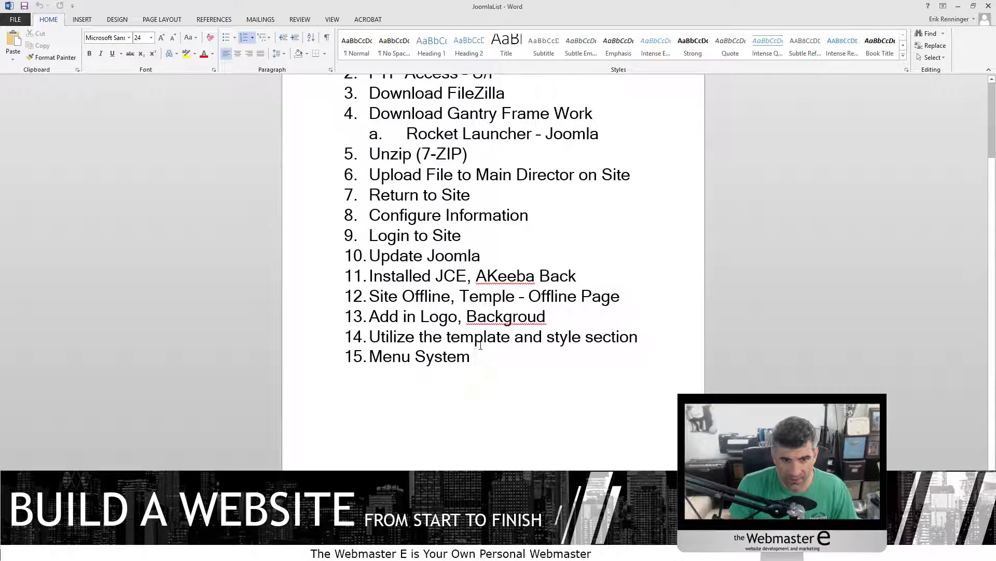
# Add list item 16, "Customized CSS setting", after "Menu System", applying the spelling suggestion for its first word
pyautogui.press('Return')
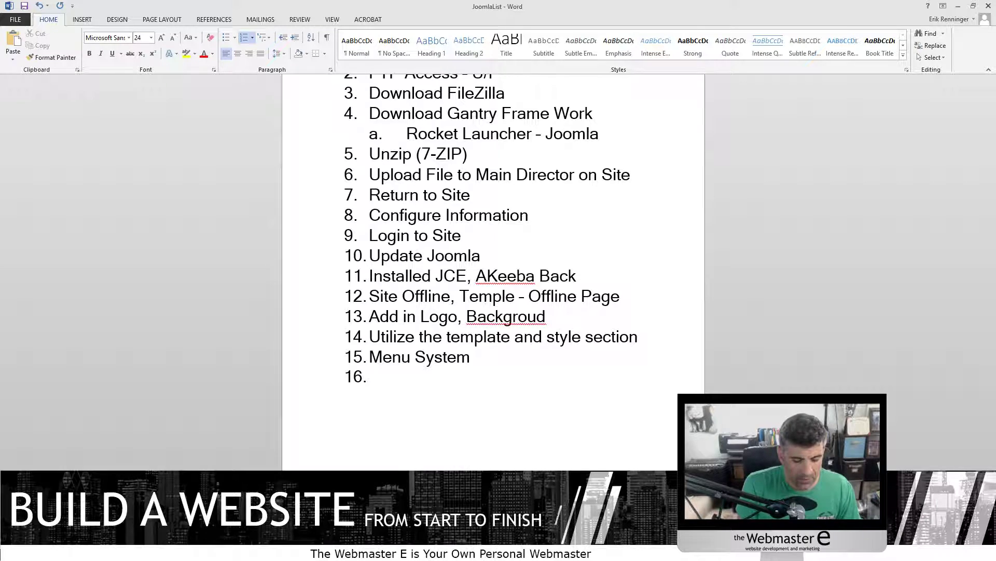
pyautogui.write('C')
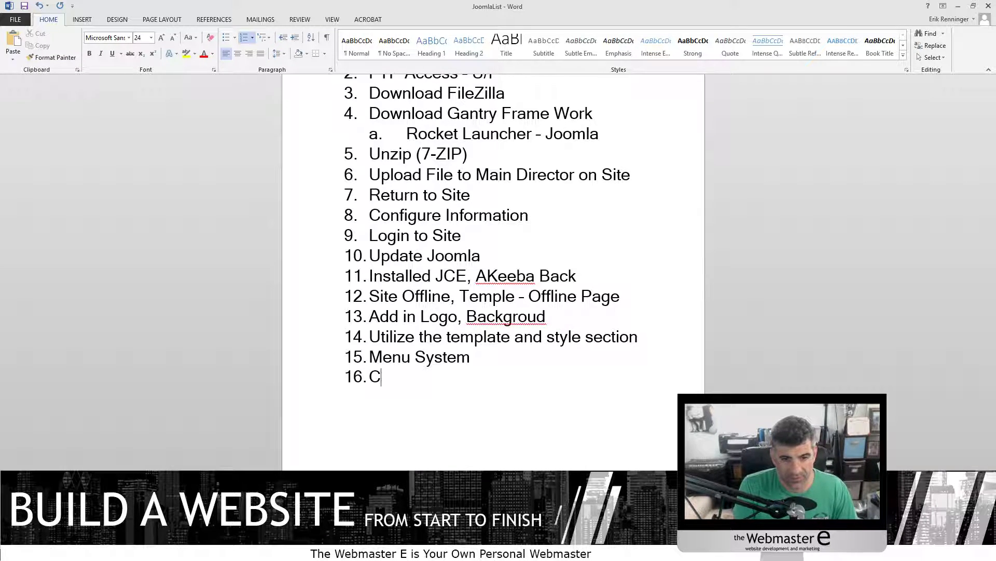
pyautogui.write('utom')
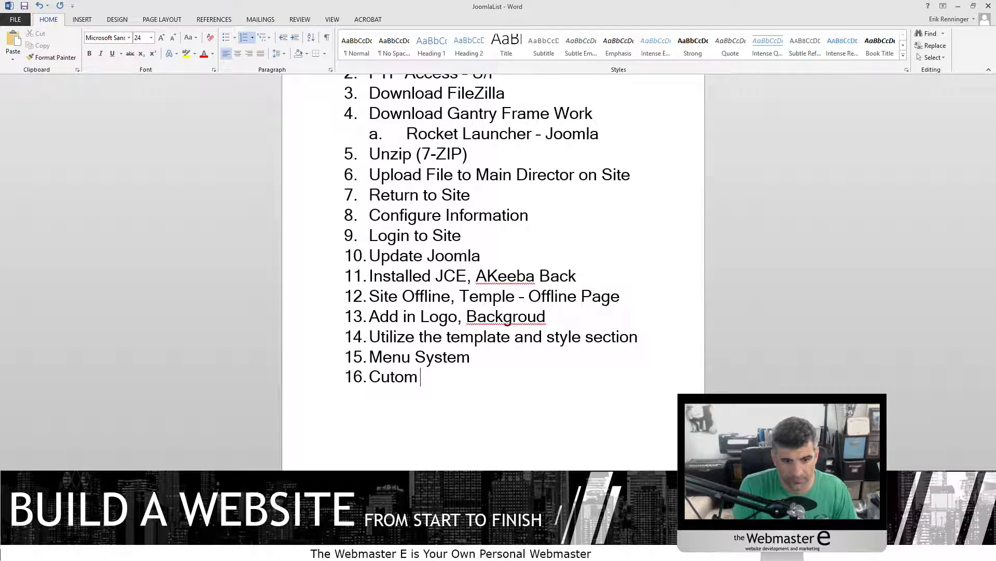
pyautogui.press('BackSpace')
pyautogui.write('mized ')
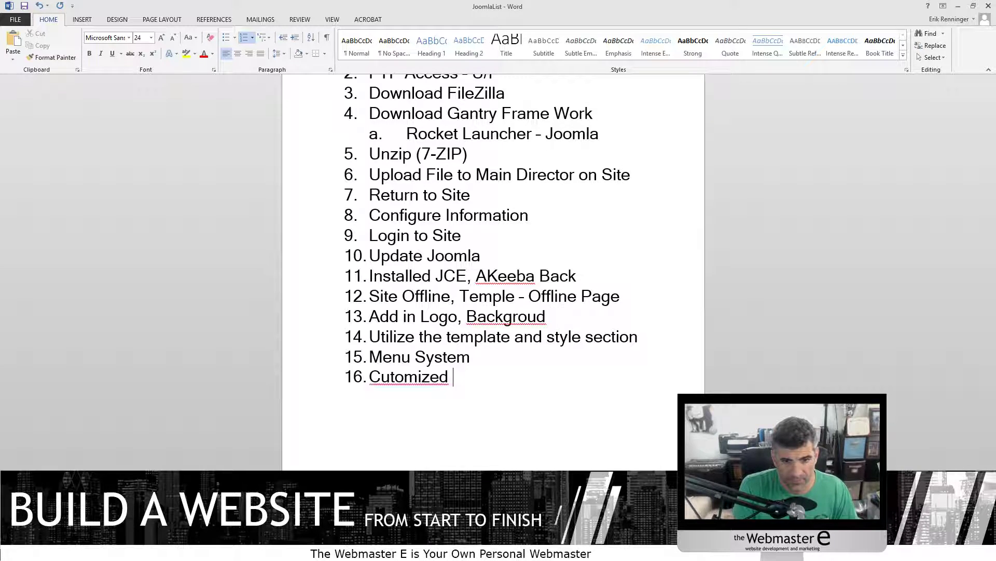
pyautogui.write('CSS setting')
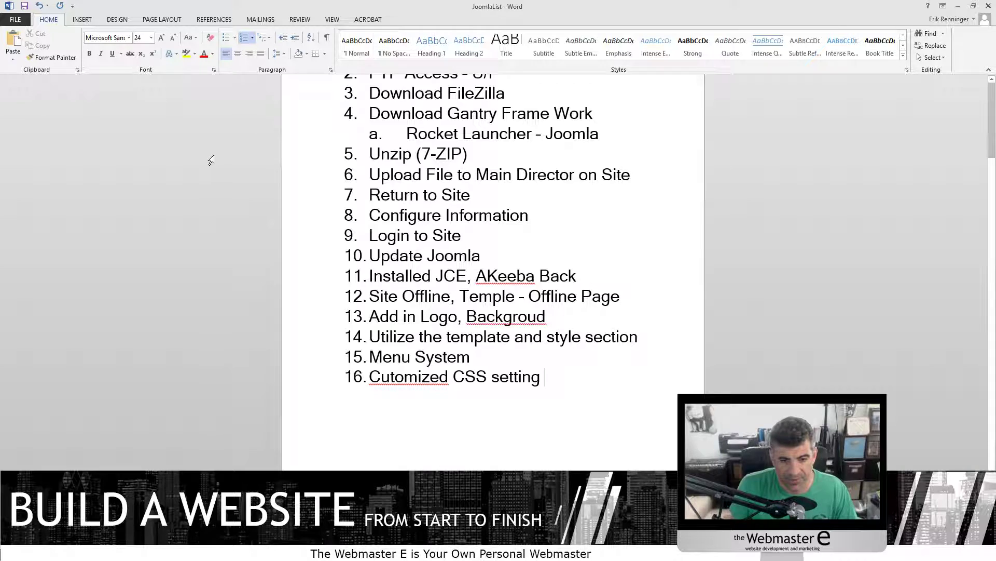
pyautogui.click(403, 376)
pyautogui.rightClick(449, 383)
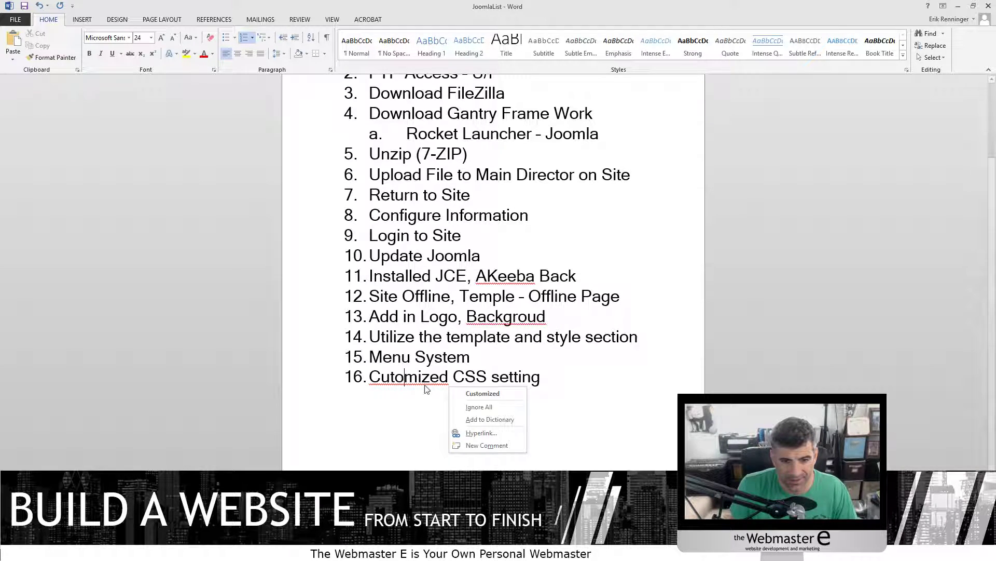
pyautogui.press('Escape')
pyautogui.rightClick(448, 385)
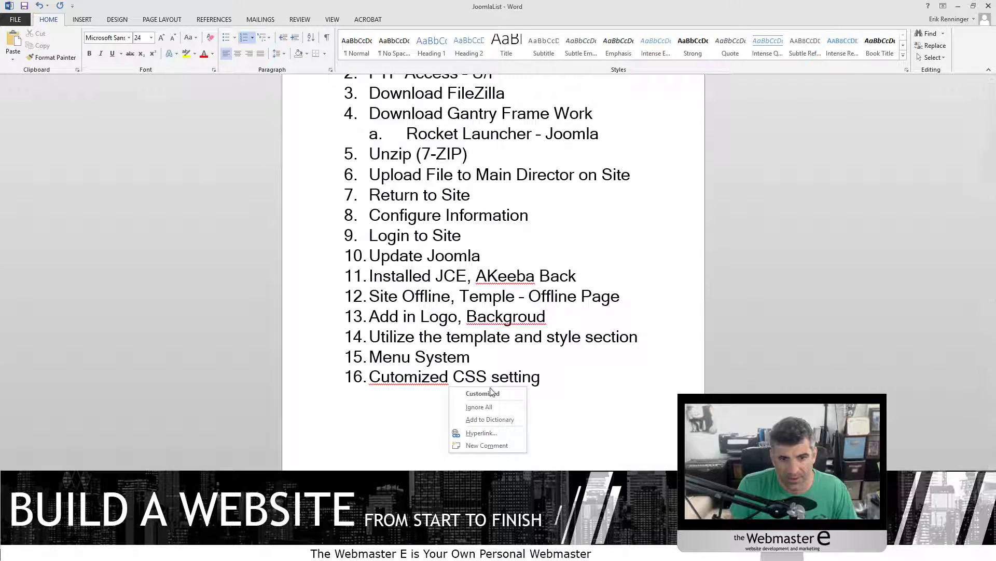
pyautogui.click(467, 392)
# Add list item 17 for implementing the shopping cart and SEO tools
pyautogui.click(565, 385)
pyautogui.press('Return')
pyautogui.write('Implem')
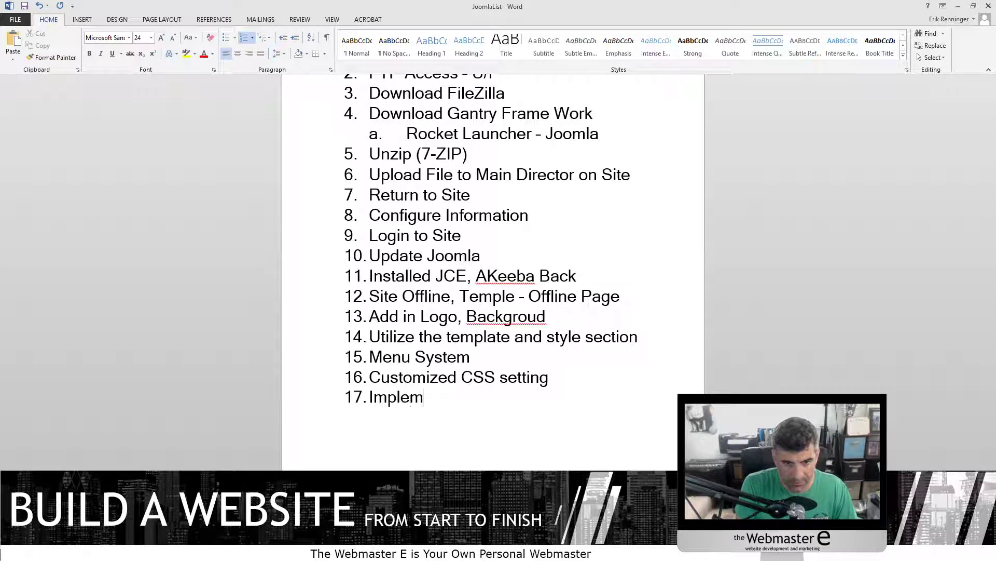
pyautogui.write('ent the Shipp')
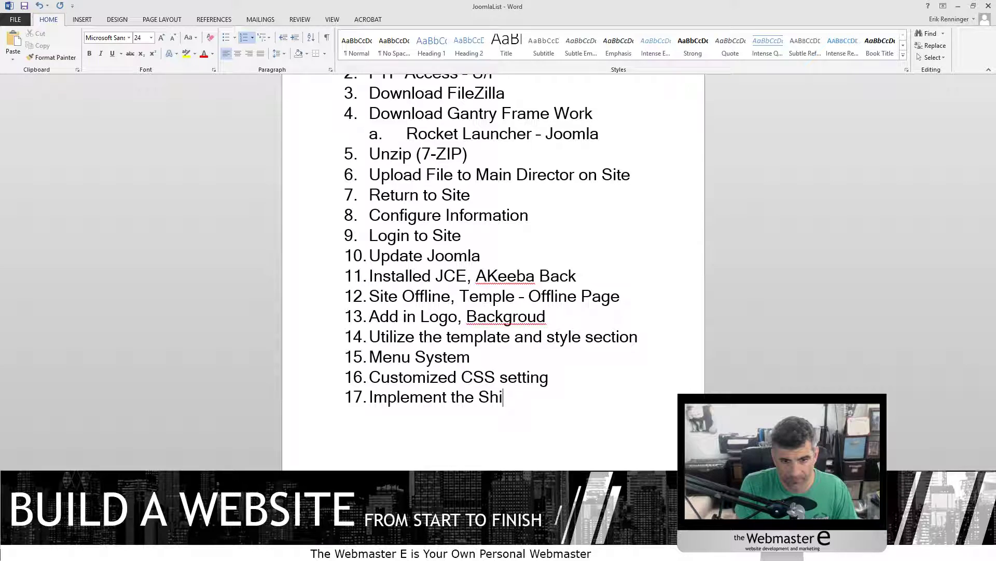
pyautogui.press('BackSpace')
pyautogui.press('BackSpace')
pyautogui.press('BackSpace')
pyautogui.write('opping Car')
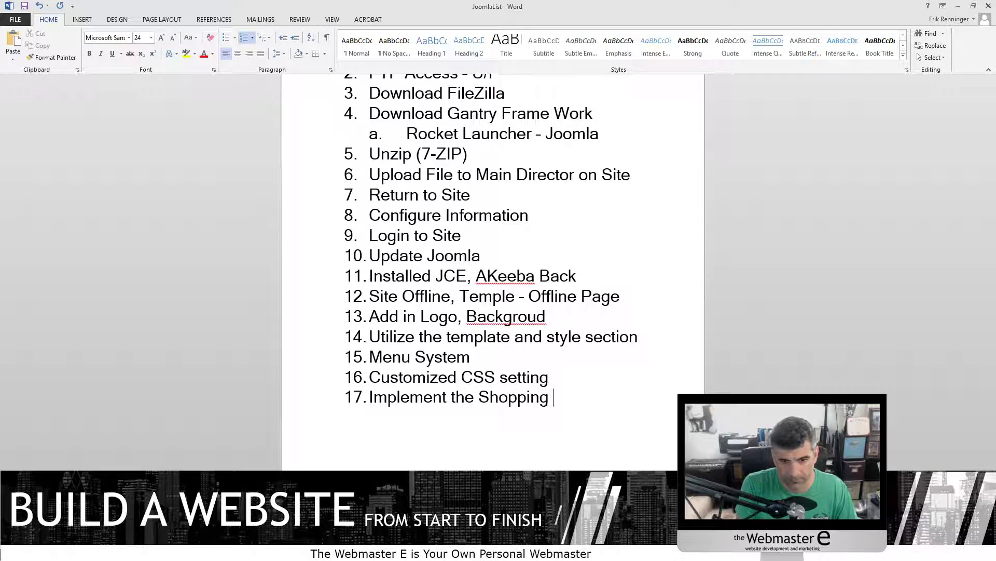
pyautogui.press('Return')
pyautogui.press('BackSpace')
pyautogui.press('BackSpace')
pyautogui.press('BackSpace')
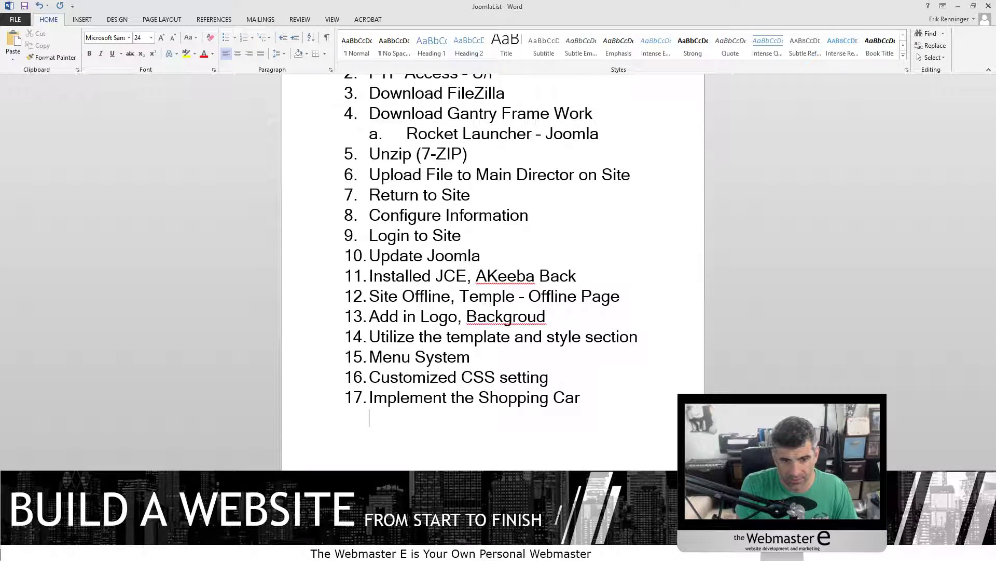
pyautogui.write('r, SEO tools')
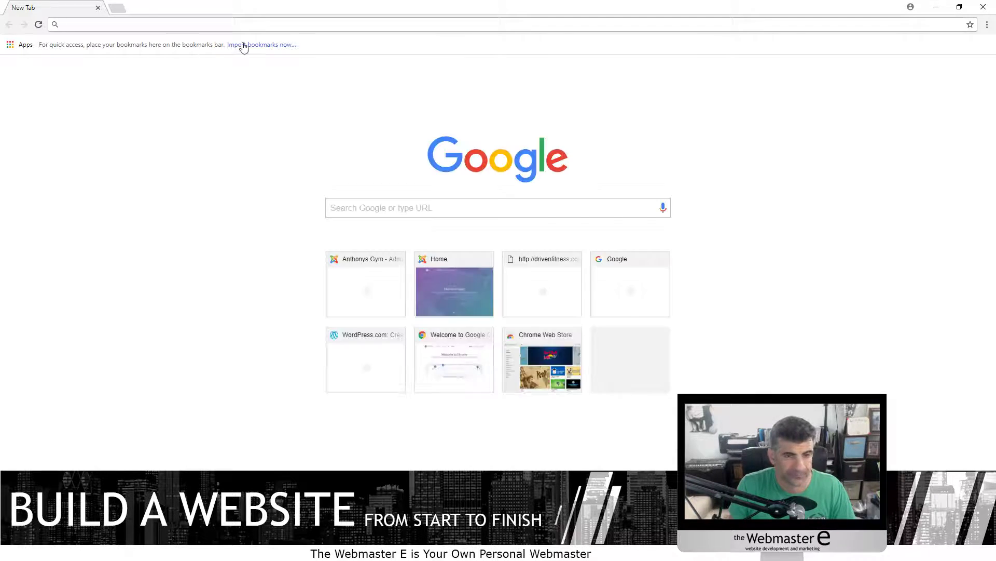
# Switch to Chrome, open anthonysgym.com and log in to the offline site with the saved credentials
pyautogui.write('anthonysgym.com')
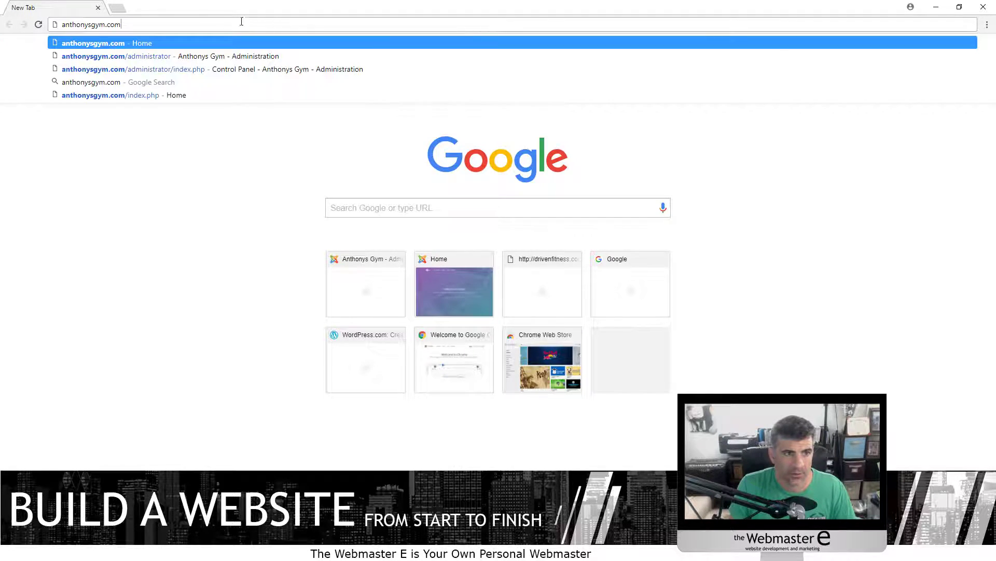
pyautogui.click(138, 43)
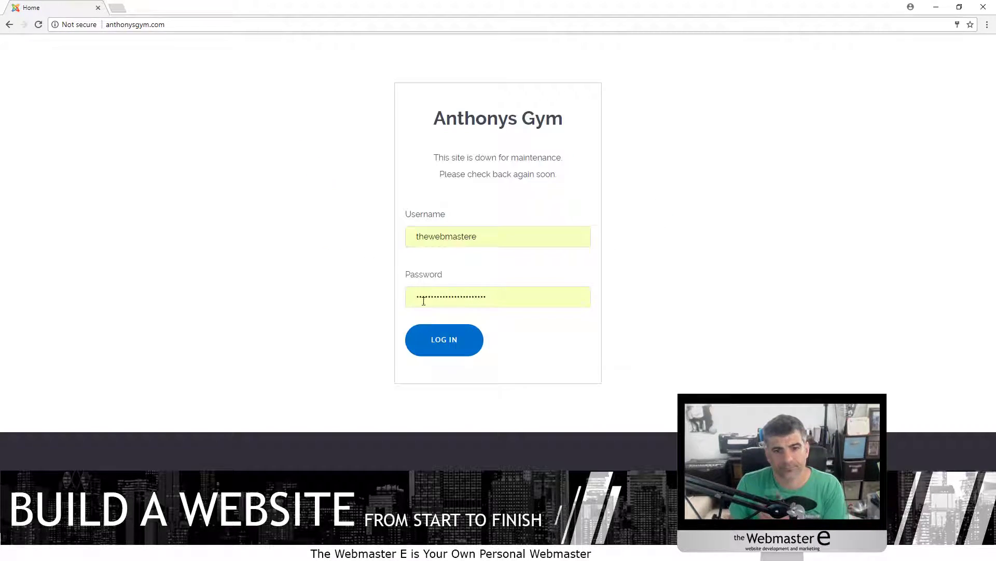
pyautogui.click(430, 354)
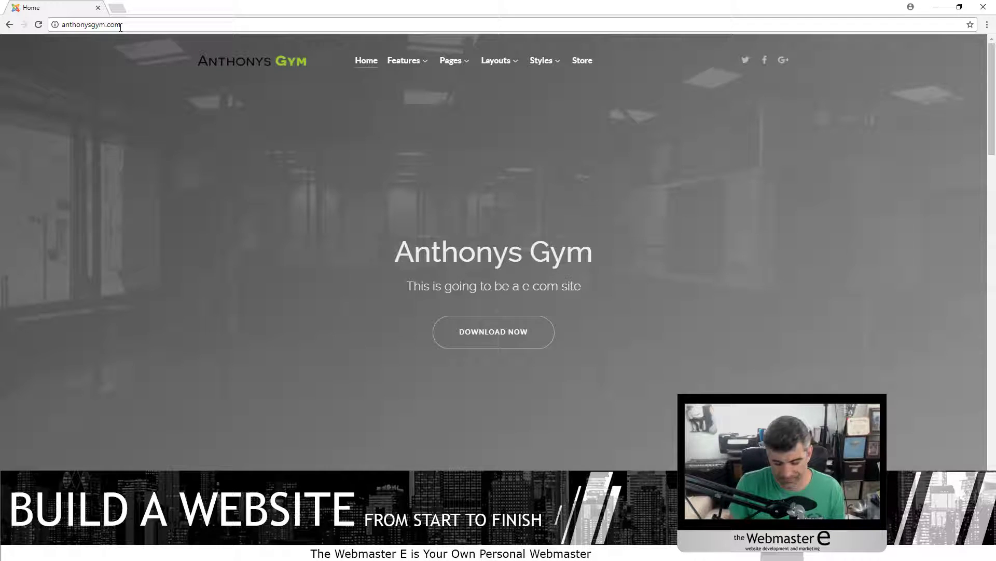
# Open the site's /administrator page and log in to the Joomla back end with the saved credentials
pyautogui.write('/administrator')
pyautogui.press('Return')
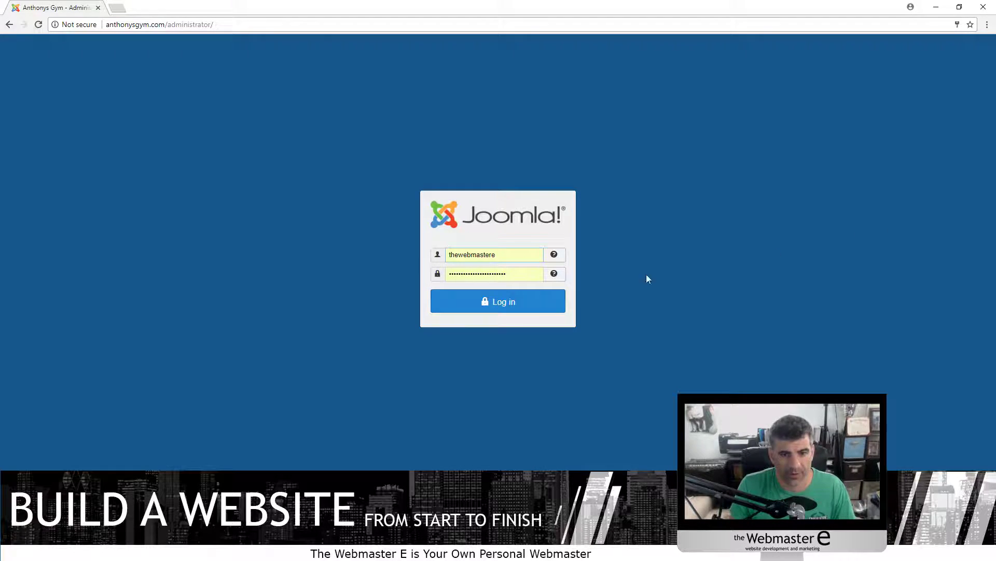
pyautogui.click(516, 310)
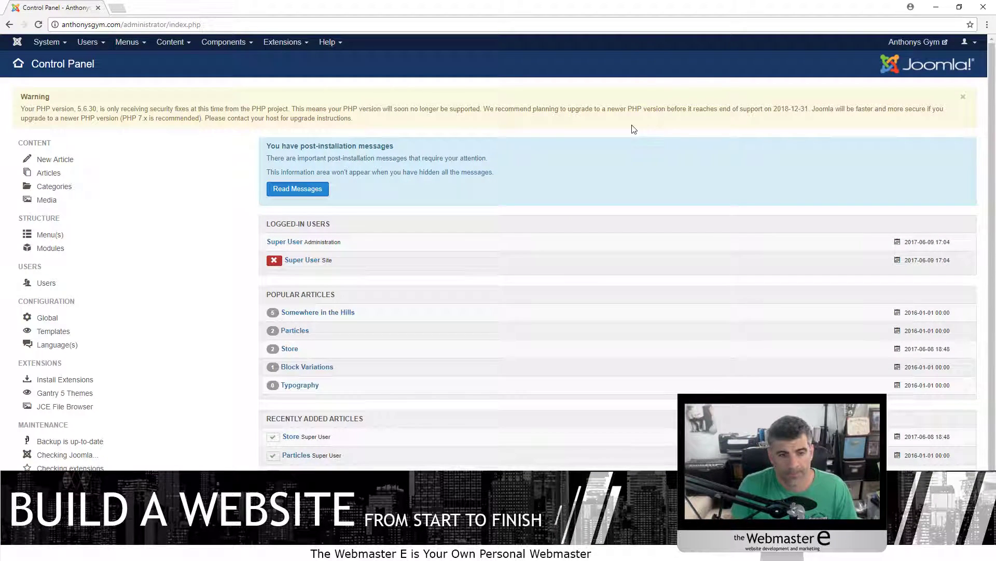
pyautogui.click(284, 42)
pyautogui.moveTo(292, 60)
pyautogui.click(281, 80)
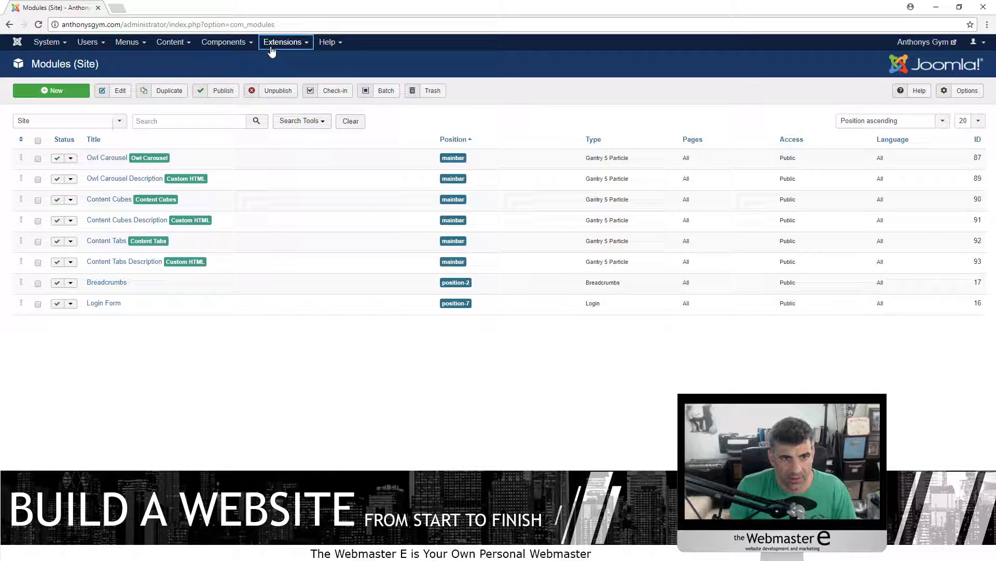
# Install the com_hikashop_business_v3.1.1 zip package from the Downloads folder as a Joomla extension
pyautogui.click(275, 43)
pyautogui.moveTo(301, 109)
pyautogui.moveTo(294, 60)
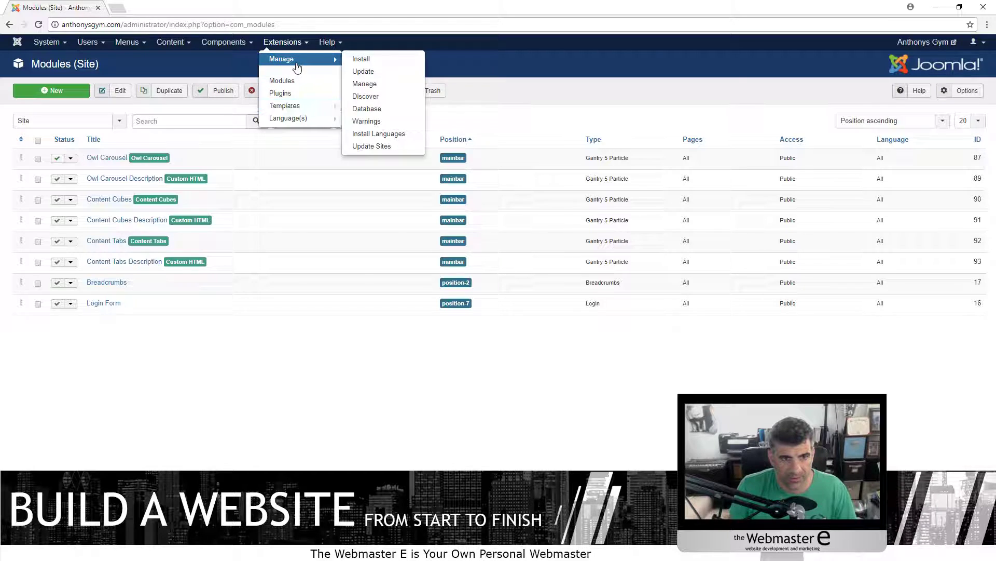
pyautogui.click(357, 57)
pyautogui.click(576, 353)
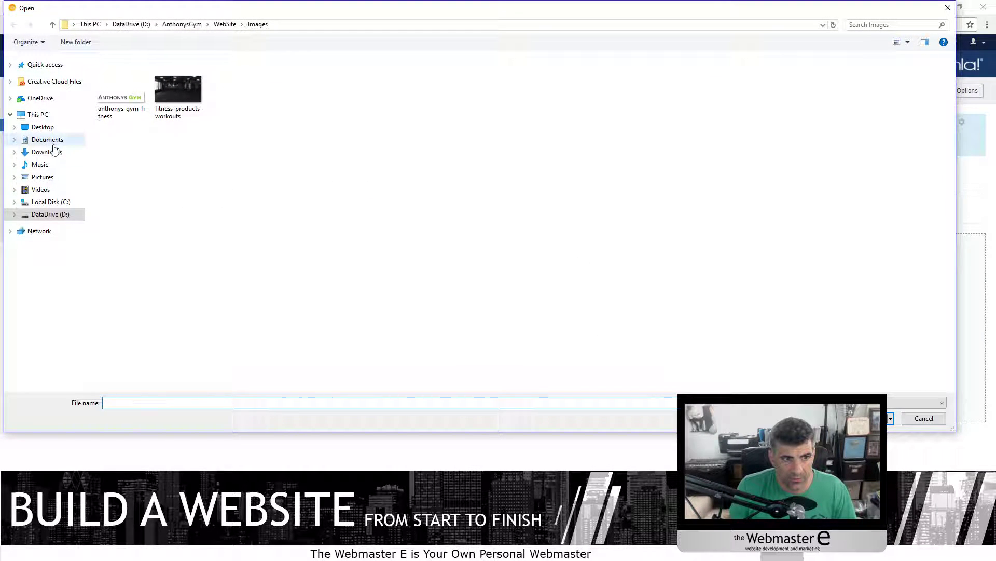
pyautogui.click(46, 152)
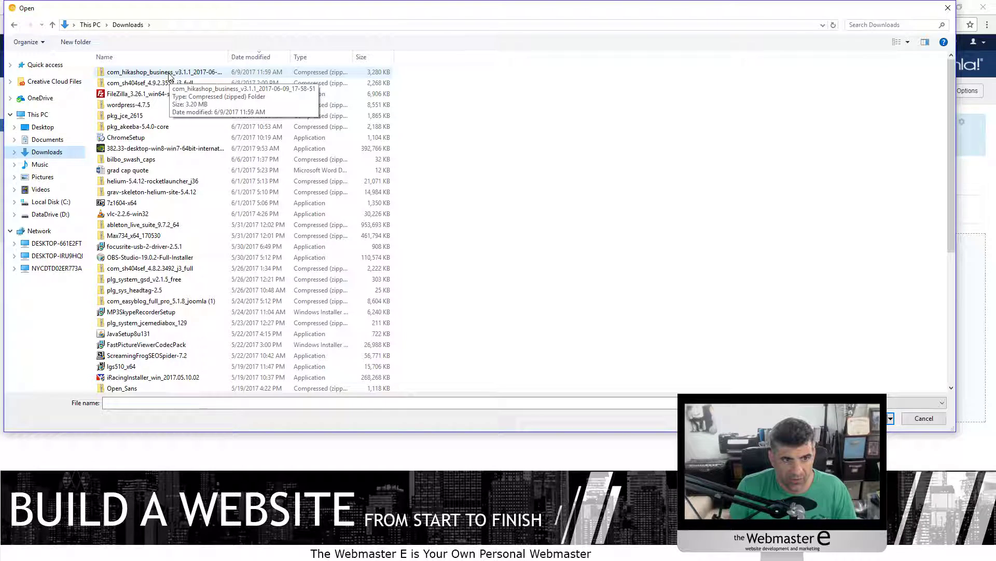
pyautogui.doubleClick(185, 76)
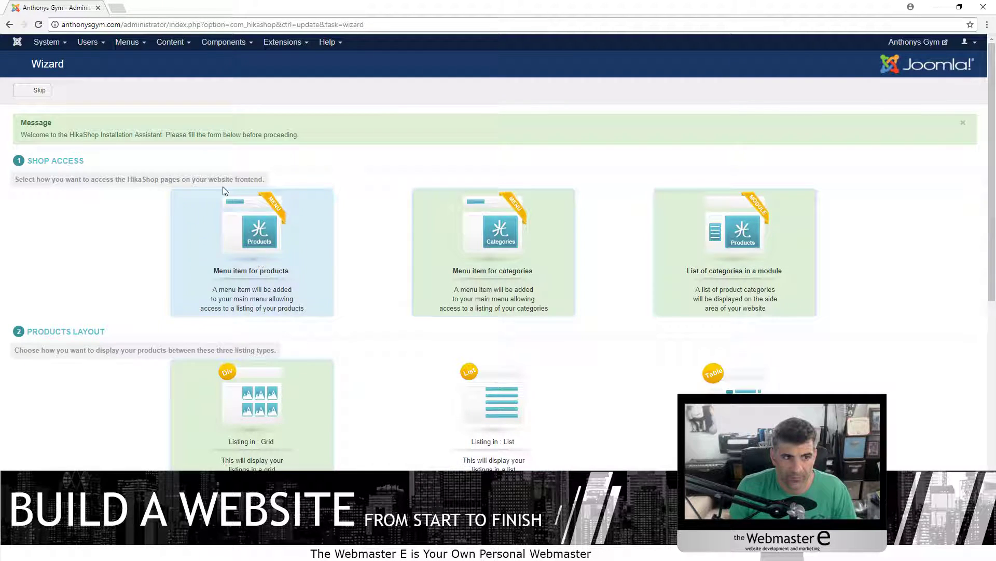
# Review the HikaShop installation wizard's sections for shop access, products layout, location and main parameters
pyautogui.scroll(-1, 76, 289)
pyautogui.scroll(-10, 76, 289)
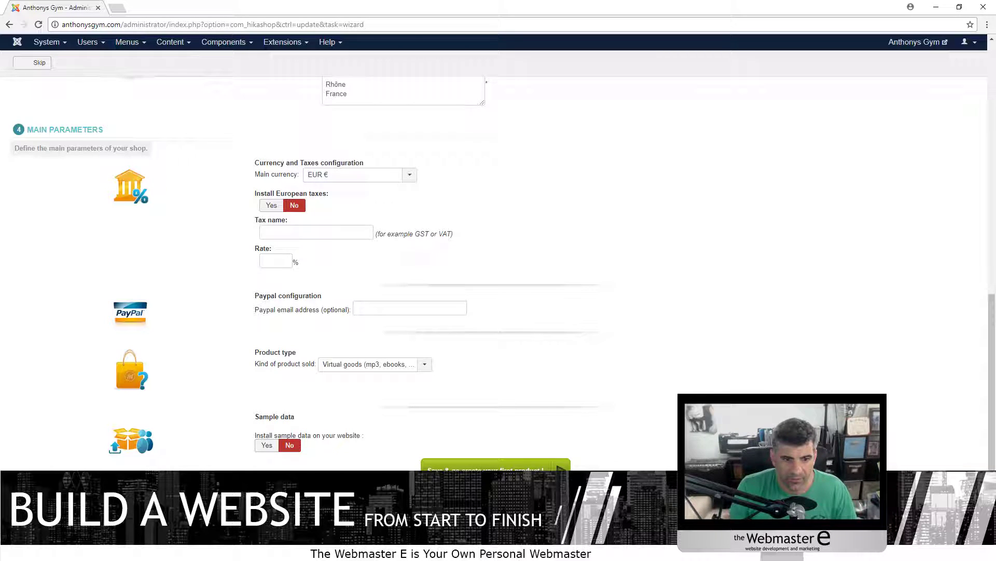
pyautogui.scroll(9, 225, 350)
pyautogui.scroll(1, 462, 148)
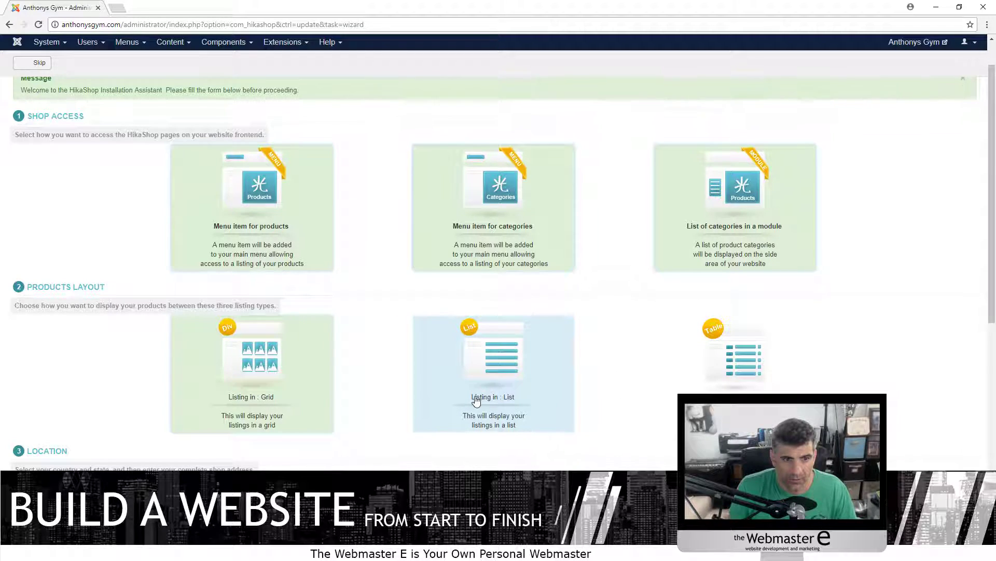
pyautogui.scroll(1, 475, 400)
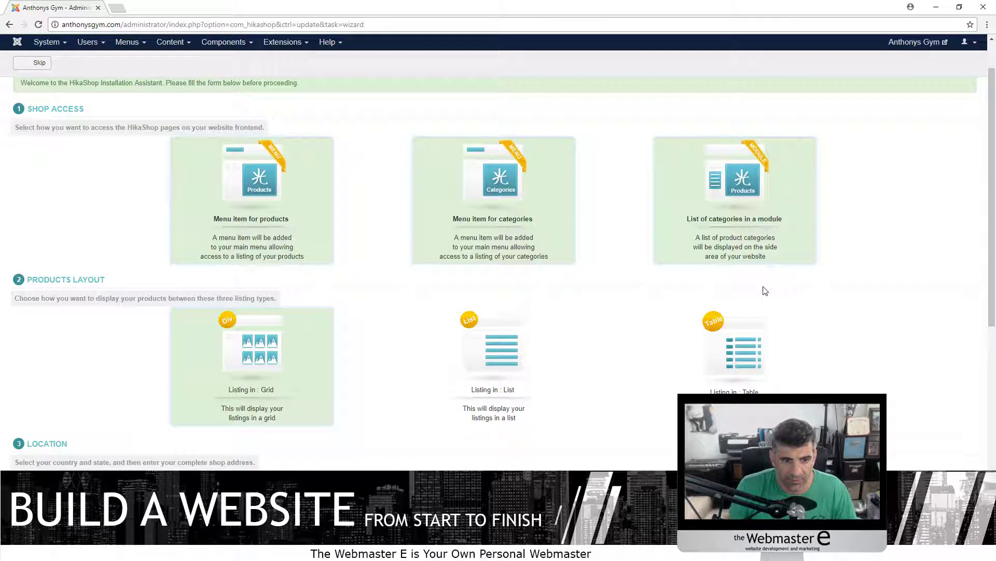
pyautogui.scroll(-3, 366, 251)
pyautogui.scroll(-1, 374, 251)
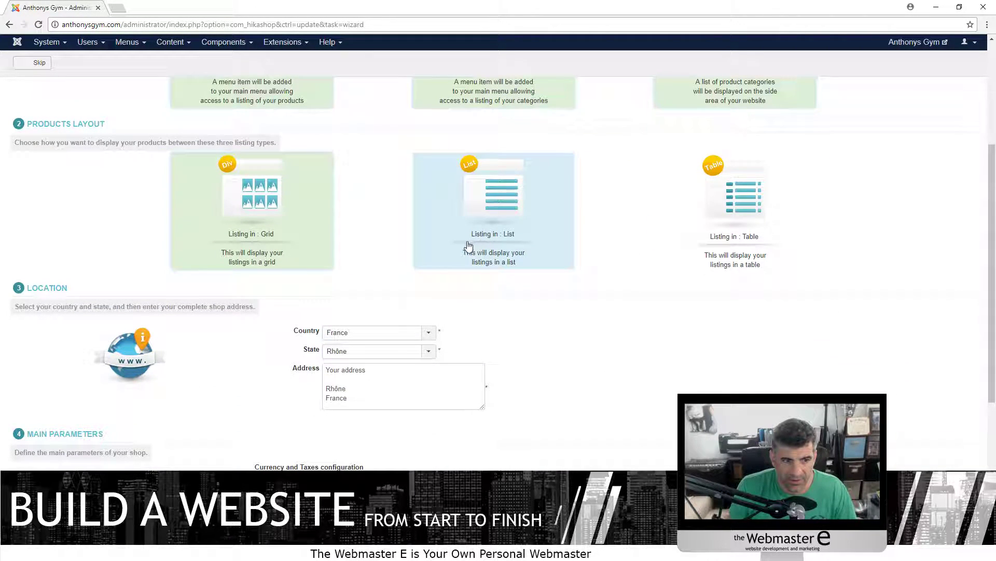
# Set the shop location's country to United States of America and its state to New Jersey
pyautogui.click(403, 338)
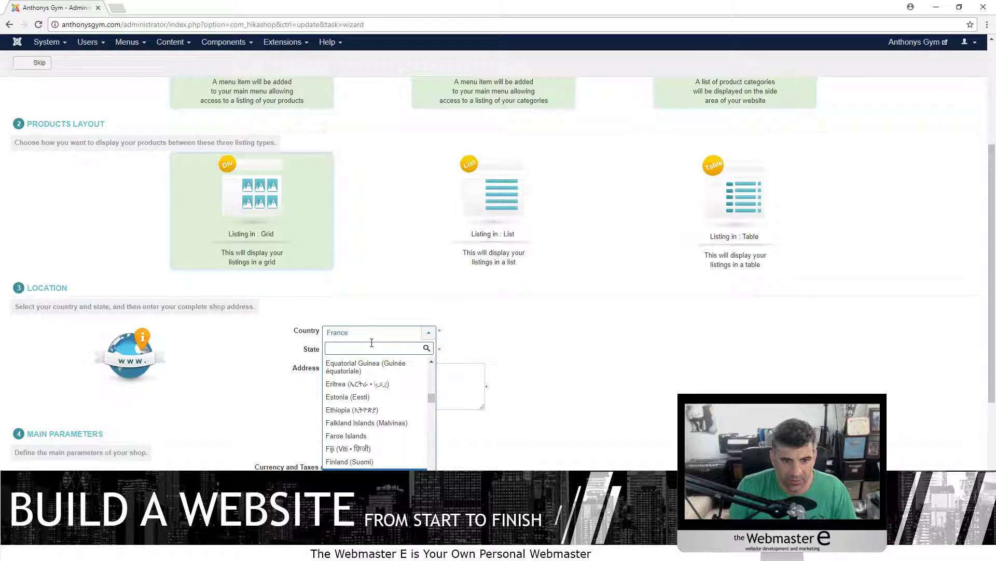
pyautogui.write('US')
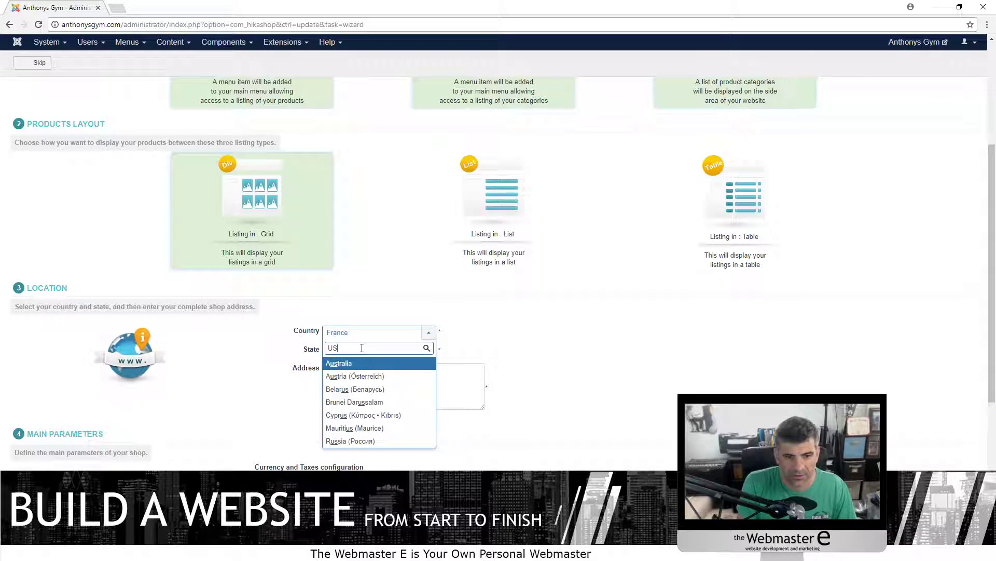
pyautogui.write('nited')
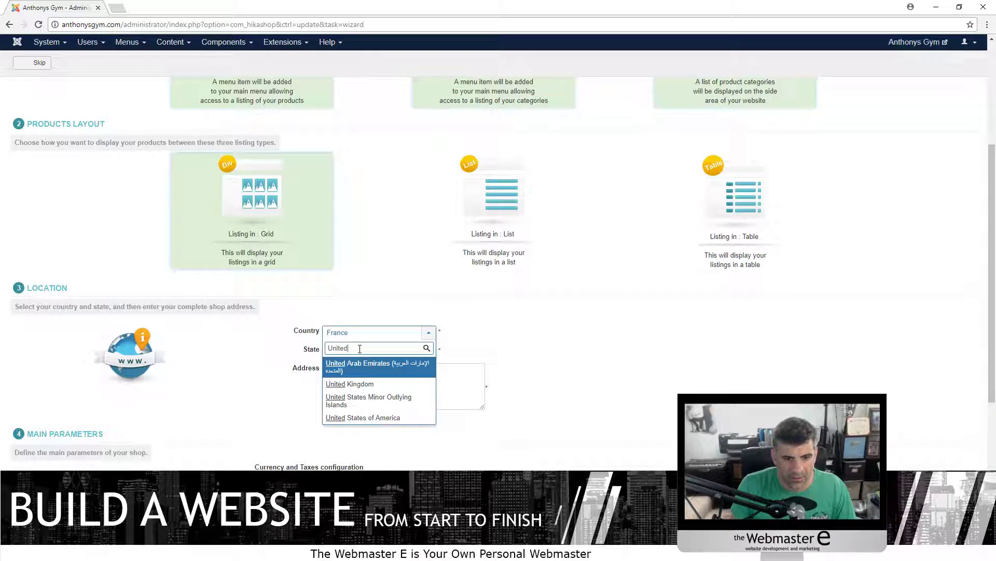
pyautogui.click(358, 417)
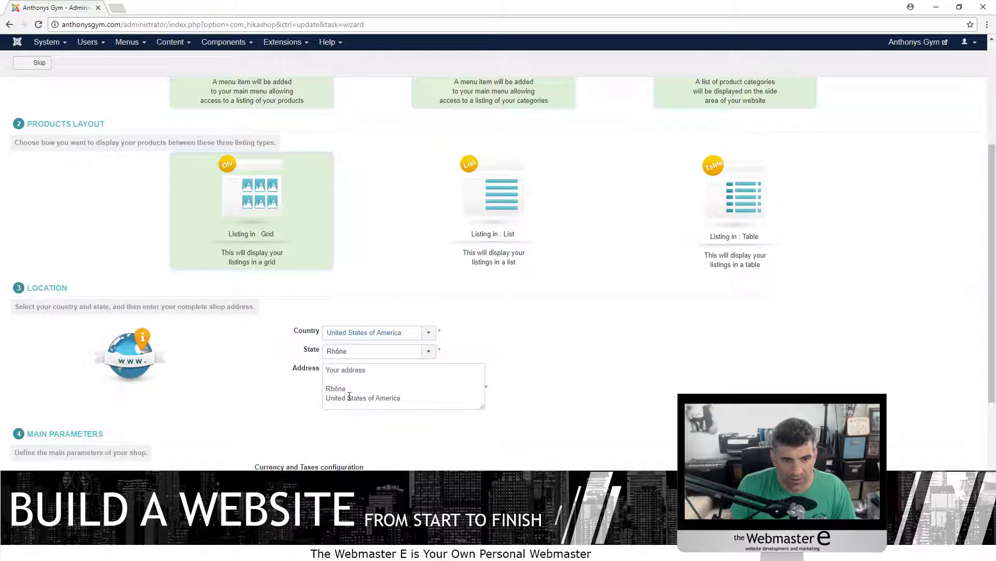
pyautogui.click(371, 352)
pyautogui.scroll(-6, 378, 414)
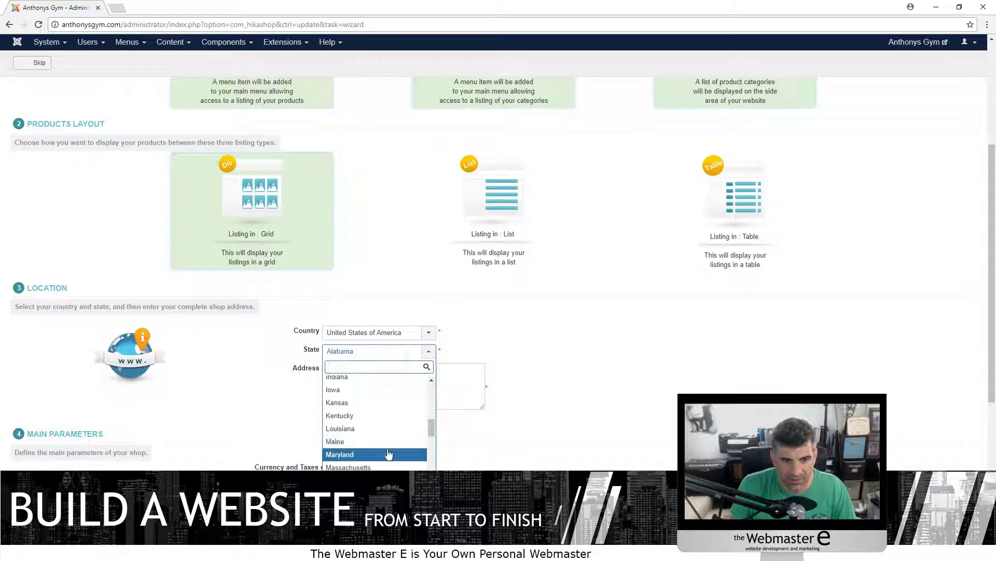
pyautogui.scroll(-4, 389, 454)
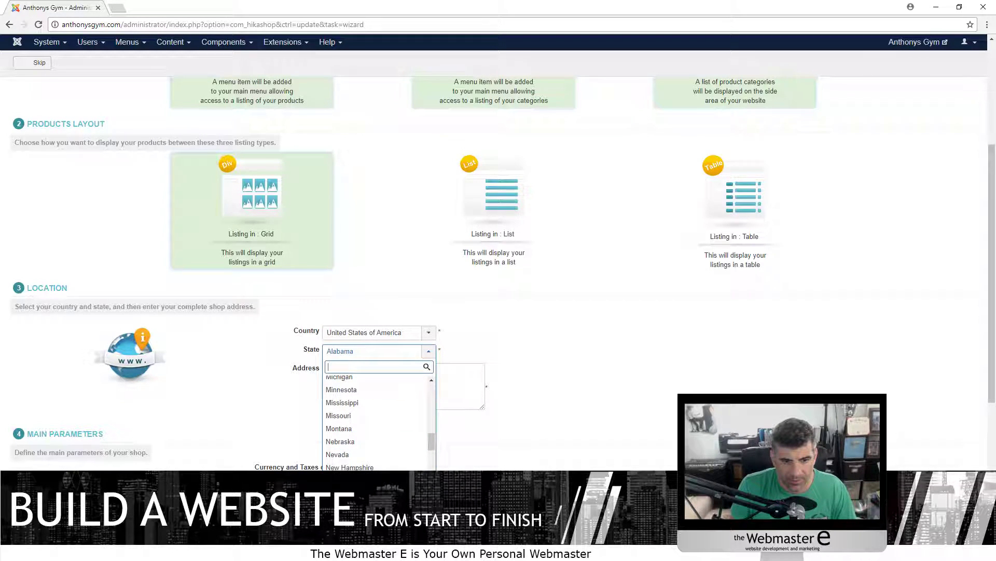
pyautogui.click(358, 480)
# Clear all the placeholder text from the shop's address
pyautogui.click(430, 399)
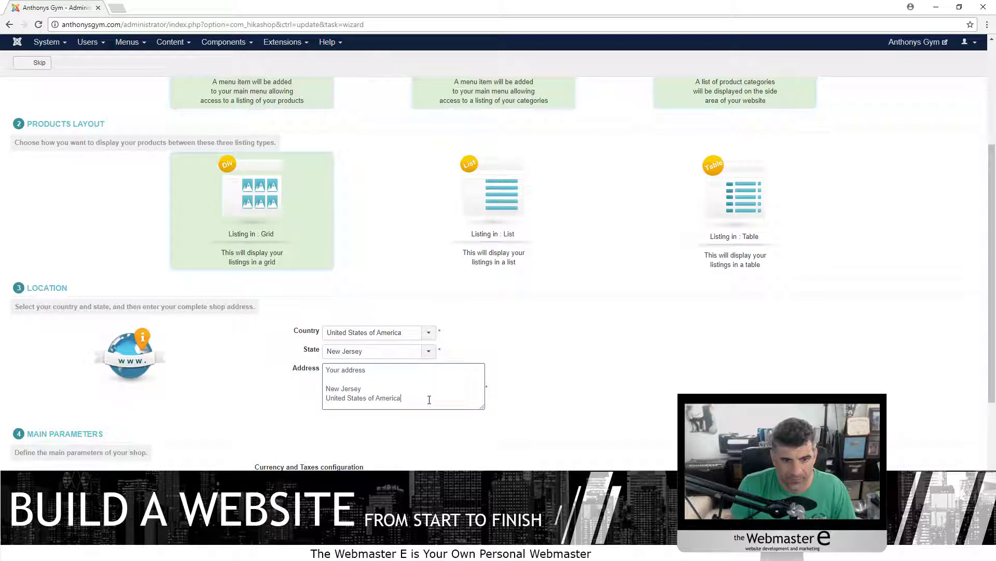
pyautogui.moveTo(429, 399); pyautogui.dragTo(35, 365)
pyautogui.press('BackSpace')
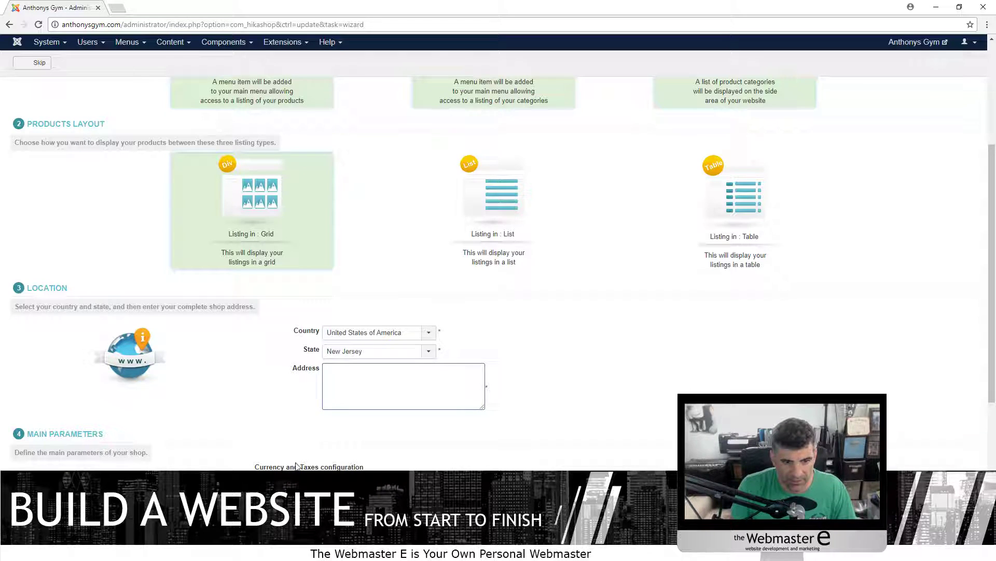
# Set the shop's main currency to USD $ in the main parameters
pyautogui.scroll(-1, 447, 431)
pyautogui.click(350, 427)
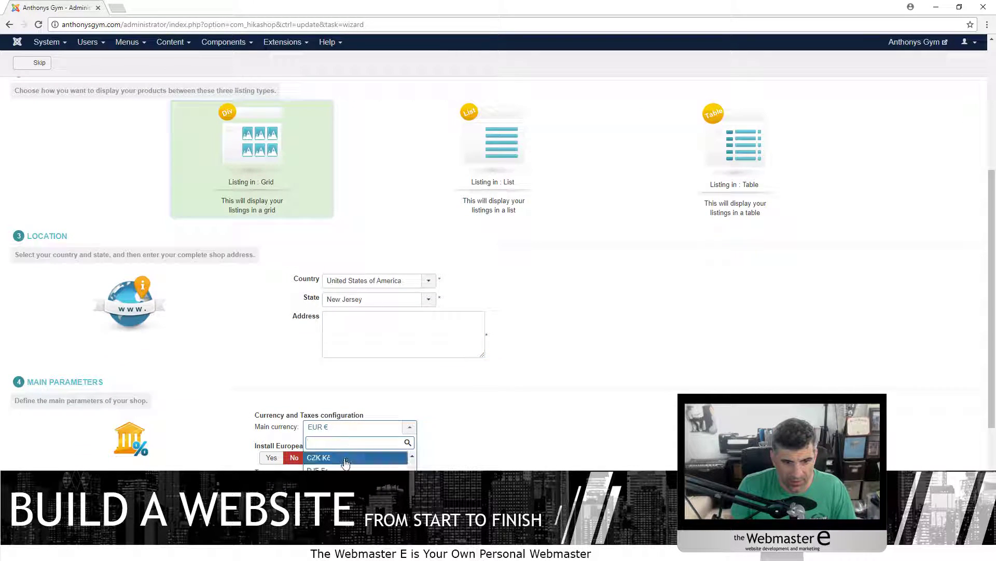
pyautogui.scroll(-5, 346, 466)
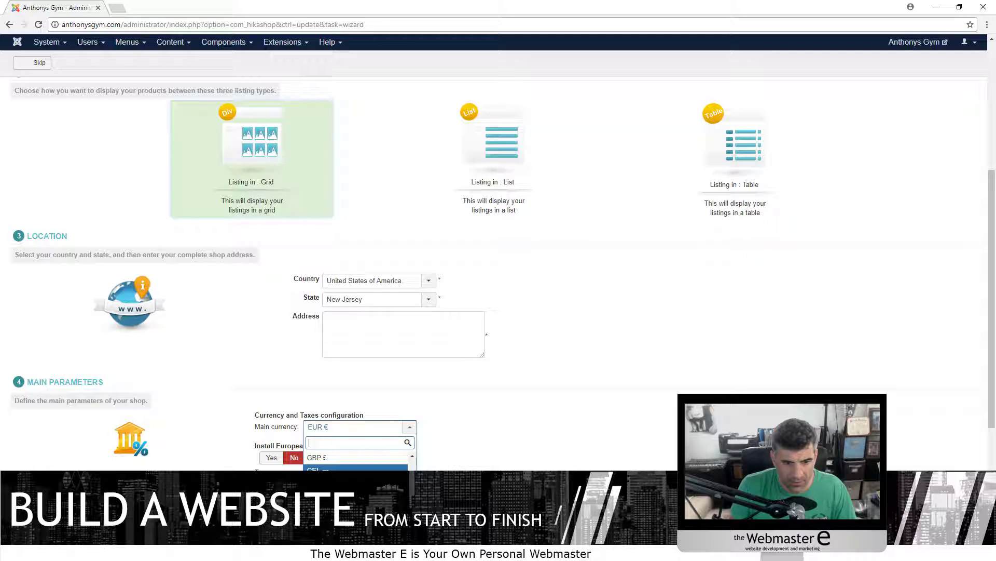
pyautogui.scroll(-10, 346, 462)
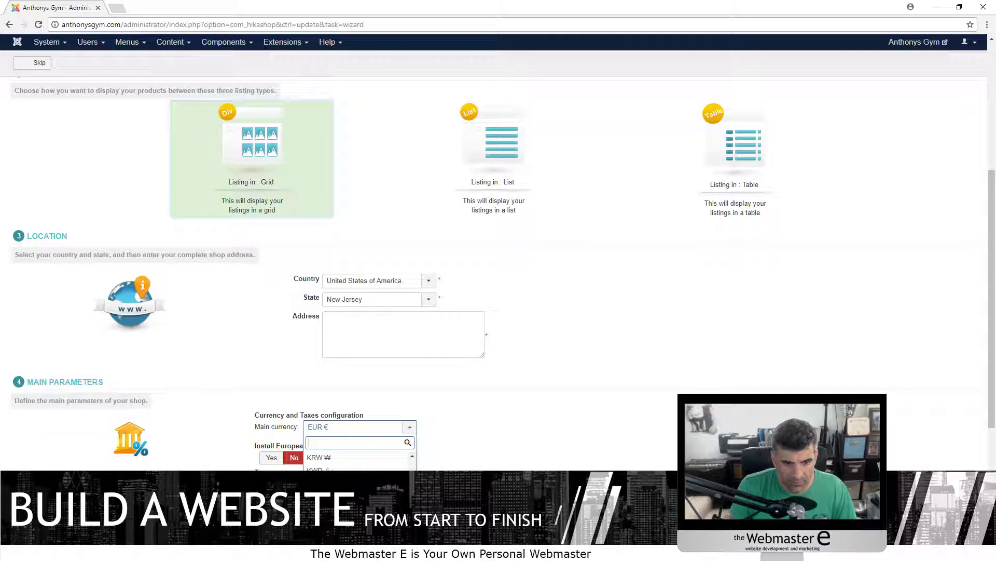
pyautogui.scroll(-15, 346, 462)
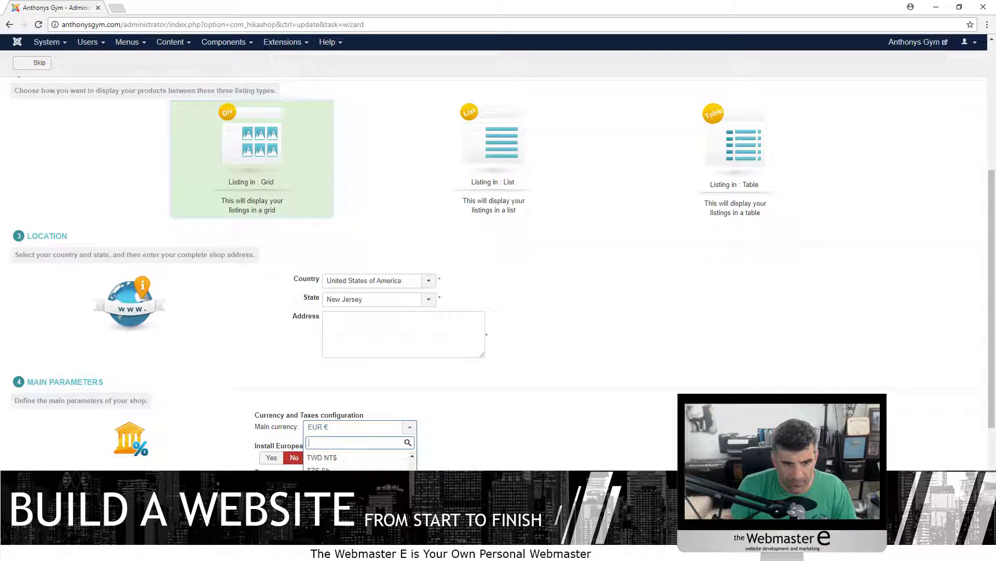
pyautogui.click(332, 503)
# Leave the tax and PayPal fields empty and set the kind of product sold to Both
pyautogui.scroll(-1, 368, 460)
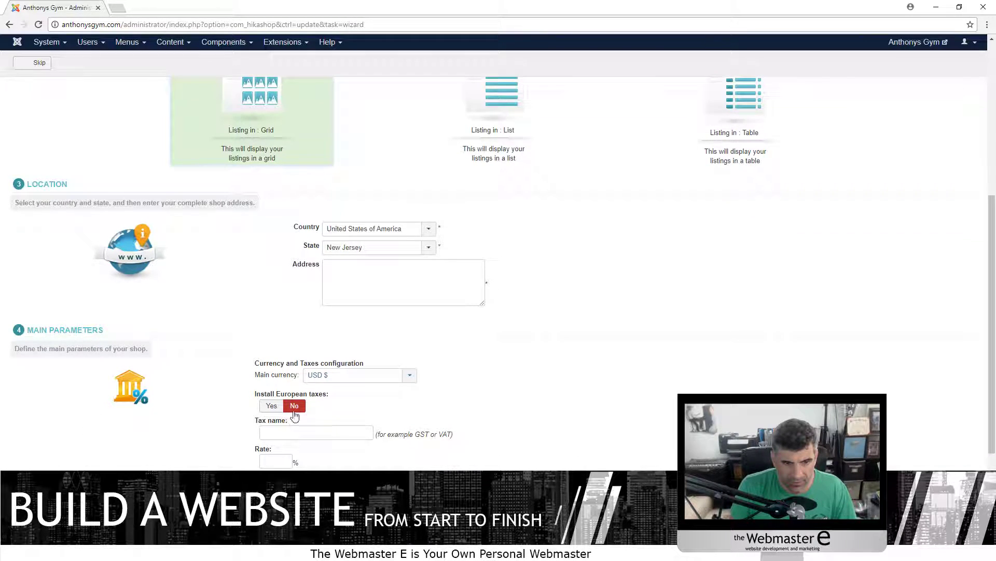
pyautogui.scroll(-2, 324, 371)
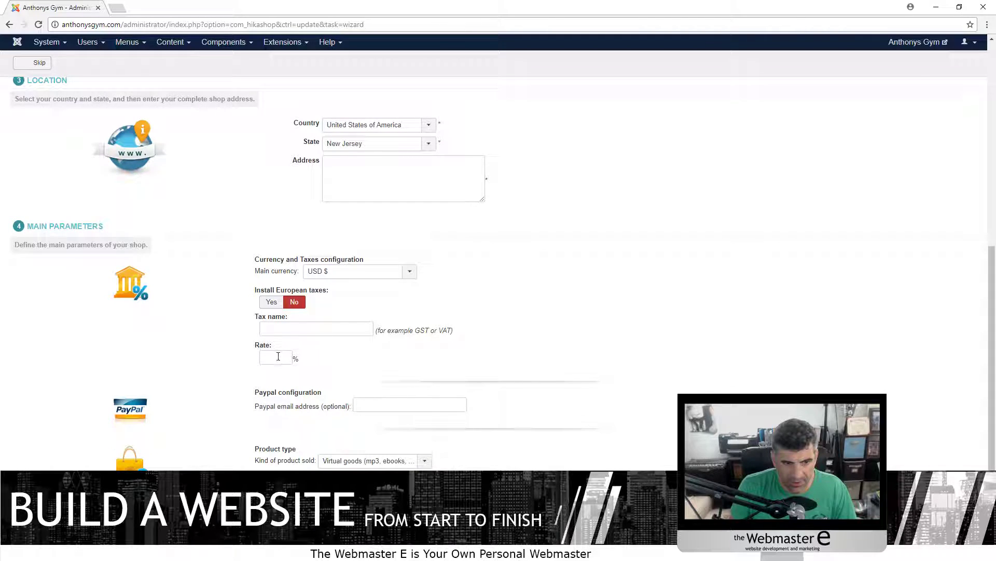
pyautogui.scroll(-1, 307, 363)
pyautogui.click(362, 352)
pyautogui.click(354, 409)
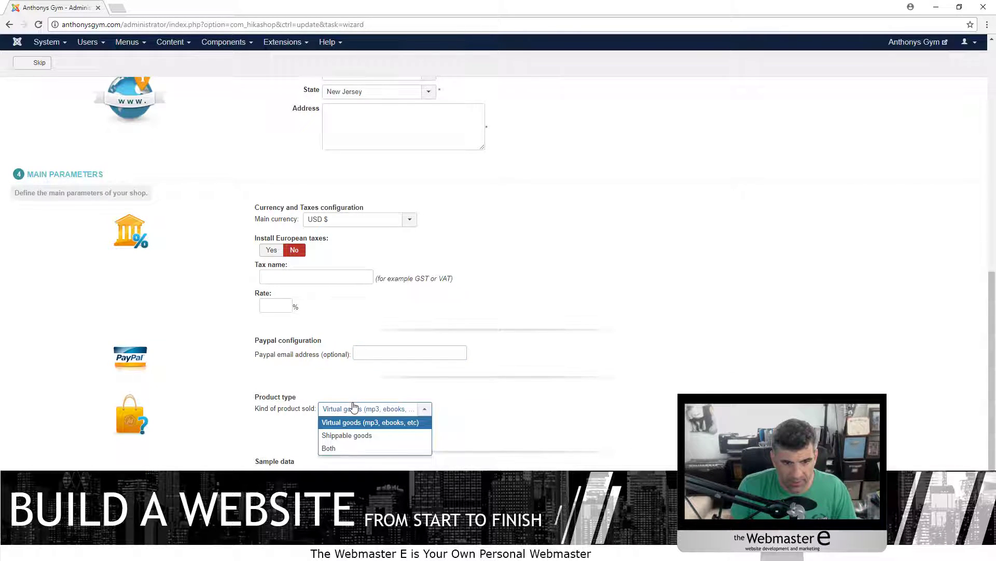
pyautogui.click(351, 447)
pyautogui.scroll(-1, 283, 441)
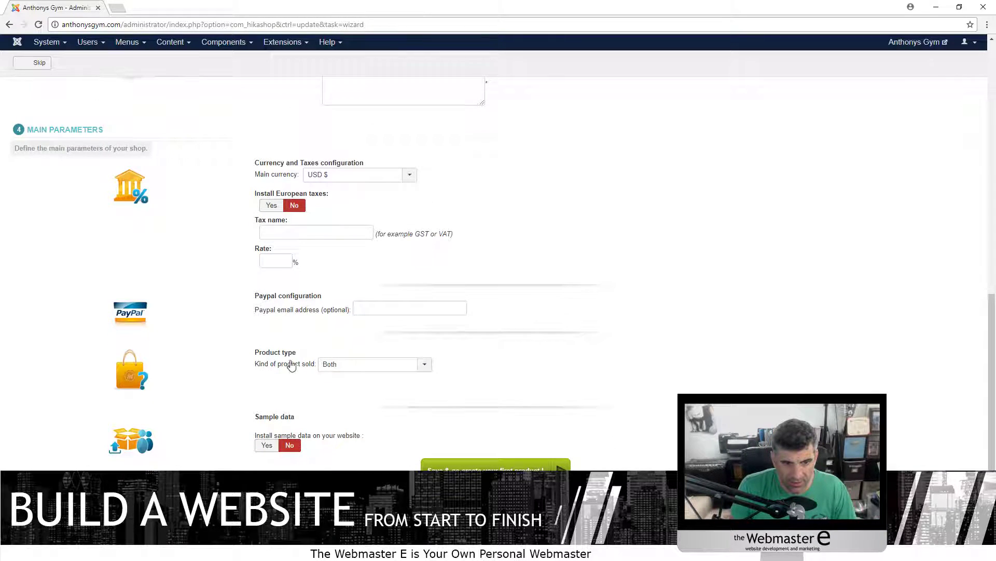
pyautogui.click(354, 364)
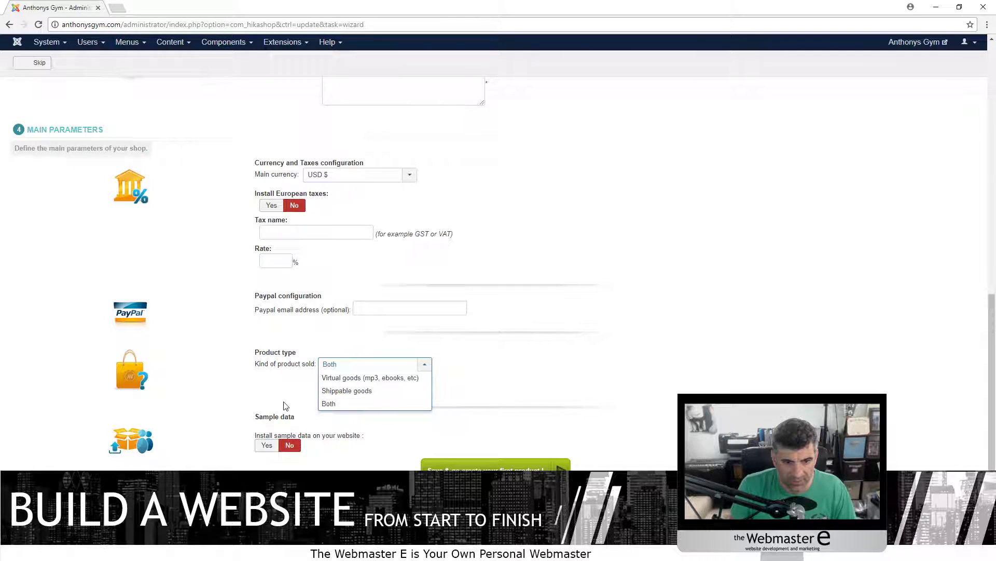
pyautogui.click(341, 413)
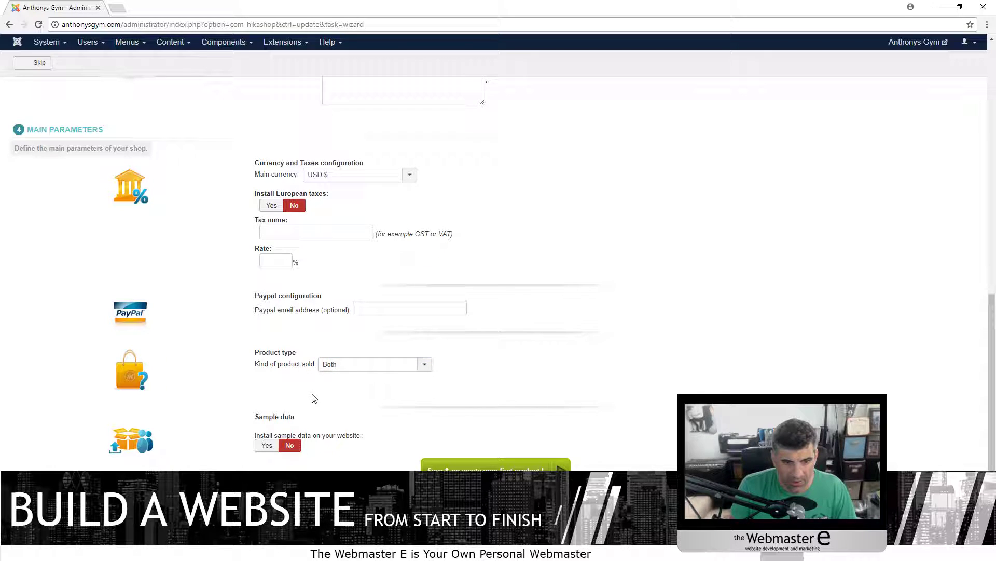
# Enable installing sample data on the website and save the wizard to create the first product
pyautogui.click(266, 446)
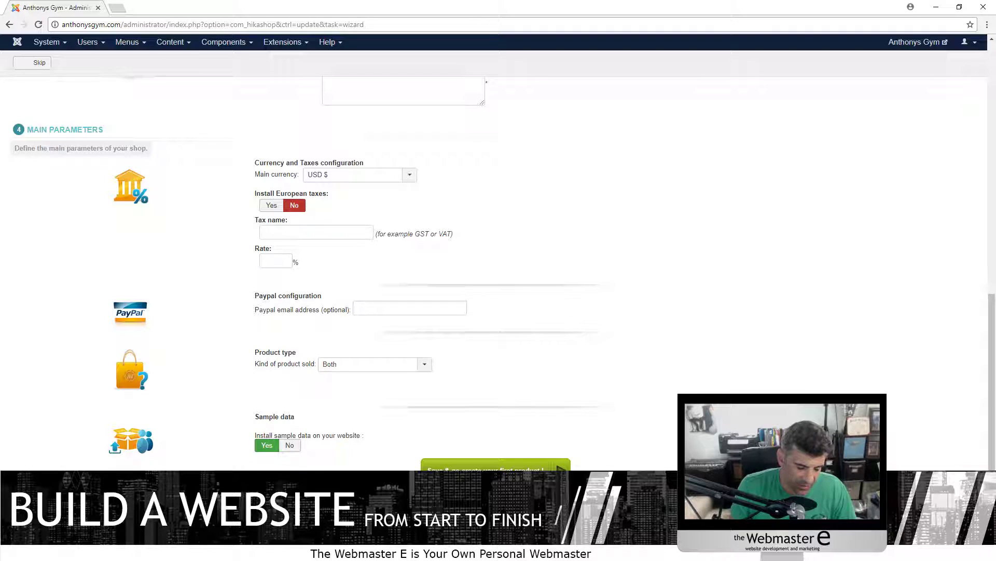
pyautogui.click(455, 460)
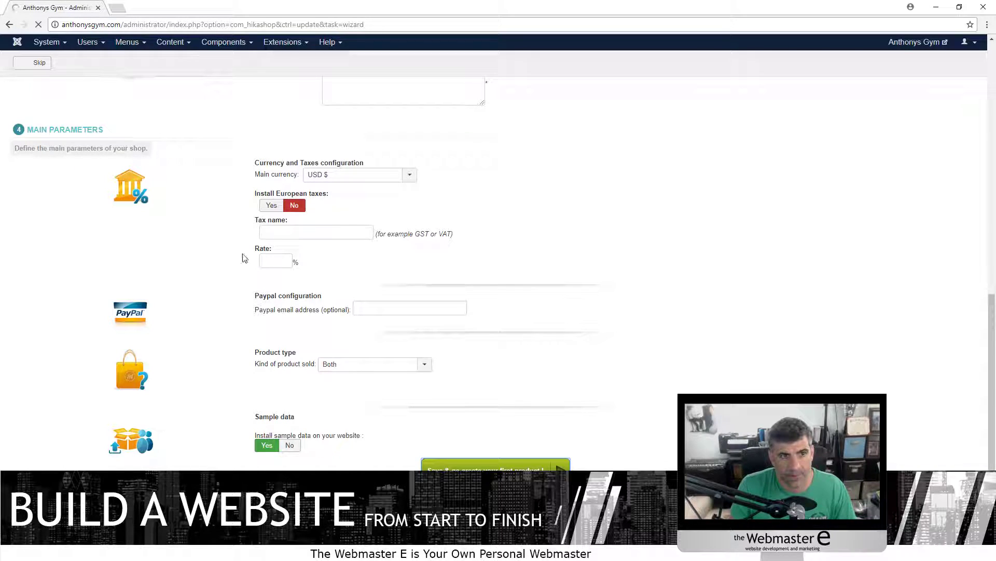
# Load anthonysgym.com in a new browser tab and go to its /administrator control panel
pyautogui.click(117, 7)
pyautogui.write('a')
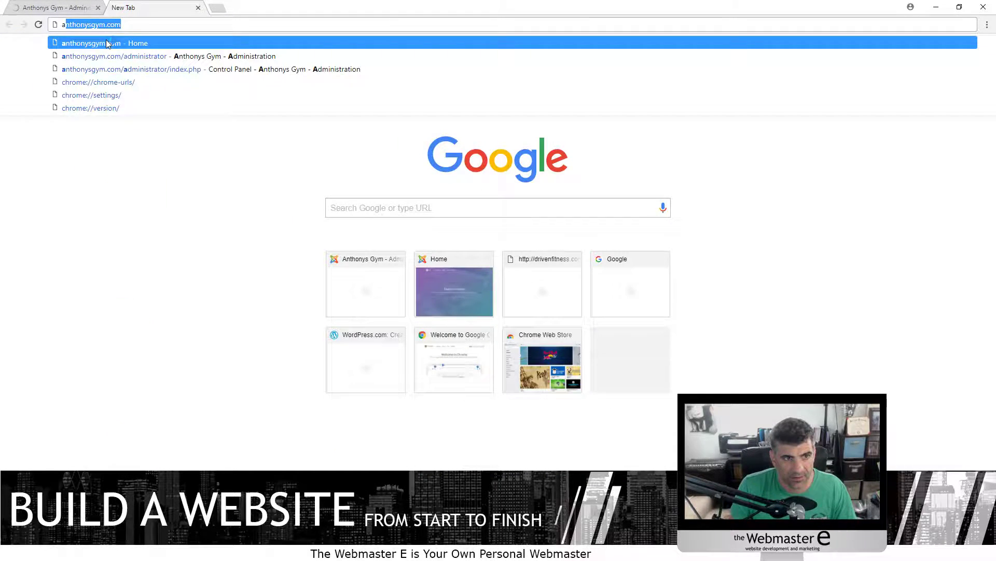
pyautogui.press('Return')
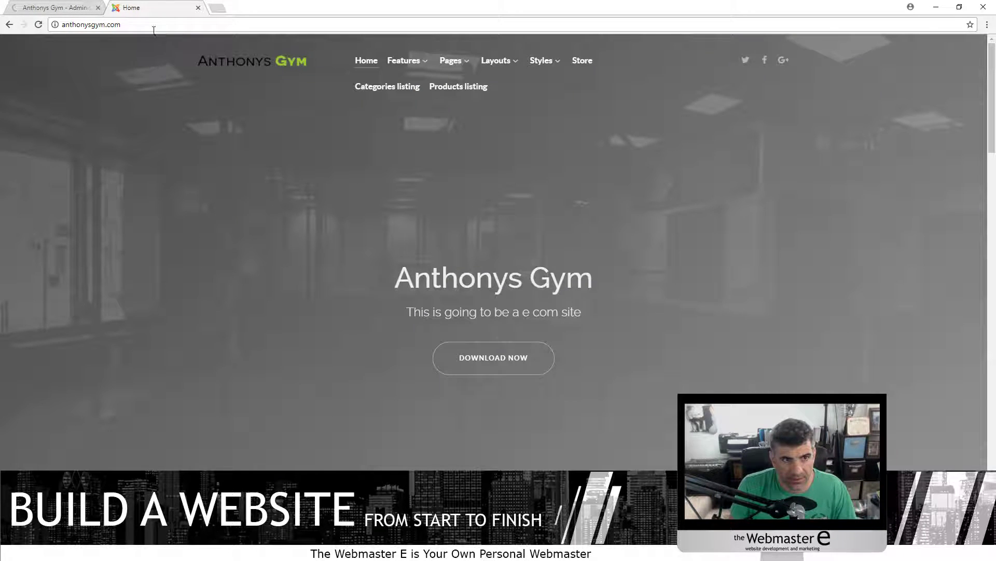
pyautogui.click(140, 24)
pyautogui.click(131, 22)
pyautogui.write('/administrator')
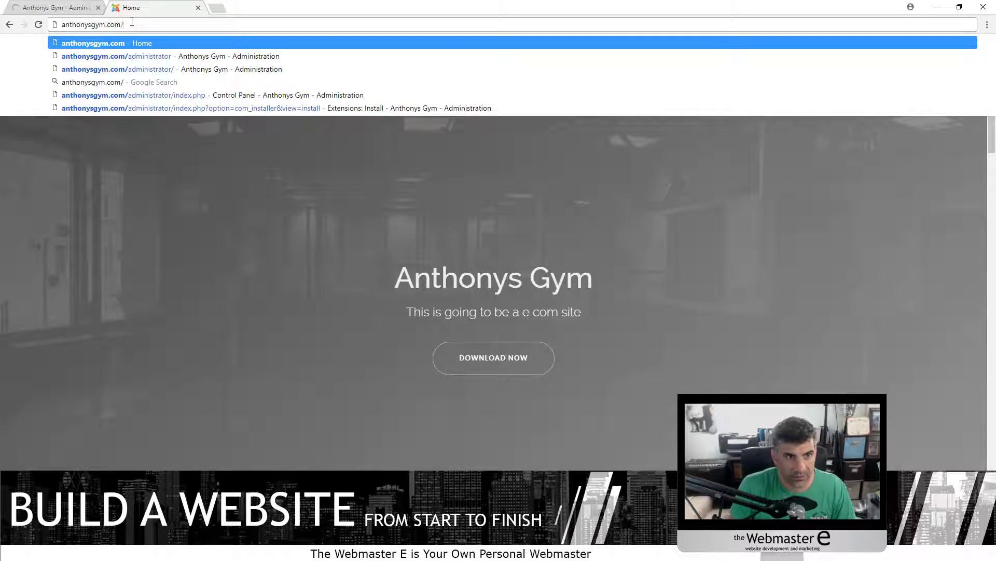
pyautogui.press('Return')
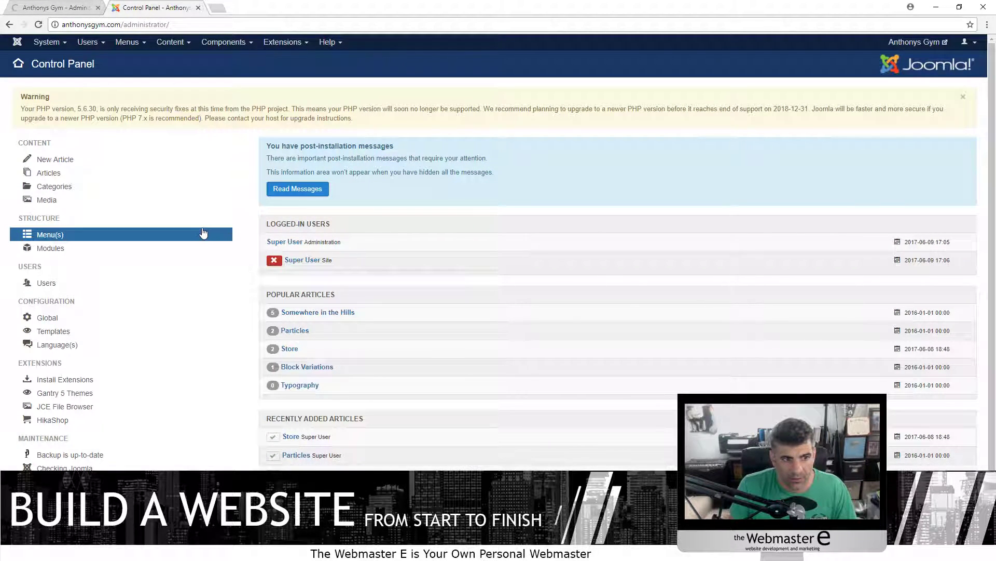
# Install the com_sh404sef_4.9.2.3552_j3_full package from the Downloads folder as a Joomla extension and look over the installation message
pyautogui.click(285, 42)
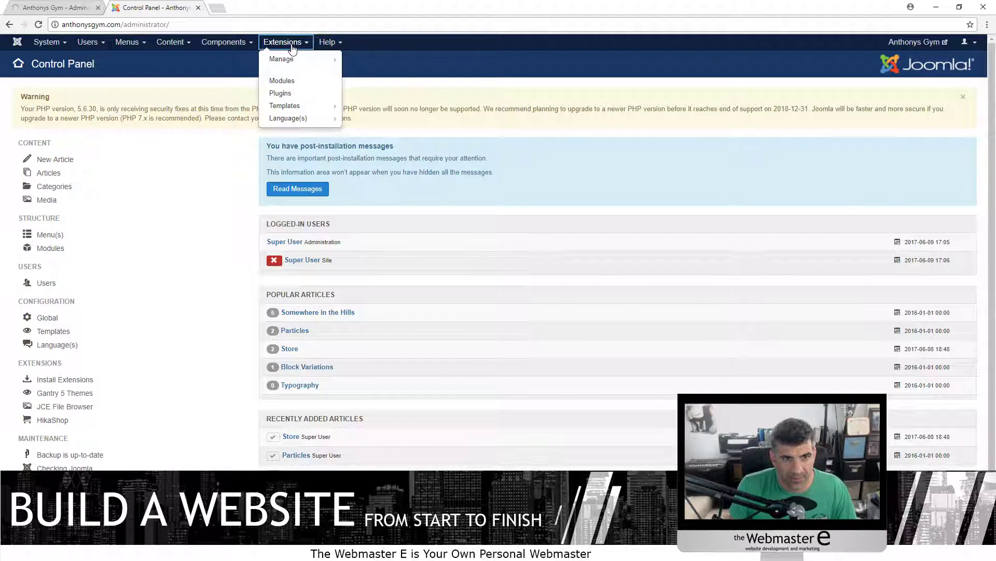
pyautogui.click(290, 80)
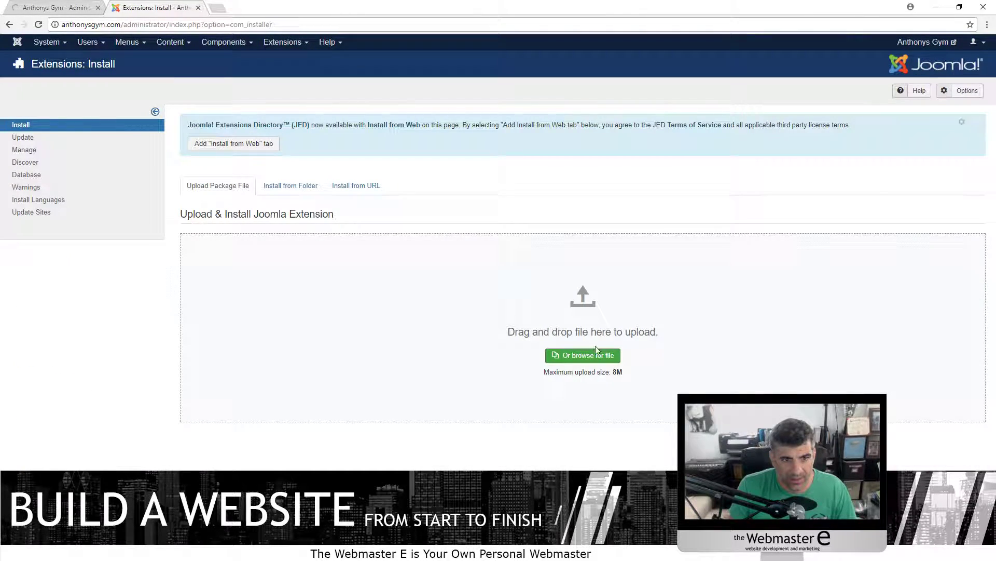
pyautogui.click(581, 355)
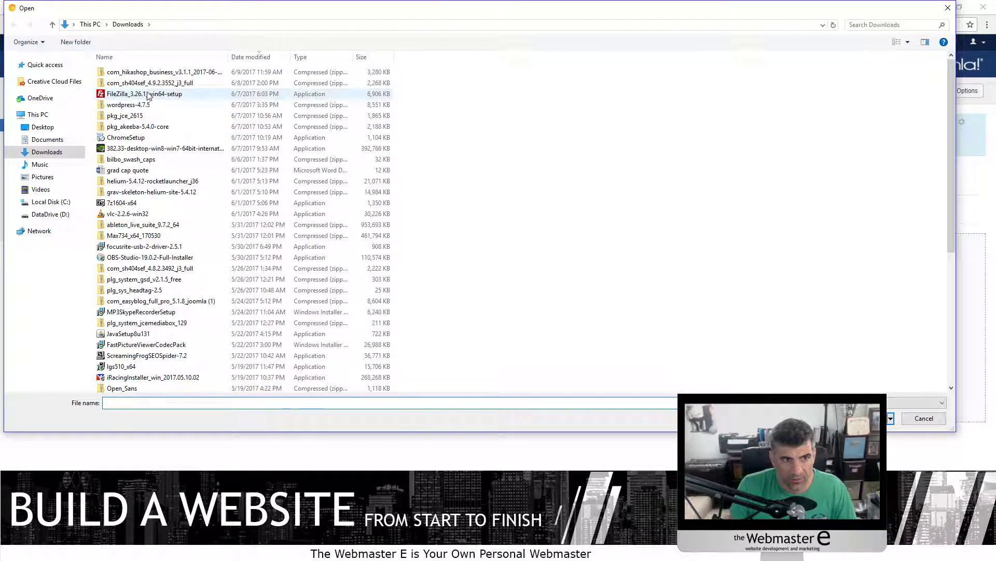
pyautogui.doubleClick(173, 84)
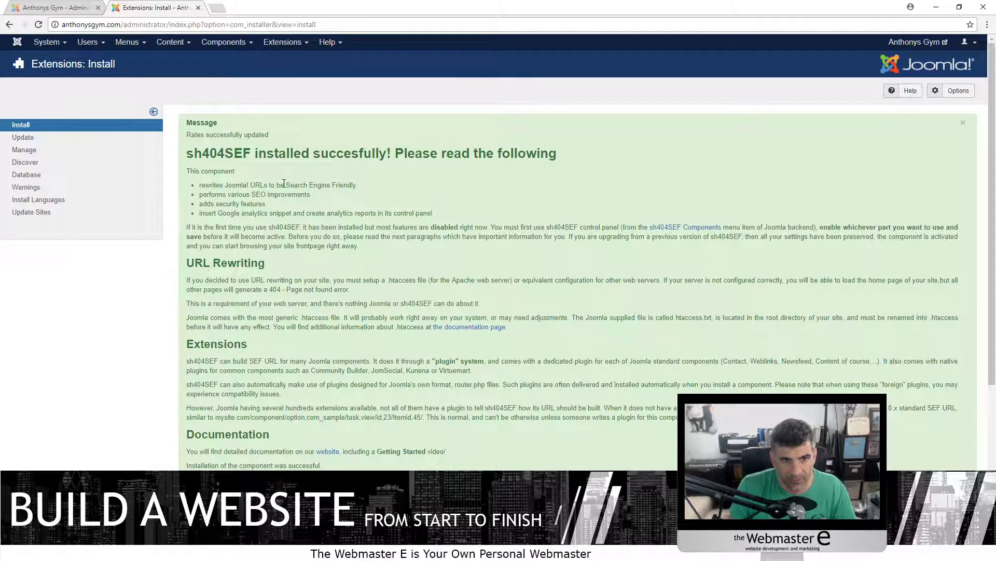
pyautogui.scroll(-4, 363, 195)
pyautogui.scroll(4, 249, 341)
# Open the sh404SEF component's control panel and bring up its configuration
pyautogui.click(224, 42)
pyautogui.click(253, 222)
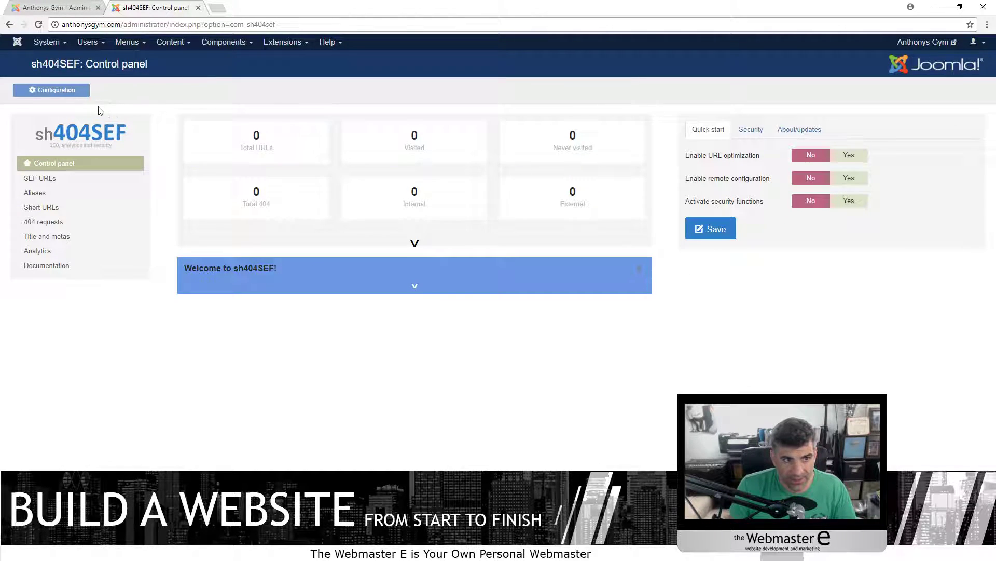
pyautogui.click(52, 93)
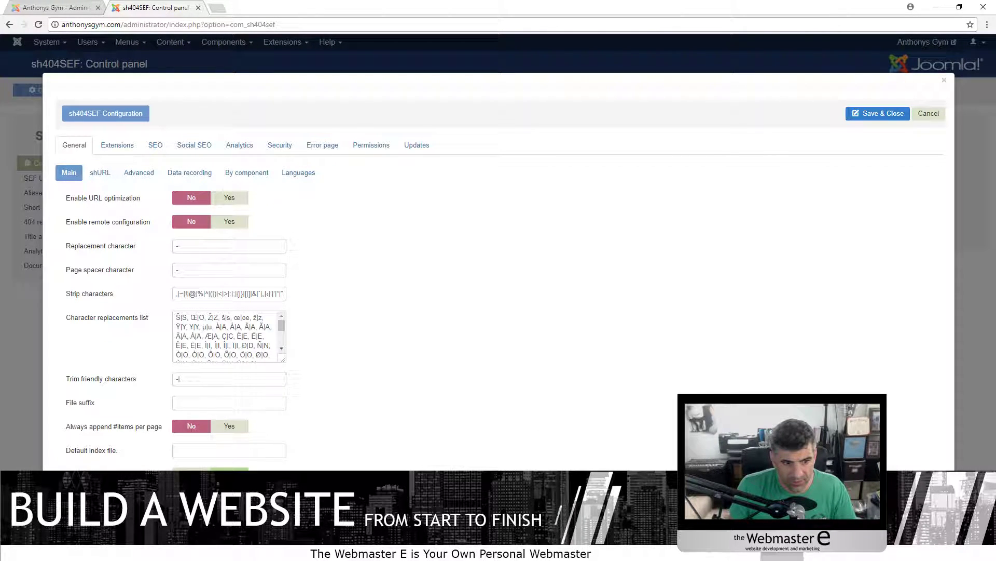
# Review sh404SEF's SEO, Social SEO, Analytics, Security, Error page and Updates settings, and save and close the configuration
pyautogui.click(152, 144)
pyautogui.click(194, 145)
pyautogui.click(240, 145)
pyautogui.click(276, 149)
pyautogui.click(311, 147)
pyautogui.click(407, 147)
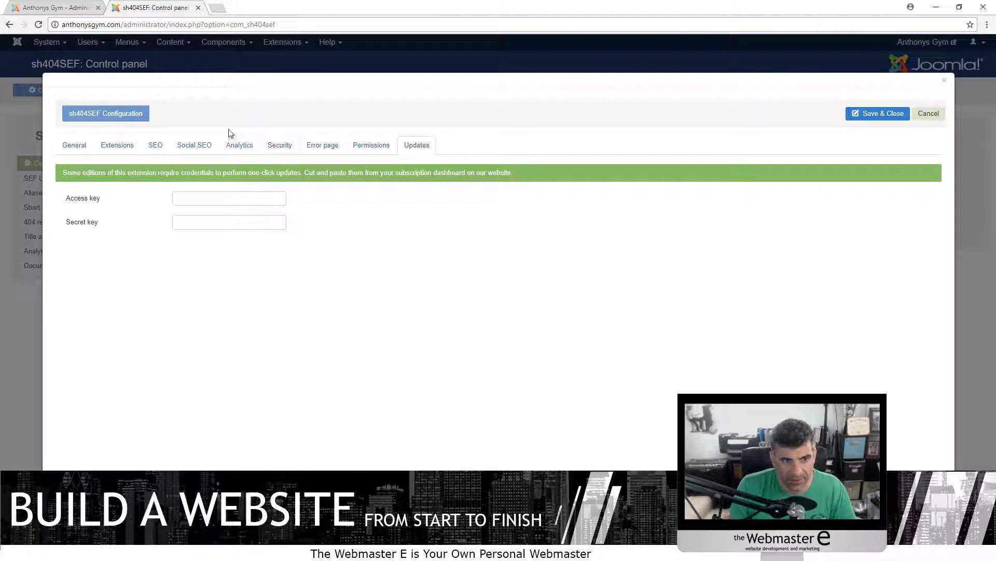
pyautogui.click(155, 148)
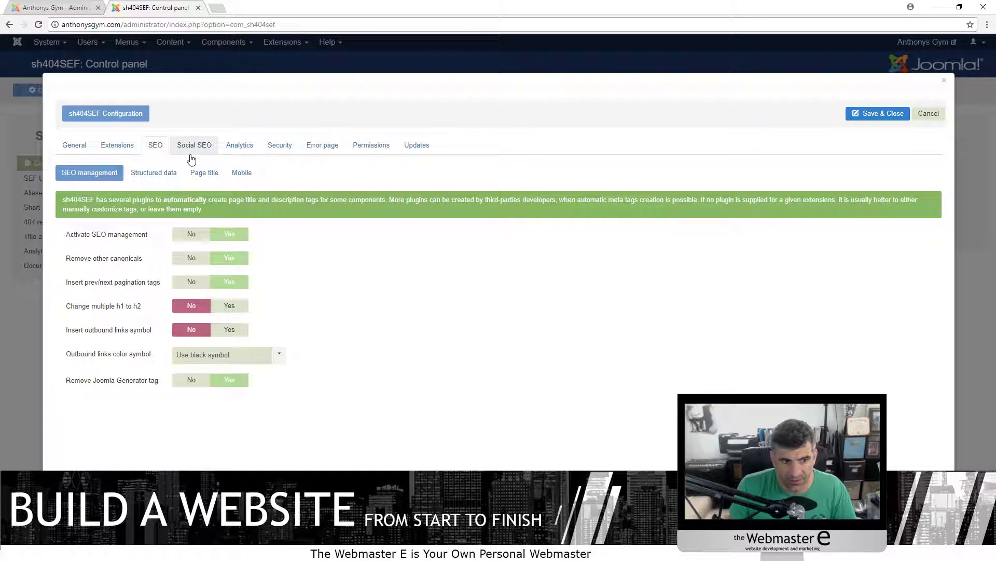
pyautogui.click(889, 114)
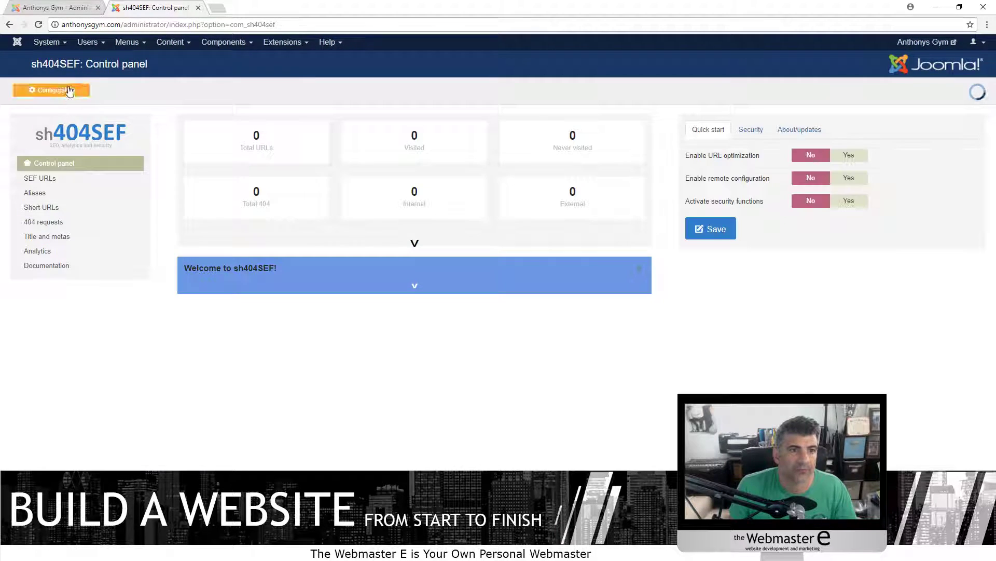
# Return to the HikaShop browser tab and examine the sections of the new product form
pyautogui.click(69, 7)
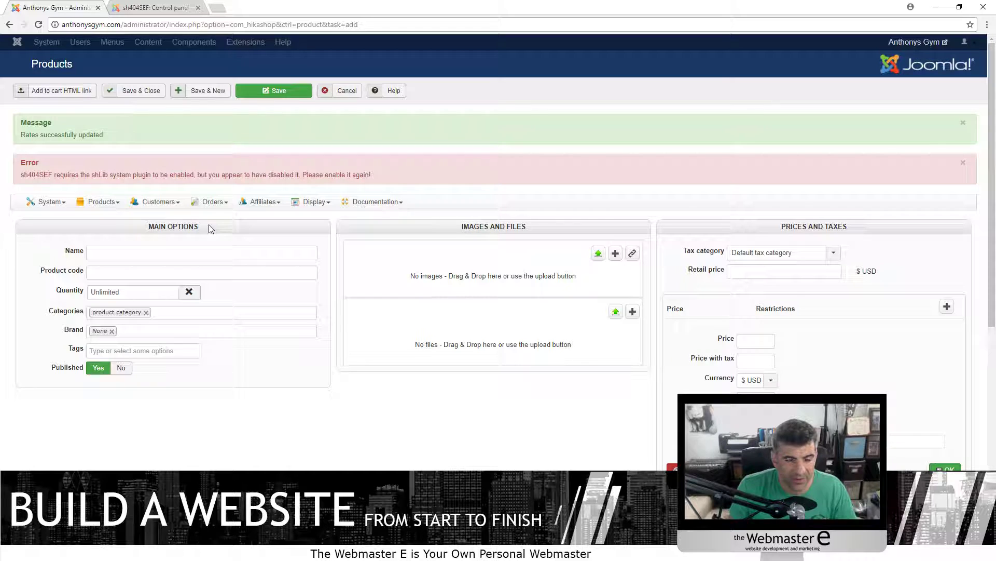
pyautogui.scroll(-5, 332, 269)
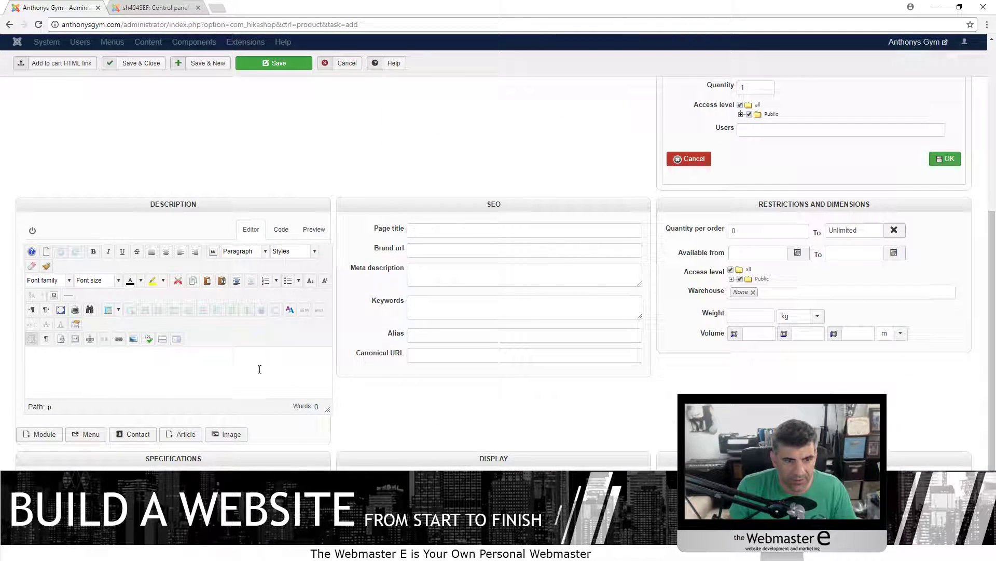
pyautogui.scroll(5, 258, 367)
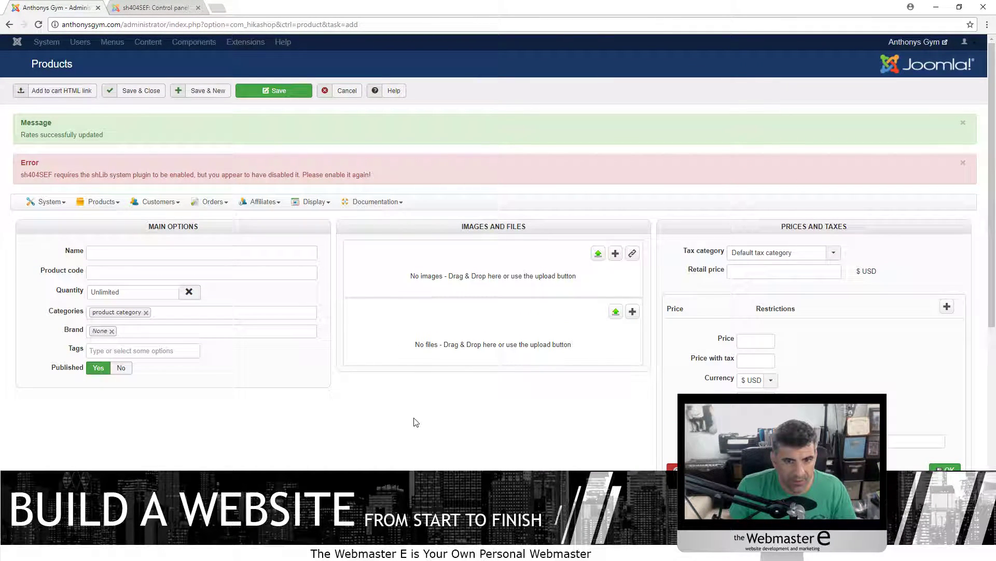
# Load anthonysgym.com in another new browser tab and view the shop's Categories listing page
pyautogui.click(217, 8)
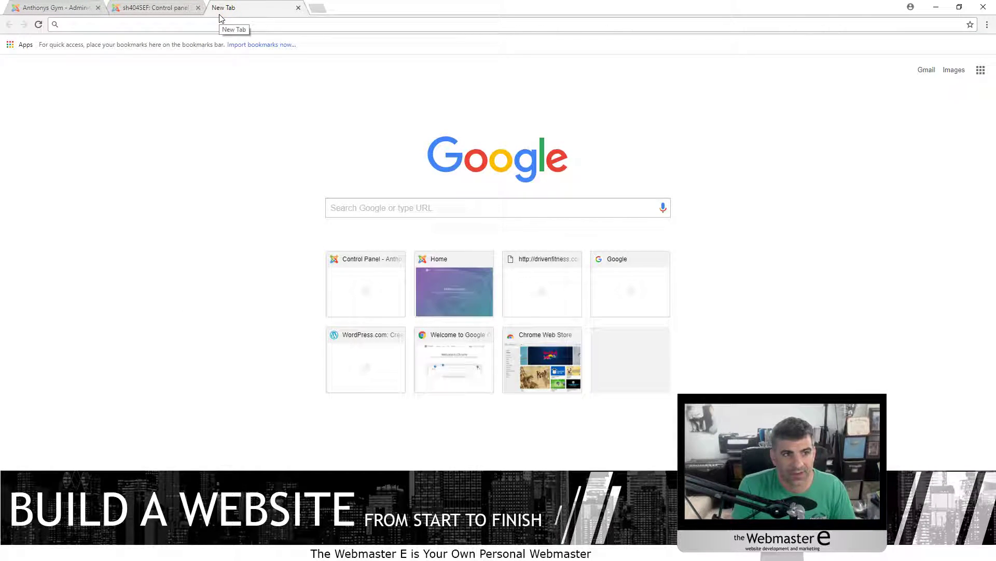
pyautogui.write('anthonysgym.com')
pyautogui.press('Return')
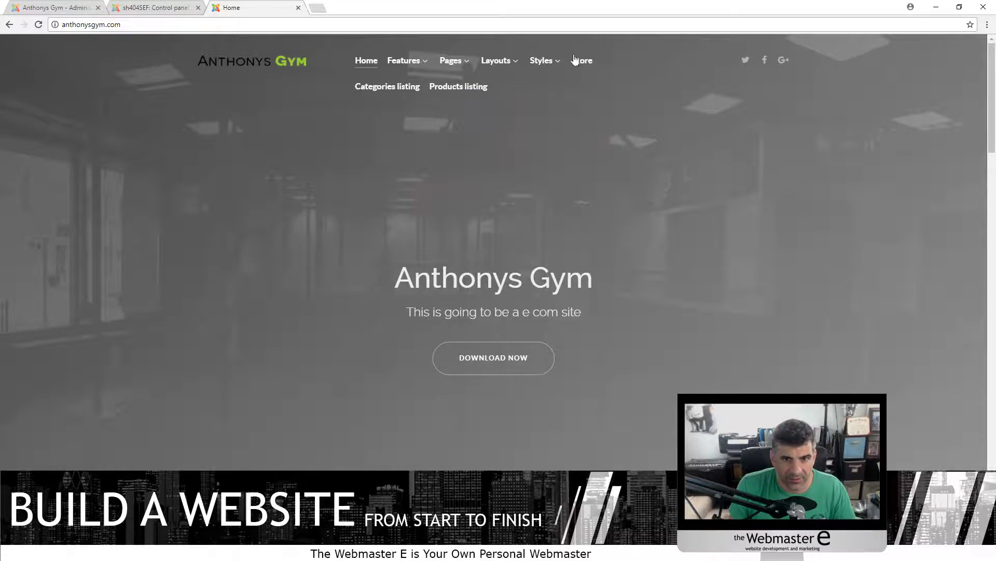
pyautogui.click(396, 92)
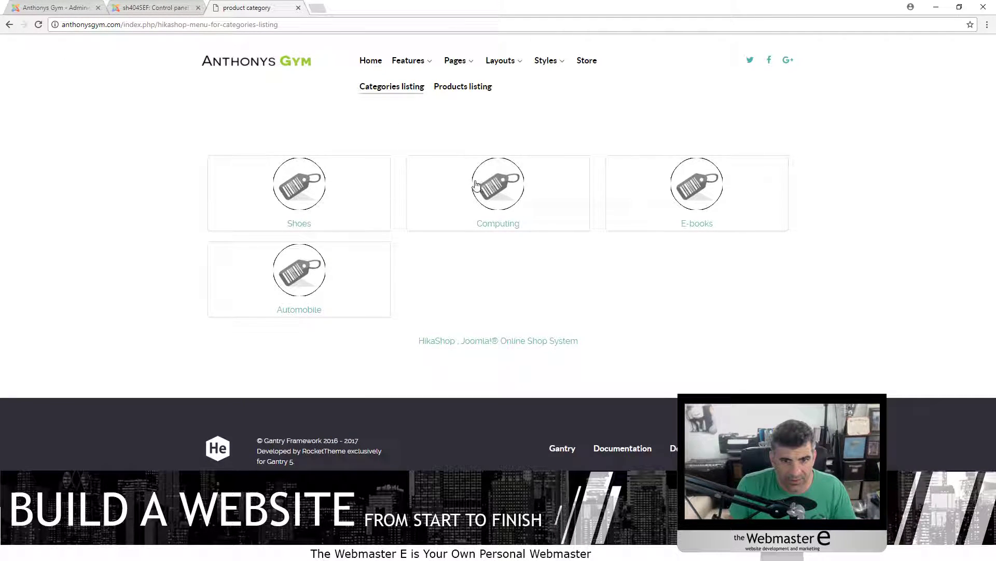
# Browse the E-books category to its English books and examine The Great Gatsby product page
pyautogui.click(688, 185)
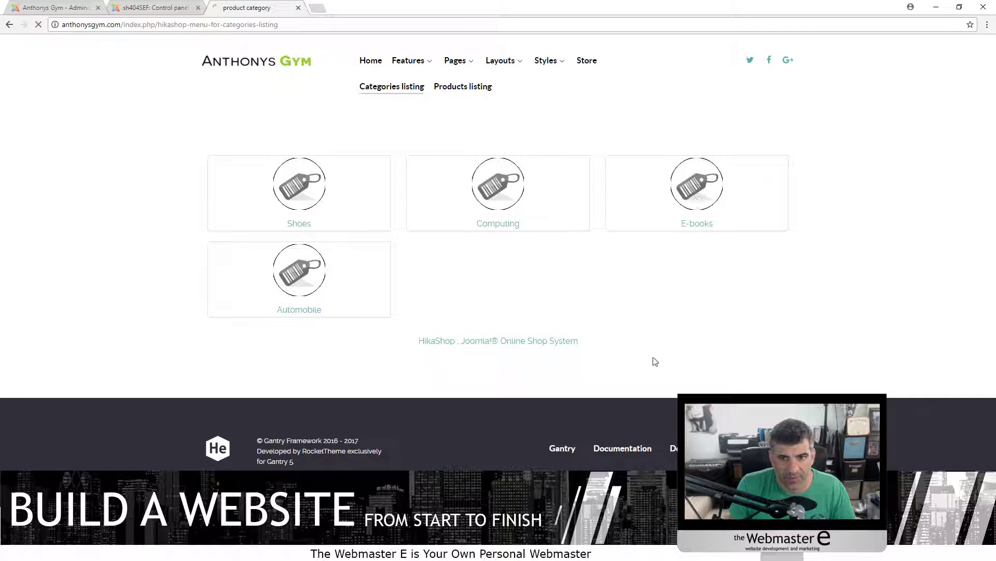
pyautogui.click(311, 226)
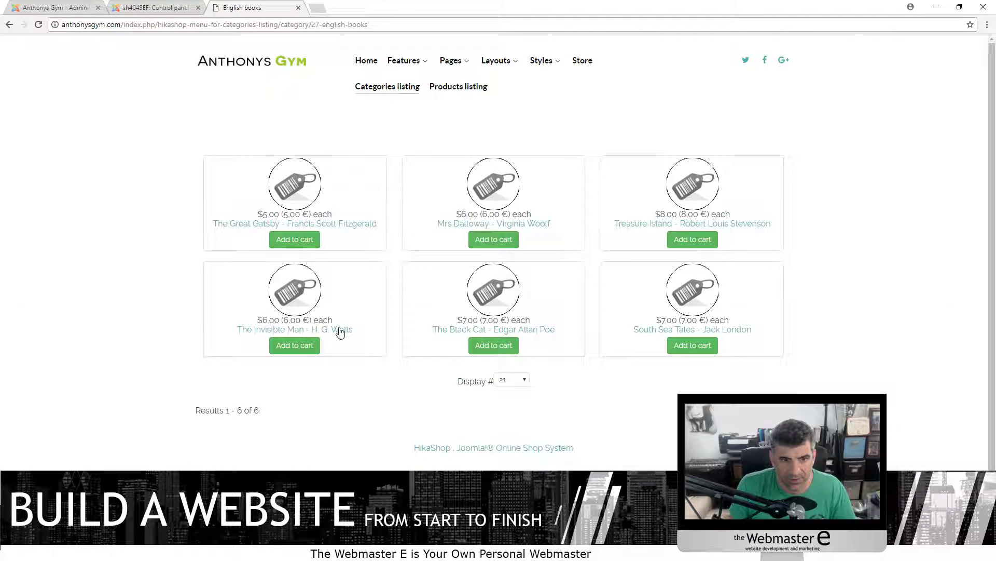
pyautogui.click(296, 183)
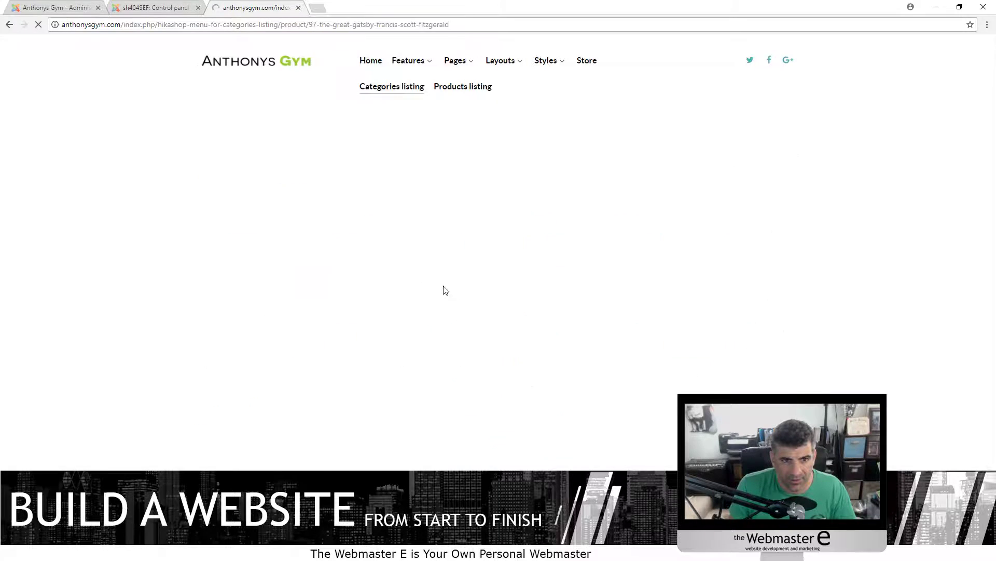
pyautogui.scroll(-1, 401, 336)
pyautogui.scroll(-2, 333, 427)
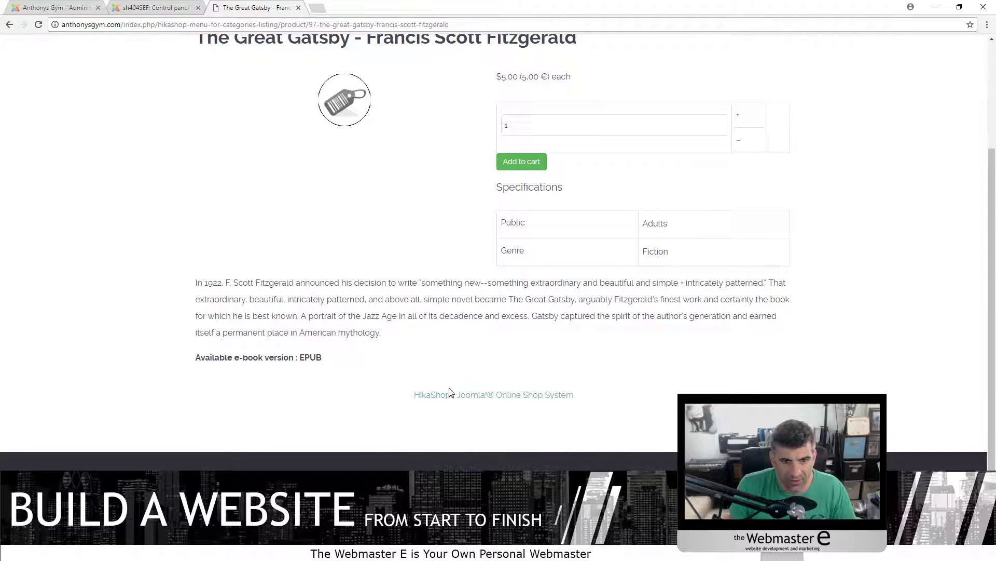
# Add one copy of The Great Gatsby to the cart, dismiss the cart notification and review the product page
pyautogui.scroll(3, 378, 218)
pyautogui.doubleClick(671, 263)
pyautogui.click(539, 304)
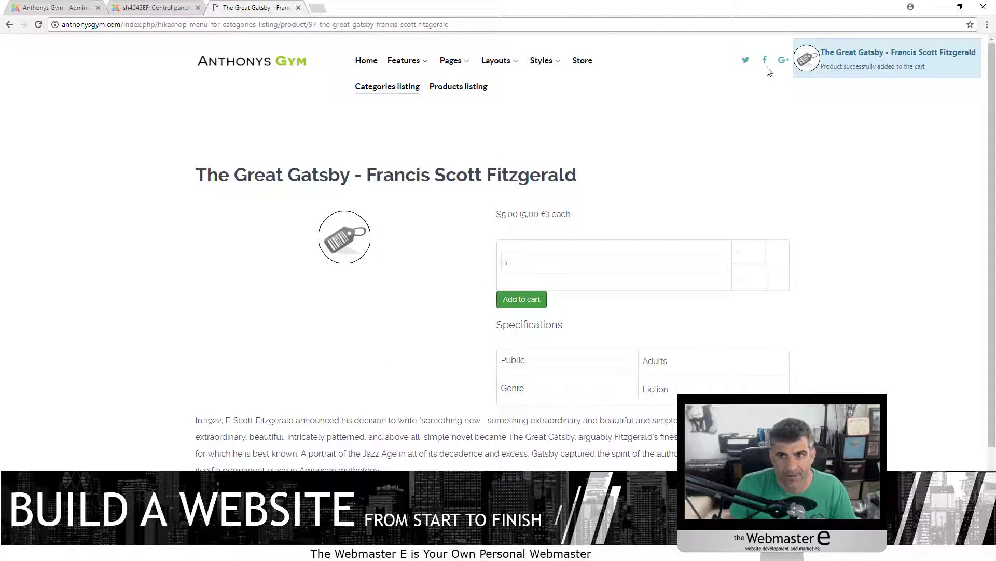
pyautogui.click(919, 63)
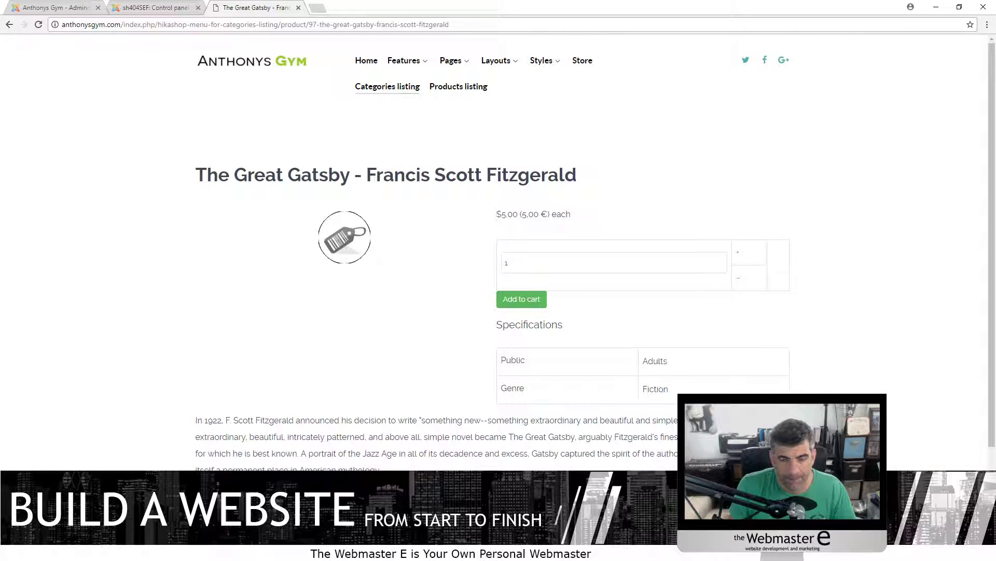
pyautogui.scroll(-3, 454, 391)
pyautogui.scroll(3, 442, 383)
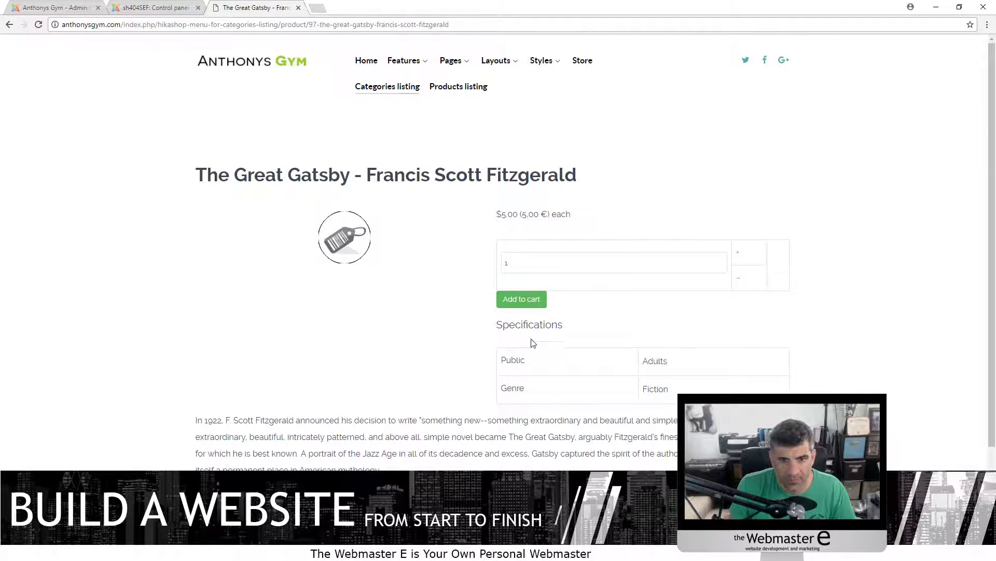
pyautogui.scroll(-3, 509, 389)
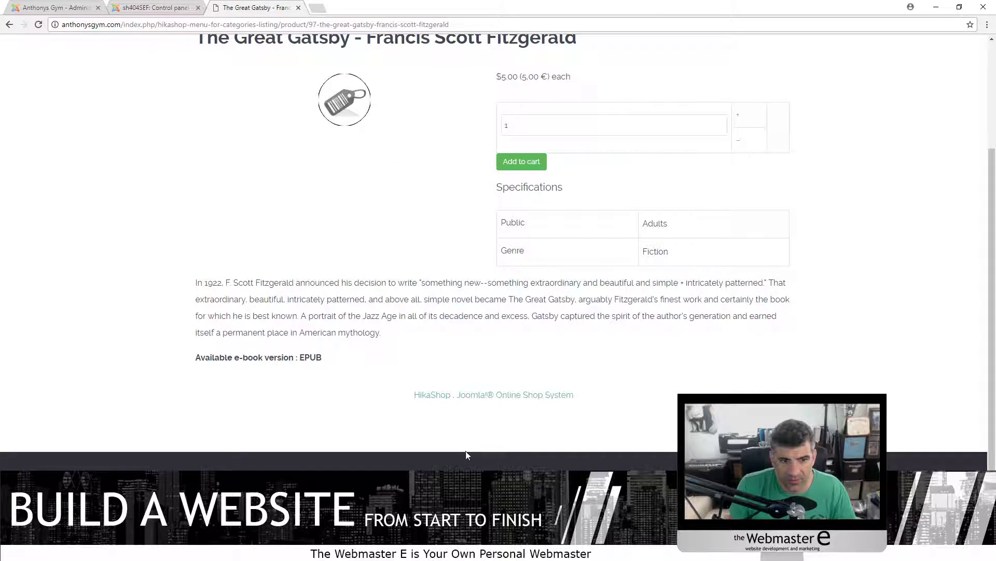
pyautogui.scroll(3, 466, 452)
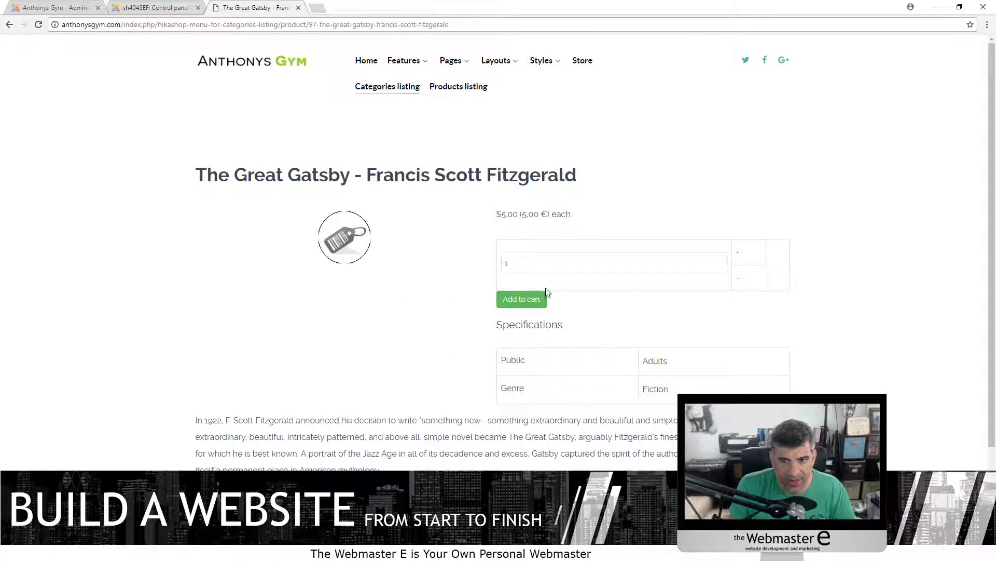
# Browse the shop's Products listing, open the Mac mouse product and add it to the cart
pyautogui.click(457, 94)
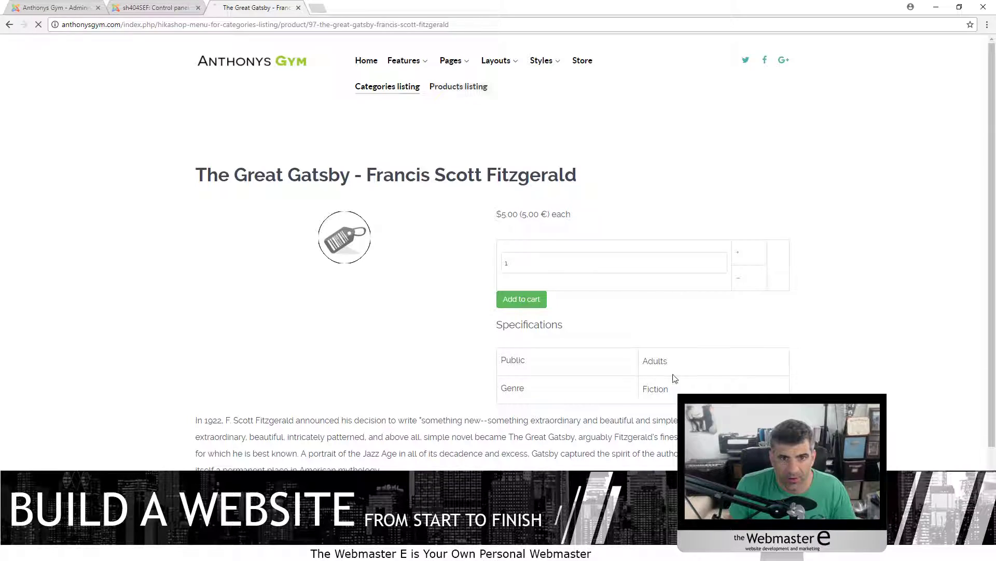
pyautogui.scroll(-5, 337, 311)
pyautogui.scroll(-2, 370, 380)
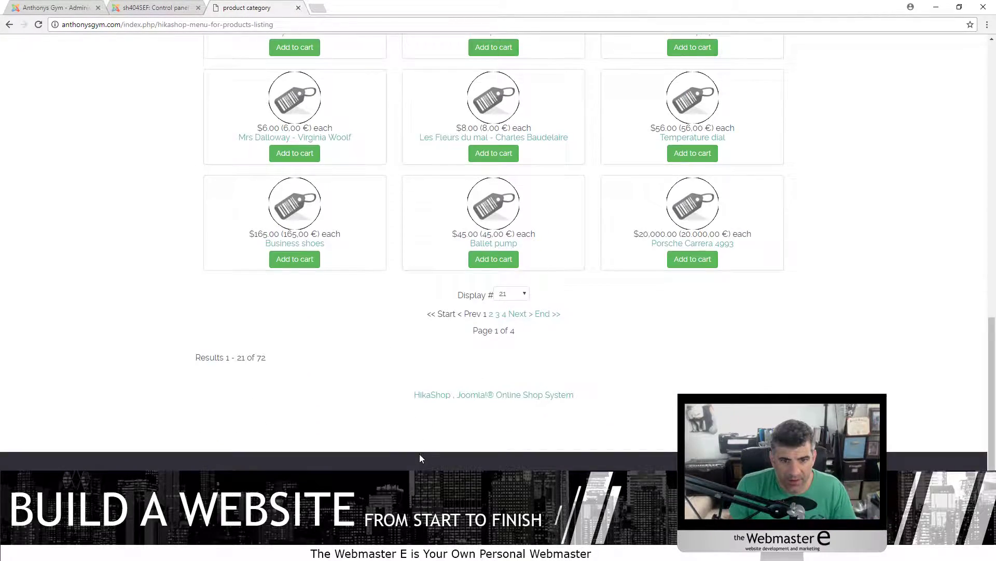
pyautogui.scroll(10, 420, 454)
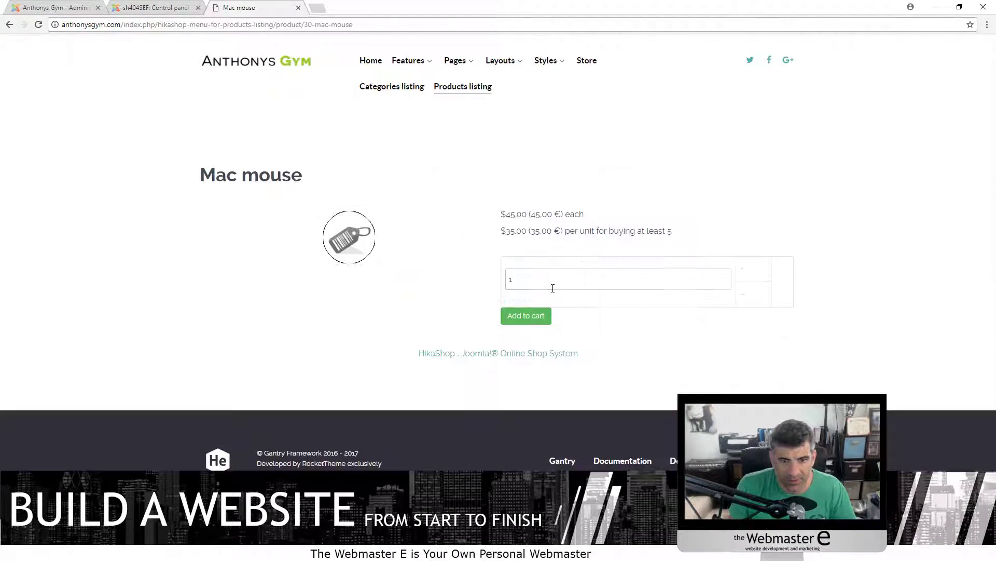
pyautogui.click(543, 282)
pyautogui.click(546, 316)
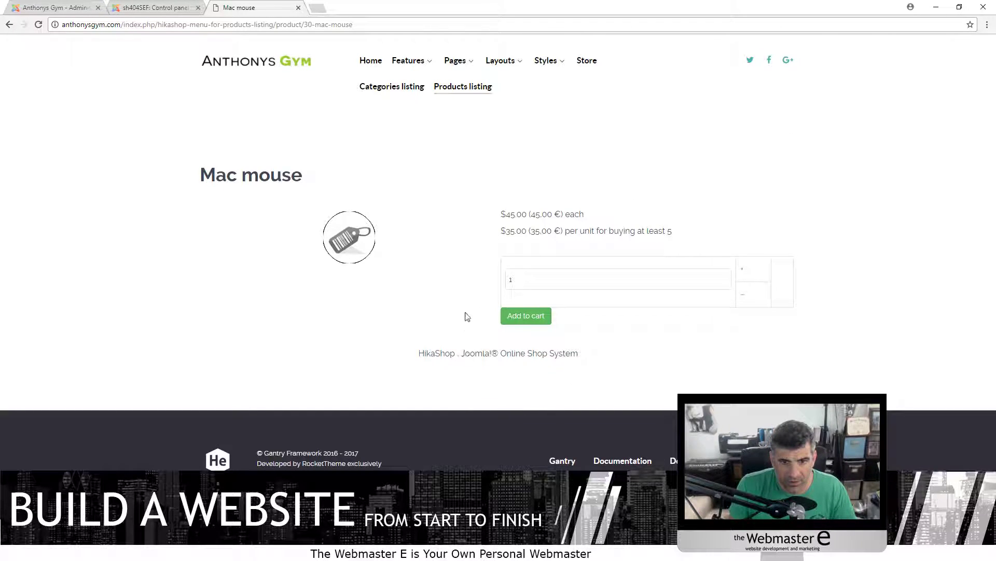
# View the site's Store page, and close both the sh404SEF and Store browser tabs
pyautogui.click(587, 61)
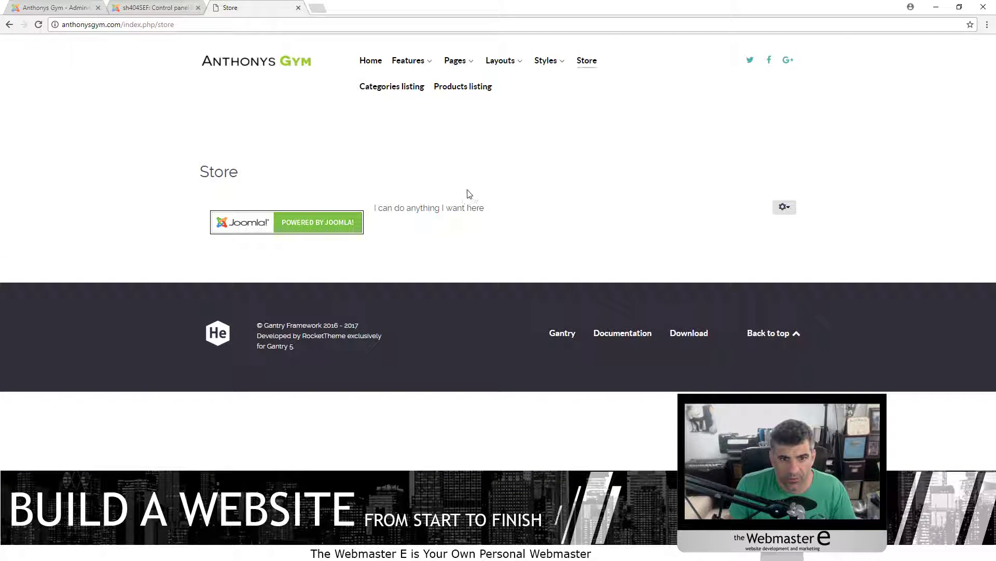
pyautogui.click(191, 8)
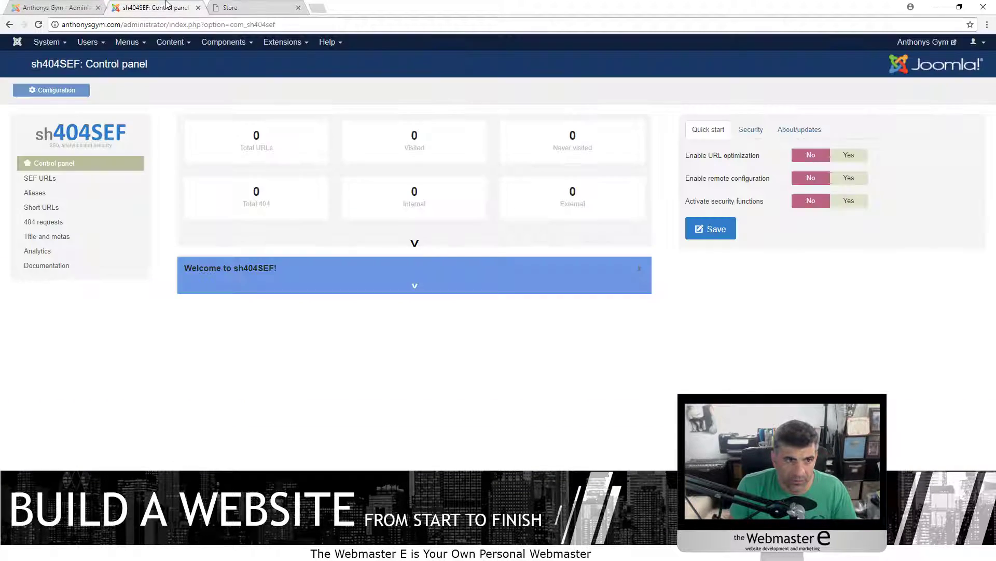
pyautogui.click(197, 8)
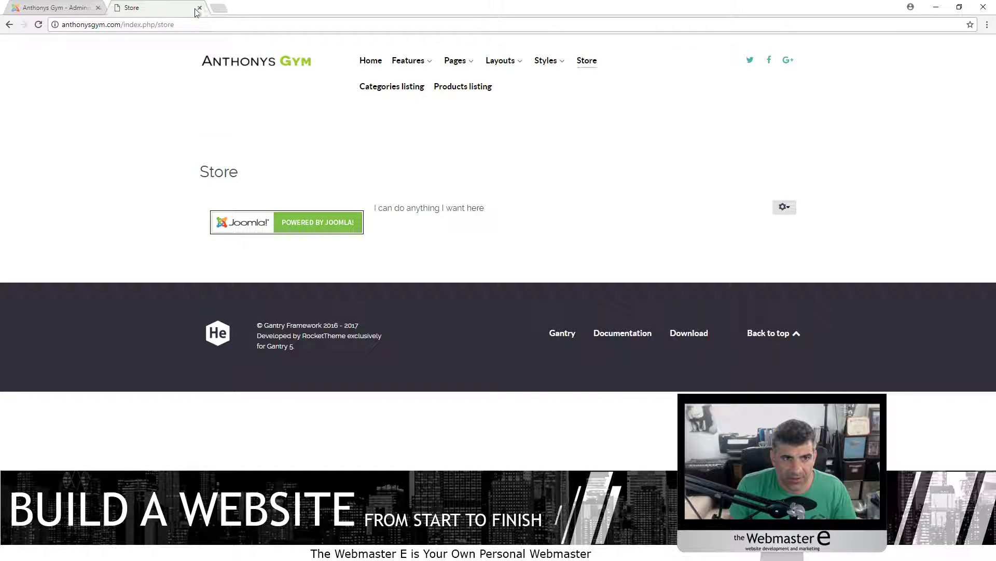
pyautogui.click(197, 8)
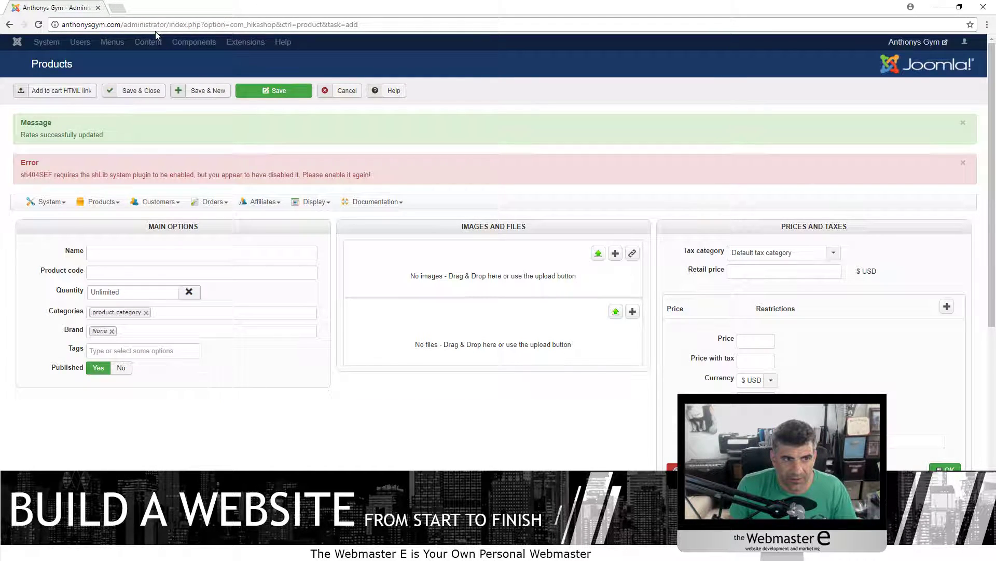
# Load the anthonysgym.com home page in place of the administrator address in the remaining browser tab
pyautogui.moveTo(122, 25); pyautogui.dragTo(540, 26)
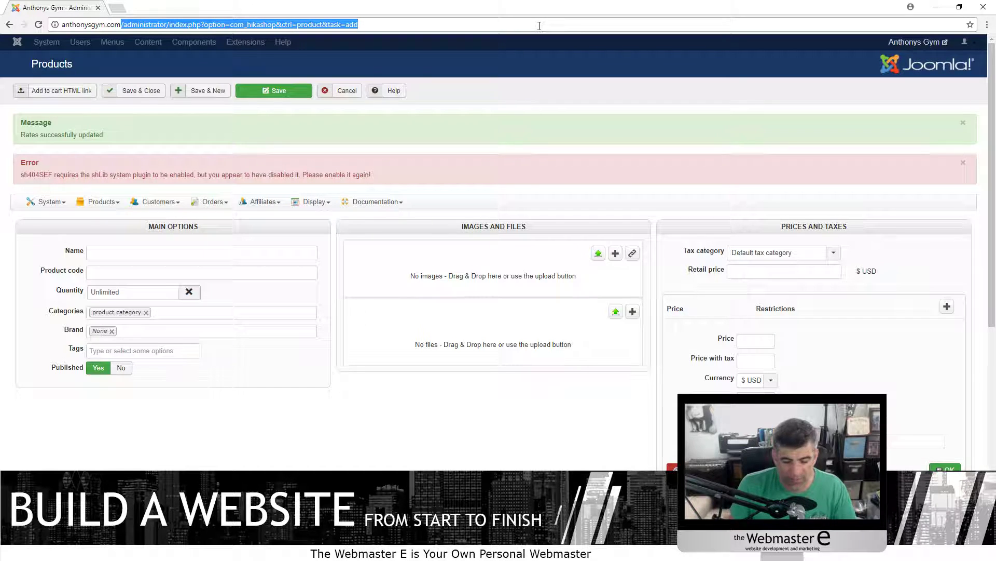
pyautogui.press('Delete')
pyautogui.press('Return')
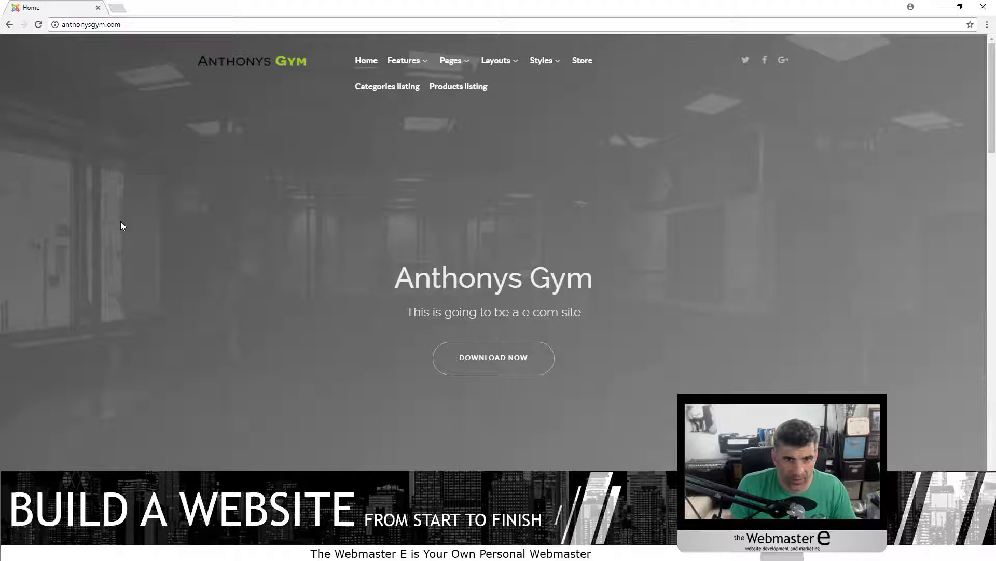
# Examine the home page's sections, including the Menu Editor and Layout Manager tabs, the testimonial and the footer text
pyautogui.scroll(-20, 222, 273)
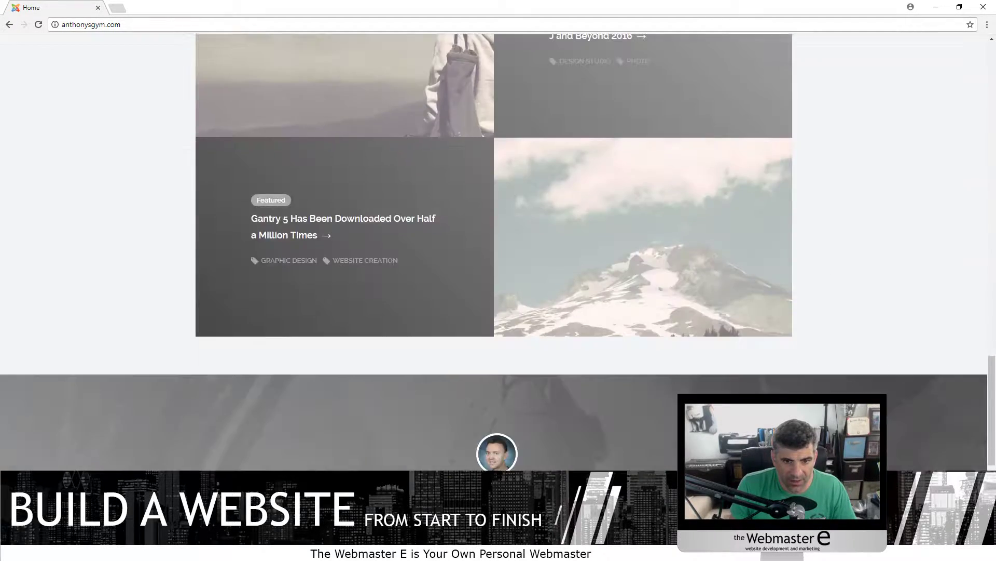
pyautogui.scroll(5, 314, 194)
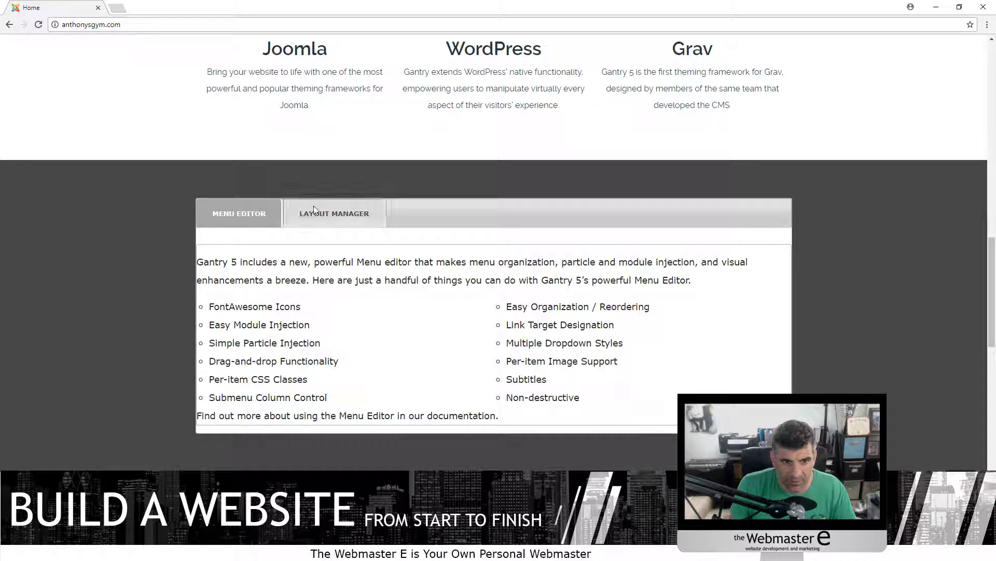
pyautogui.click(336, 219)
pyautogui.moveTo(259, 226); pyautogui.dragTo(241, 232)
pyautogui.click(243, 231)
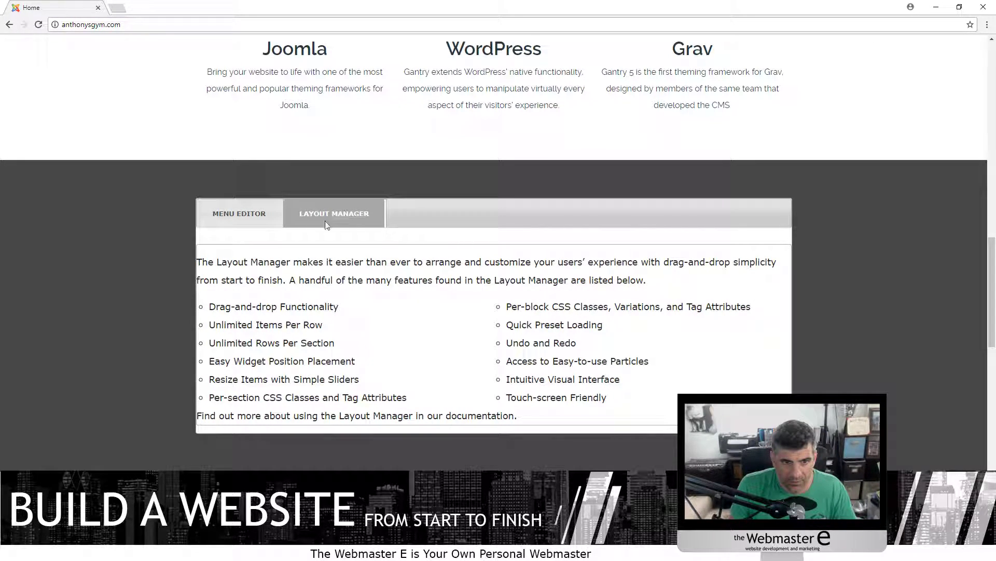
pyautogui.scroll(-12, 518, 241)
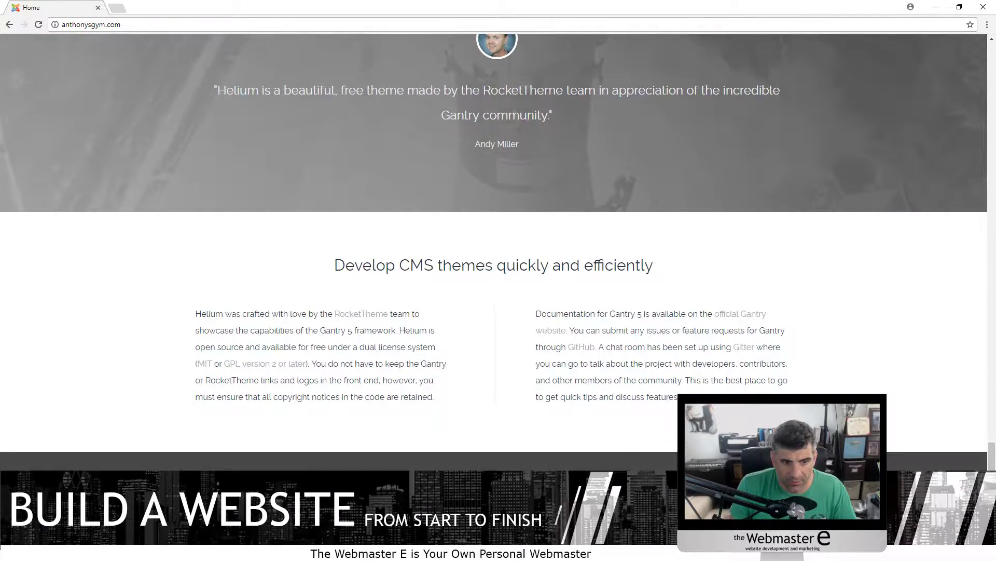
pyautogui.scroll(15, 419, 455)
pyautogui.scroll(10, 407, 456)
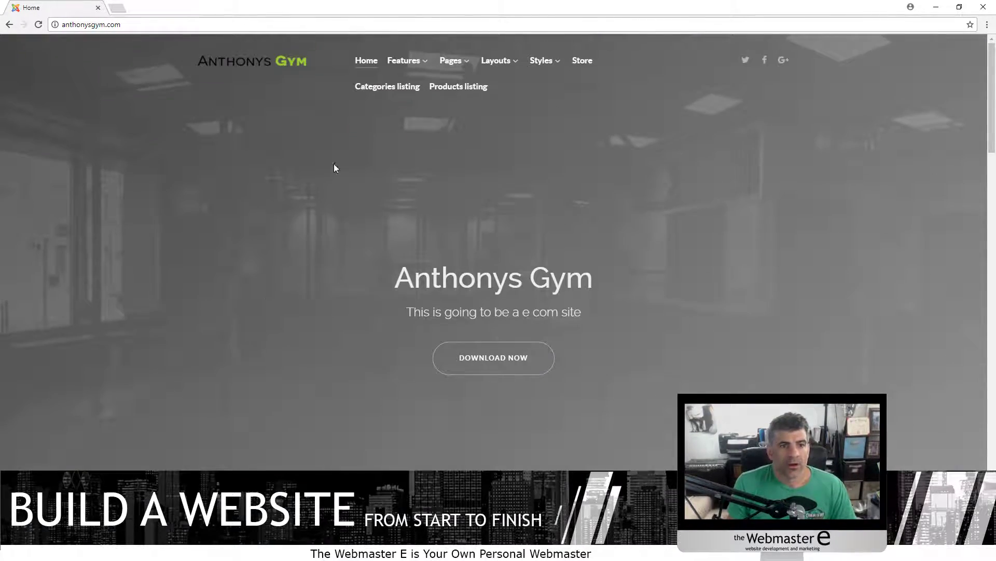
pyautogui.click(253, 76)
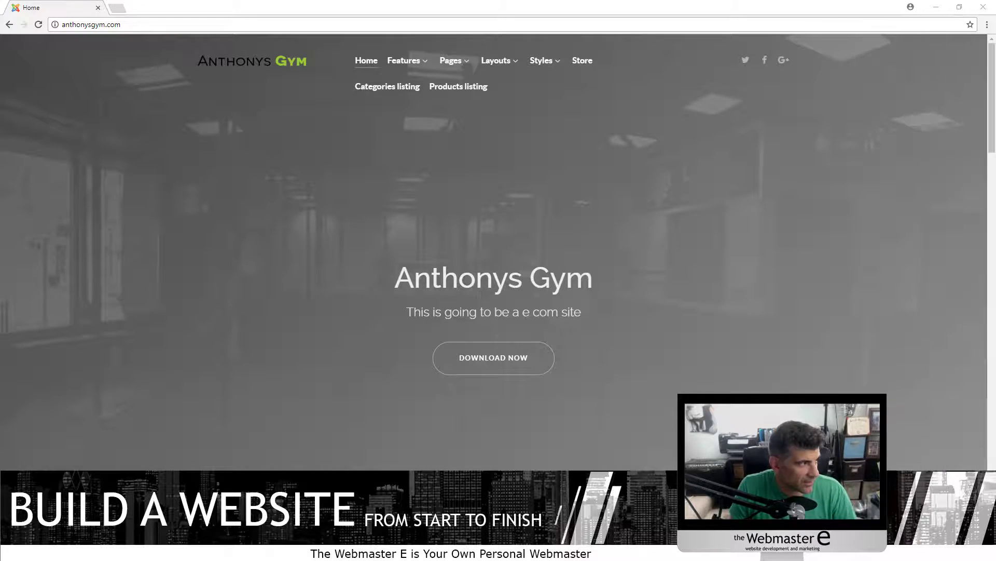
pyautogui.moveTo(995, 257); pyautogui.dragTo(779, 1)
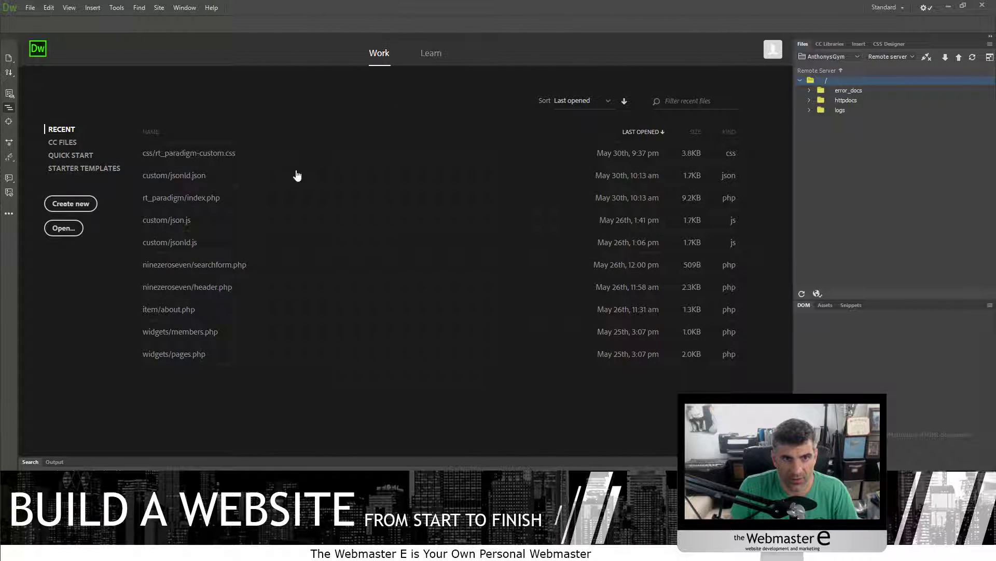
pyautogui.moveTo(388, 8); pyautogui.dragTo(0, 99)
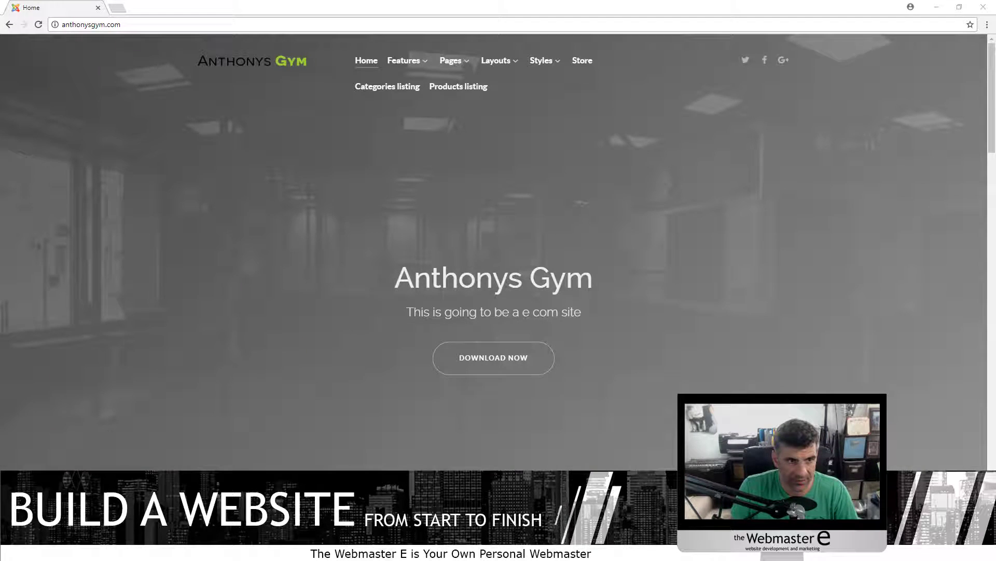
# Inspect the home page in the developer tools and select the color overlay (::after) of the header slideshow image
pyautogui.rightClick(323, 176)
pyautogui.click(359, 289)
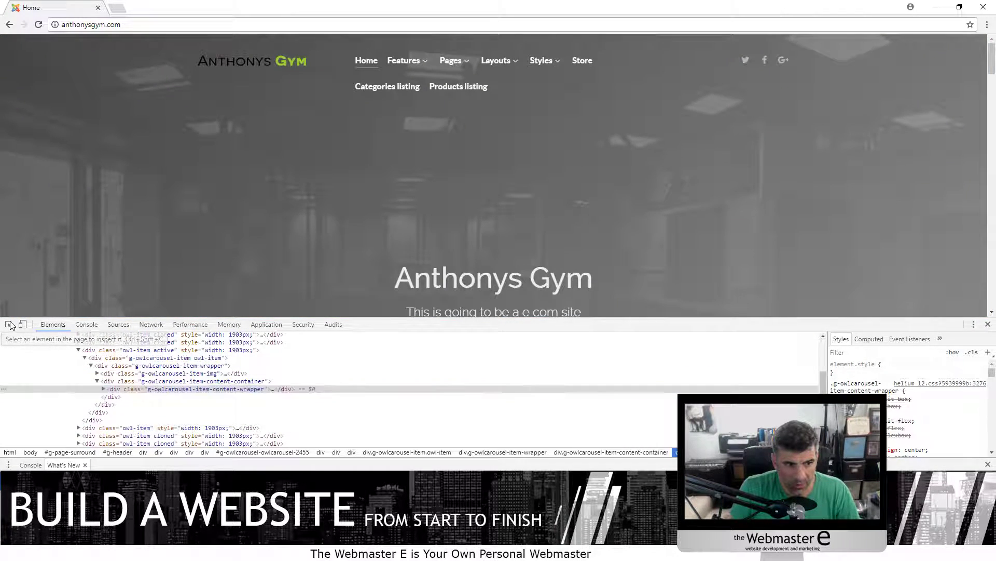
pyautogui.click(10, 325)
pyautogui.click(151, 173)
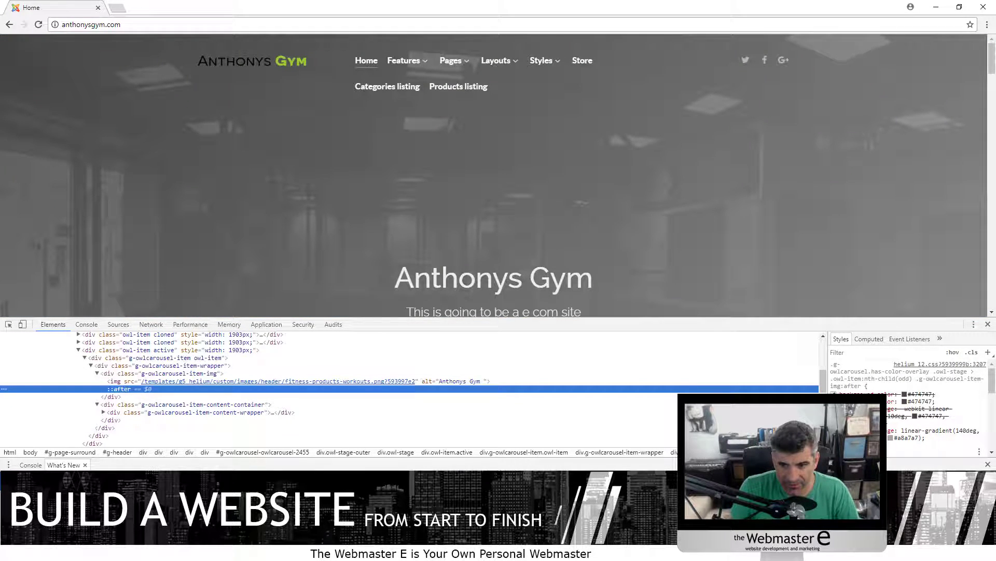
# Toggle the style declarations in the overlay's :after rule to preview the header image without its grey tint
pyautogui.click(833, 445)
pyautogui.click(834, 445)
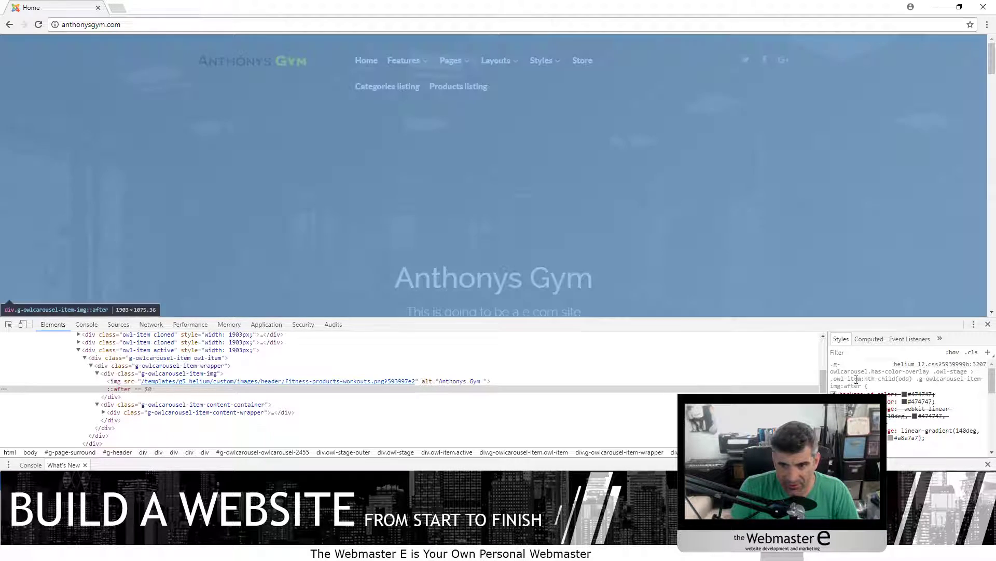
pyautogui.click(854, 378)
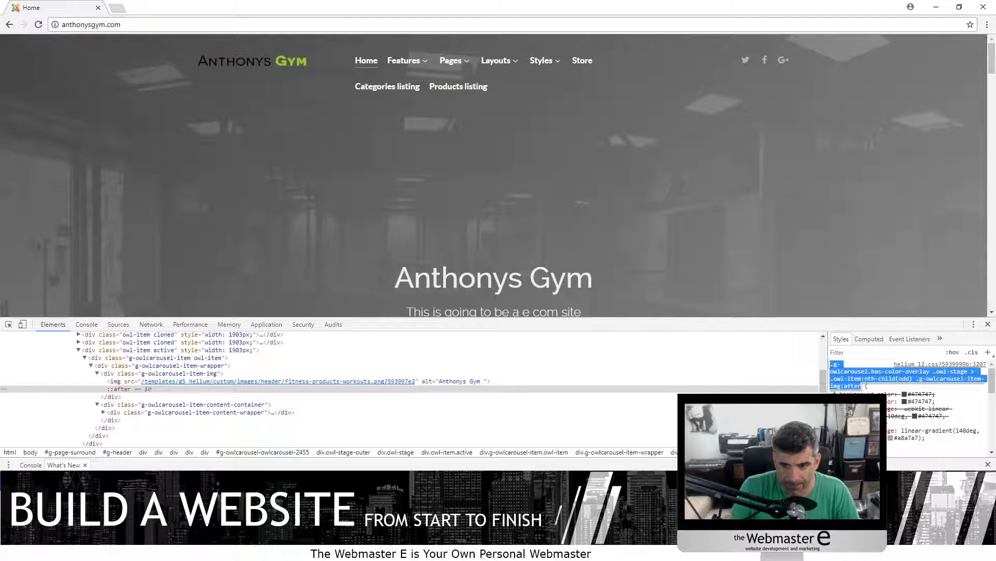
pyautogui.click(909, 438)
pyautogui.press('Escape')
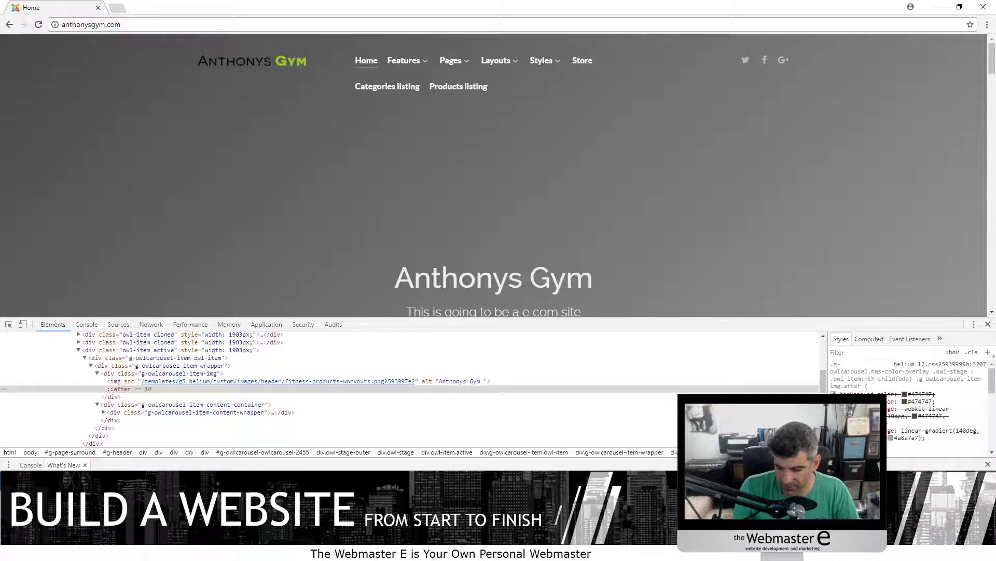
pyautogui.click(834, 444)
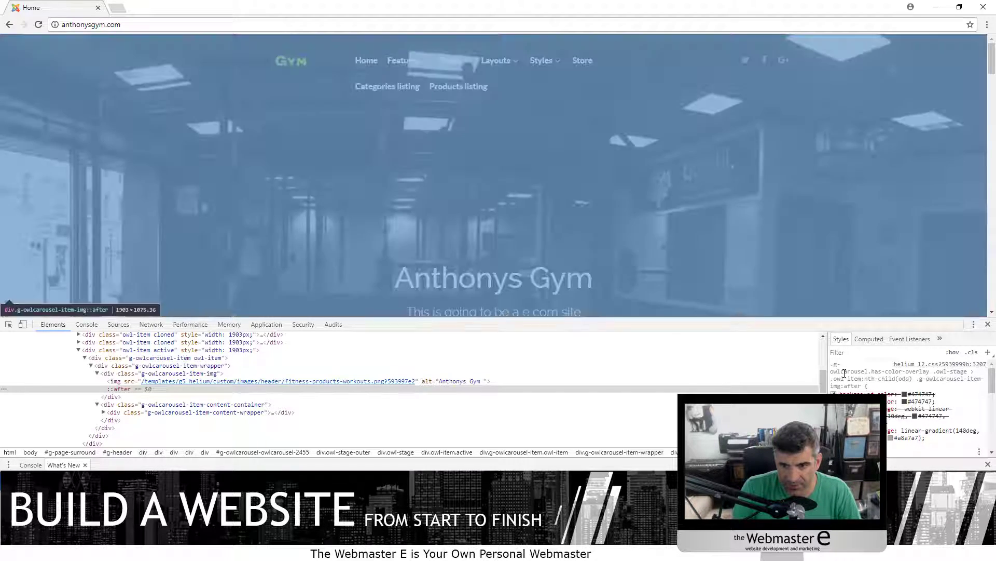
# Copy the full CSS selector of the .g-owlcarousel.has-color-overlay :after rule that styles the header overlay
pyautogui.click(844, 372)
pyautogui.rightClick(846, 374)
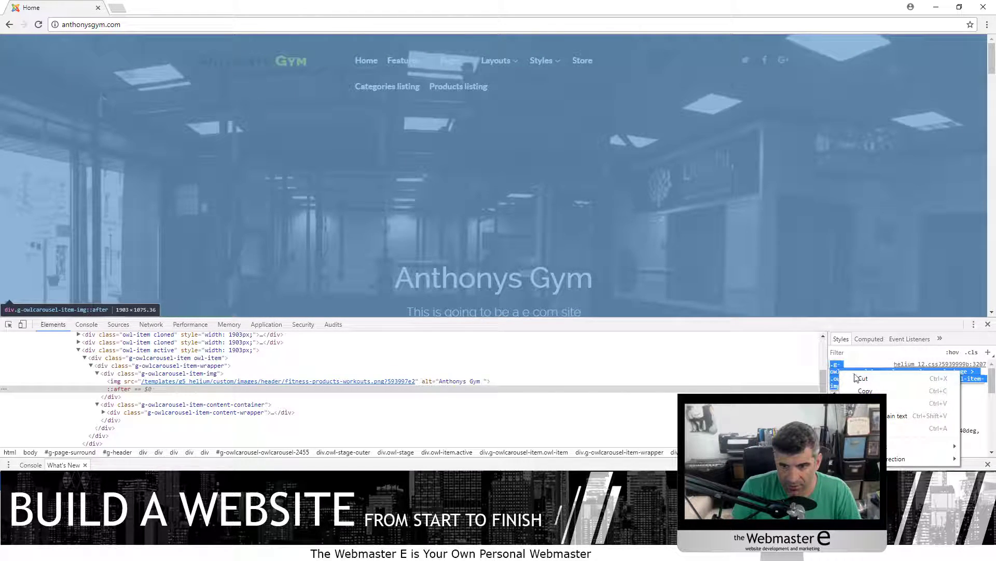
pyautogui.click(865, 390)
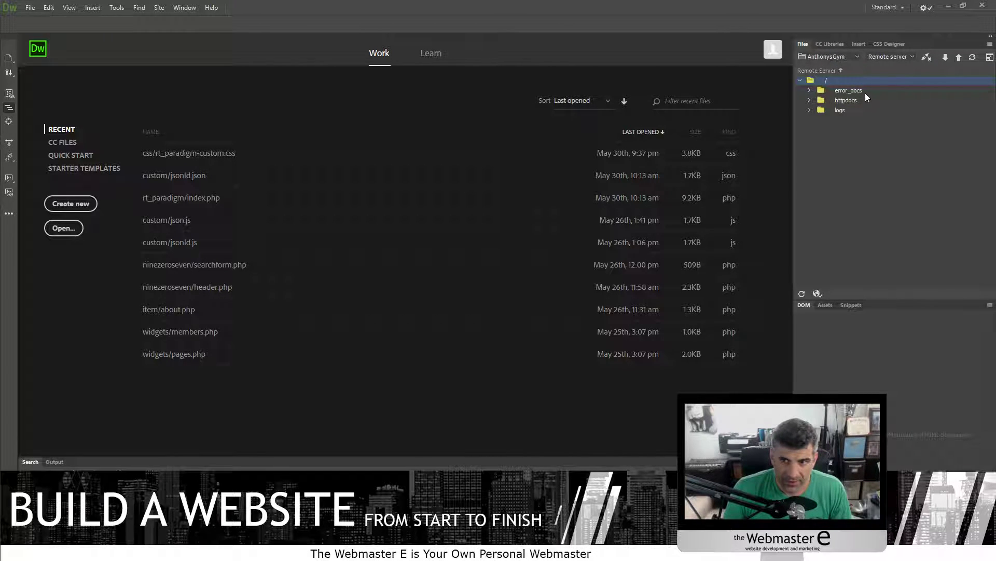
# Switch to Dreamweaver and expand the remote server's httpdocs/templates/g5_helium/custom folder
pyautogui.click(841, 101)
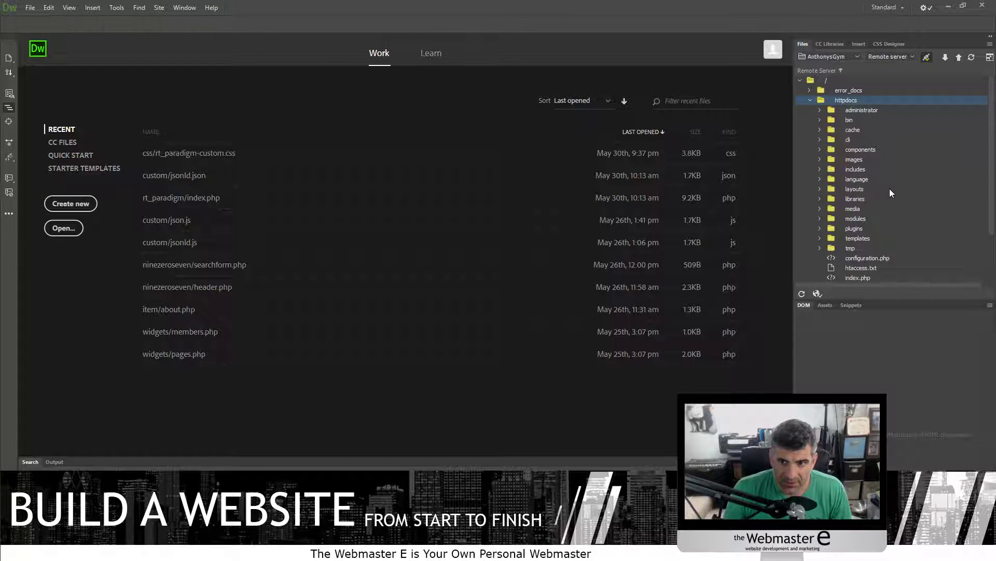
pyautogui.doubleClick(857, 239)
pyautogui.scroll(-4, 887, 160)
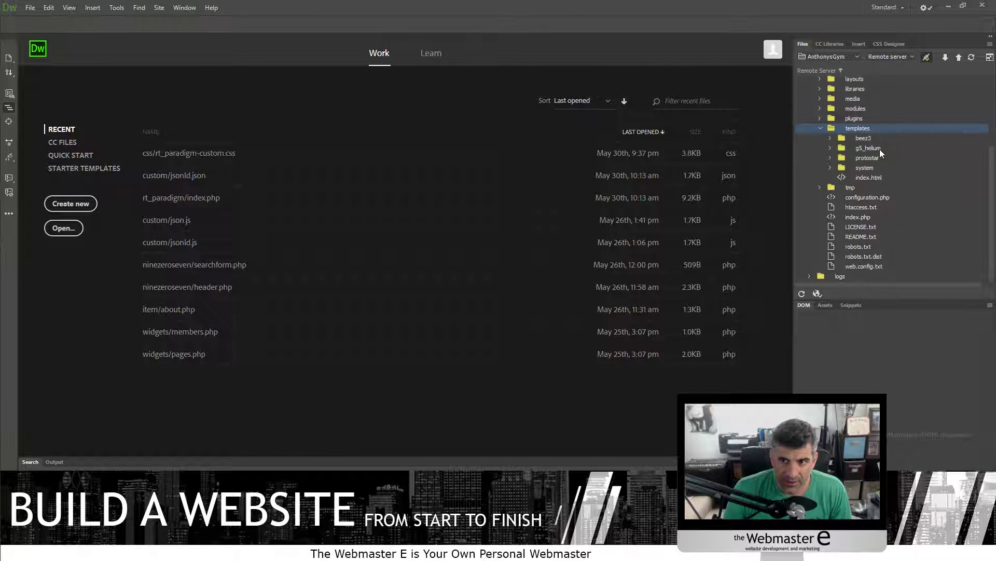
pyautogui.doubleClick(871, 149)
pyautogui.scroll(-2, 923, 167)
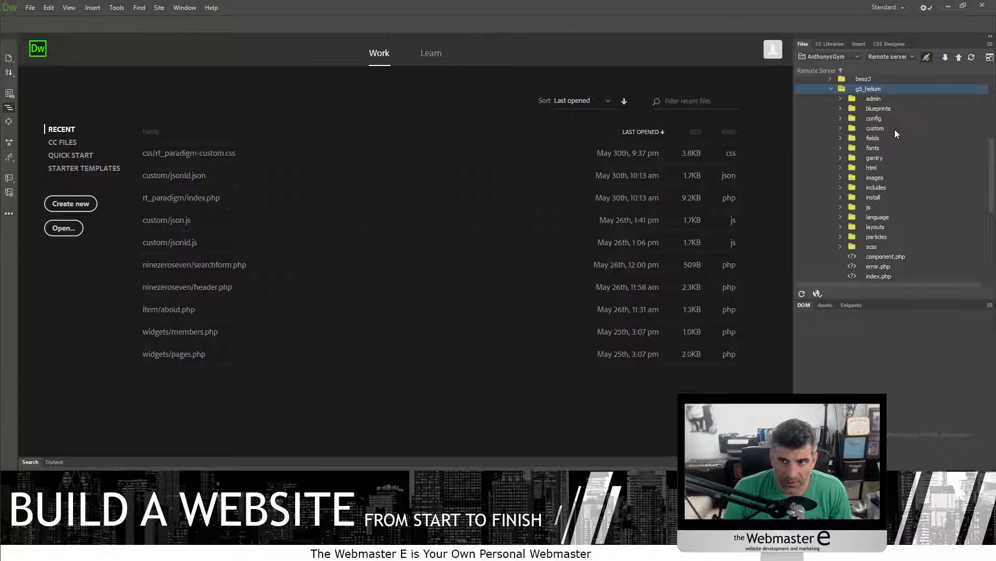
pyautogui.click(878, 130)
pyautogui.doubleClick(879, 131)
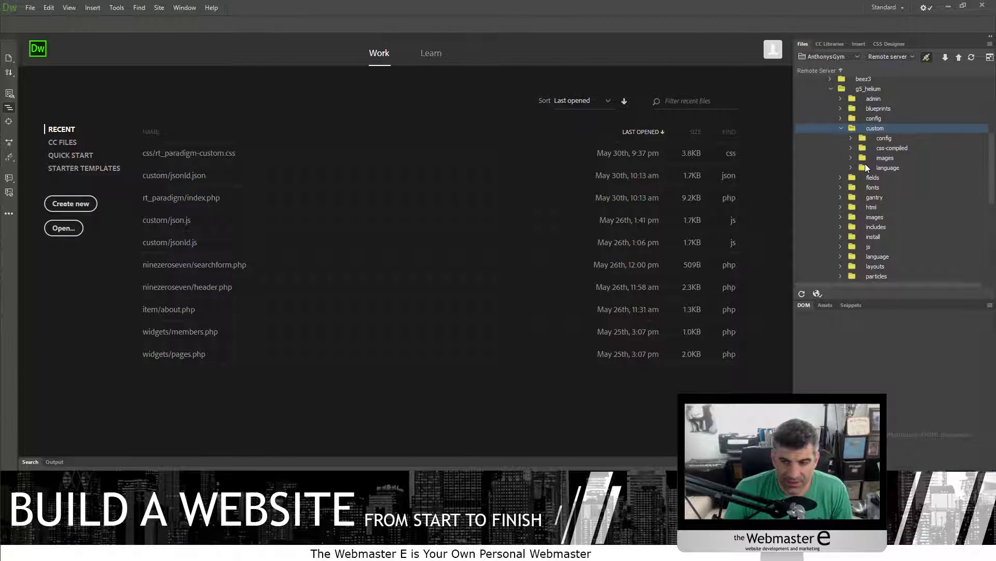
# Create a new folder named scss inside the g5_helium template's custom folder on the remote server
pyautogui.rightClick(870, 121)
pyautogui.click(867, 130)
pyautogui.click(871, 128)
pyautogui.rightClick(853, 129)
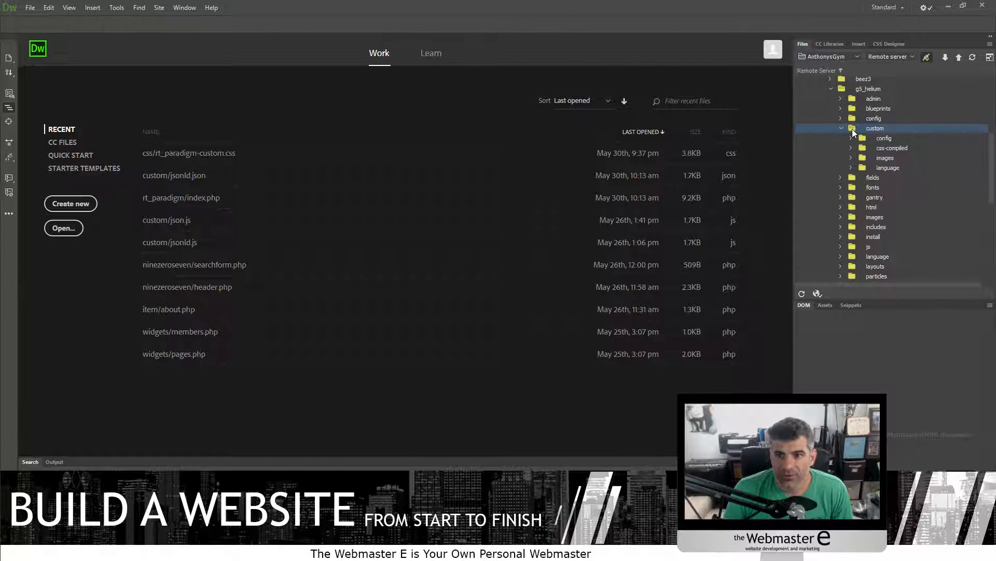
pyautogui.click(885, 142)
pyautogui.write('scss')
pyautogui.click(924, 211)
pyautogui.doubleClick(881, 170)
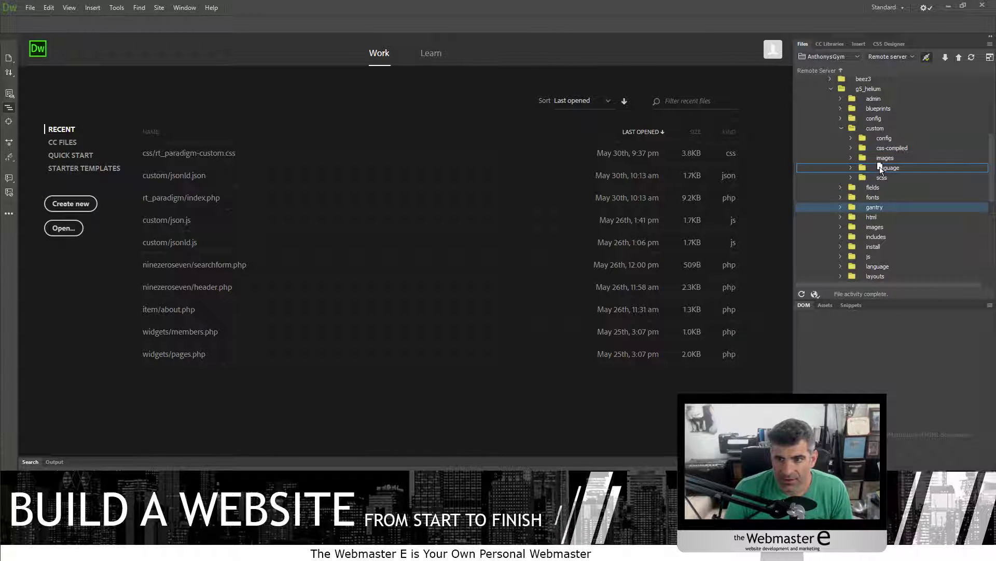
pyautogui.press('Return')
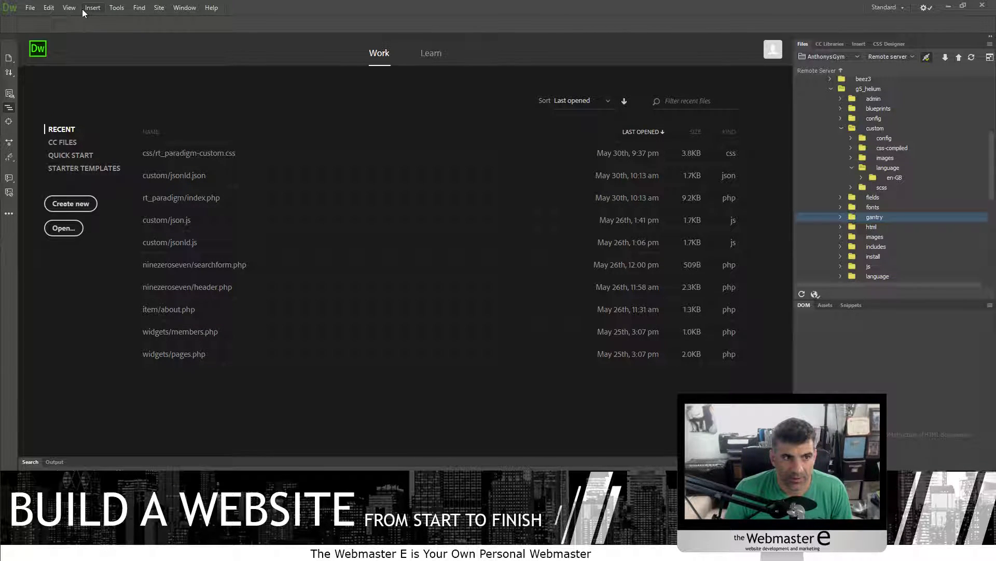
pyautogui.click(48, 8)
pyautogui.click(322, 39)
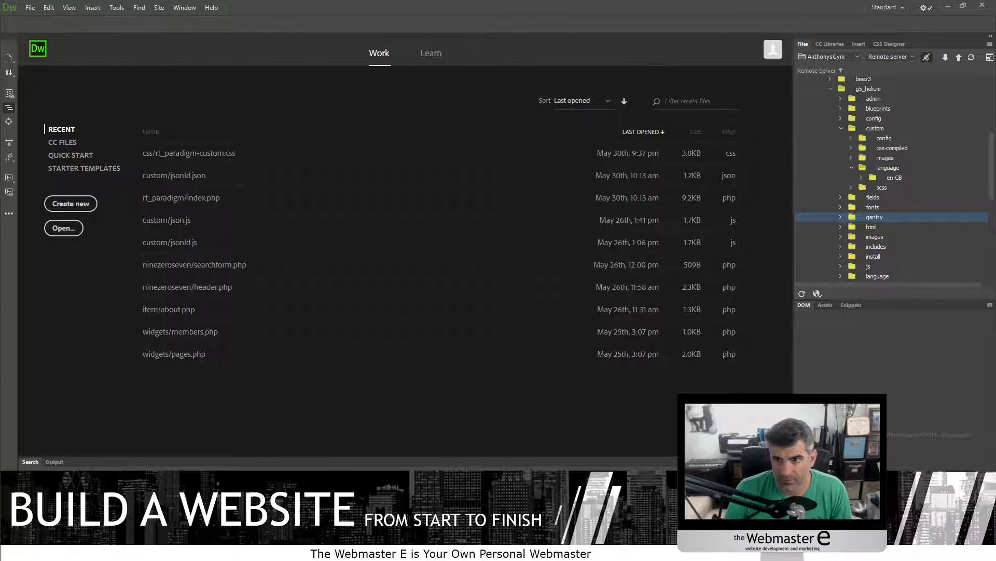
pyautogui.click(885, 178)
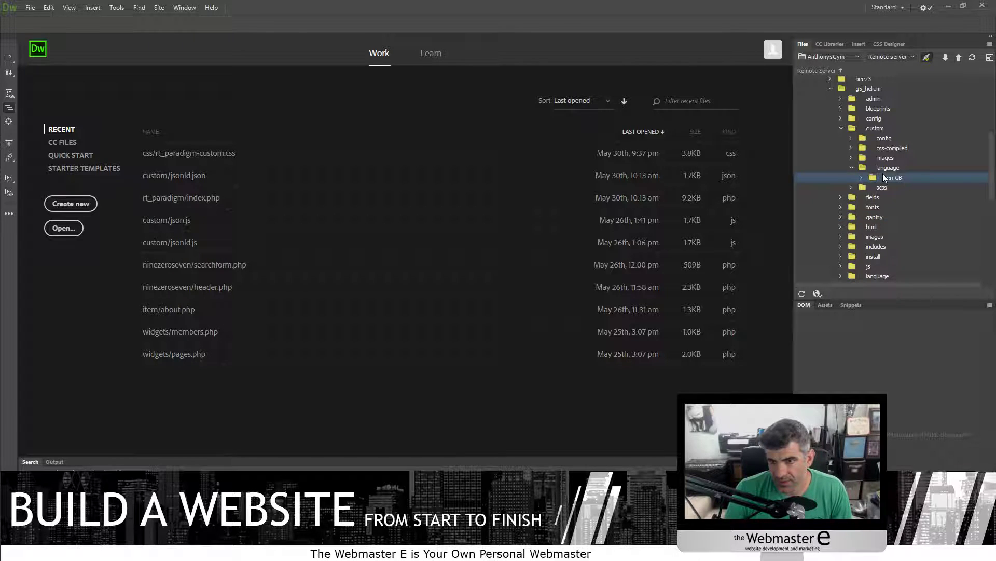
pyautogui.click(851, 168)
# Create a new file named custom.scss inside the scss folder
pyautogui.click(864, 181)
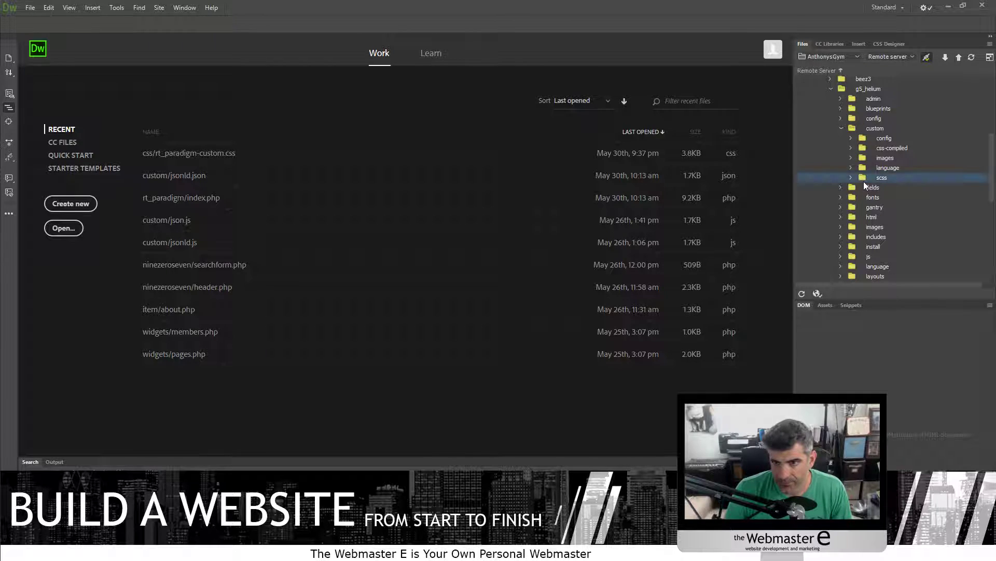
pyautogui.rightClick(892, 178)
pyautogui.click(915, 200)
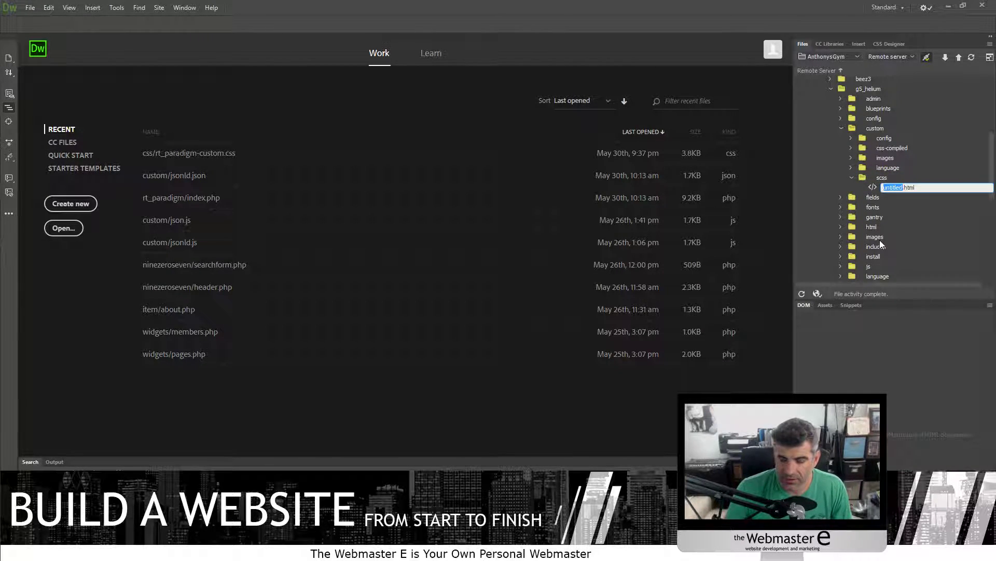
pyautogui.press('BackSpace')
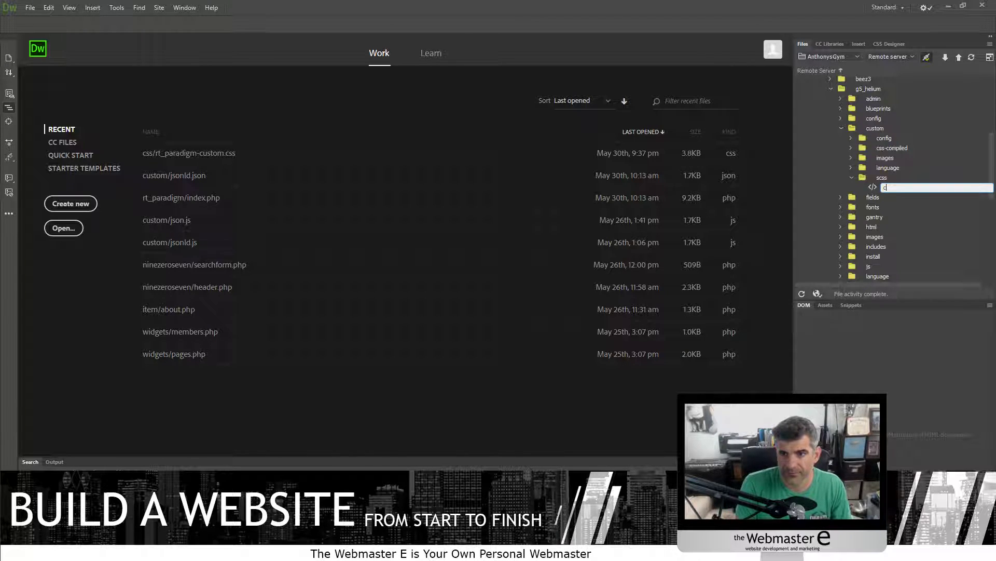
pyautogui.write('custom')
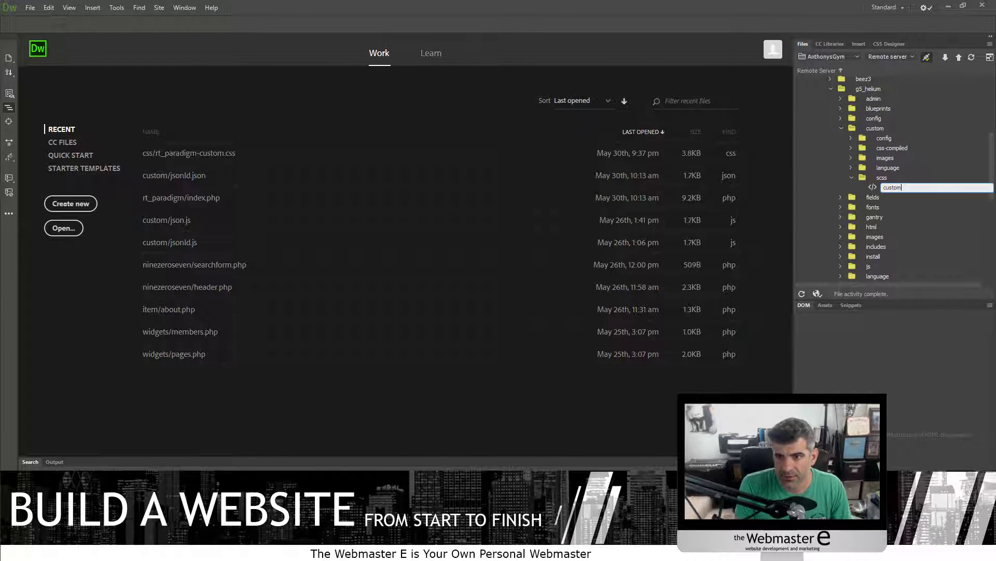
pyautogui.write('.scss')
pyautogui.press('Return')
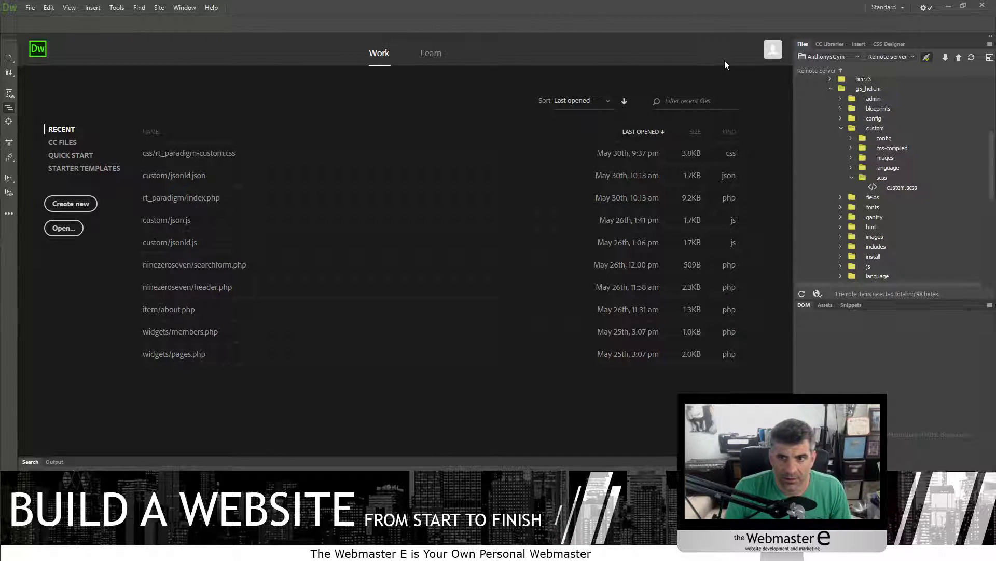
# Open custom.scss, including dependent files in the transfer, and delete all of its default HTML code
pyautogui.doubleClick(906, 190)
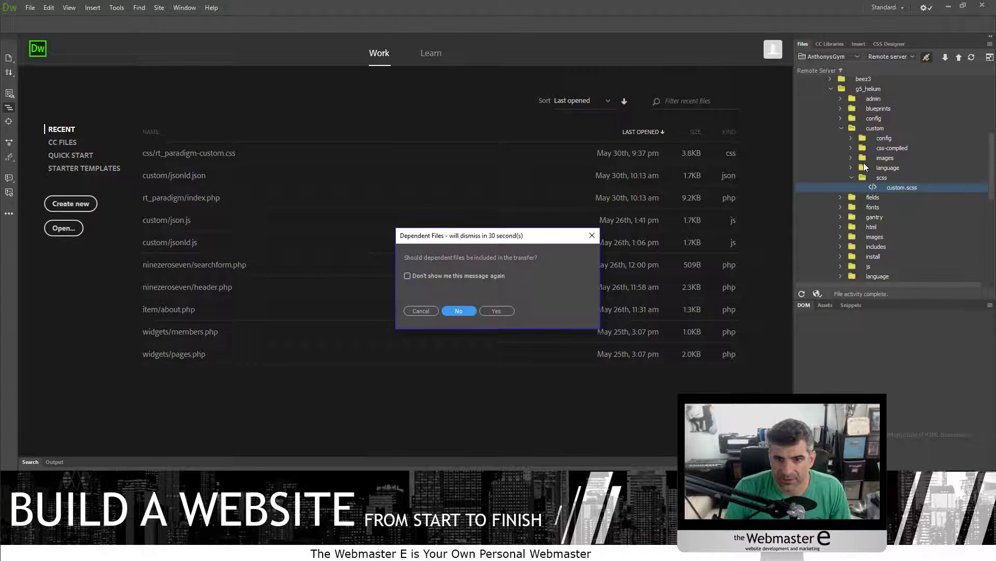
pyautogui.click(490, 311)
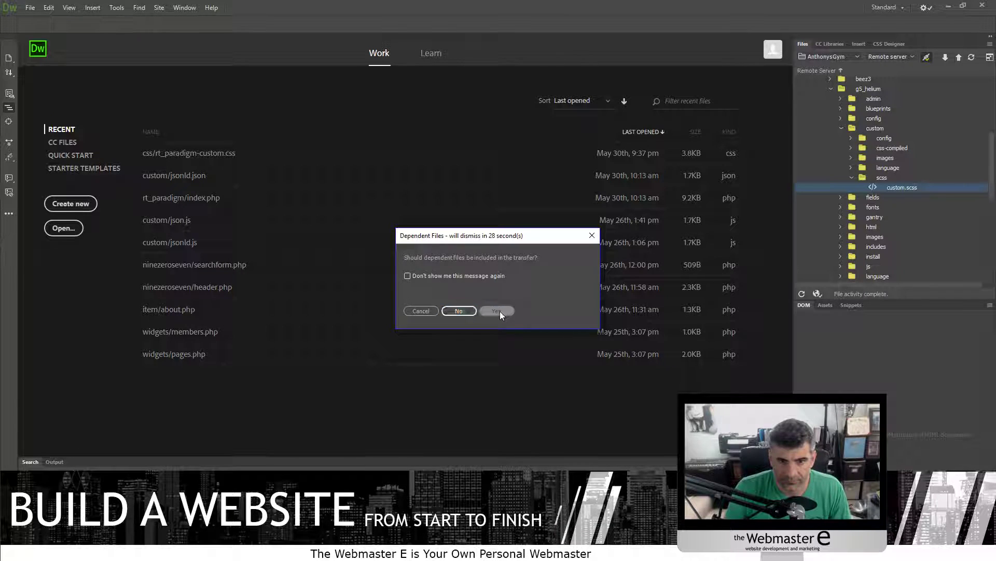
pyautogui.hotkey('ctrl', 'a')
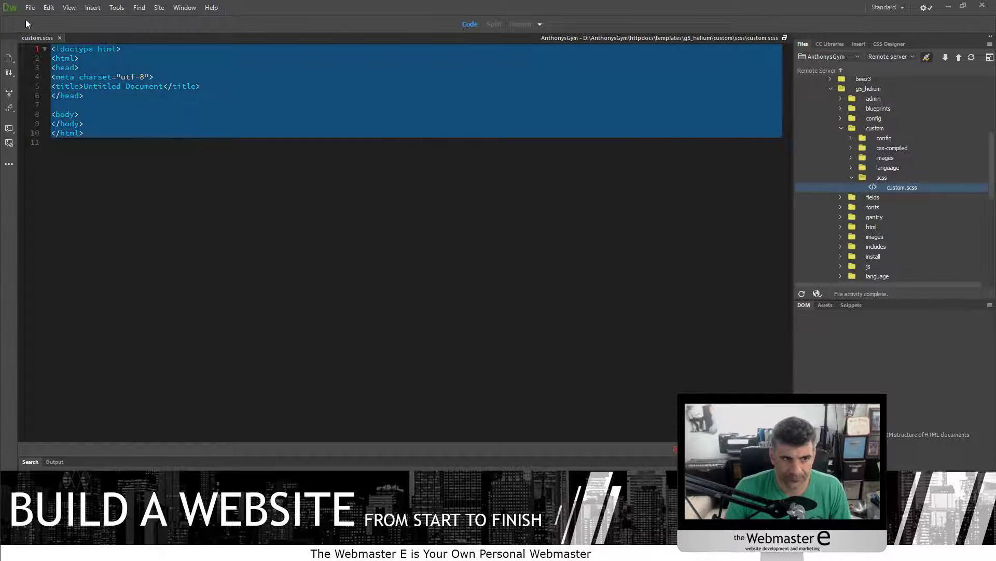
pyautogui.press('Delete')
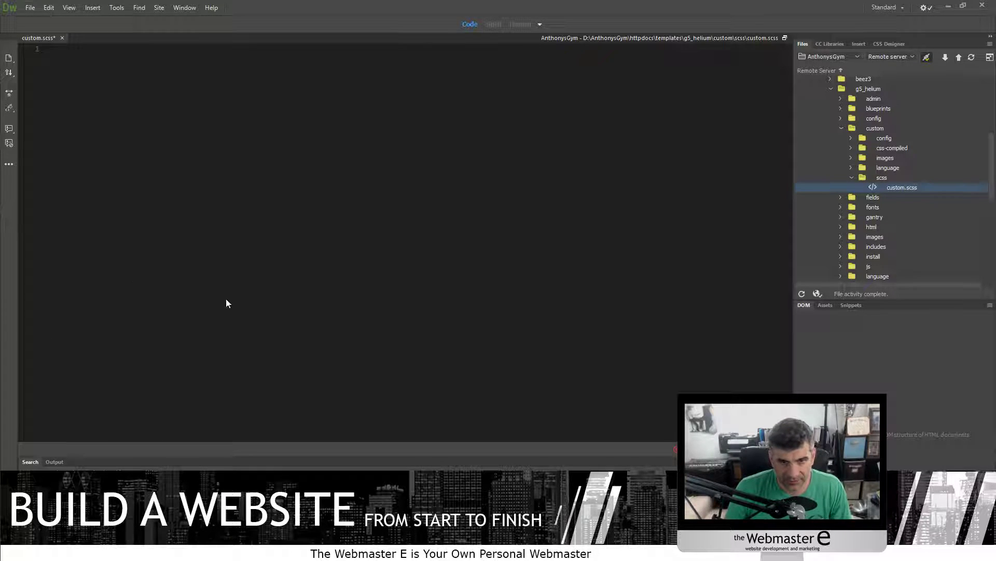
# Copy the overlay's full :after selector from the browser's developer tools and paste it into custom.scss in Dreamweaver
pyautogui.moveTo(340, 16); pyautogui.dragTo(485, 82)
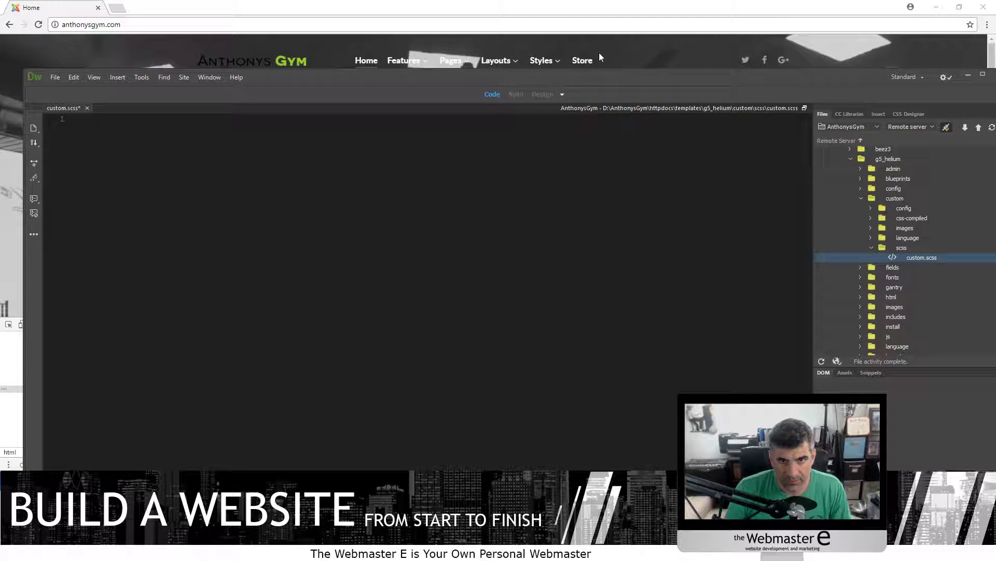
pyautogui.click(644, 53)
pyautogui.click(857, 387)
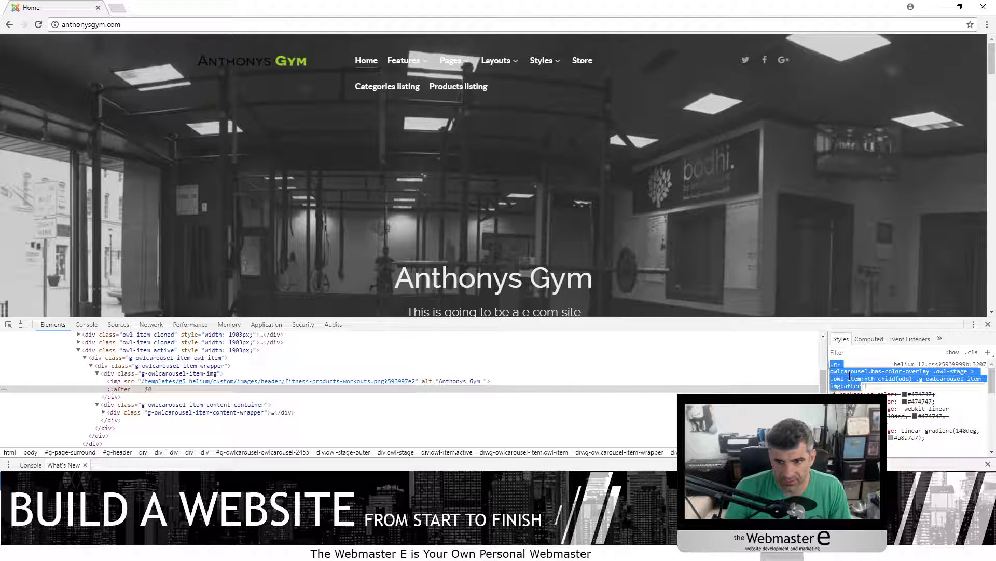
pyautogui.hotkey('ctrl', 'c')
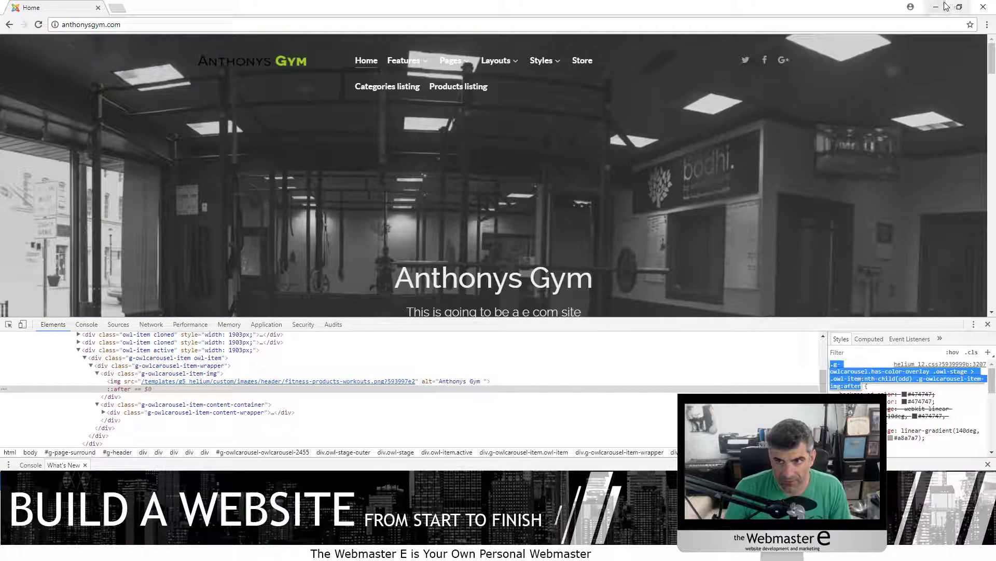
pyautogui.click(936, 7)
pyautogui.hotkey('ctrl', 'v')
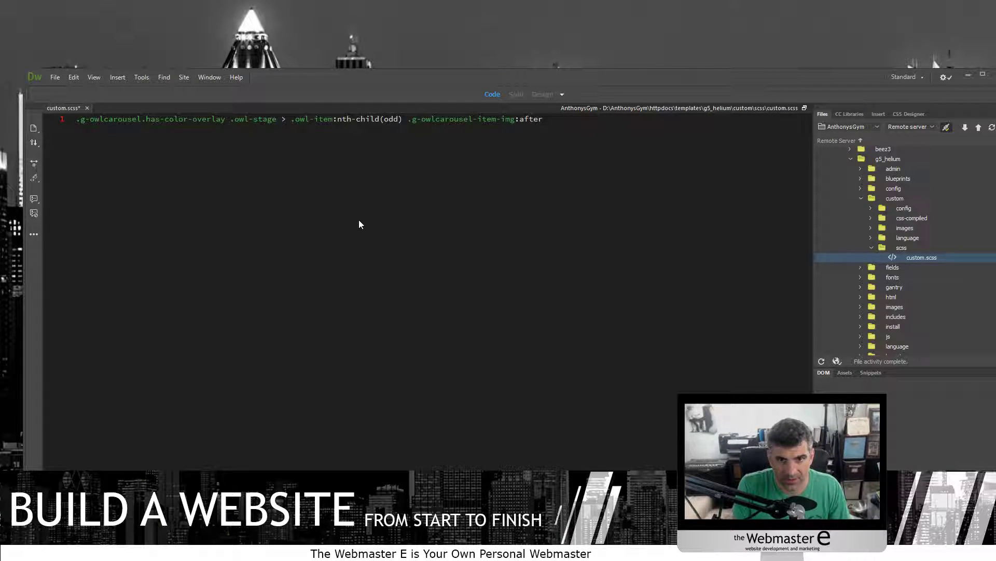
# Complete the overlay selector's rule in custom.scss with braces and the declaration opacity: 0.3;
pyautogui.write('{')
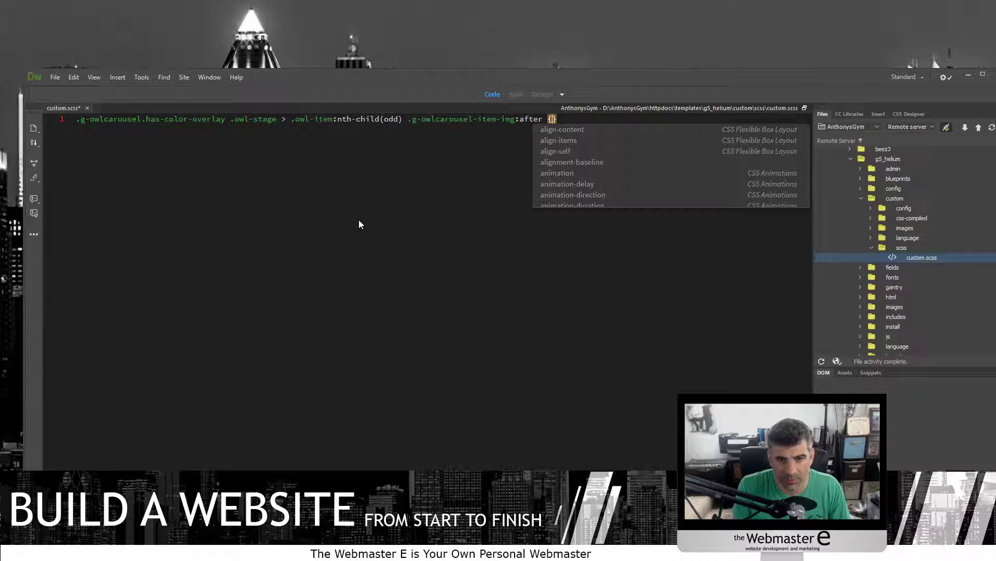
pyautogui.press('Return')
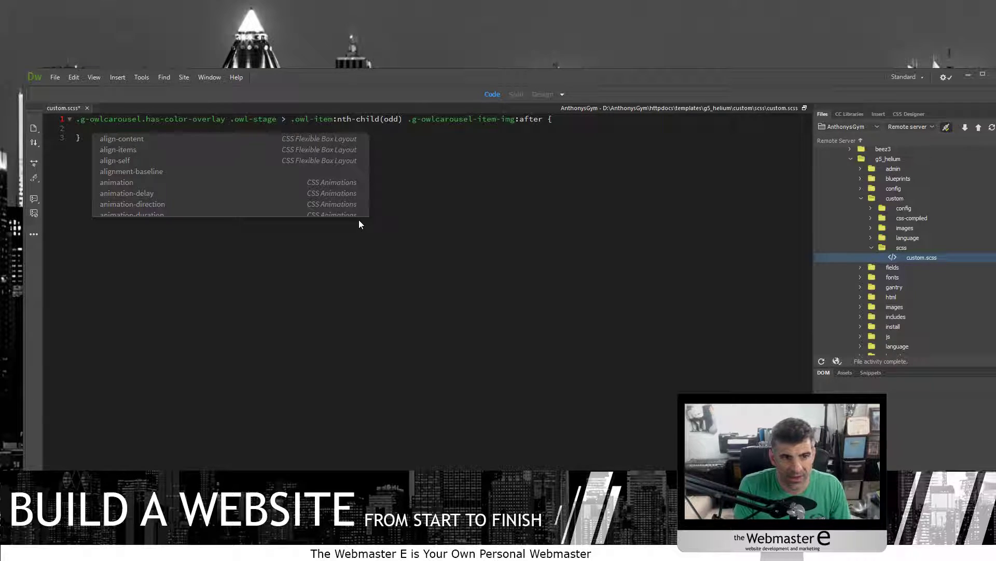
pyautogui.write('opacity: ')
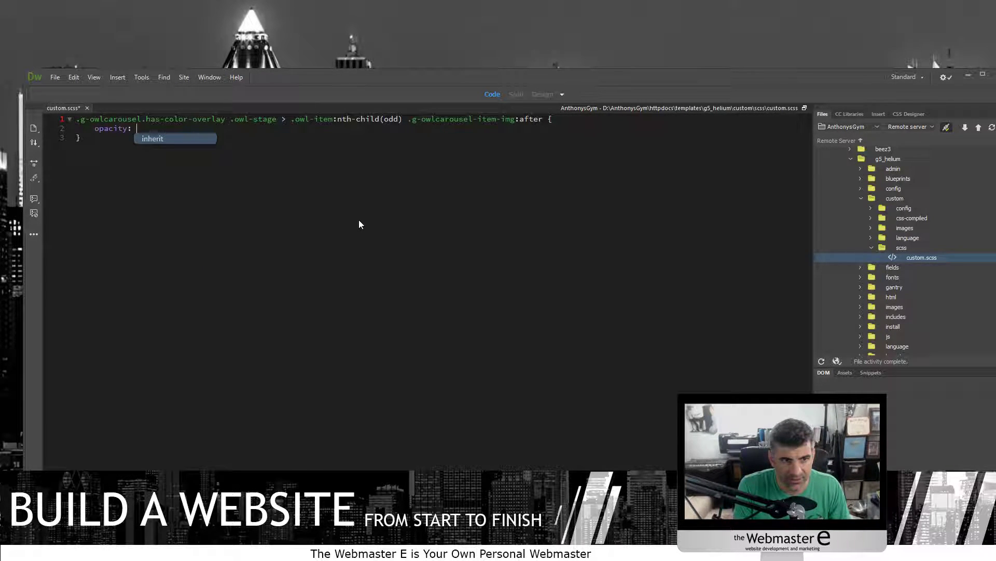
pyautogui.write('0.3;')
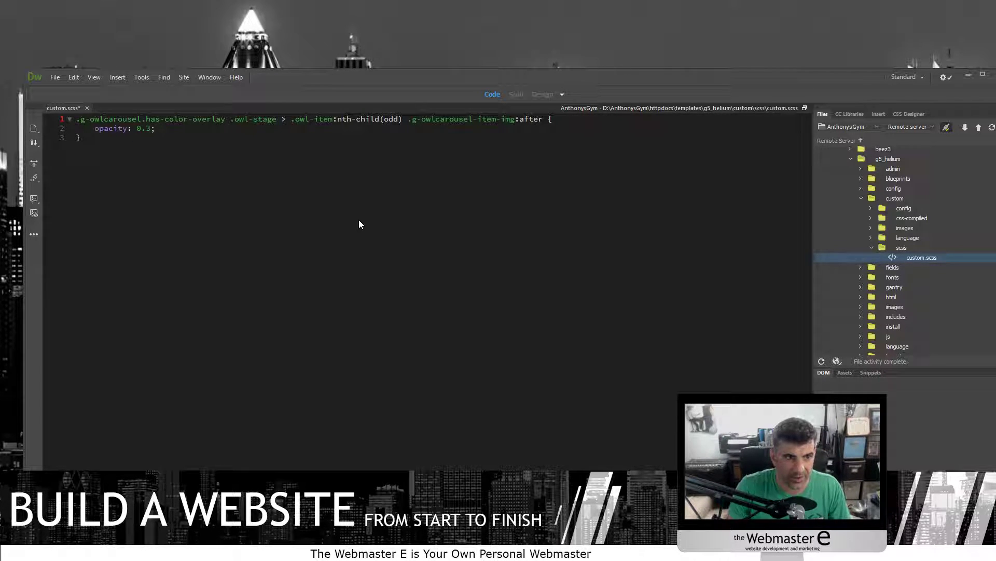
pyautogui.press('Down')
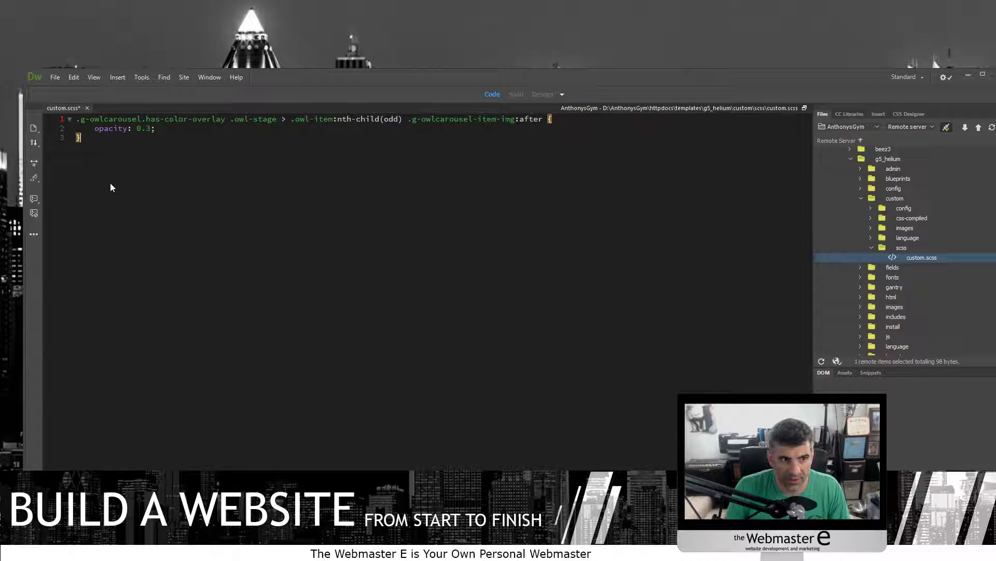
# Save custom.scss and upload it to the remote server
pyautogui.click(34, 142)
pyautogui.click(80, 194)
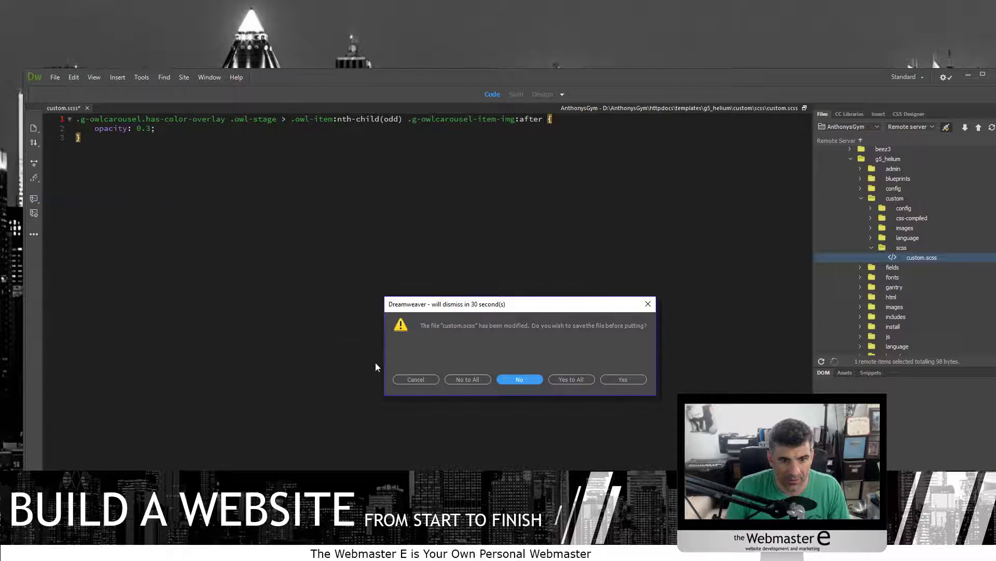
pyautogui.click(521, 380)
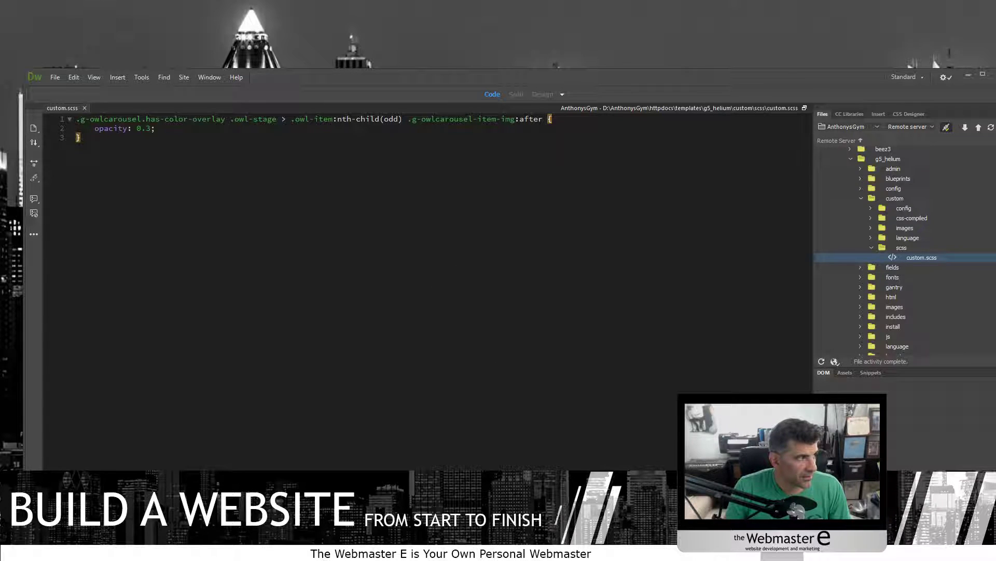
# Switch to the browser, reload the Anthonys Gym home page and inspect the ::after overlay of the header slideshow image
pyautogui.hotkey('alt', 'Tab')
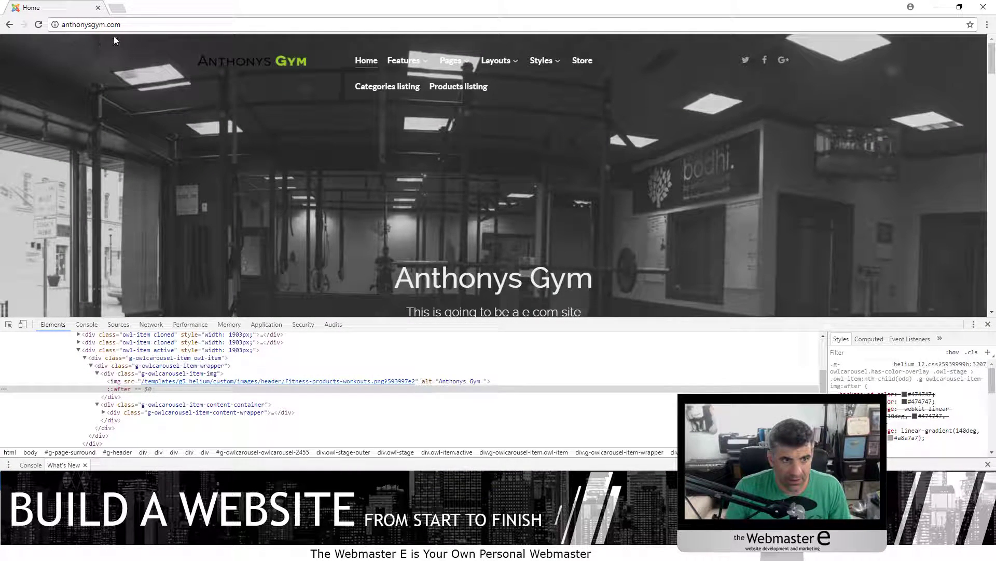
pyautogui.click(38, 25)
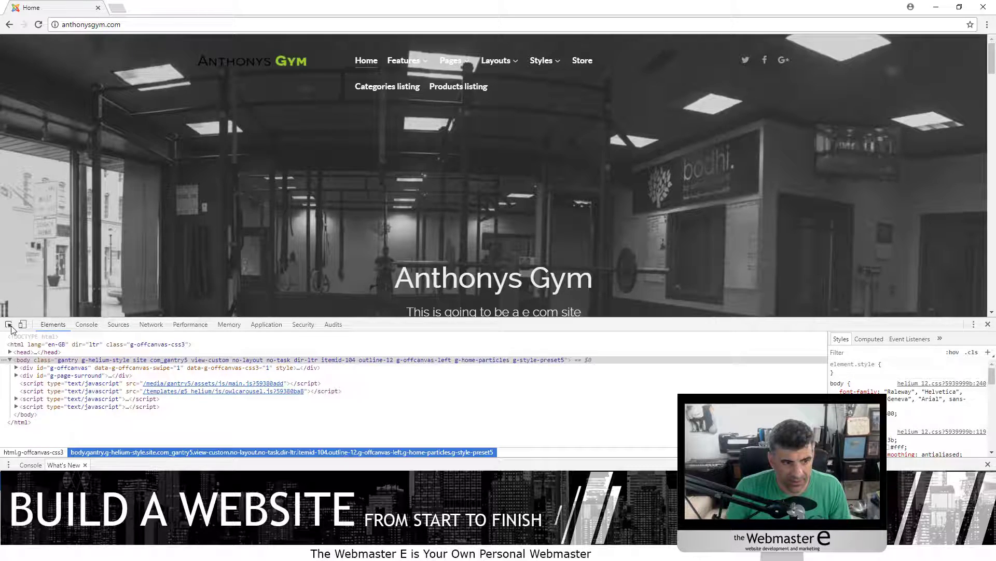
pyautogui.click(8, 324)
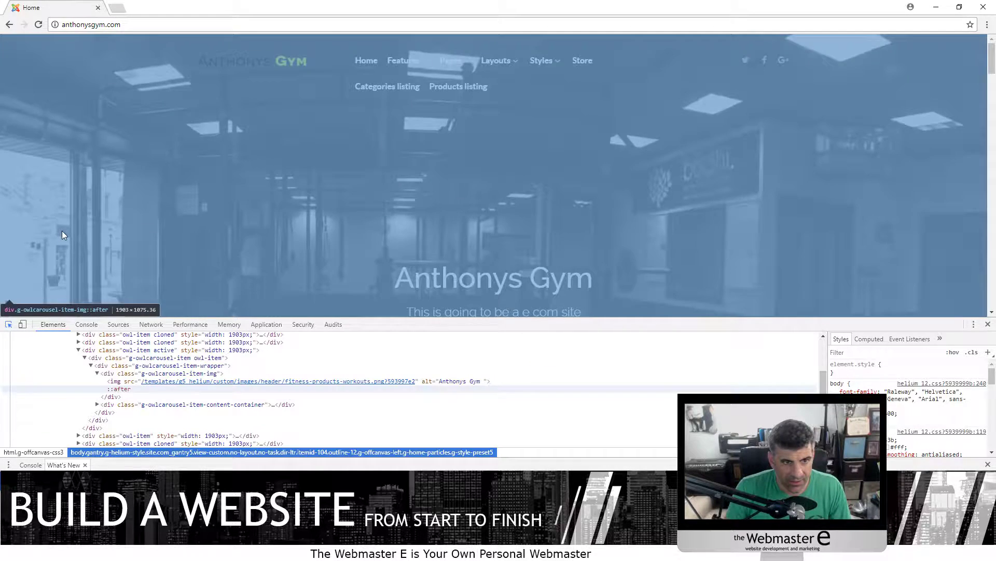
pyautogui.click(61, 231)
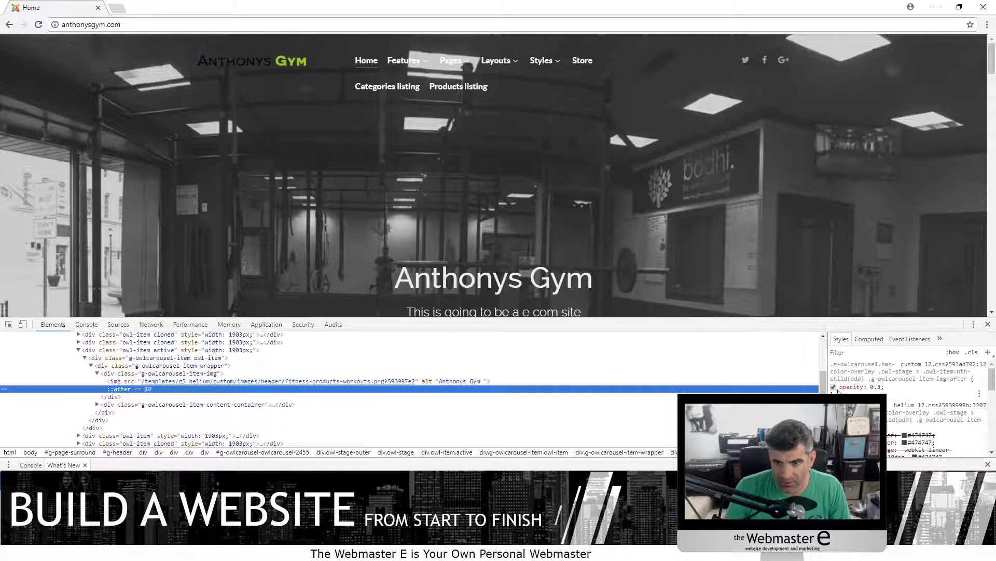
# Disable and re-enable the custom opacity: 0.3 declaration in the overlay's styles to compare the header image
pyautogui.scroll(-2, 877, 393)
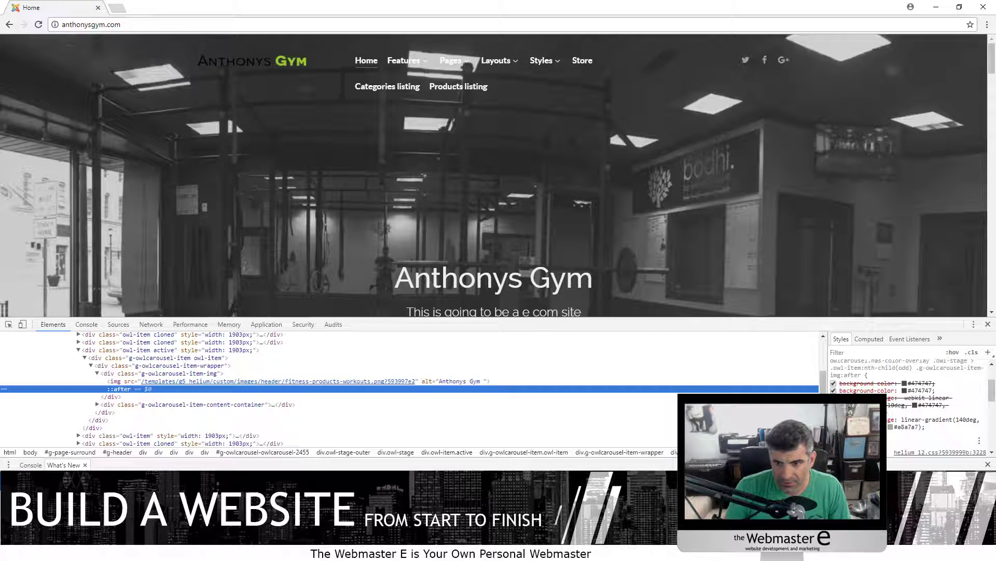
pyautogui.scroll(2, 872, 388)
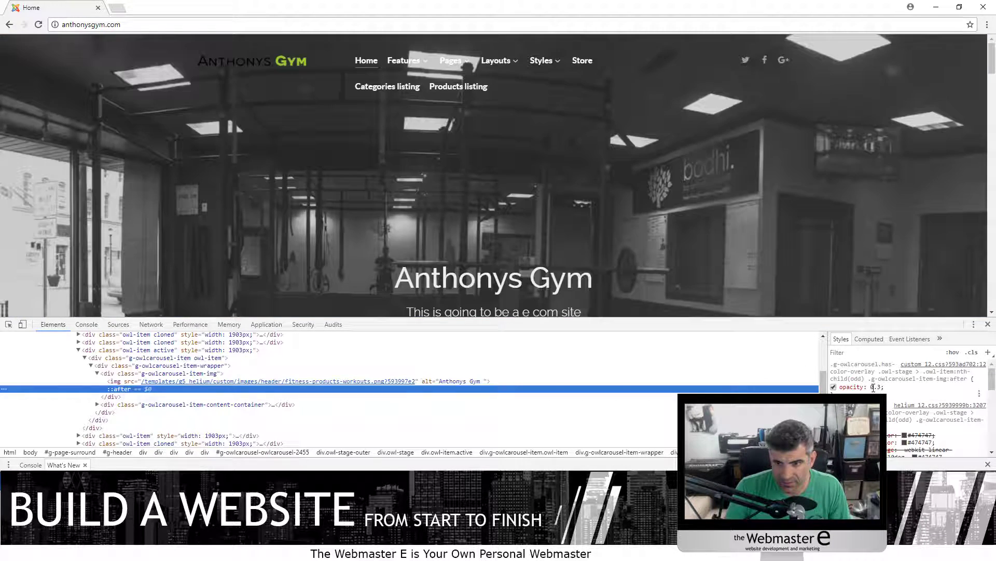
pyautogui.click(833, 387)
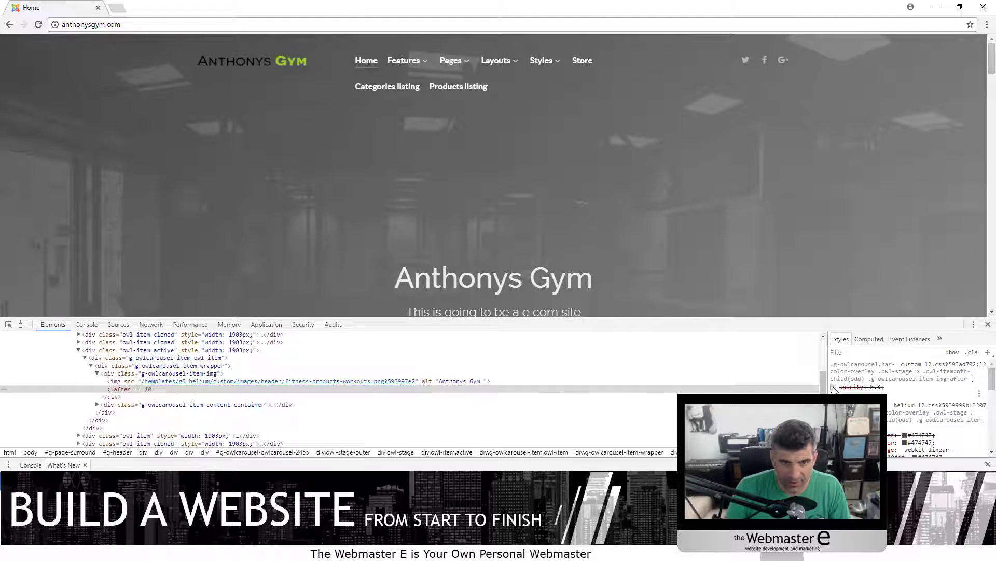
pyautogui.click(833, 387)
# Close the developer tools and review the home page from the header down to the testimonial section and back
pyautogui.click(988, 324)
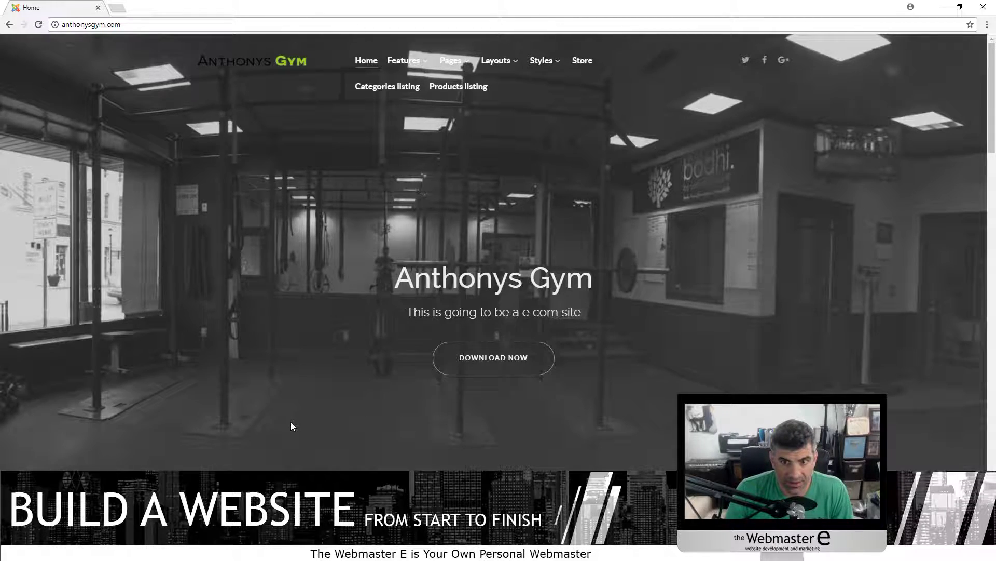
pyautogui.scroll(-18, 271, 431)
pyautogui.scroll(-6, 323, 414)
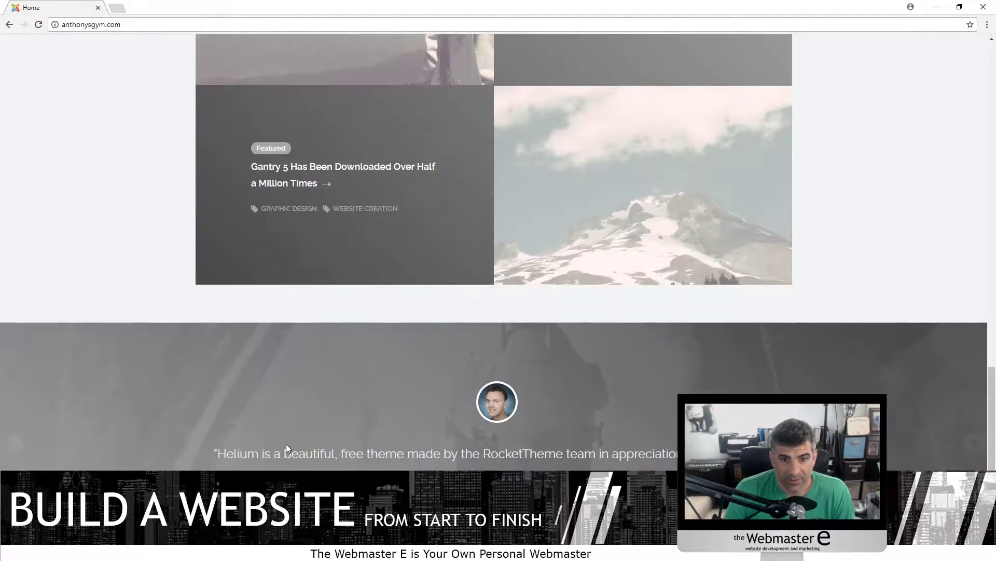
pyautogui.scroll(12, 247, 447)
pyautogui.scroll(10, 34, 384)
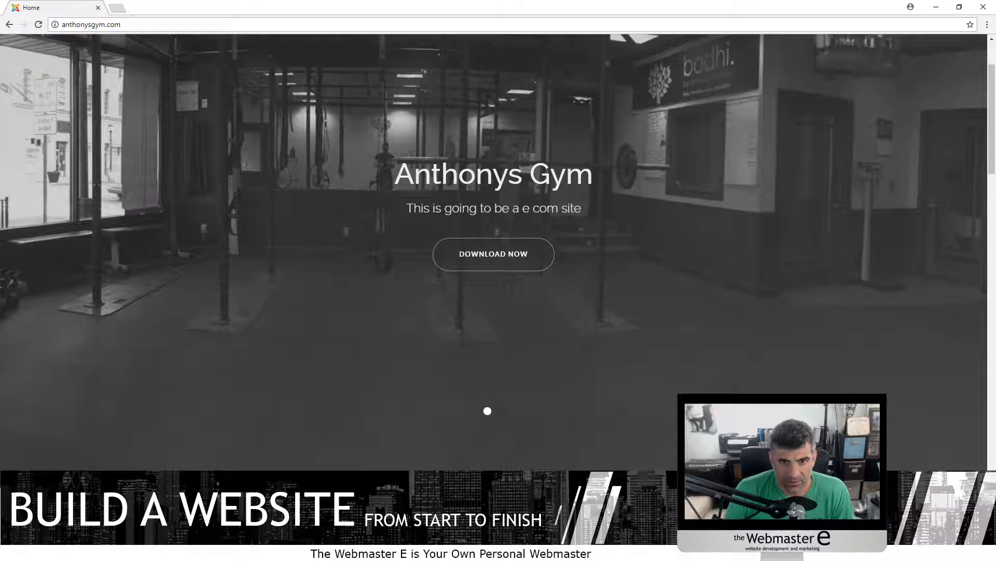
# Duplicate the site in a new browser tab and go to the Joomla control panel at anthonysgym.com/administrator/
pyautogui.scroll(2, 73, 332)
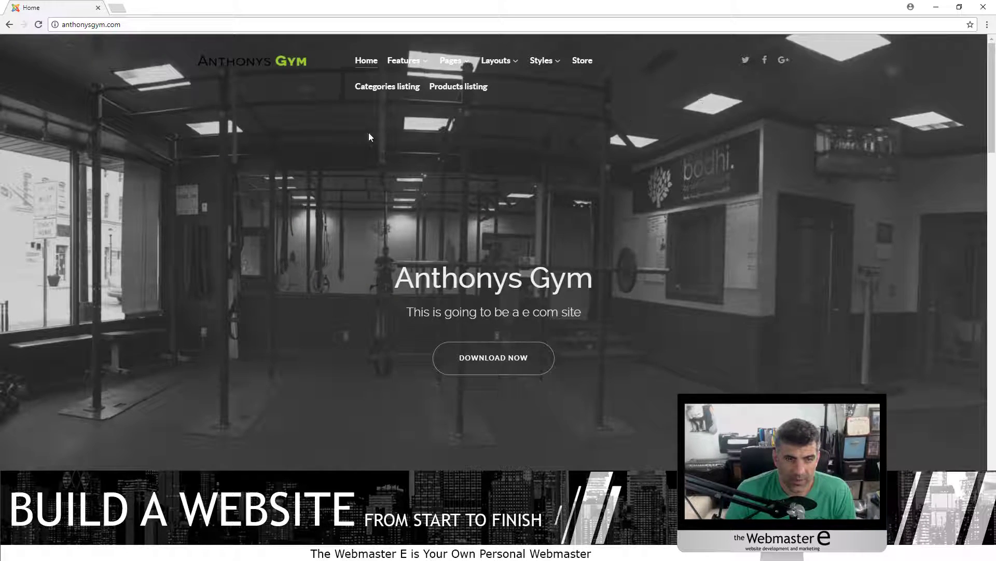
pyautogui.moveTo(238, 6); pyautogui.dragTo(280, 4)
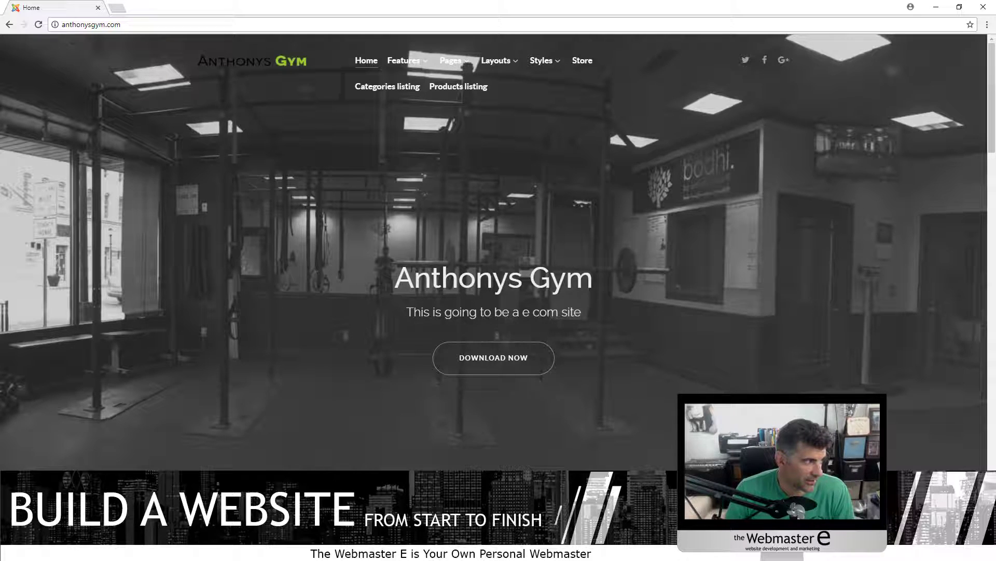
pyautogui.click(150, 25)
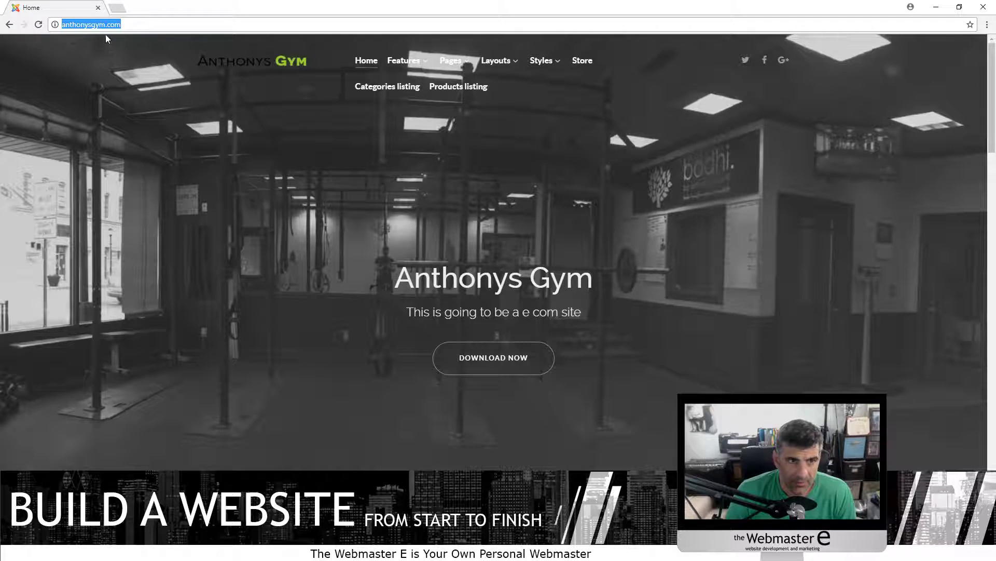
pyautogui.click(133, 23)
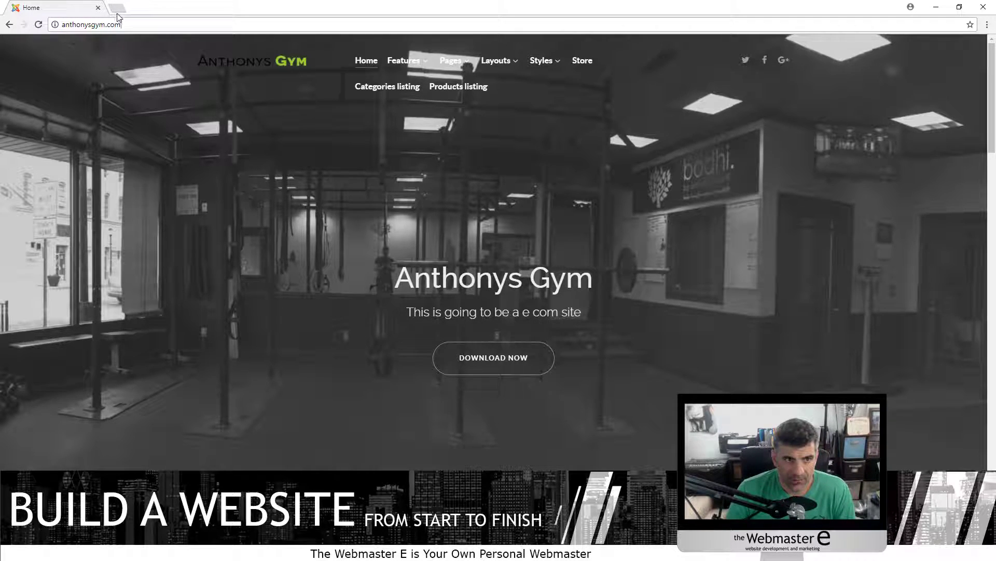
pyautogui.click(117, 7)
pyautogui.write('anthonysgym.com')
pyautogui.press('Return')
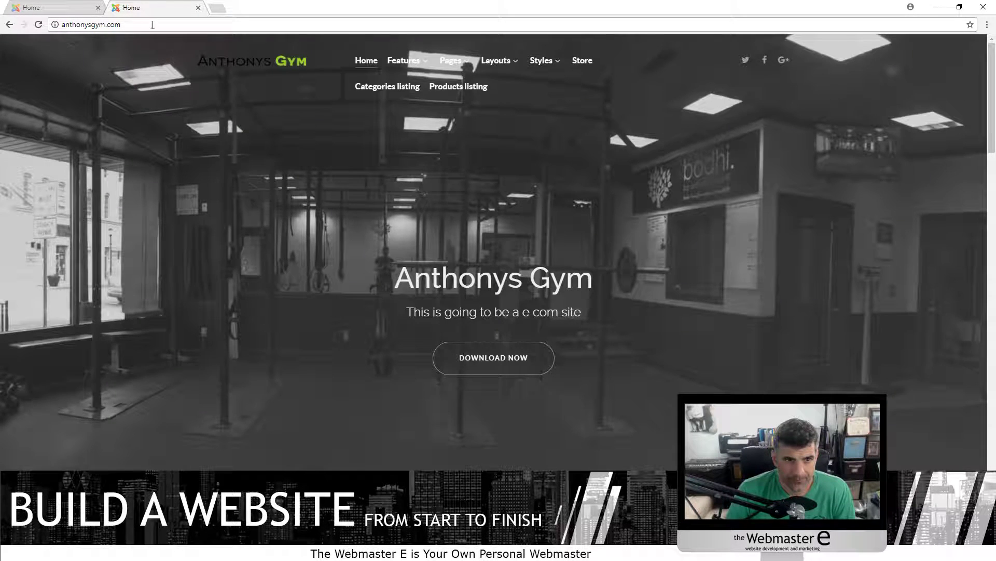
pyautogui.write('/administrator/')
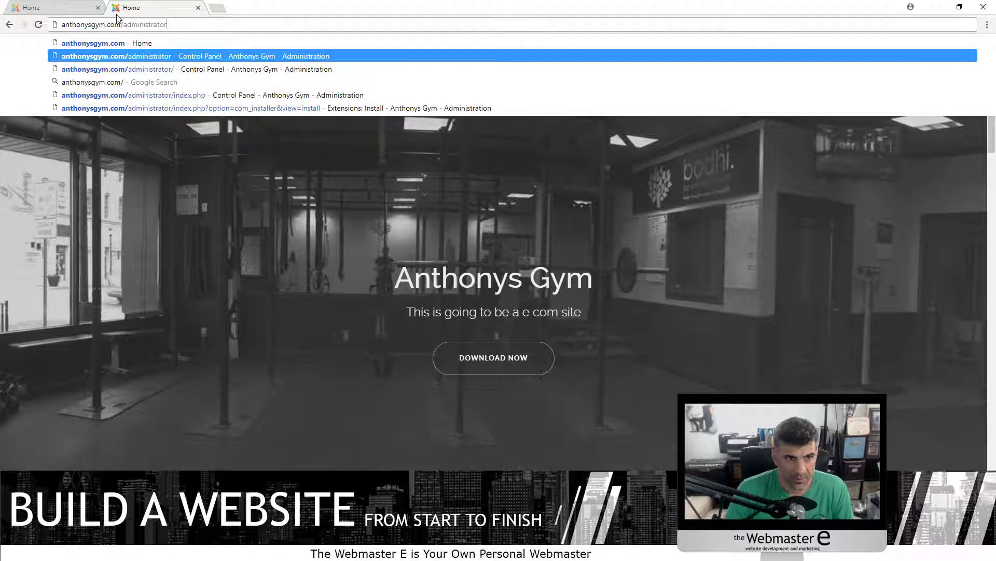
pyautogui.press('Return')
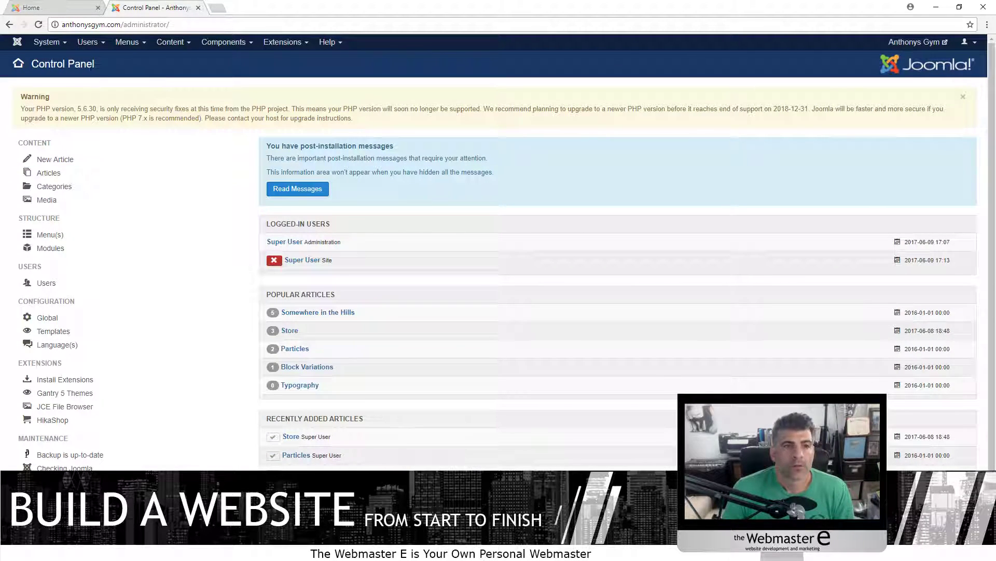
# Go to the Joomla menu manager and list the menu items of the Helium Theme menu
pyautogui.click(127, 42)
pyautogui.click(127, 60)
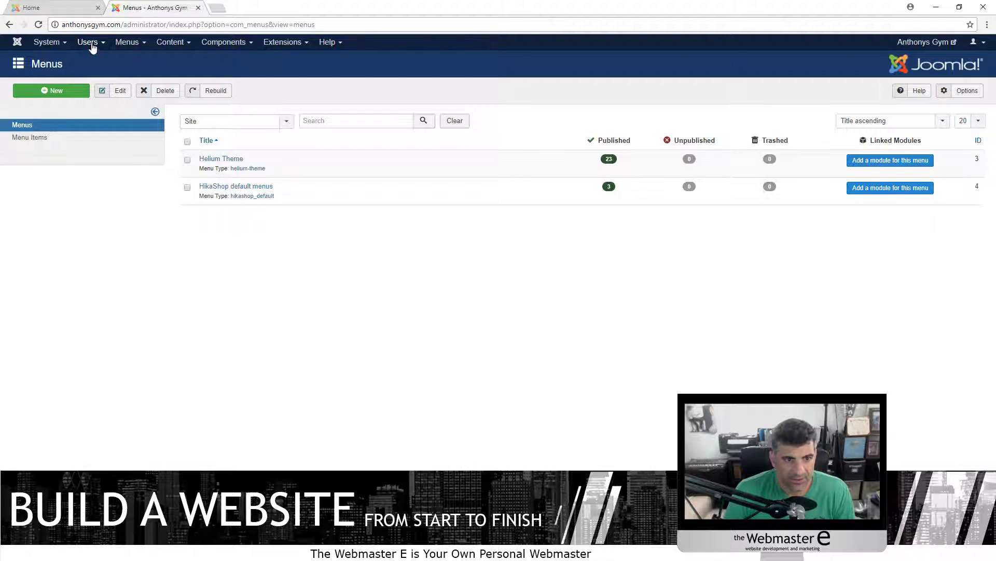
pyautogui.click(92, 44)
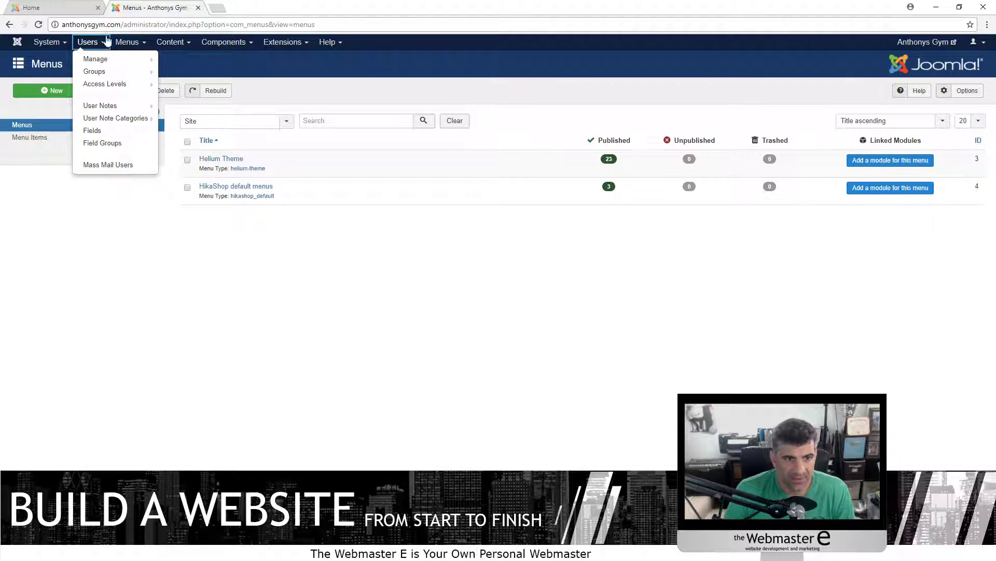
pyautogui.click(47, 42)
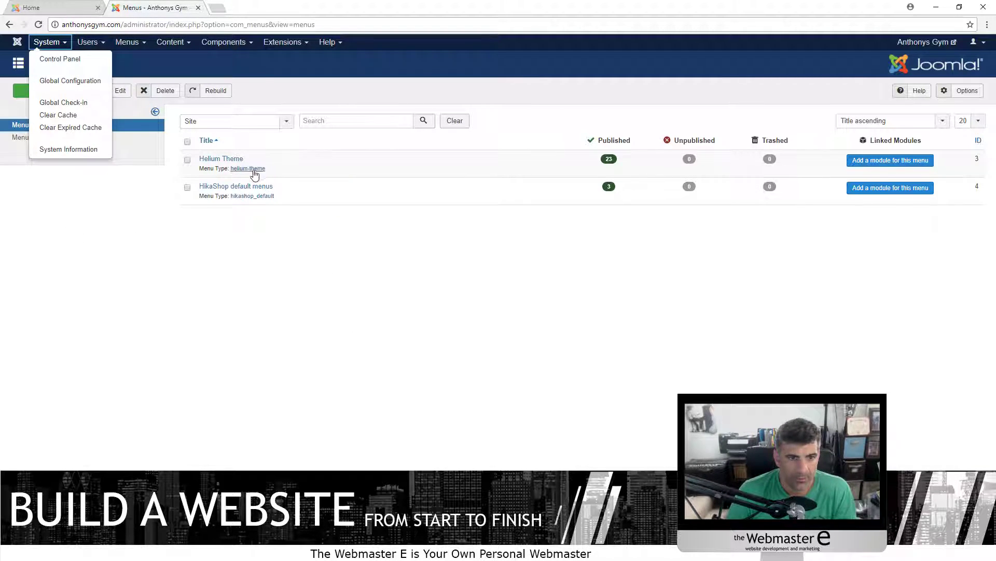
pyautogui.click(220, 159)
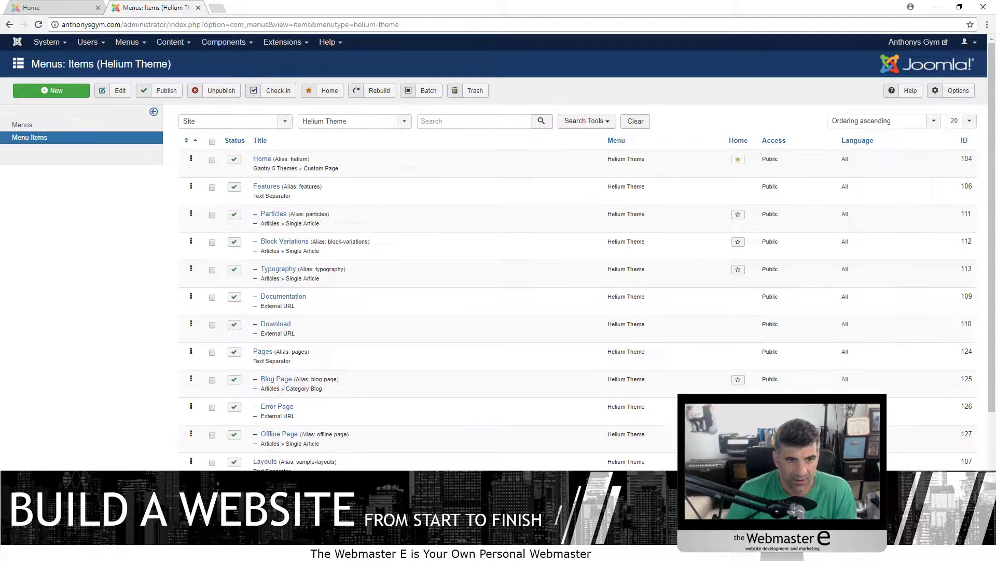
# Find the Store item on the second page of the Helium Theme menu items and open it for editing
pyautogui.scroll(-5, 307, 262)
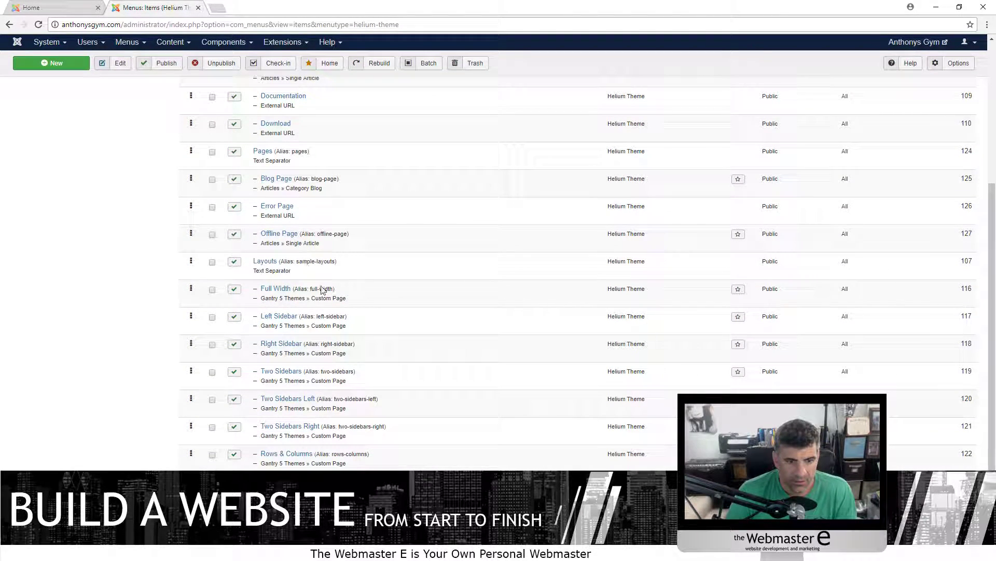
pyautogui.scroll(5, 307, 267)
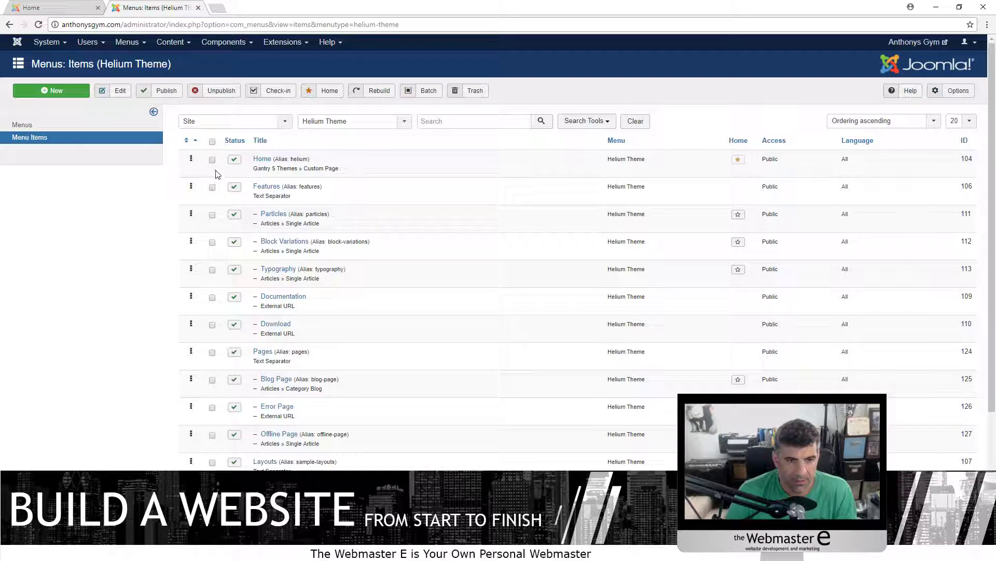
pyautogui.scroll(-4, 311, 208)
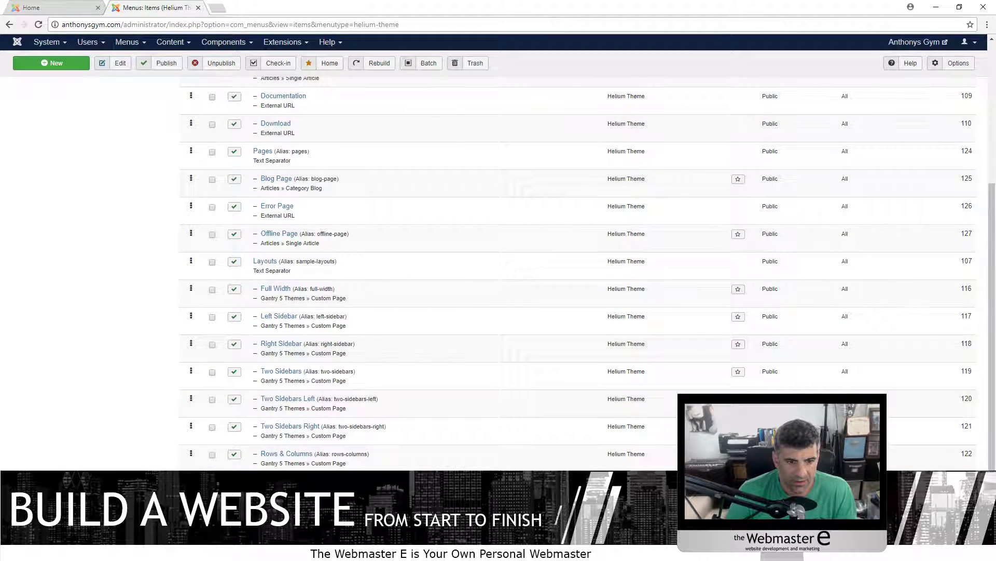
pyautogui.scroll(4, 576, 270)
pyautogui.scroll(-4, 289, 220)
pyautogui.click(252, 511)
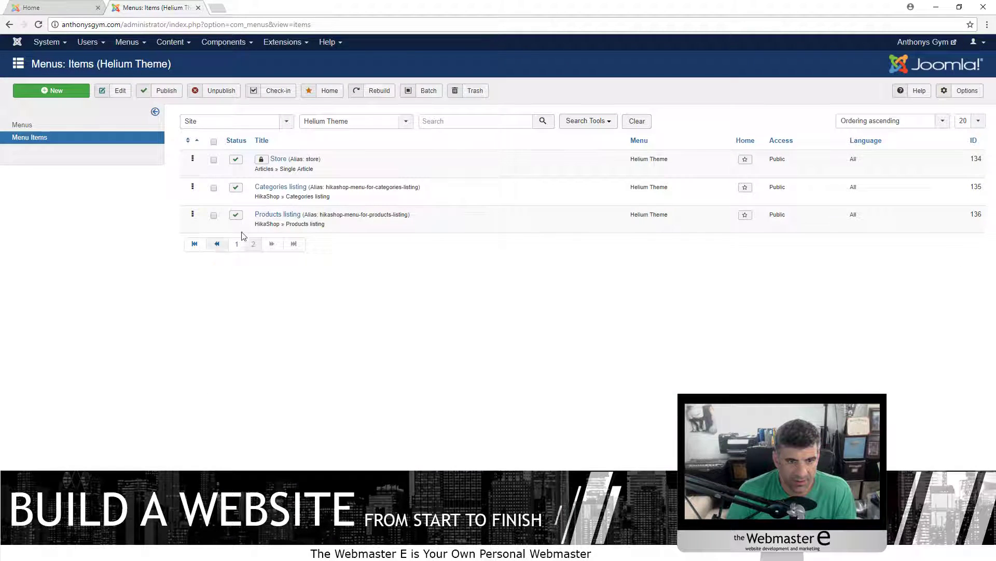
pyautogui.click(278, 159)
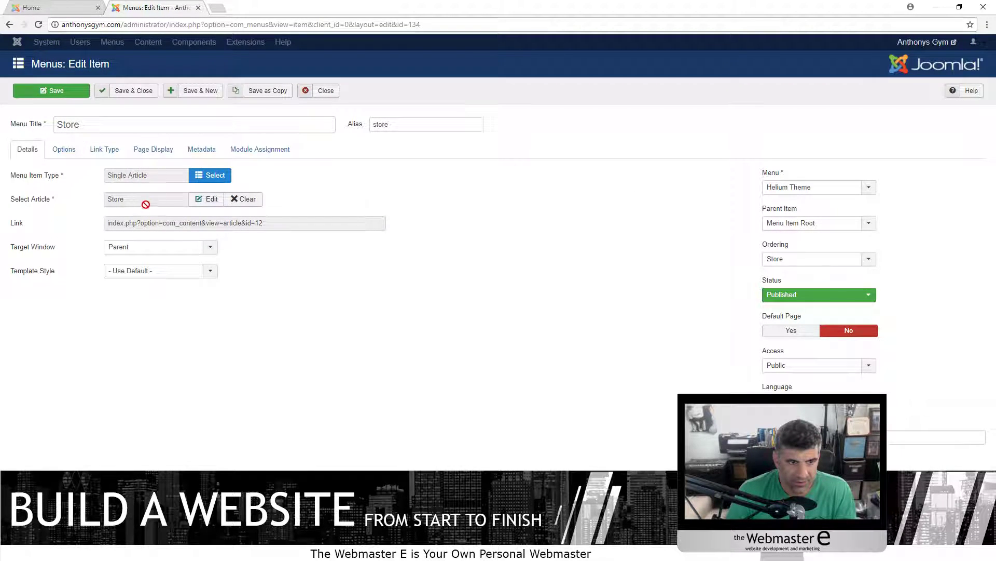
# View the article linked to the Store menu item and the list of available menu item types, closing both without changes
pyautogui.click(205, 198)
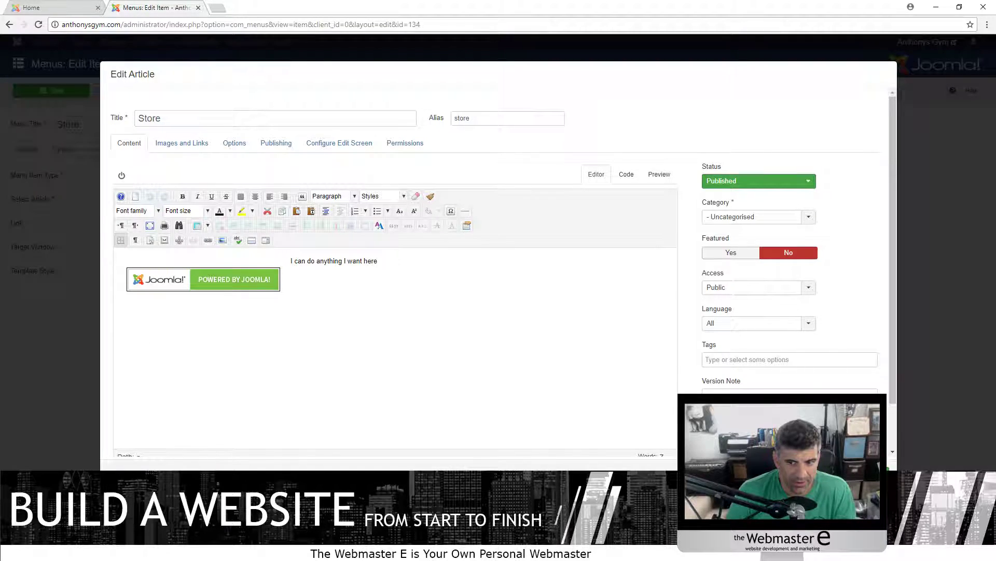
pyautogui.click(795, 475)
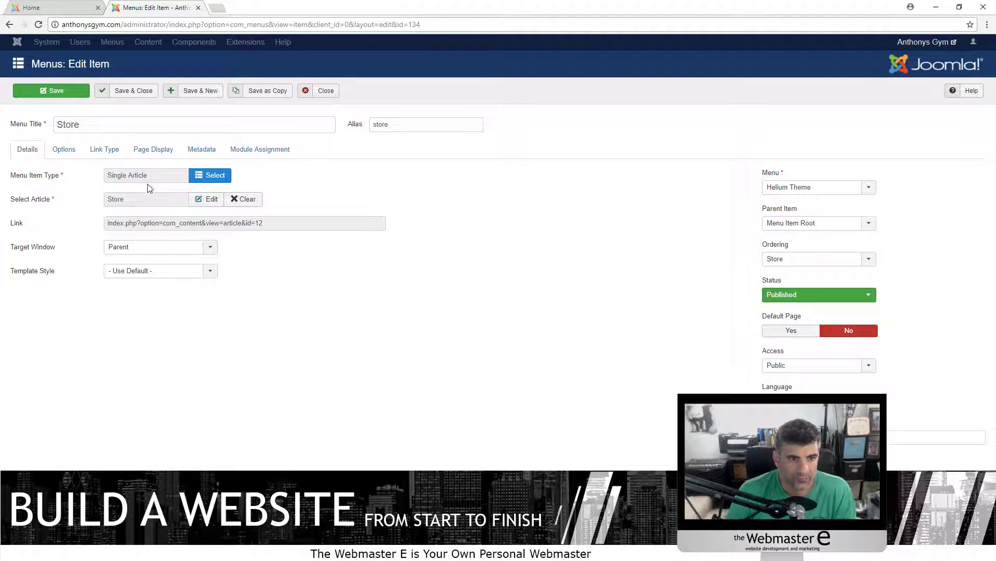
pyautogui.click(220, 176)
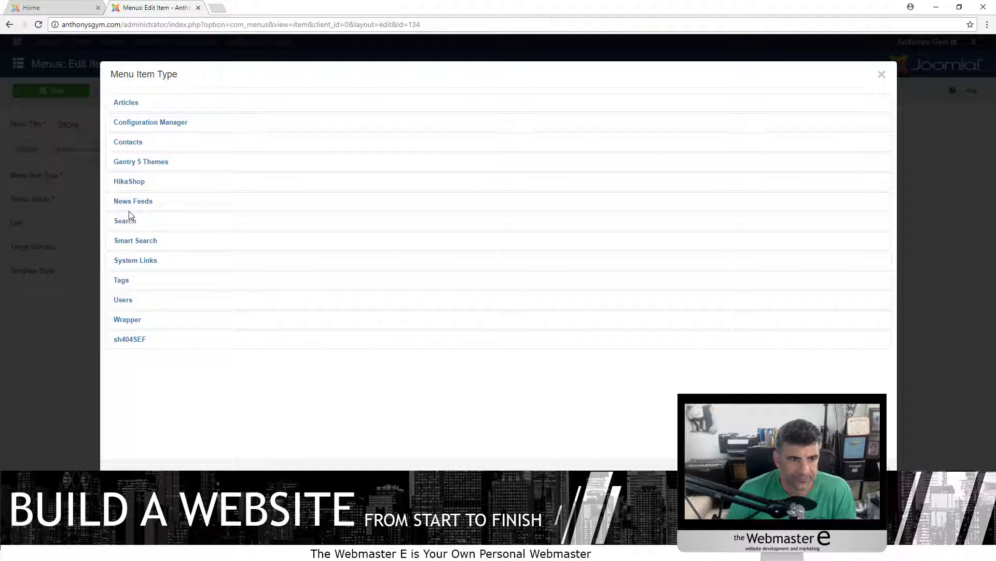
pyautogui.click(883, 71)
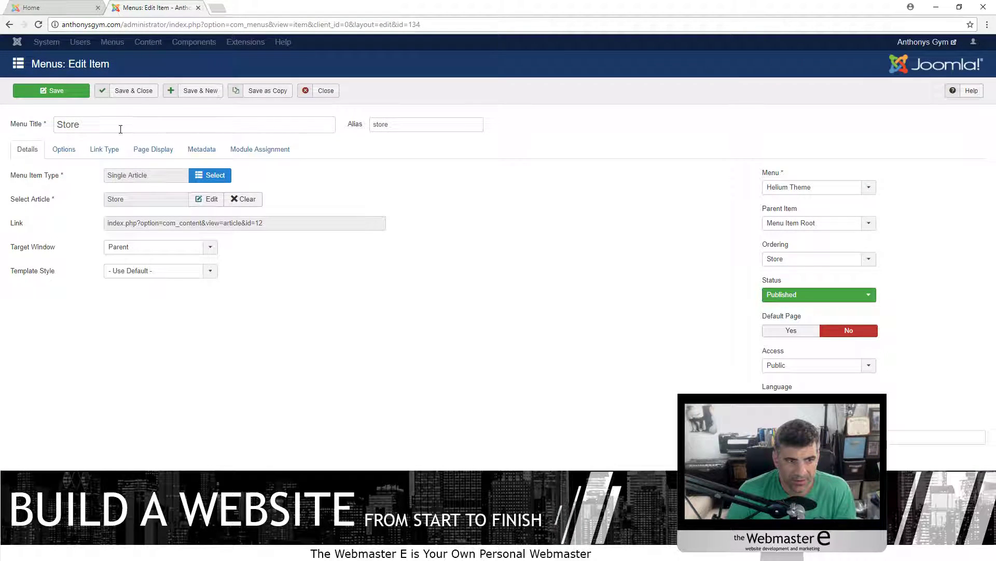
# Change the Store menu item's type to HikaShop Checkout, then save and close the item
pyautogui.click(89, 124)
pyautogui.click(213, 175)
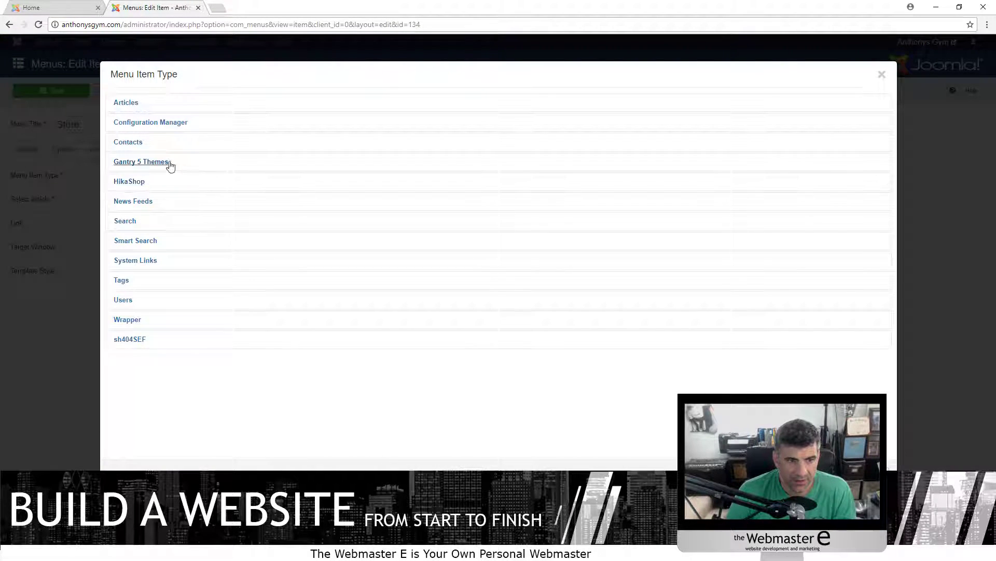
pyautogui.click(123, 182)
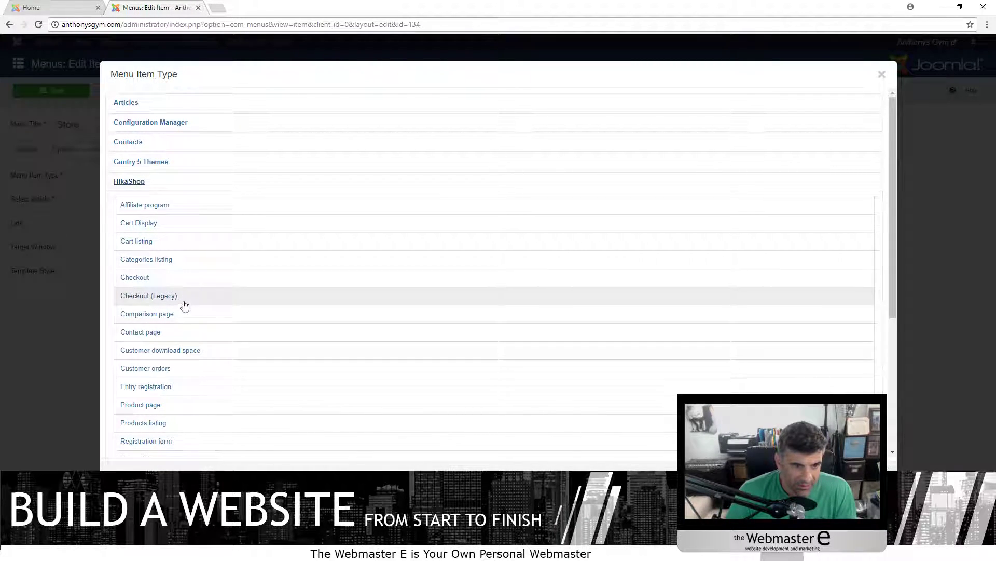
pyautogui.scroll(-2, 176, 415)
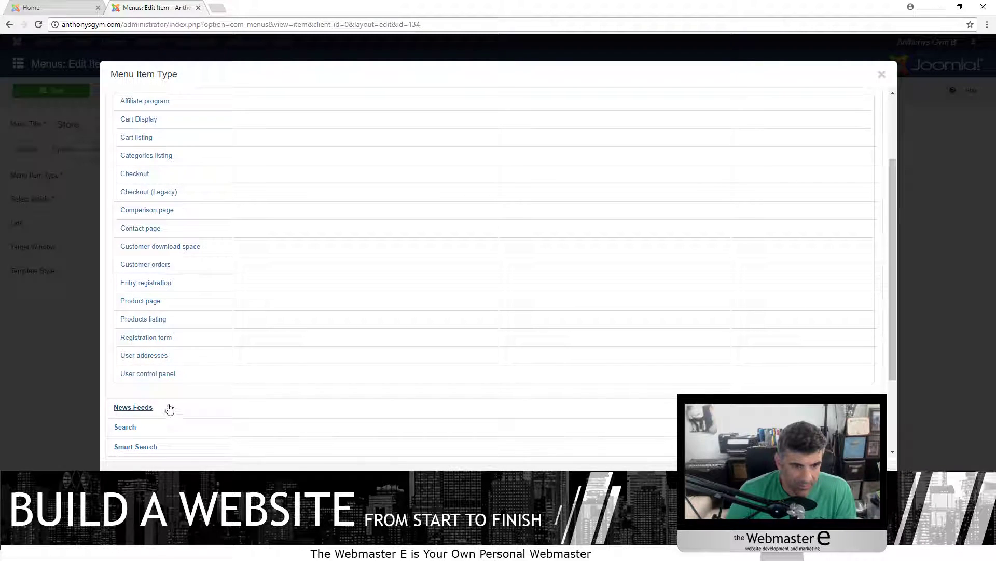
pyautogui.click(140, 175)
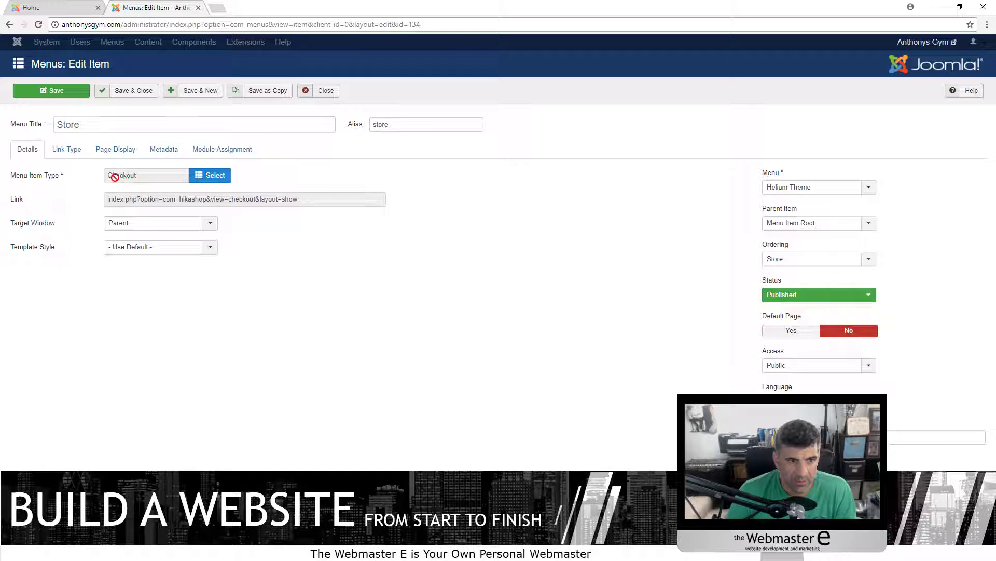
pyautogui.click(122, 93)
# Switch to the site's front end, reload the Anthonys Gym home page and open its Store page
pyautogui.click(52, 8)
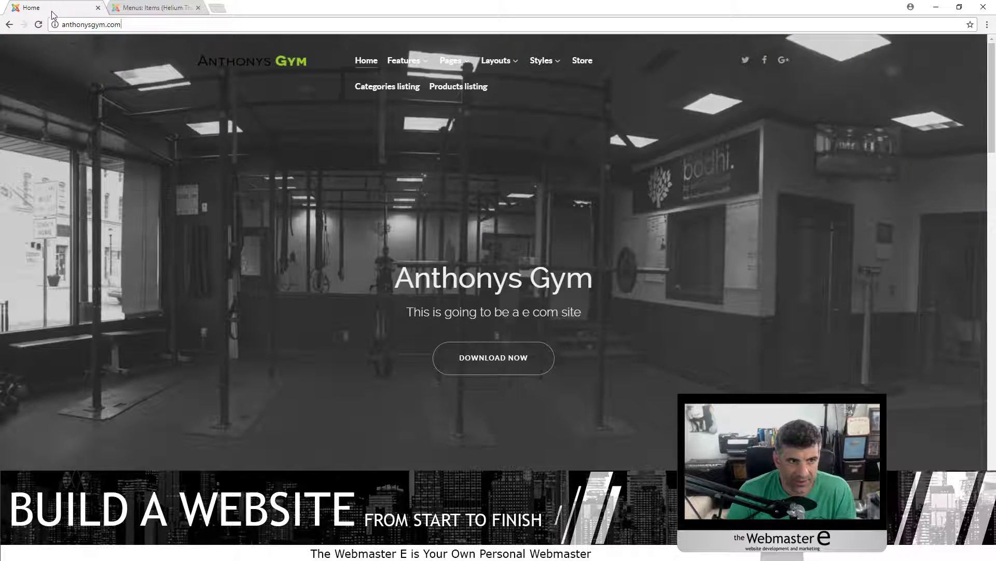
pyautogui.click(39, 25)
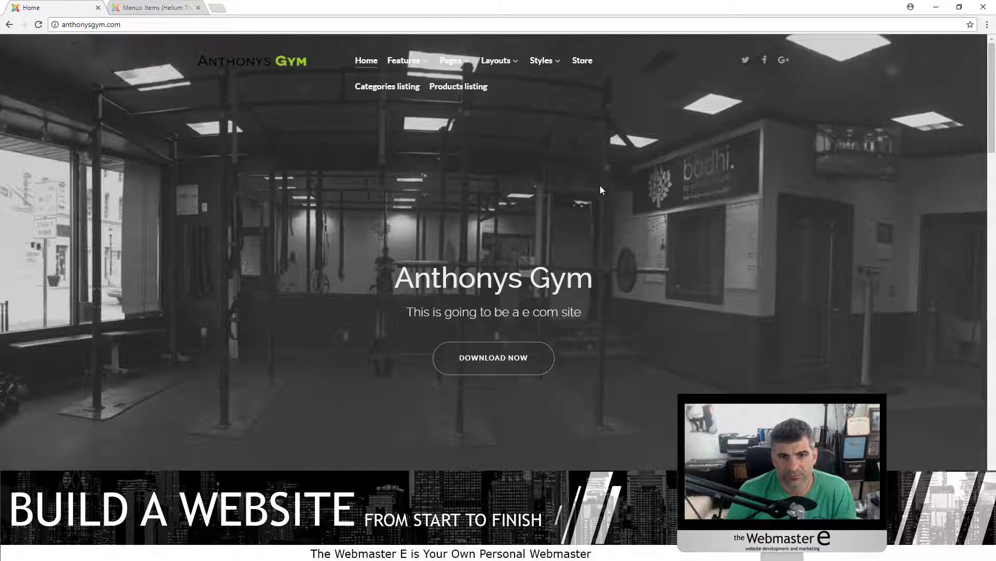
pyautogui.click(582, 60)
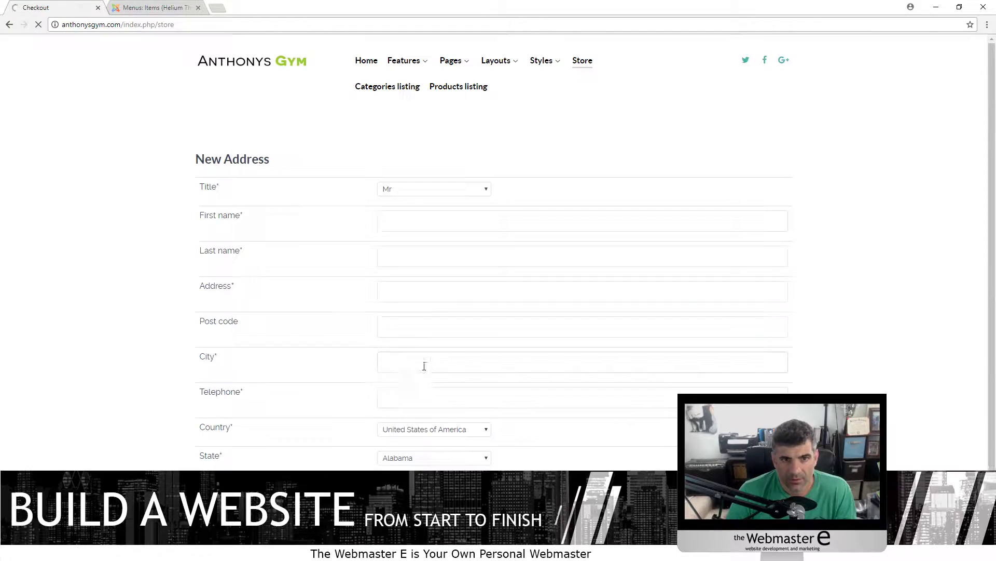
# Examine the Store checkout page, including the address form, shipping and payment notices, coupon field, cart items and additional information section
pyautogui.scroll(-5, 122, 279)
pyautogui.scroll(5, 318, 155)
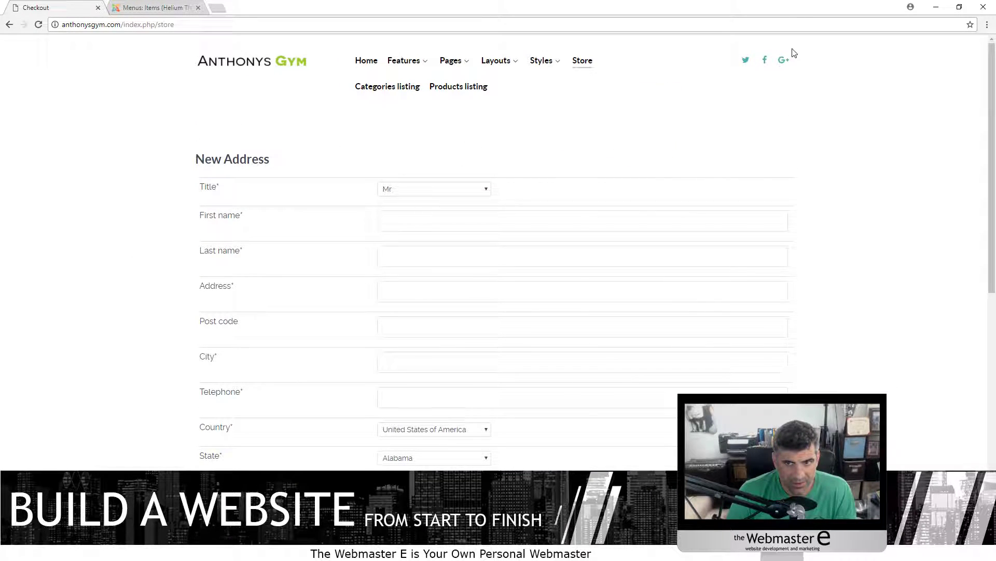
pyautogui.scroll(-1, 203, 142)
pyautogui.click(411, 165)
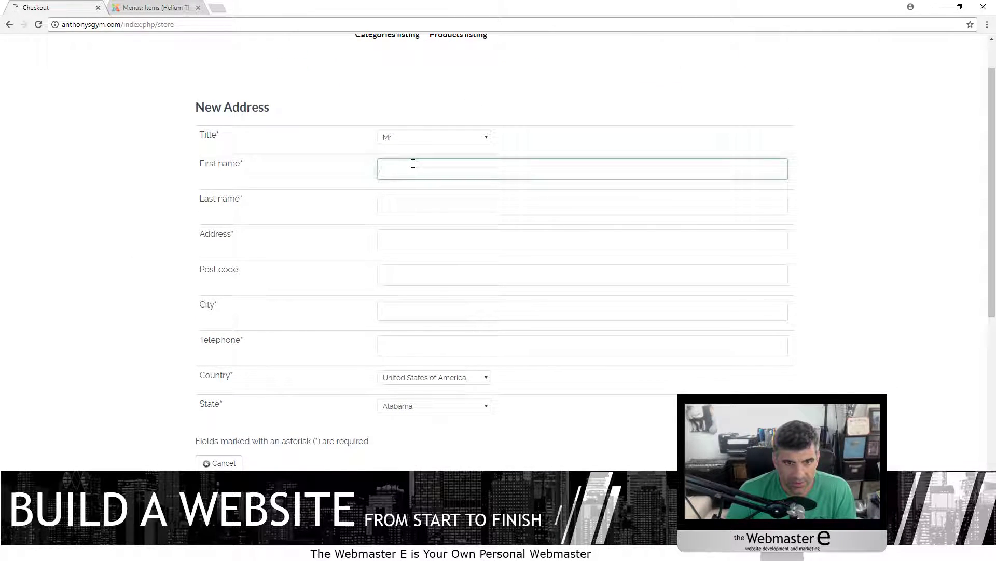
pyautogui.scroll(-5, 403, 198)
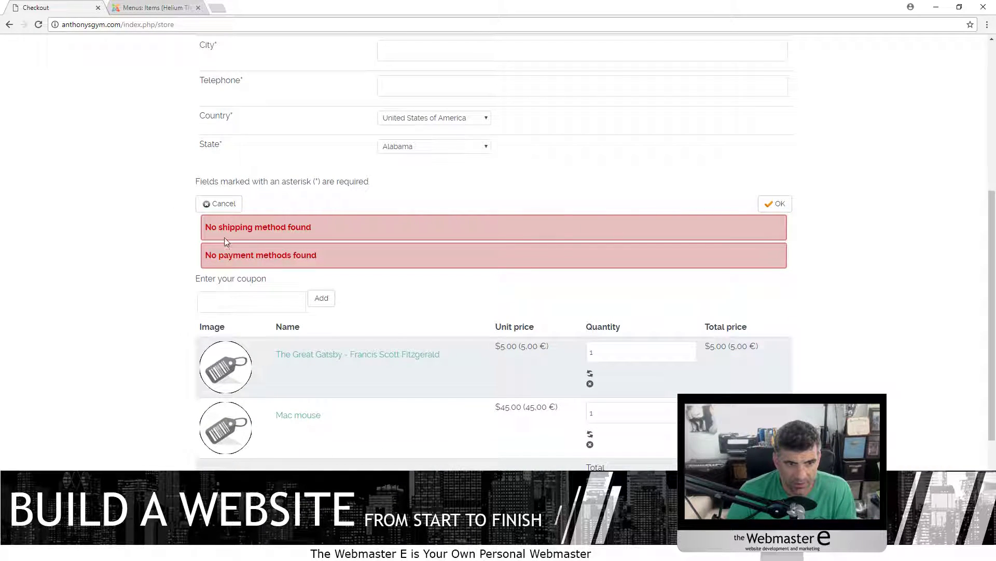
pyautogui.moveTo(222, 228); pyautogui.dragTo(323, 230)
pyautogui.moveTo(234, 259); pyautogui.dragTo(335, 254)
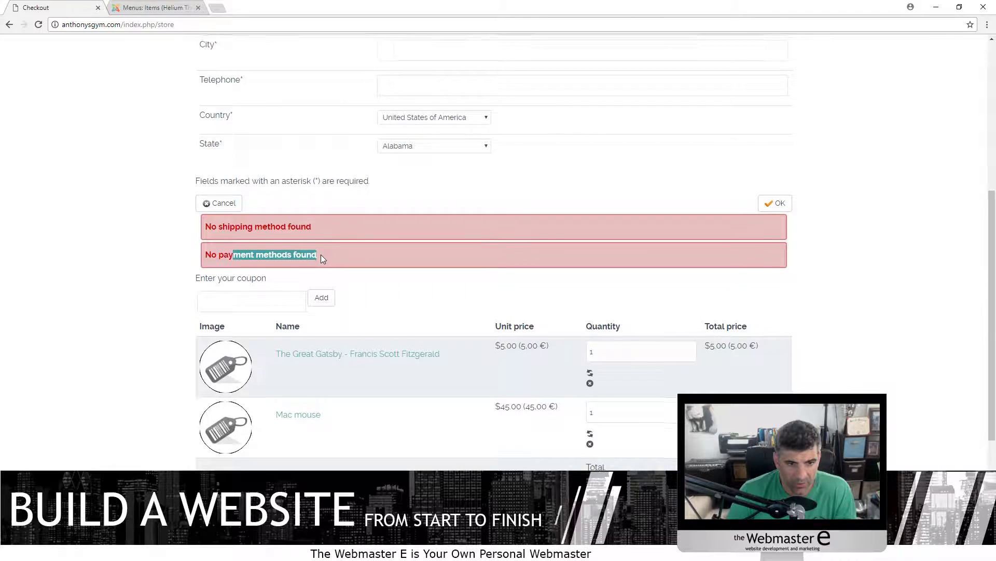
pyautogui.scroll(-4, 321, 254)
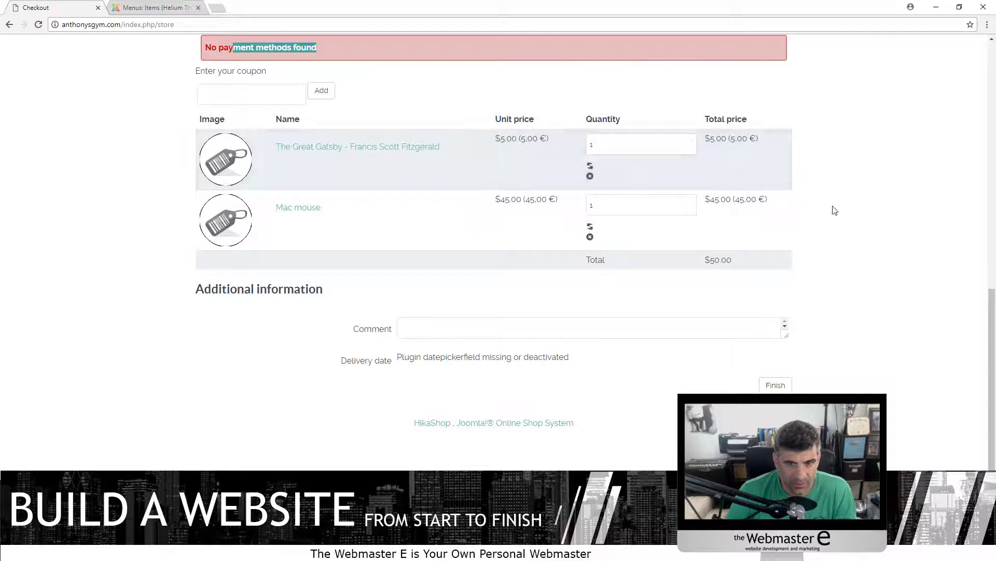
pyautogui.scroll(-1, 353, 309)
pyautogui.click(453, 299)
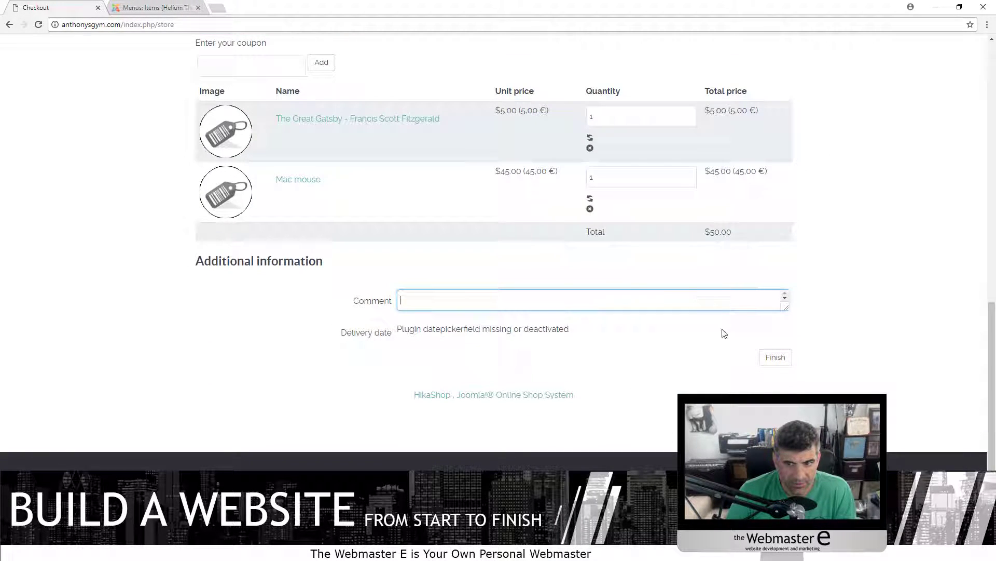
pyautogui.scroll(7, 384, 337)
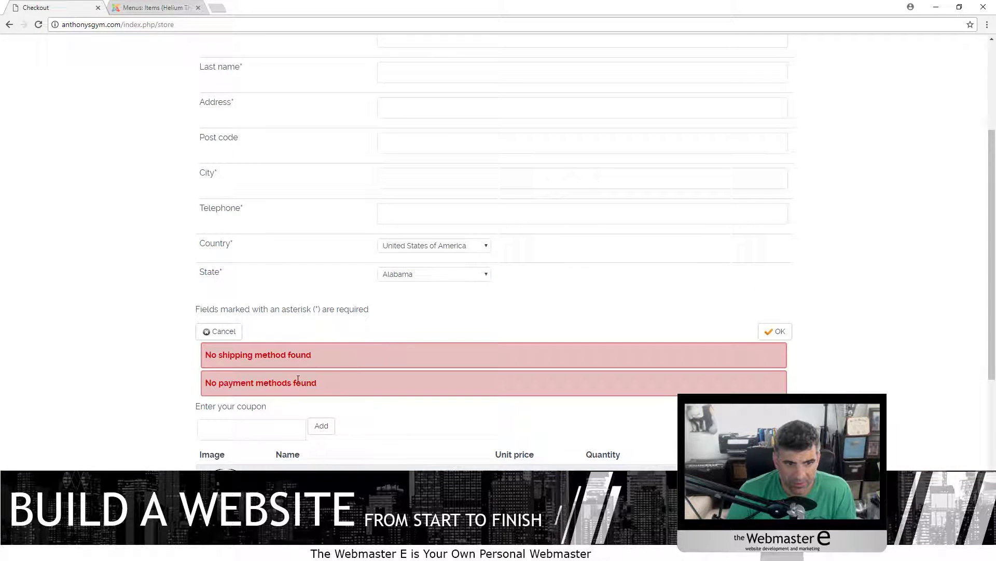
pyautogui.scroll(3, 444, 194)
pyautogui.scroll(-10, 429, 223)
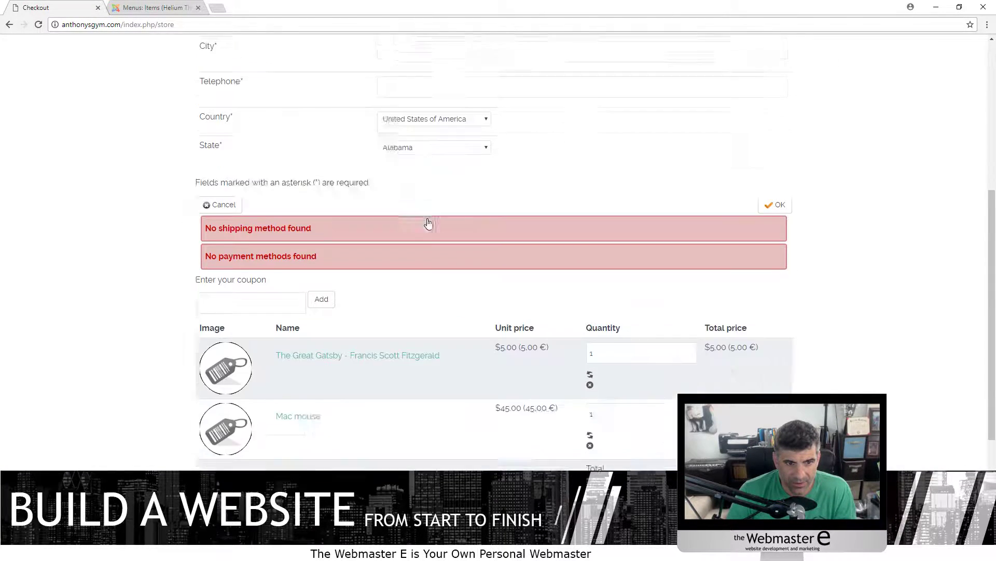
# Try to finish the checkout with the address form left blank, then review the returned page from its lower sections up to the header
pyautogui.click(774, 358)
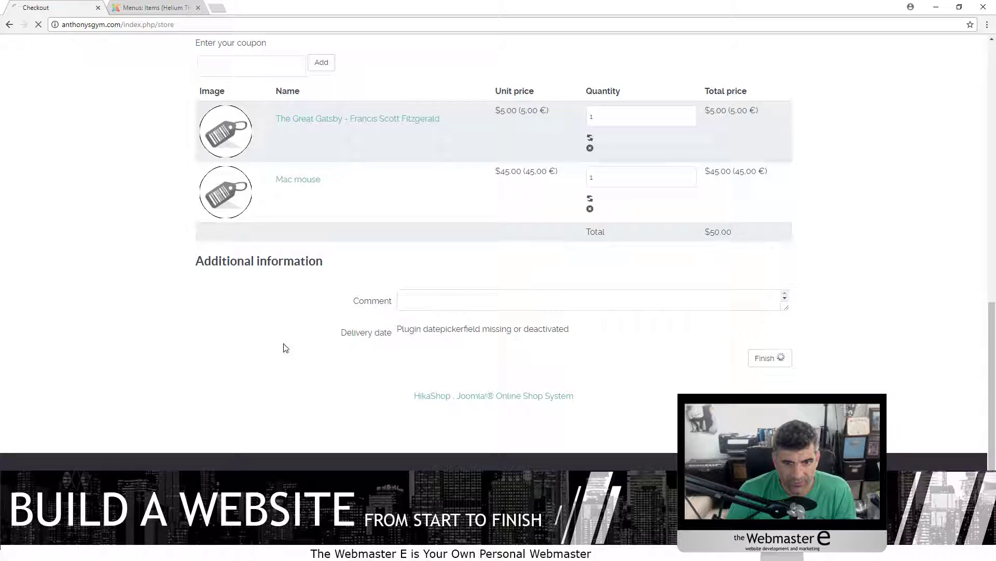
pyautogui.scroll(-9, 374, 295)
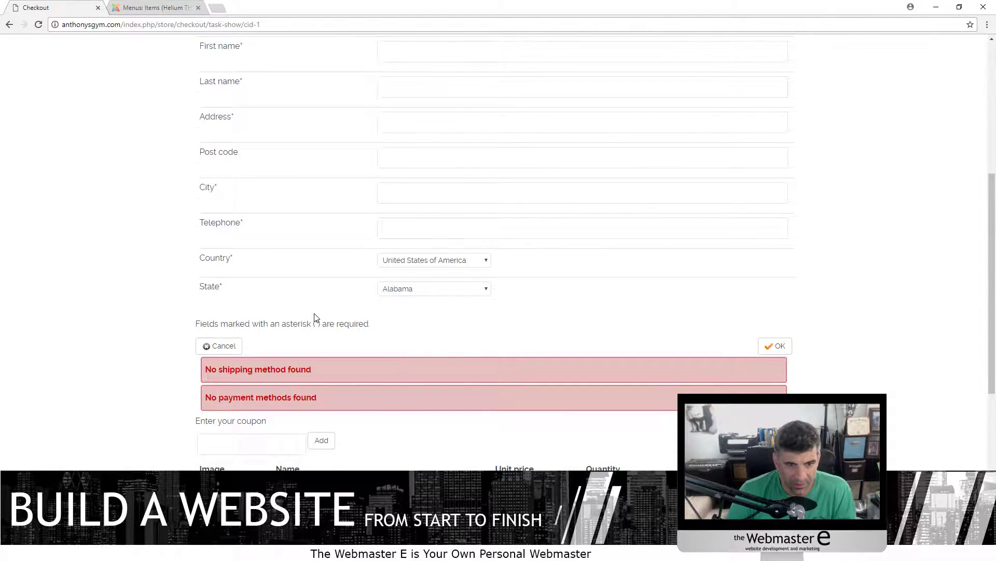
pyautogui.scroll(4, 316, 318)
pyautogui.scroll(5, 36, 450)
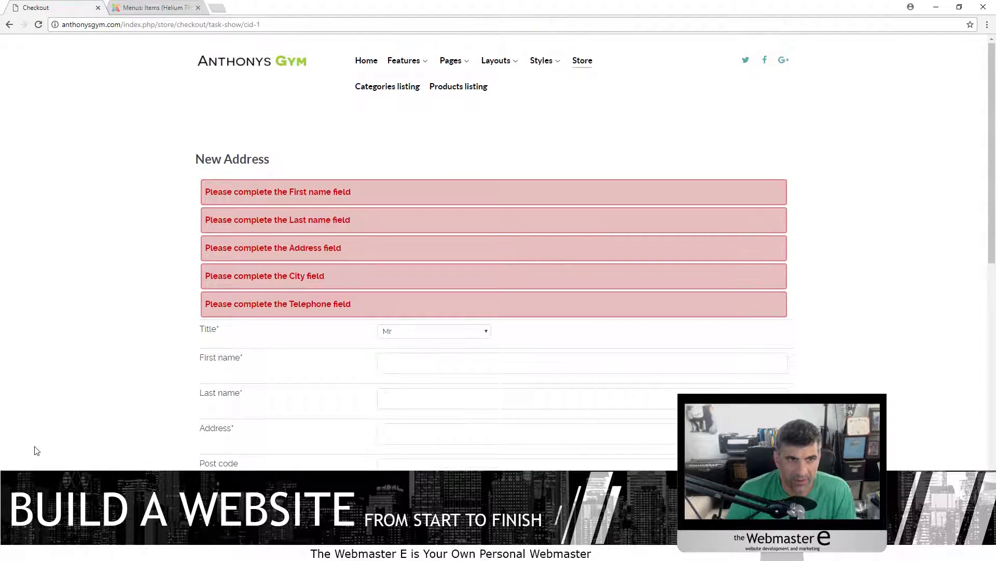
# Open the menu manager in the administration, then switch to the front end and return to its home page
pyautogui.click(171, 8)
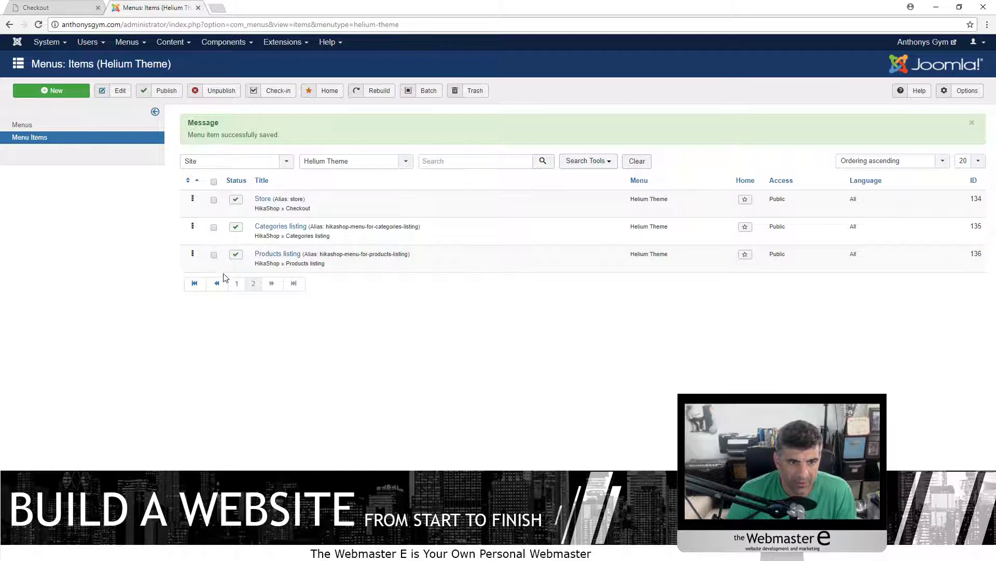
pyautogui.click(125, 44)
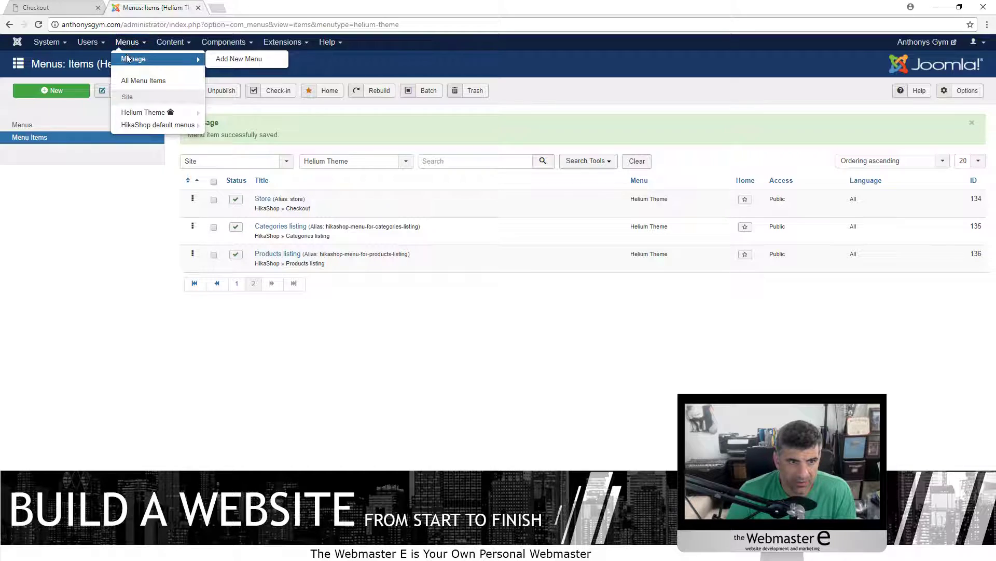
pyautogui.click(127, 57)
pyautogui.click(47, 7)
pyautogui.click(235, 62)
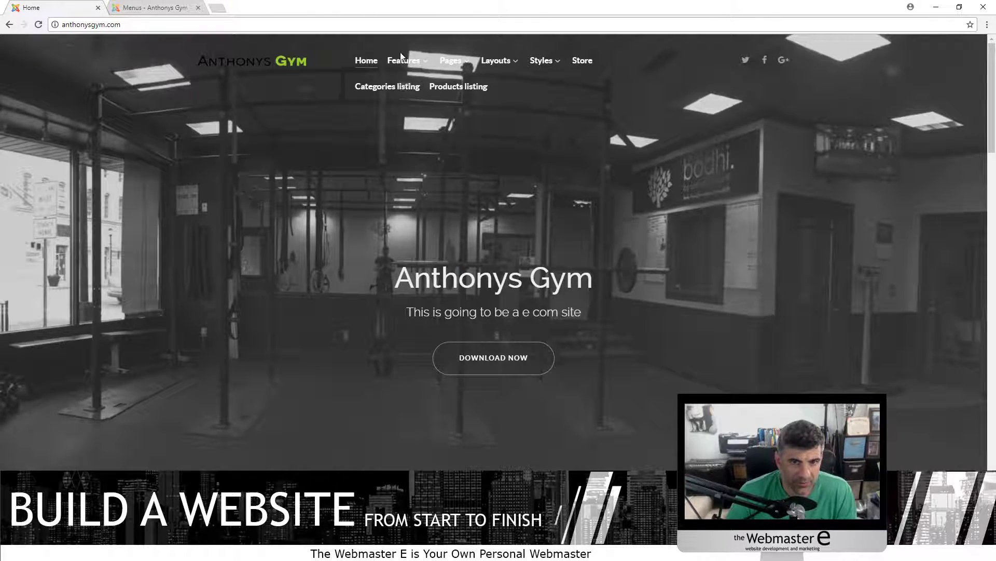
# List the first page of Helium Theme menu items in the administration and compare it with the front-end navigation
pyautogui.click(150, 8)
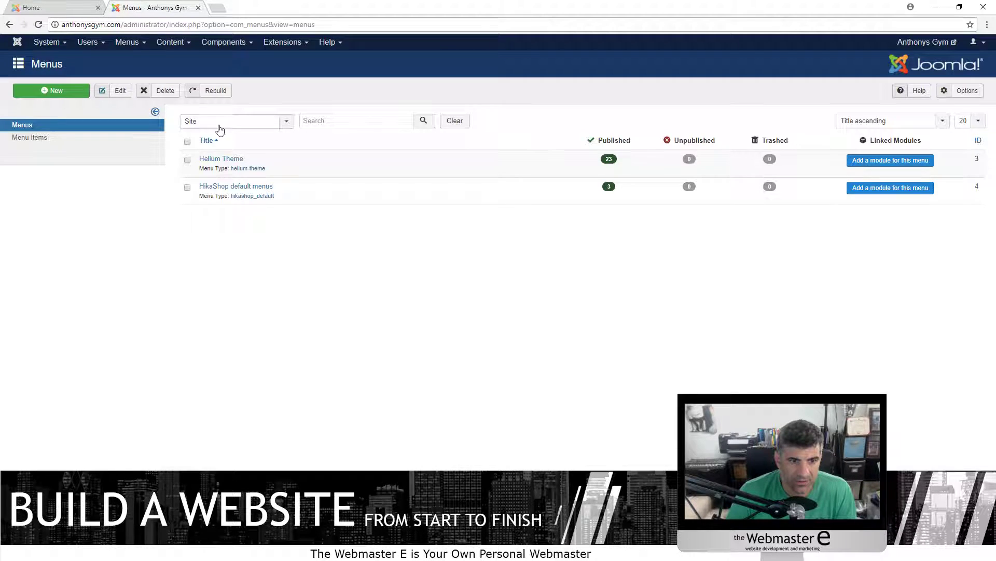
pyautogui.click(218, 159)
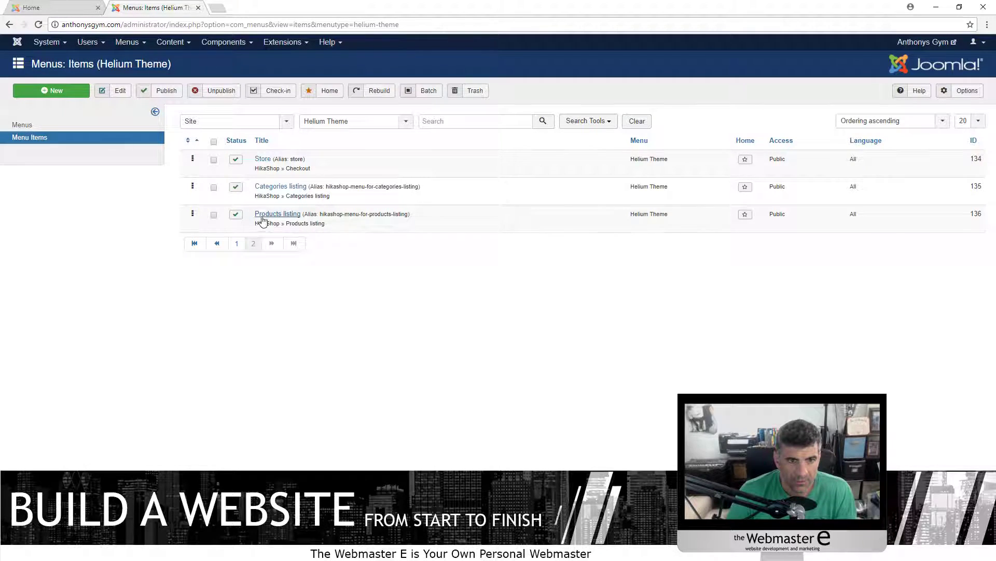
pyautogui.click(231, 247)
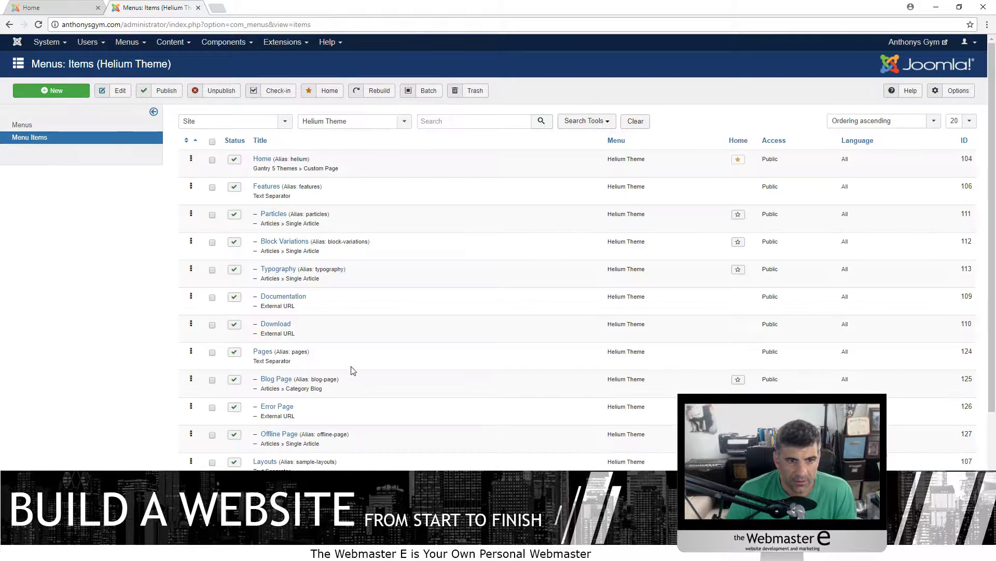
pyautogui.click(96, 5)
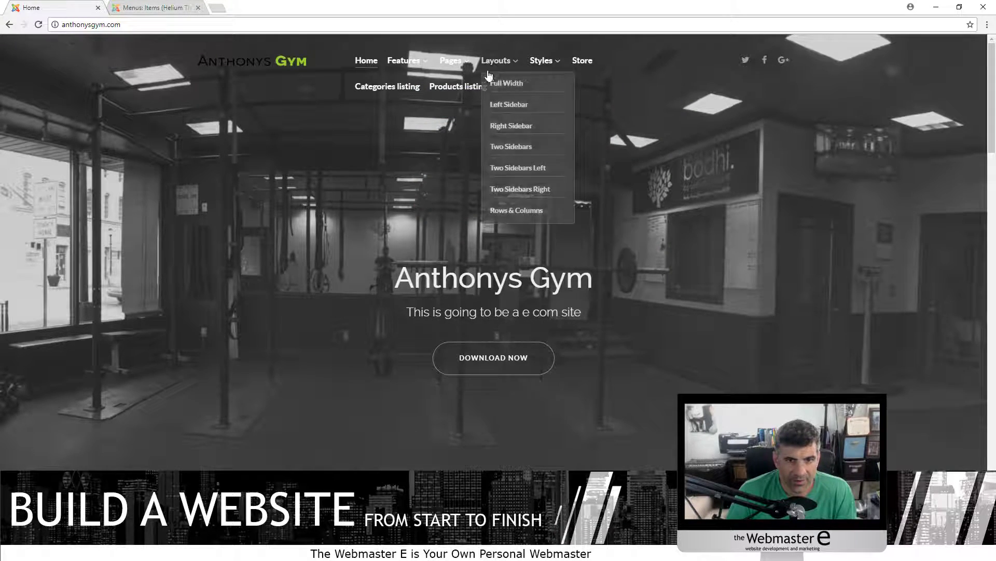
pyautogui.click(148, 6)
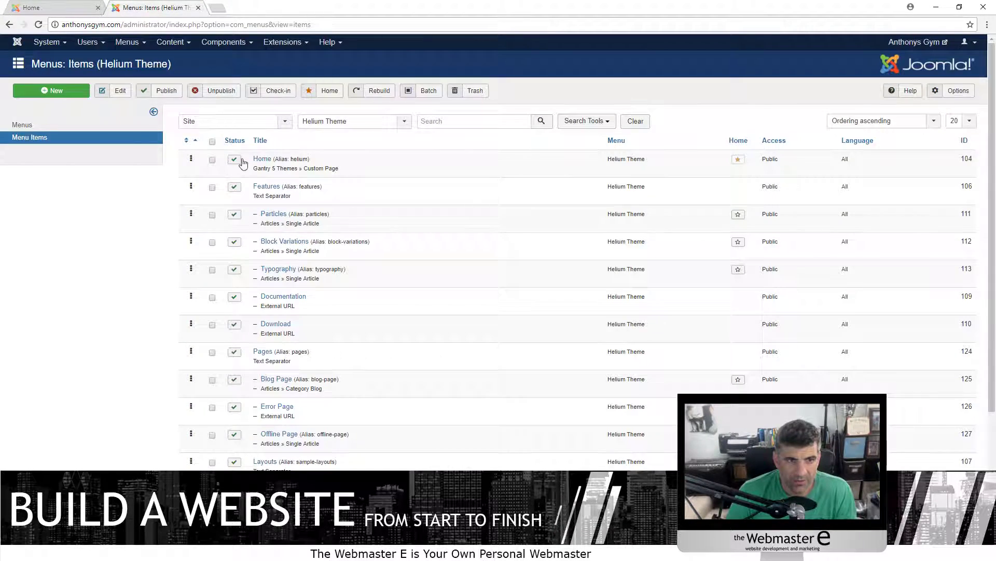
# Unpublish every Helium Theme menu item on the first page of the list except Home
pyautogui.click(212, 142)
pyautogui.click(212, 160)
pyautogui.click(212, 162)
pyautogui.click(216, 92)
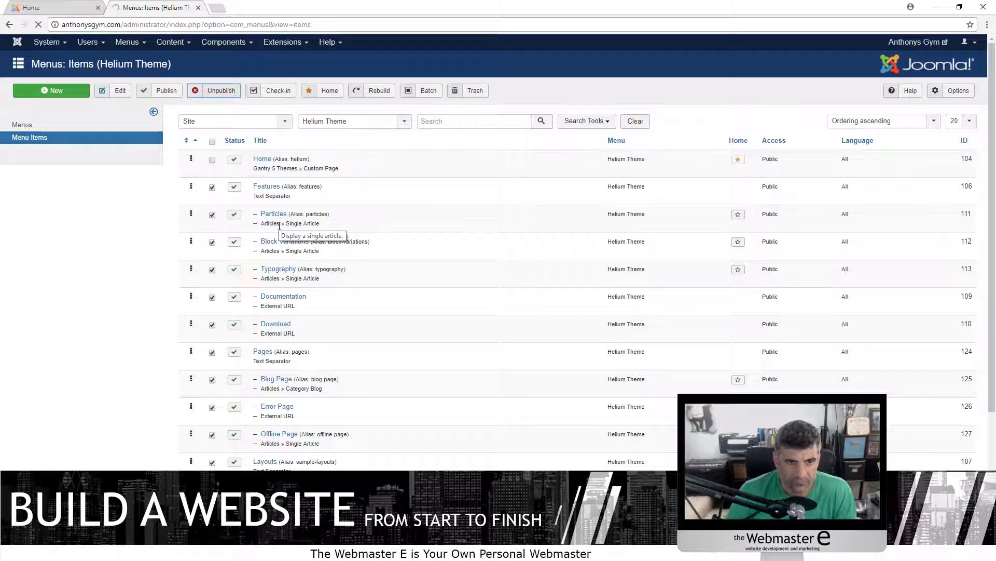
# Set the list to show 500 items per page and unpublish all Helium Theme menu items except Home
pyautogui.click(334, 164)
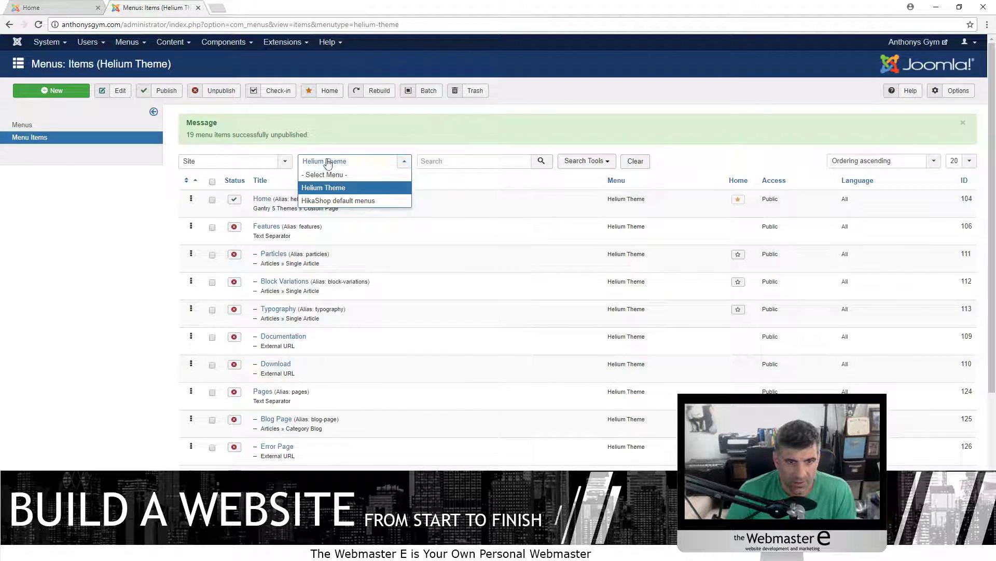
pyautogui.click(267, 162)
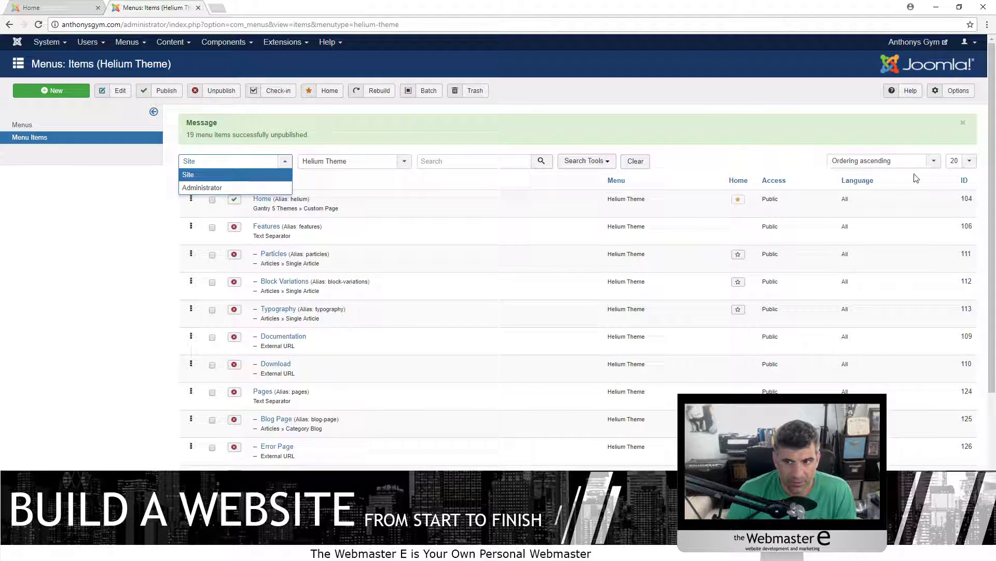
pyautogui.click(964, 161)
pyautogui.click(958, 301)
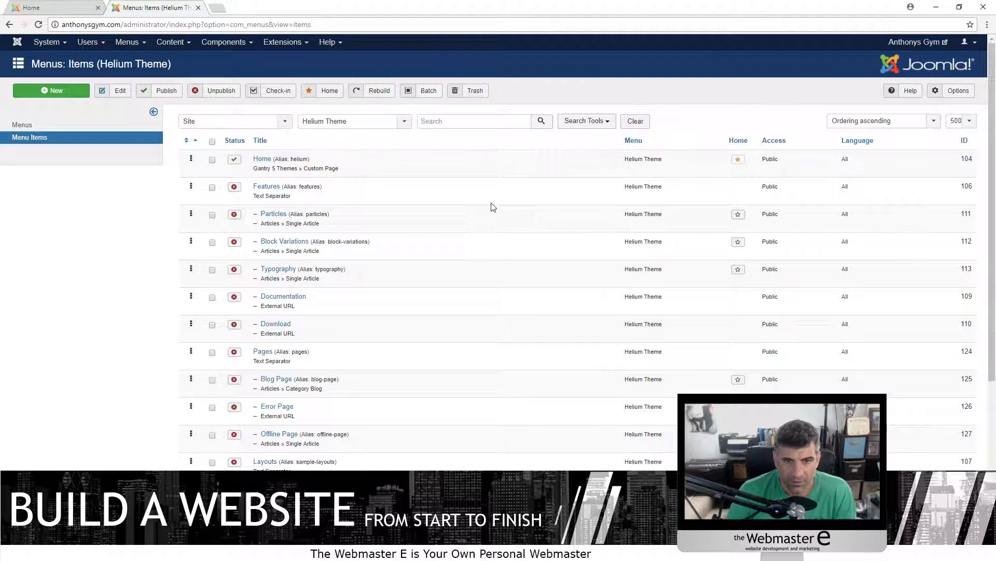
pyautogui.click(212, 141)
pyautogui.click(213, 159)
pyautogui.click(219, 90)
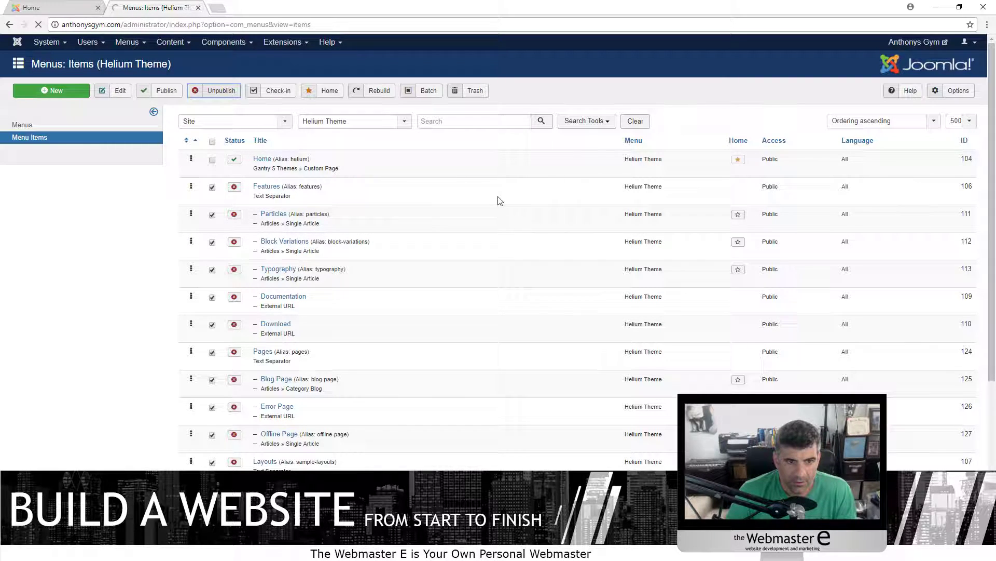
# Reload the front-end home page to check its navigation menu, then return to the menu items list
pyautogui.click(57, 7)
pyautogui.click(38, 24)
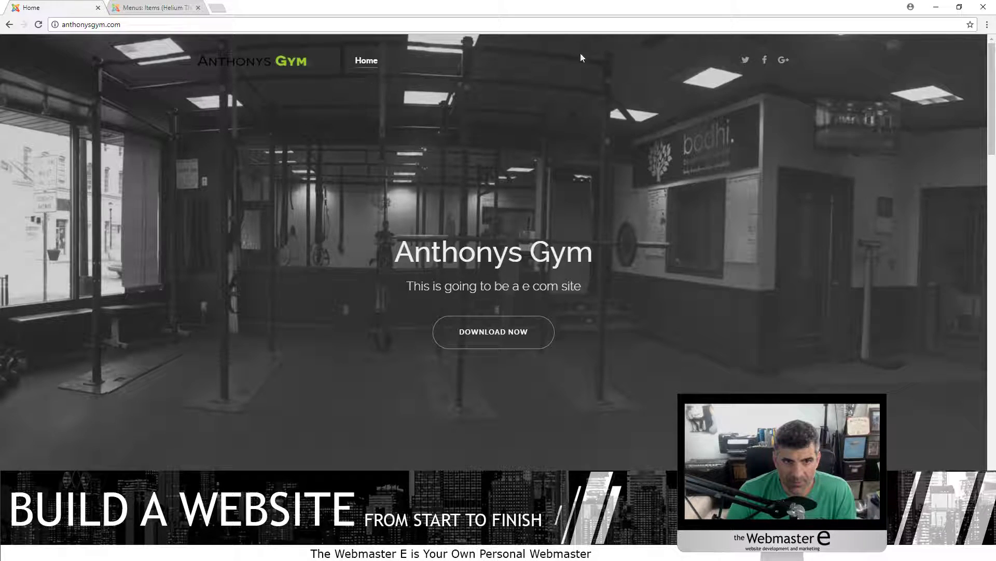
pyautogui.click(136, 6)
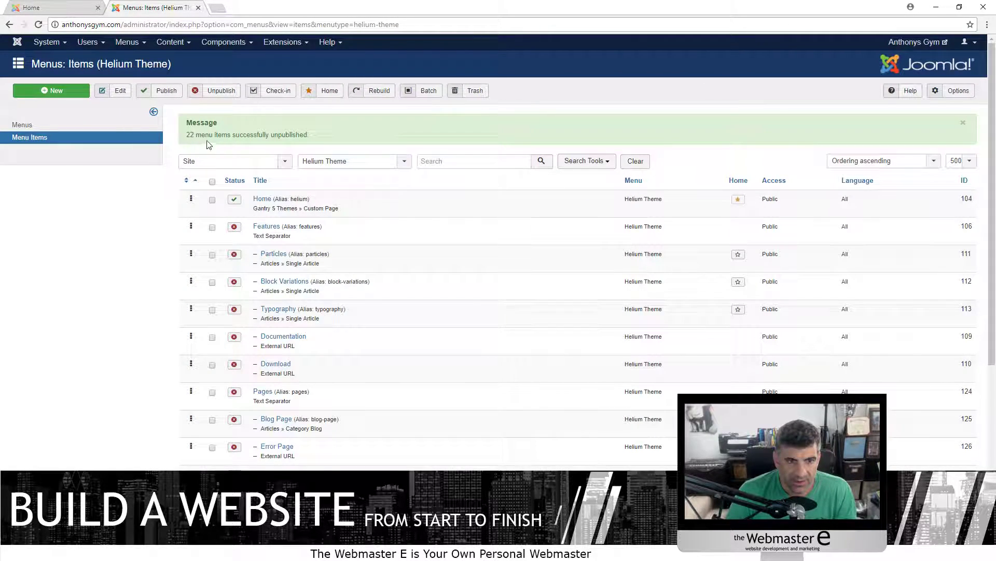
# Search the Helium Theme menu items for "store" and publish the Store item
pyautogui.click(235, 226)
pyautogui.scroll(-6, 265, 311)
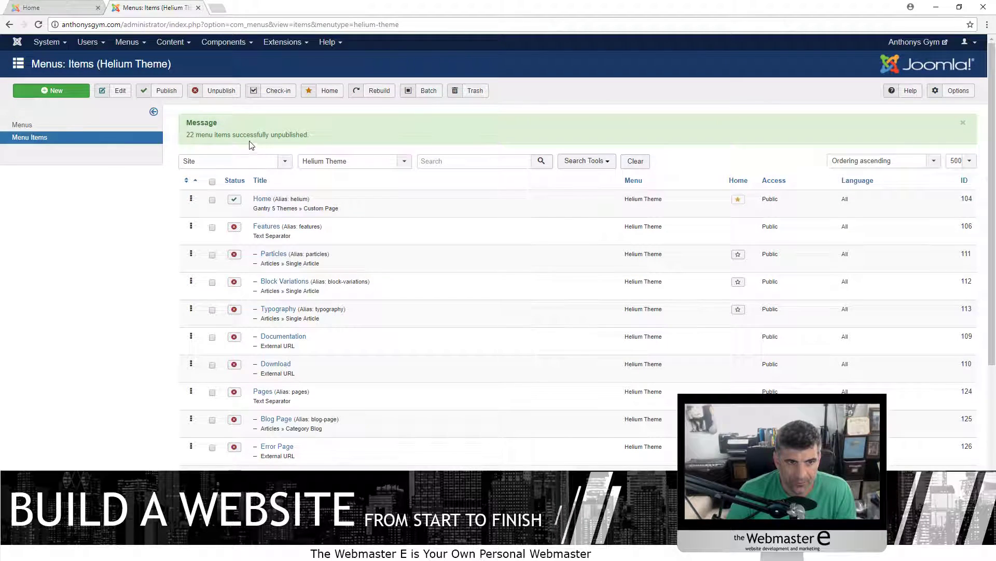
pyautogui.click(436, 161)
pyautogui.write('store')
pyautogui.press('Return')
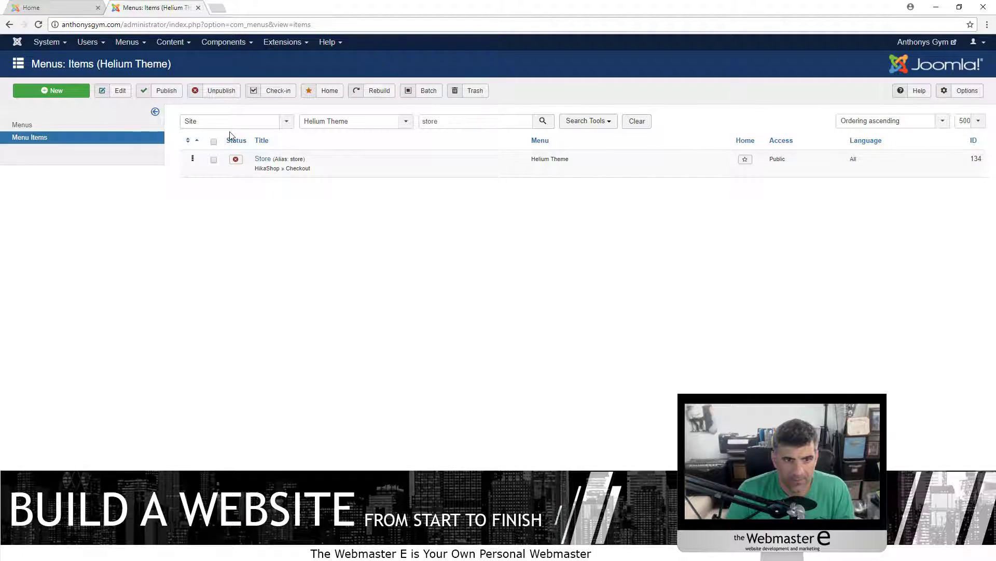
pyautogui.click(236, 160)
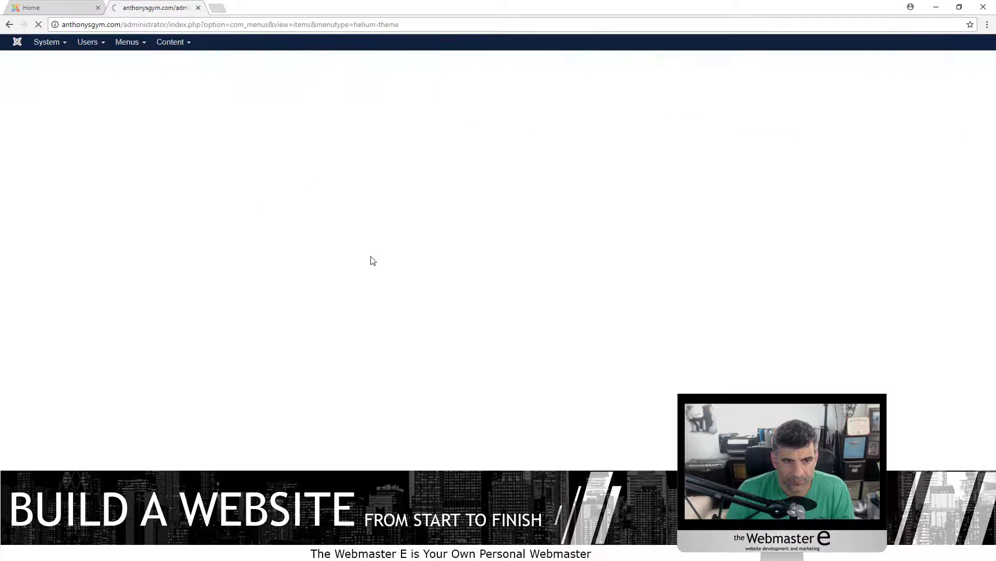
# Change the Store menu item's type to HikaShop Product page, then save and close the item
pyautogui.click(262, 197)
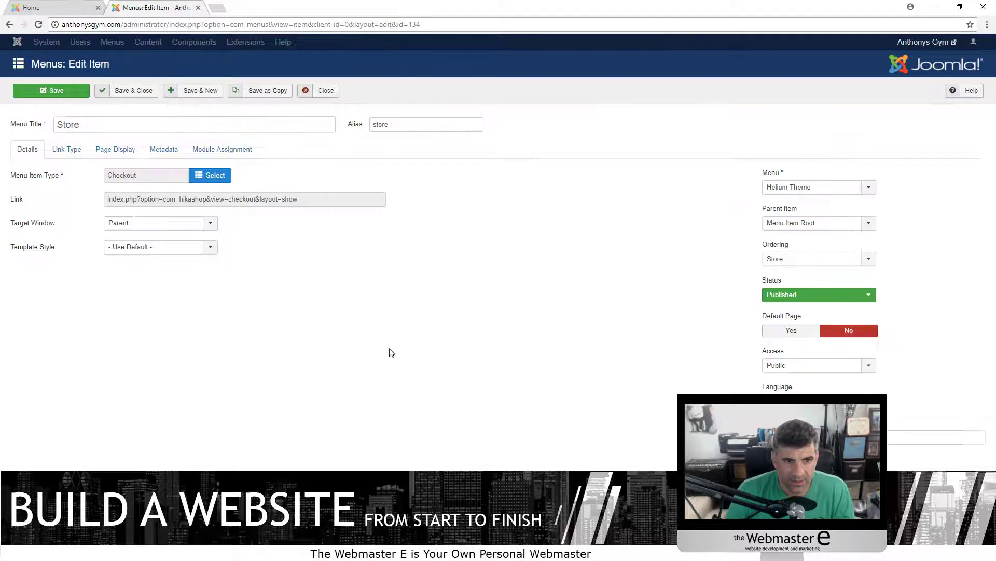
pyautogui.click(213, 176)
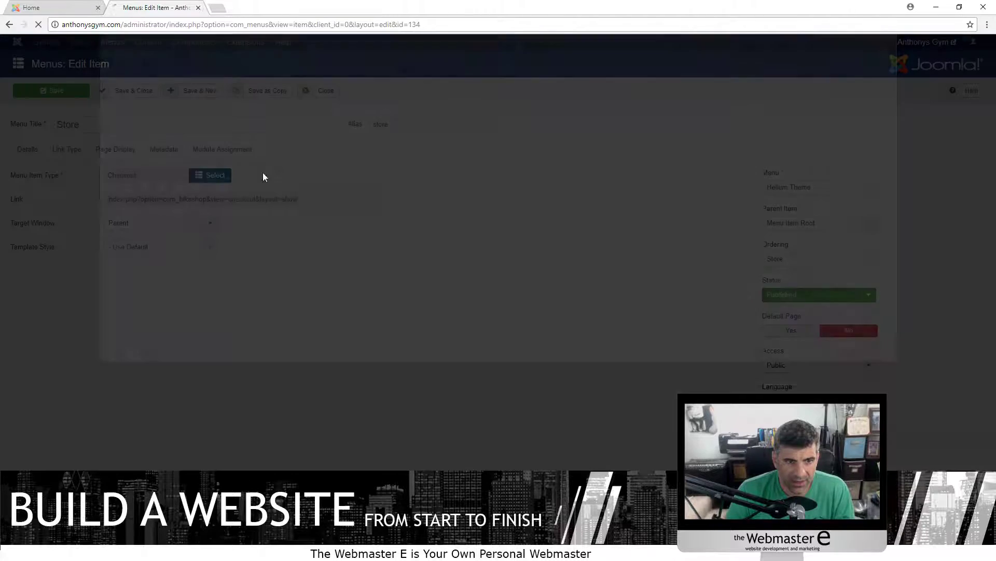
pyautogui.click(128, 182)
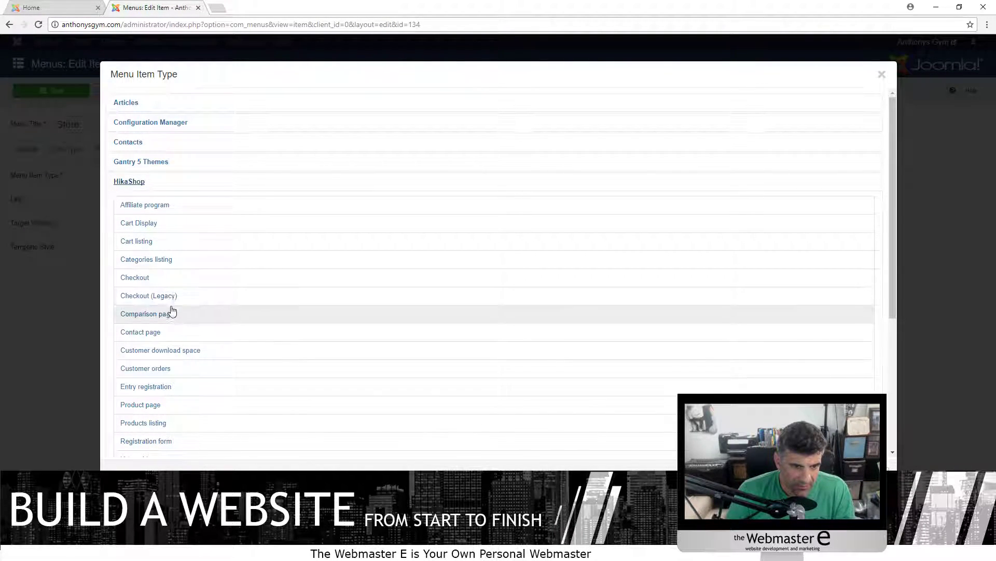
pyautogui.click(138, 409)
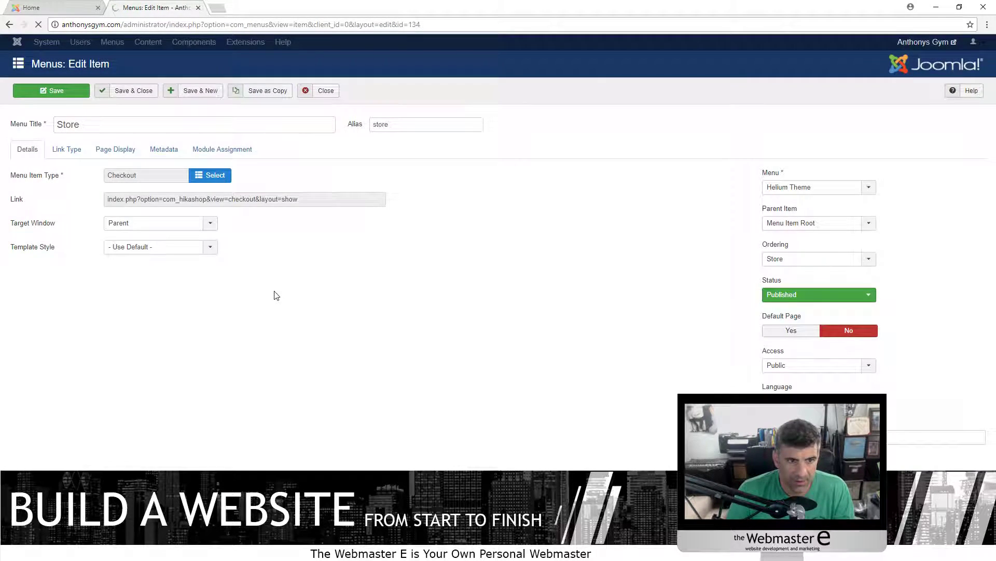
pyautogui.click(127, 91)
# Reload the front-end home page, follow its Store link and look through the page it leads to
pyautogui.click(58, 7)
pyautogui.click(43, 29)
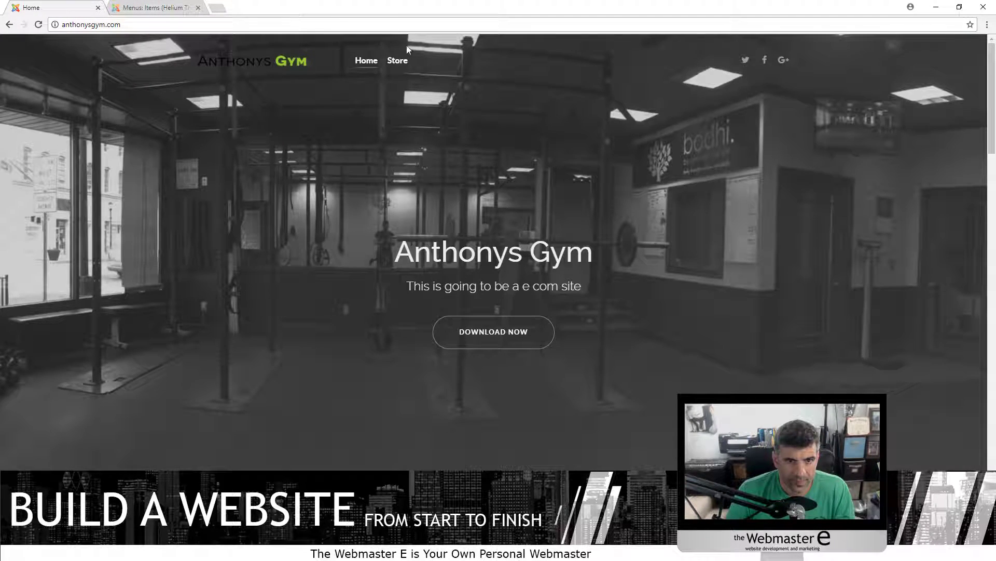
pyautogui.click(401, 58)
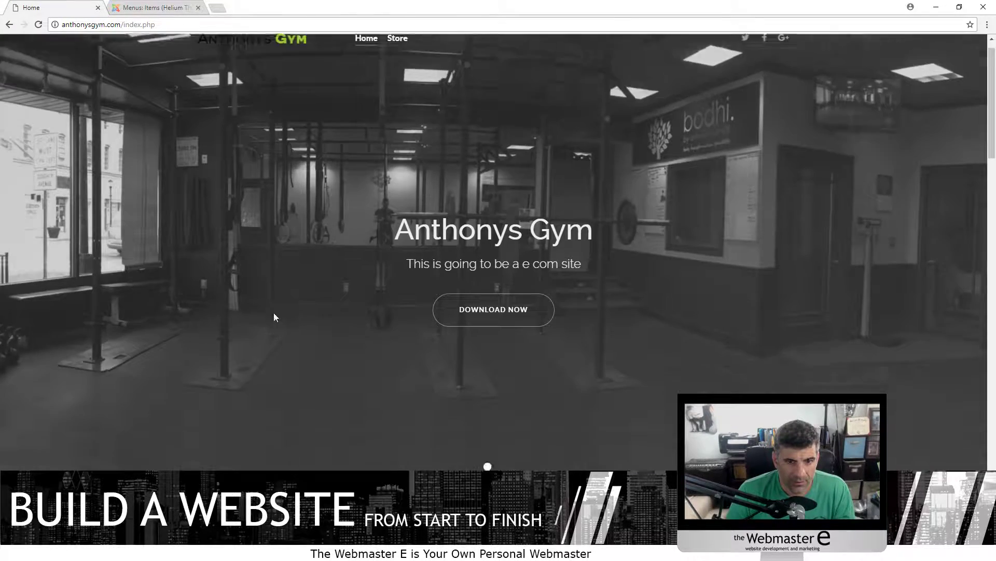
pyautogui.scroll(-15, 291, 306)
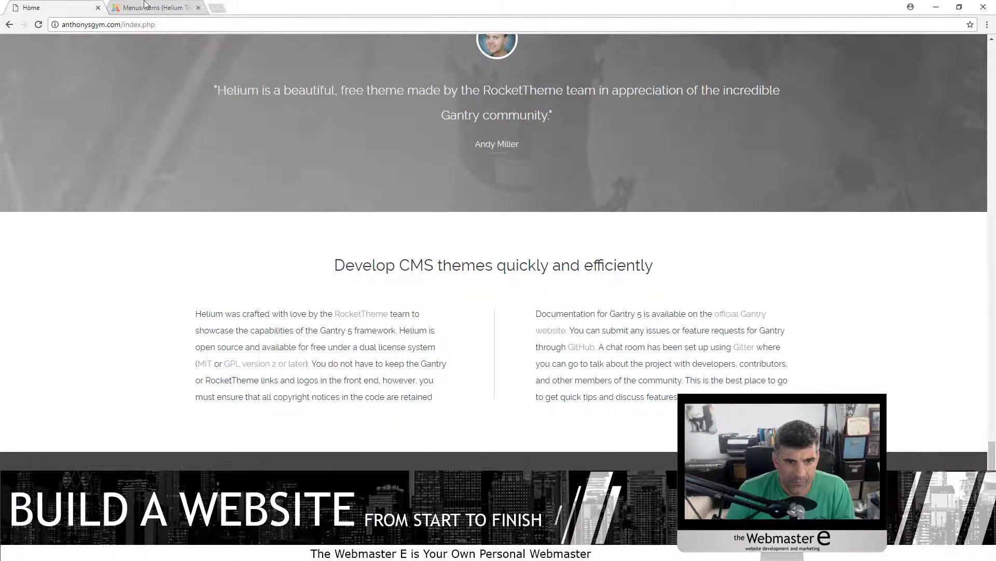
# Return to the administration, change the Store menu item's type to HikaShop Products listing, then save and close the item
pyautogui.click(139, 7)
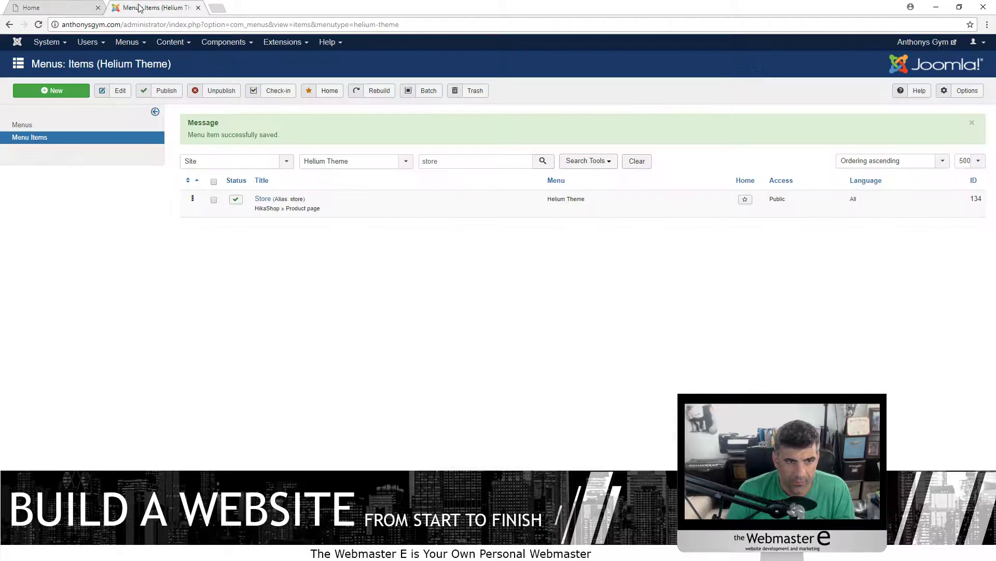
pyautogui.click(264, 202)
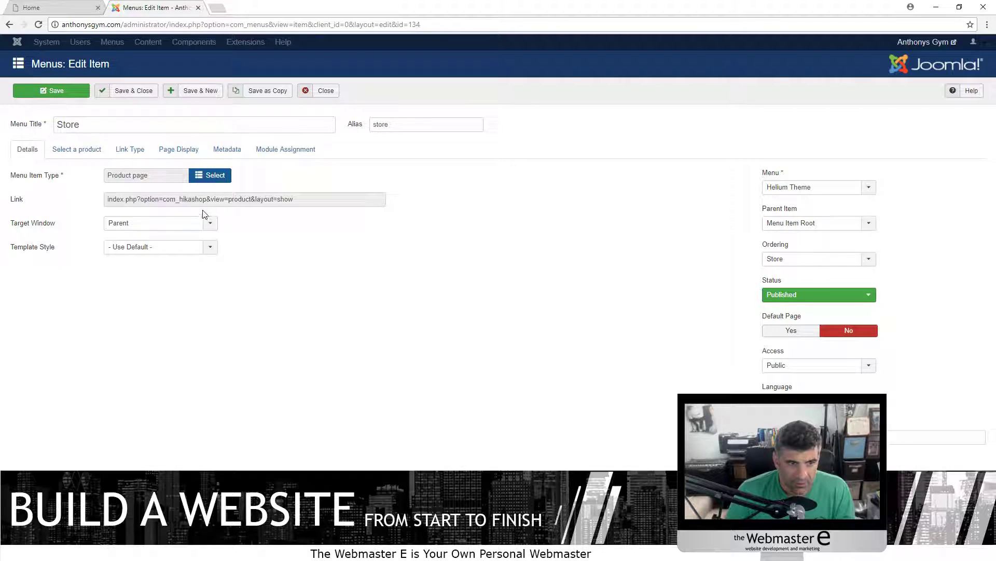
pyautogui.click(210, 177)
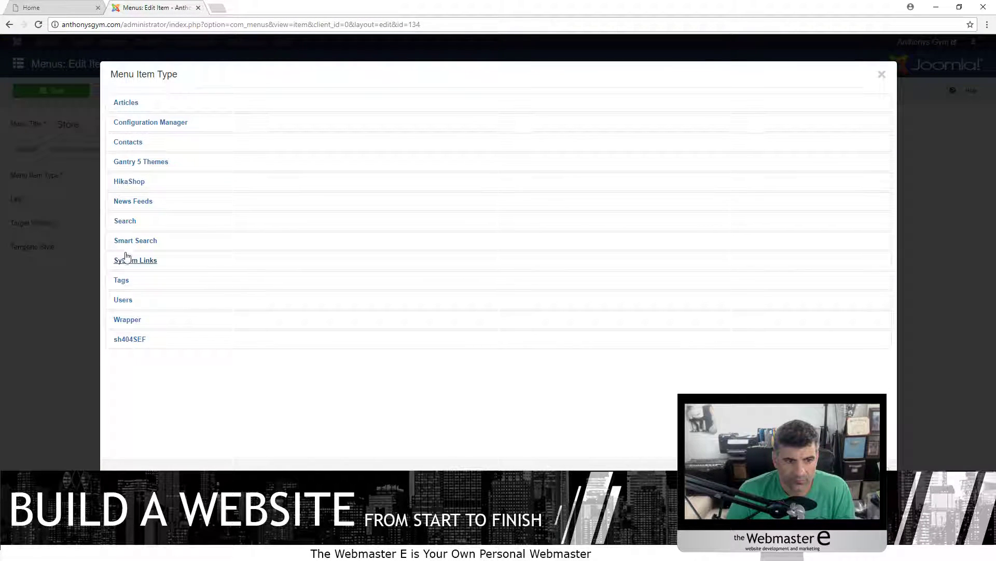
pyautogui.click(129, 183)
pyautogui.scroll(-3, 162, 305)
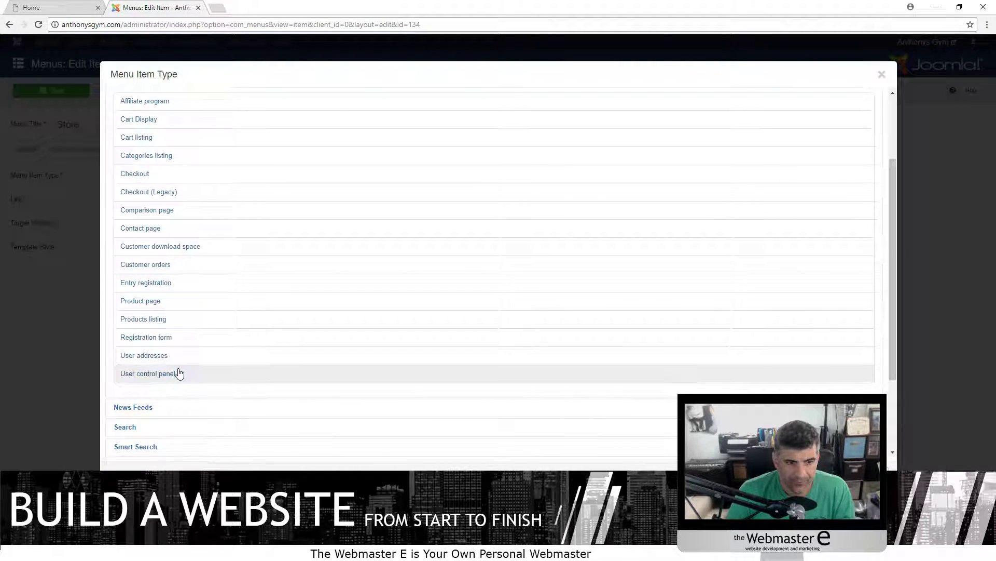
pyautogui.click(155, 319)
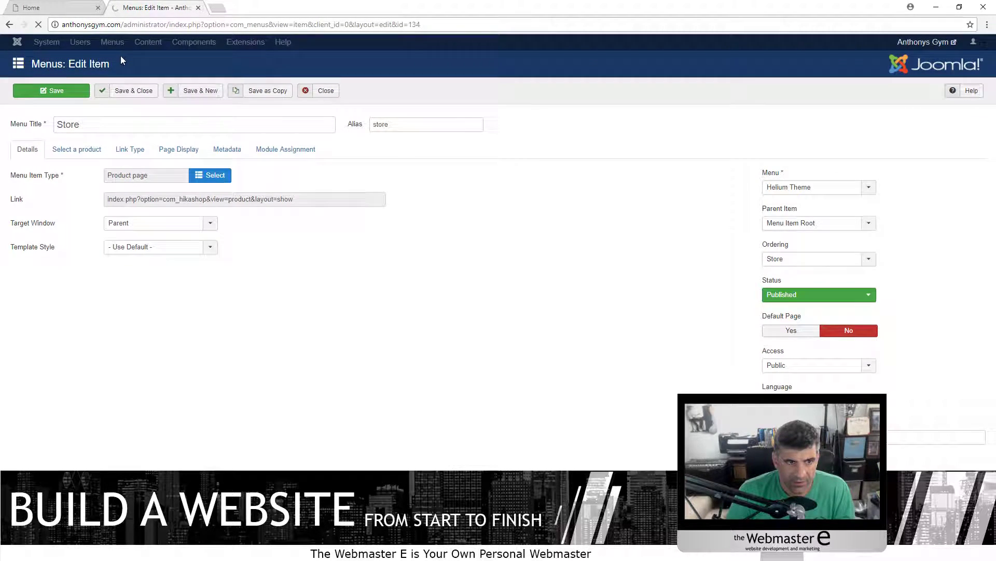
pyautogui.click(126, 93)
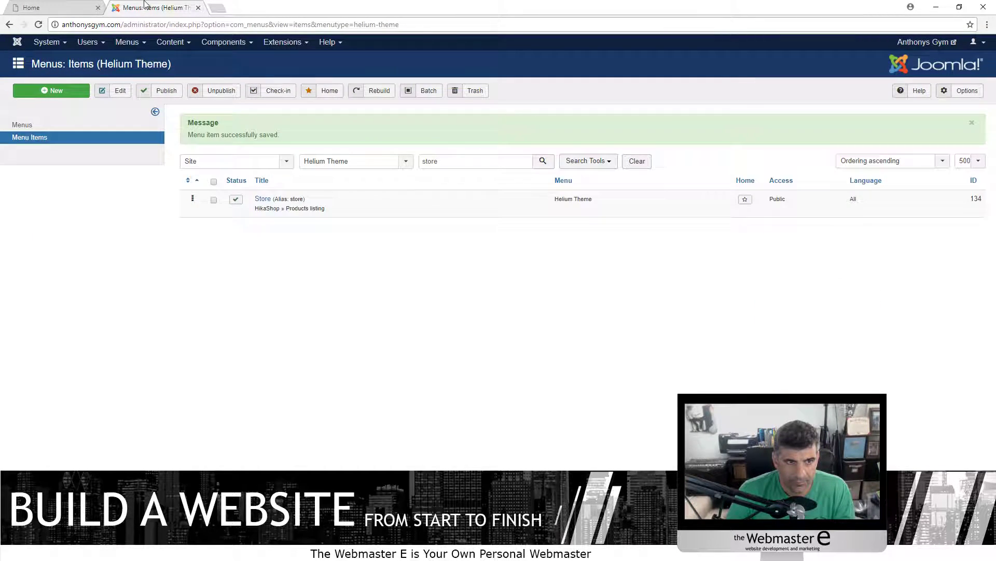
# Follow the Store link on the front-end home page and check the product listing page it opens
pyautogui.click(71, 7)
pyautogui.scroll(20, 159, 301)
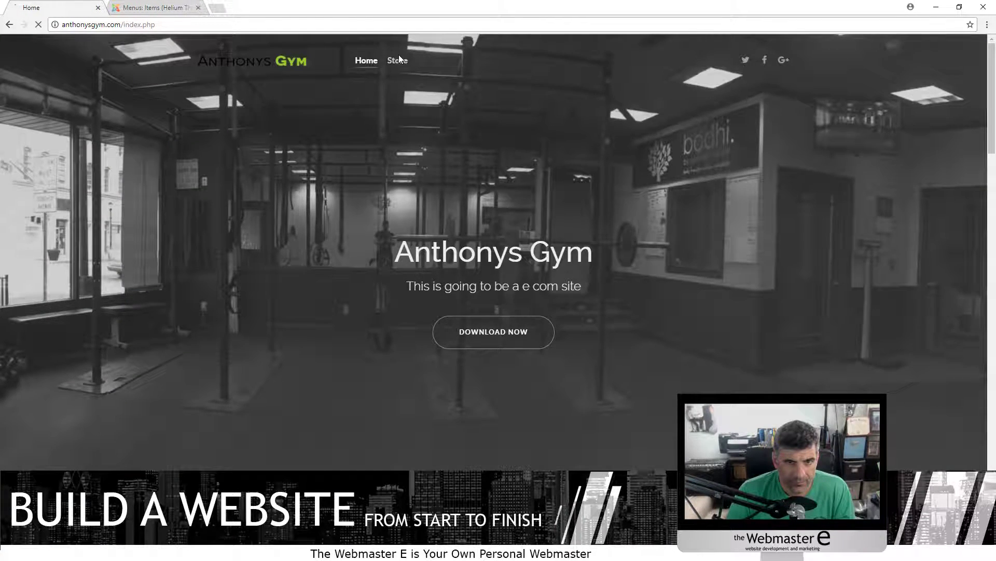
pyautogui.click(398, 58)
pyautogui.tripleClick(509, 140)
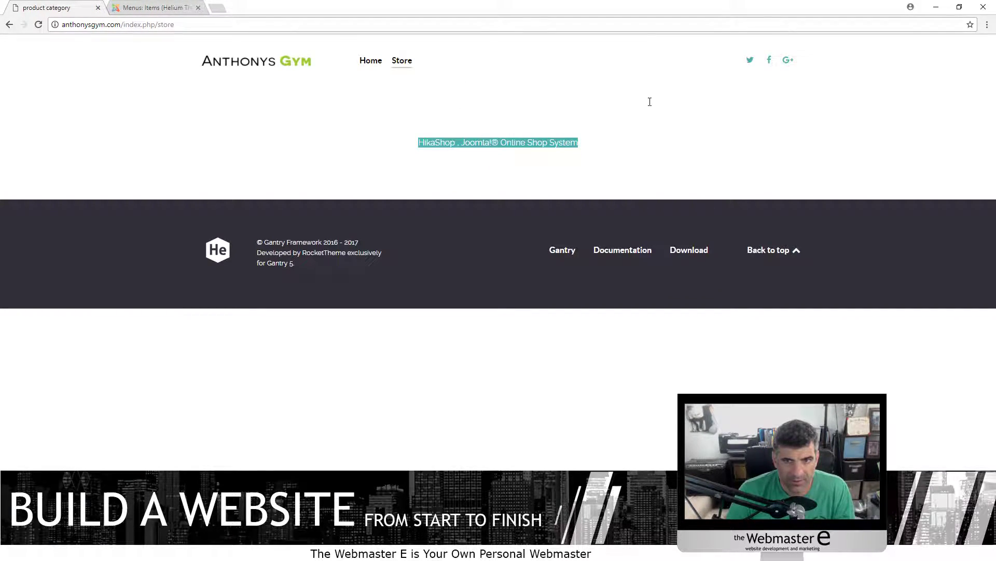
pyautogui.click(371, 60)
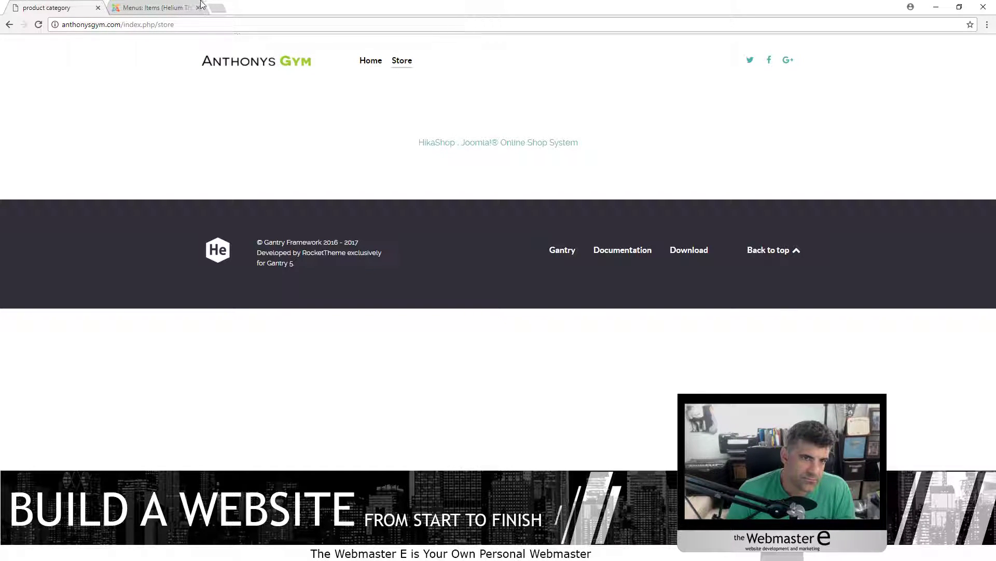
# Return to the administration and start a new Helium Theme menu item titled Contact with the type Single Contact
pyautogui.click(185, 8)
pyautogui.click(54, 94)
pyautogui.click(138, 125)
pyautogui.write('Contact')
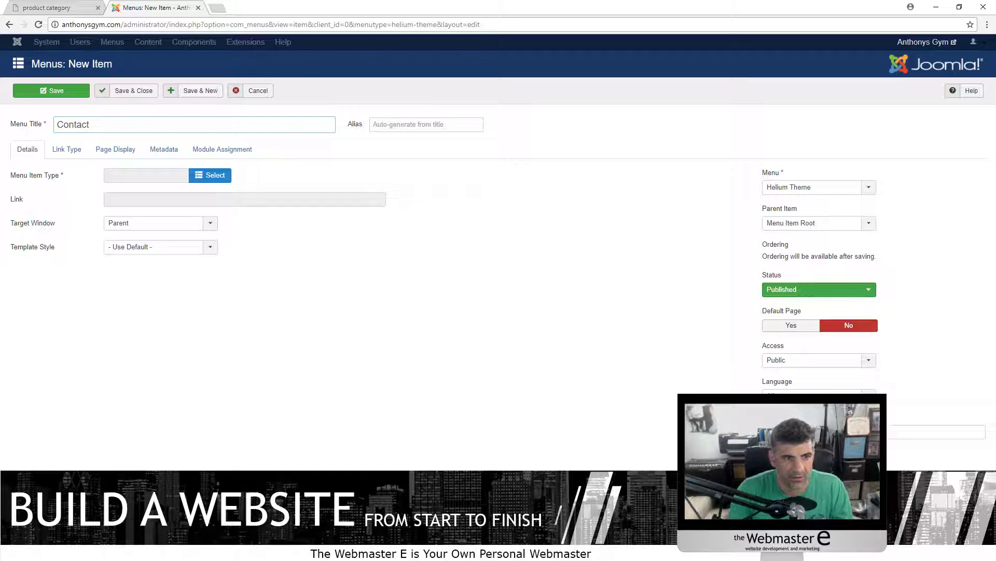
pyautogui.click(216, 174)
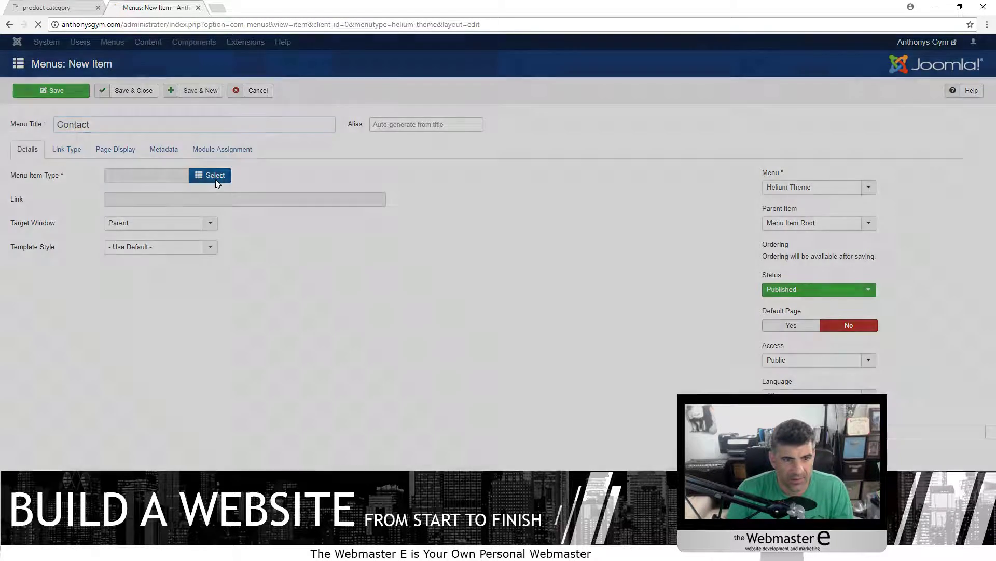
pyautogui.click(130, 142)
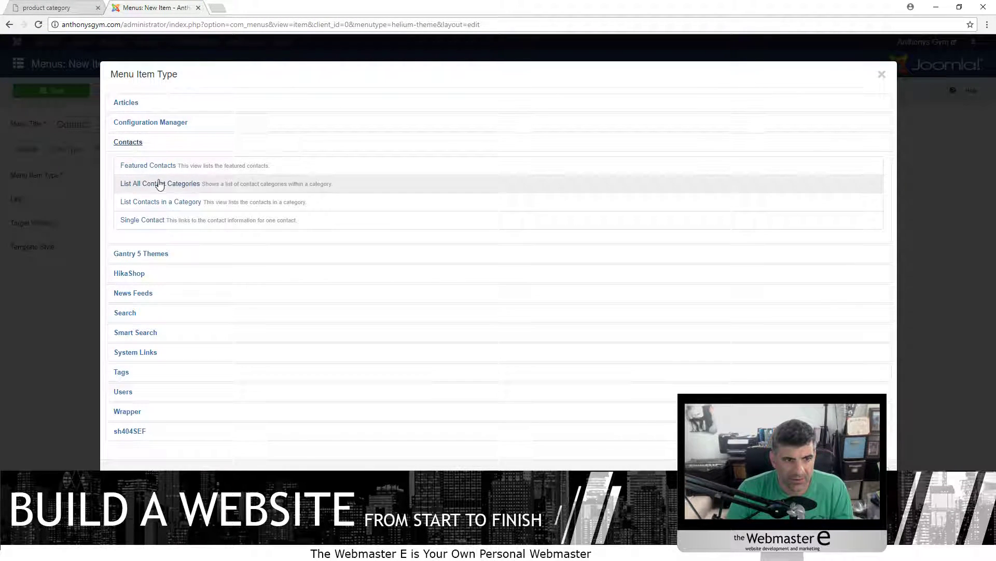
pyautogui.click(133, 223)
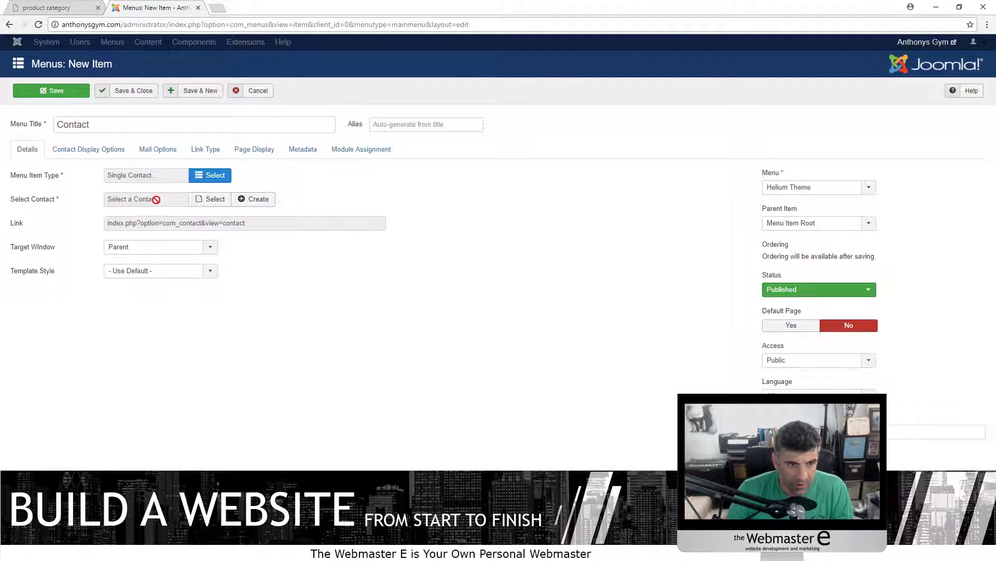
# Check the existing contacts for one to assign, and try to save and close the item without a contact
pyautogui.click(203, 208)
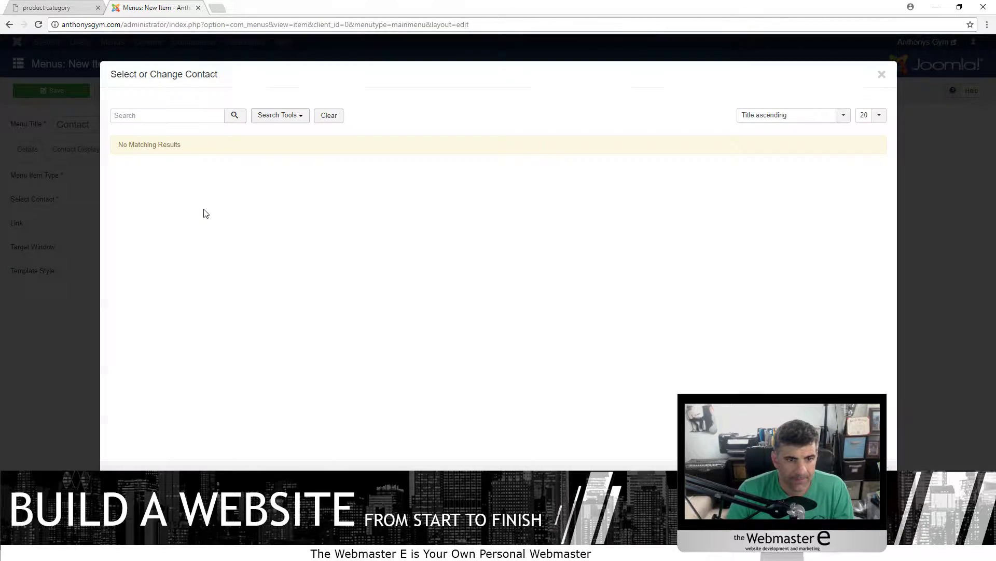
pyautogui.click(882, 74)
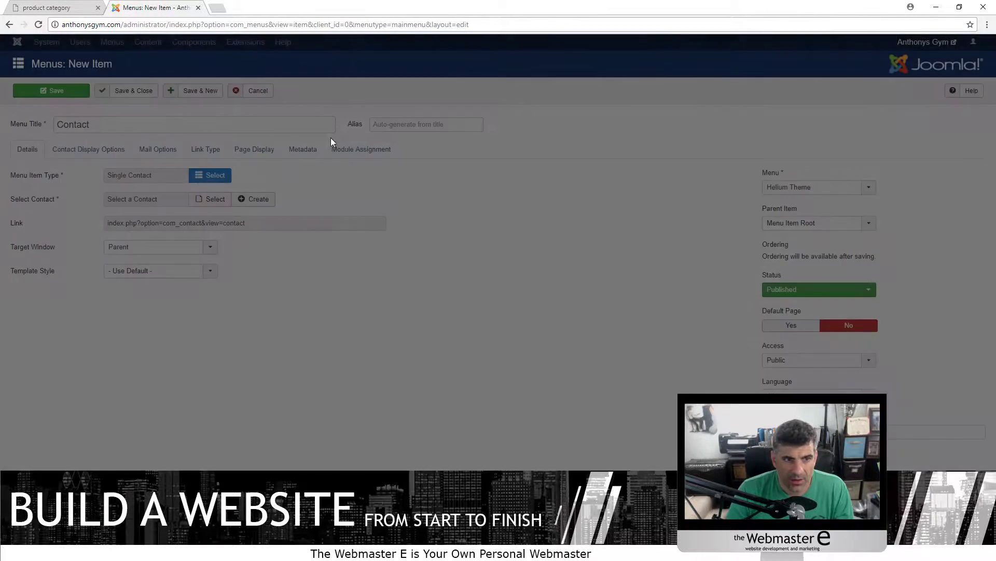
pyautogui.click(134, 91)
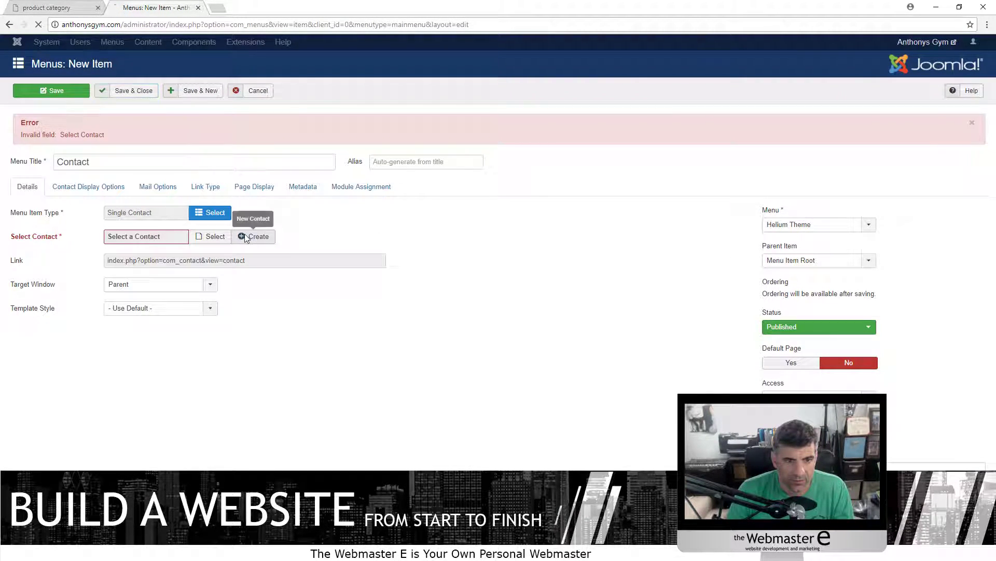
# Create and save a new contact named Anthonys Gym Contact Information for the menu item
pyautogui.click(257, 236)
pyautogui.click(189, 120)
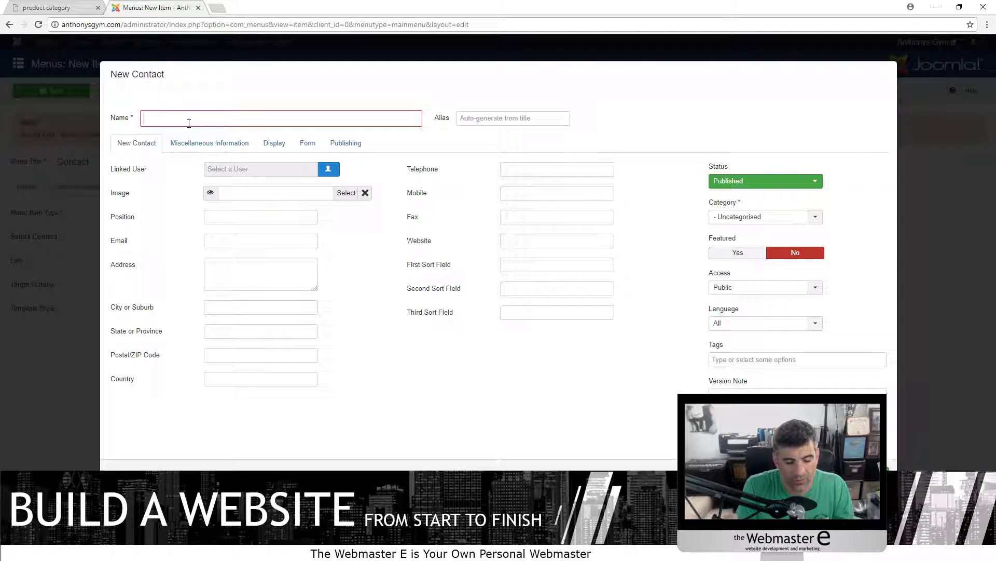
pyautogui.write('Anthonys G')
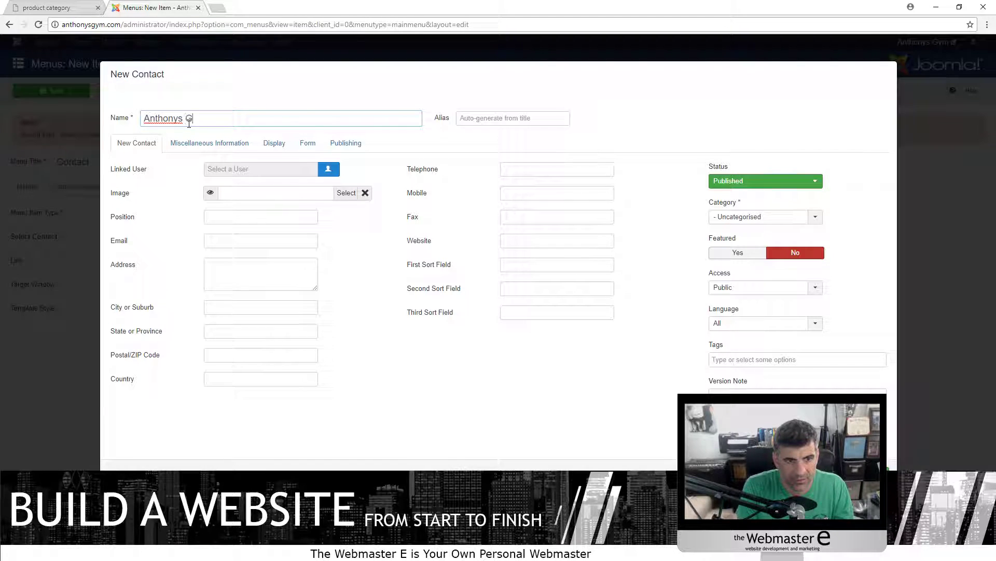
pyautogui.write('ym Contact Information')
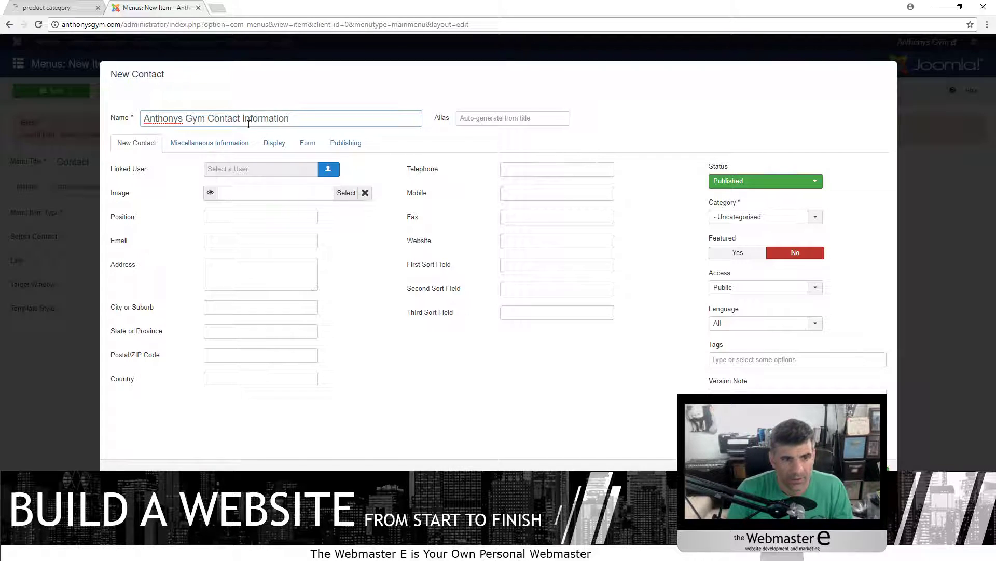
pyautogui.click(243, 214)
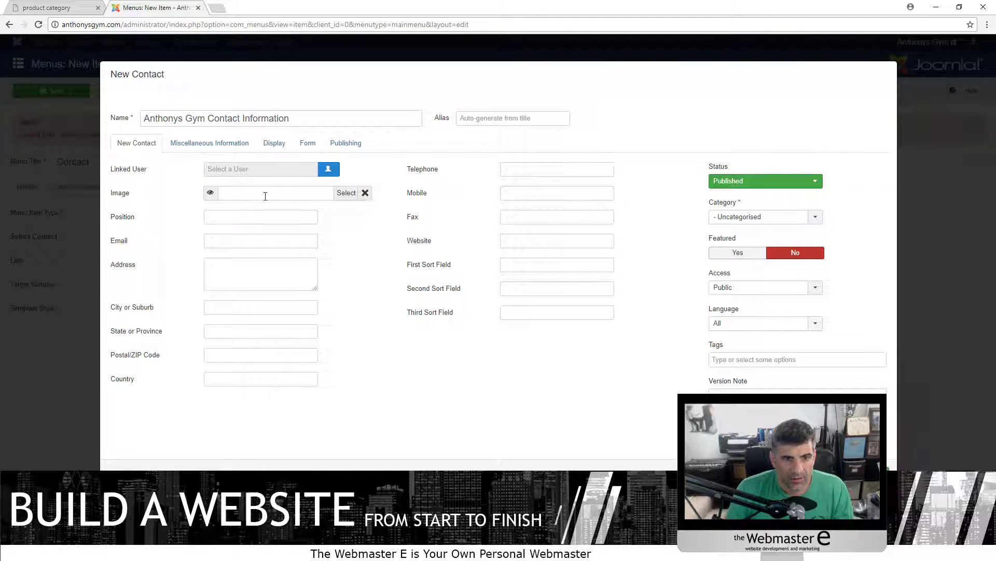
pyautogui.click(877, 473)
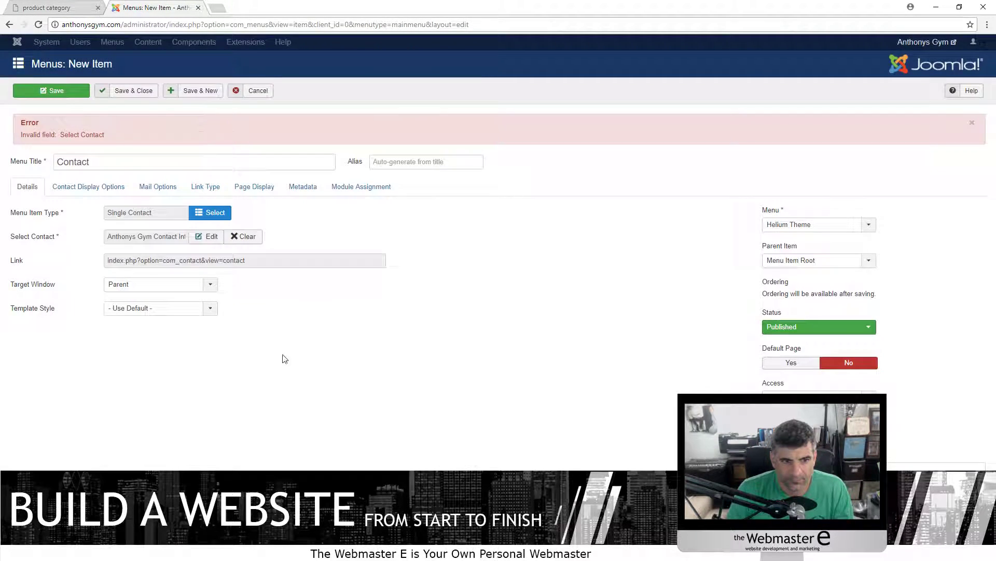
# Edit the assigned contact to link it to the Super User account, and save and close both the contact and the menu item
pyautogui.click(209, 236)
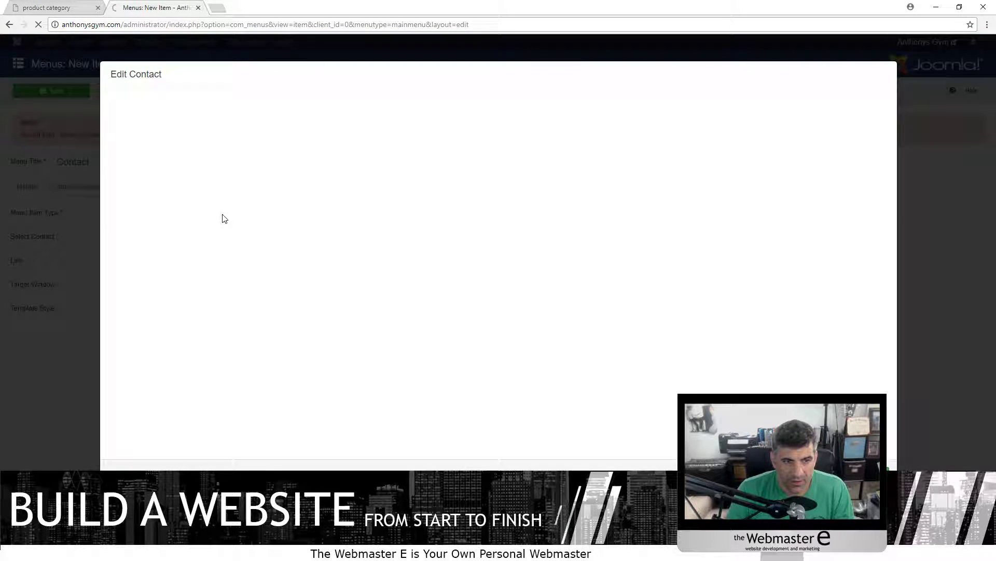
pyautogui.click(346, 193)
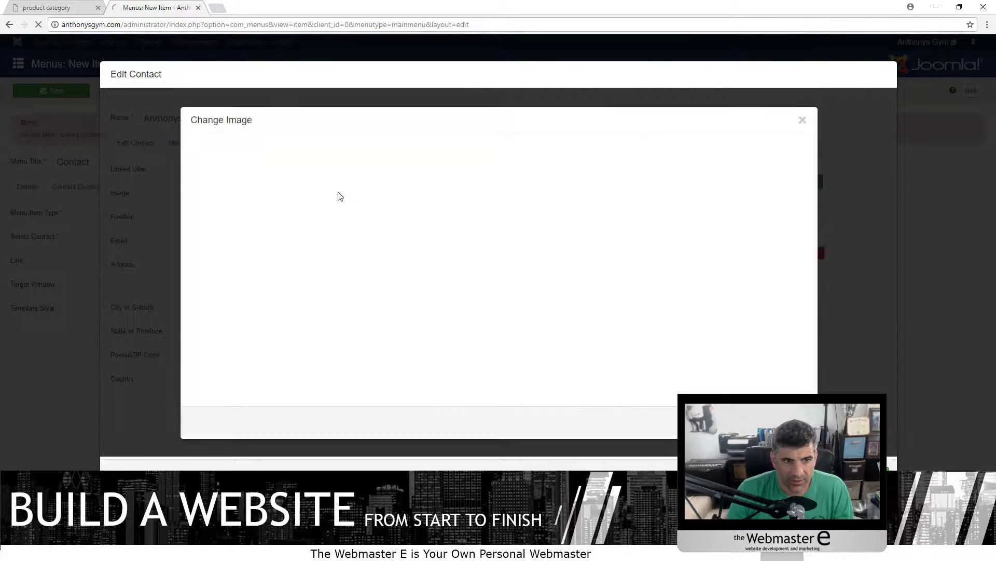
pyautogui.click(802, 121)
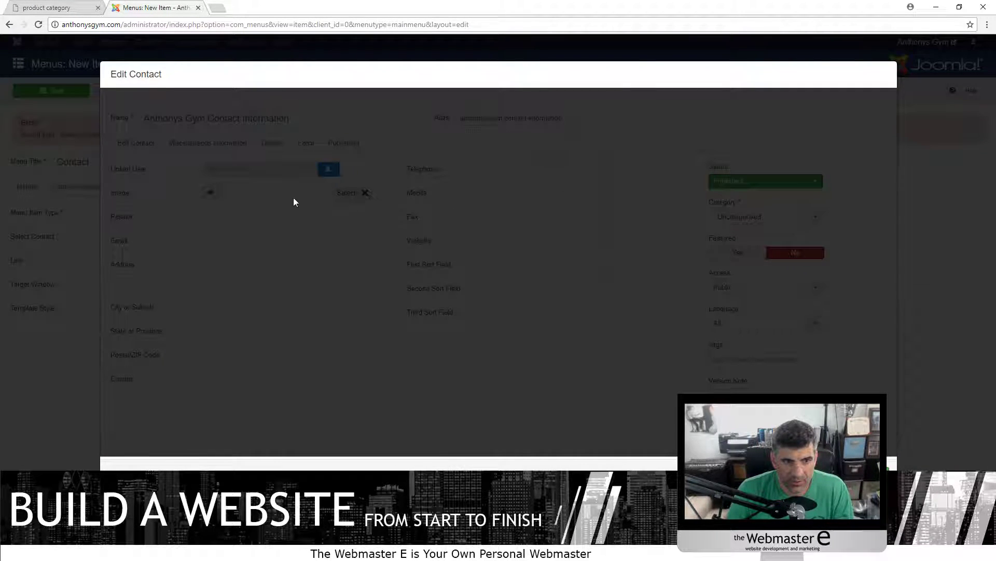
pyautogui.click(328, 168)
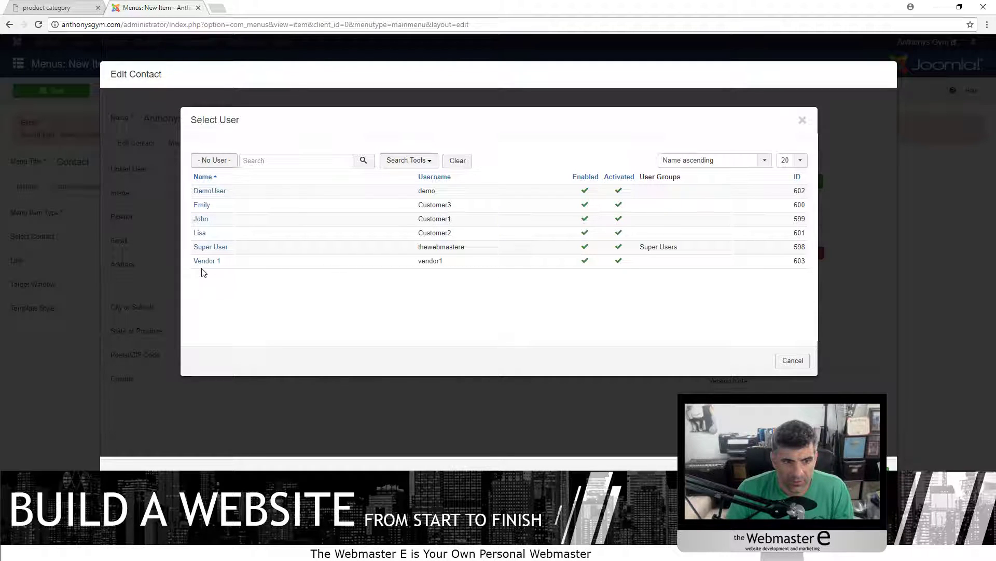
pyautogui.click(214, 248)
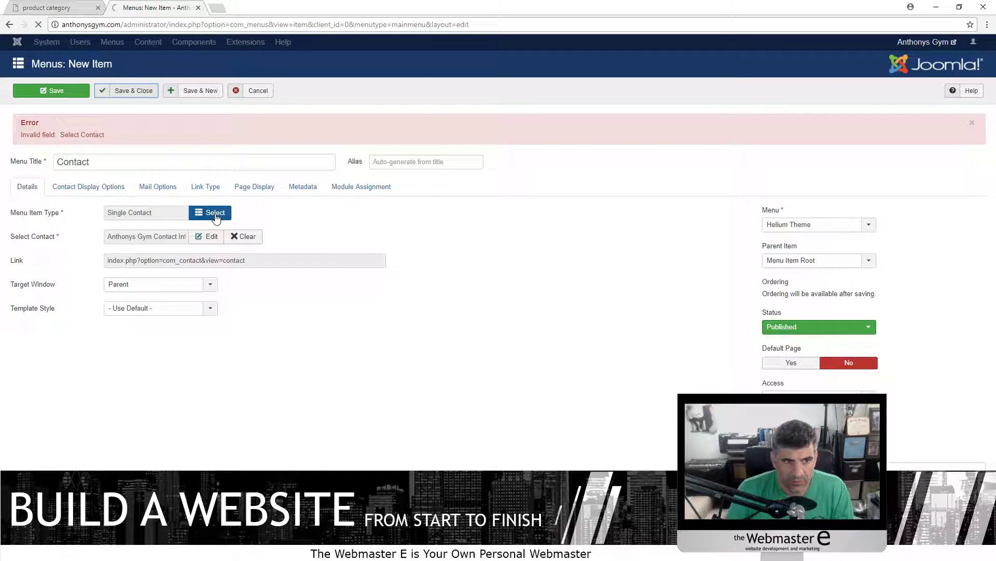
# Reload the front end, follow the Contact link, and expand and collapse the Contact Form section
pyautogui.click(60, 11)
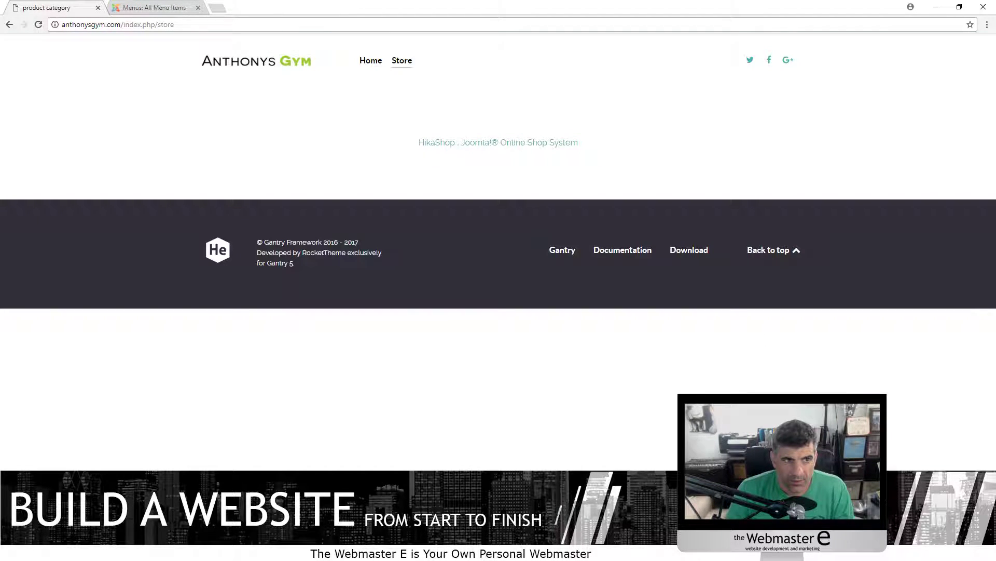
pyautogui.click(37, 25)
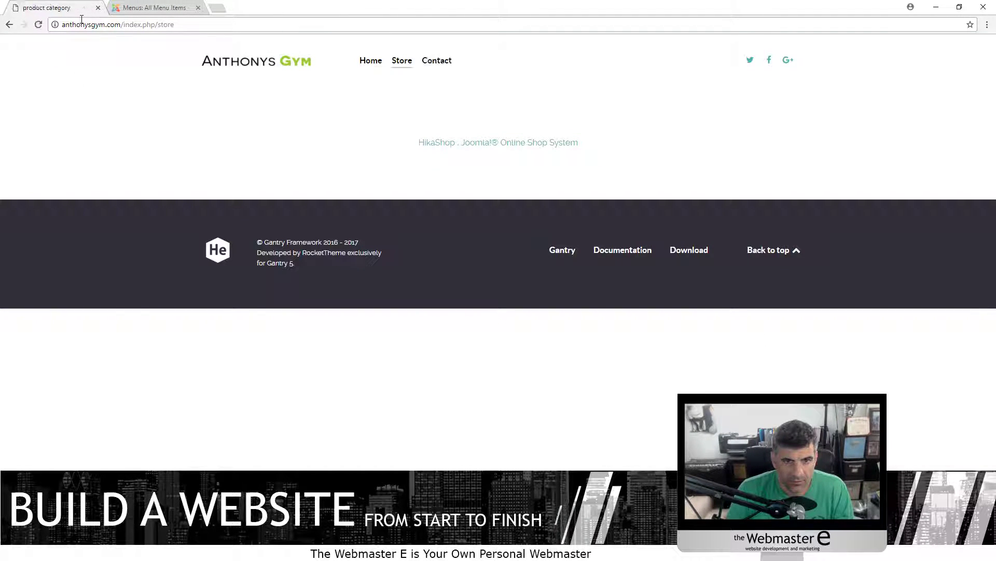
pyautogui.click(436, 62)
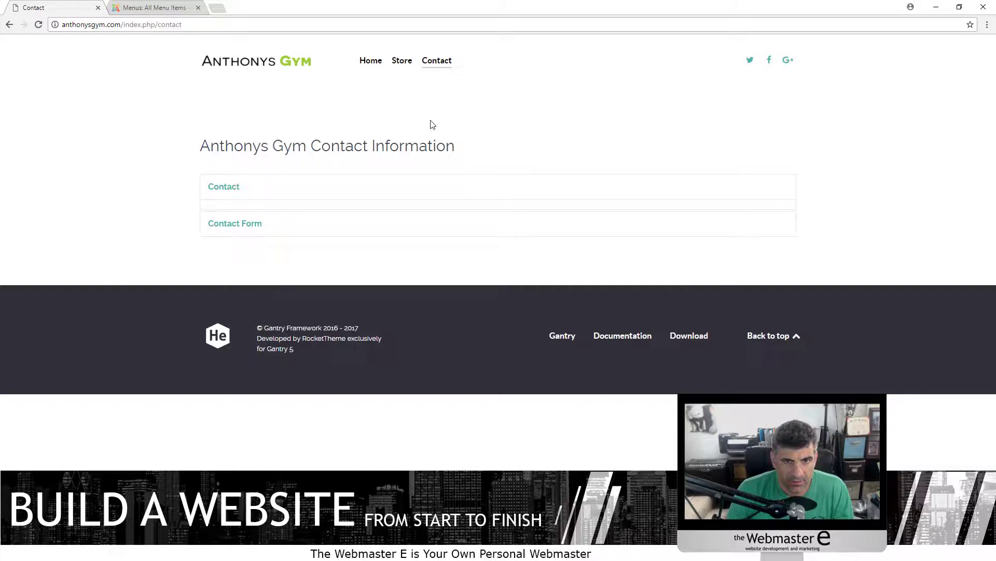
pyautogui.click(234, 229)
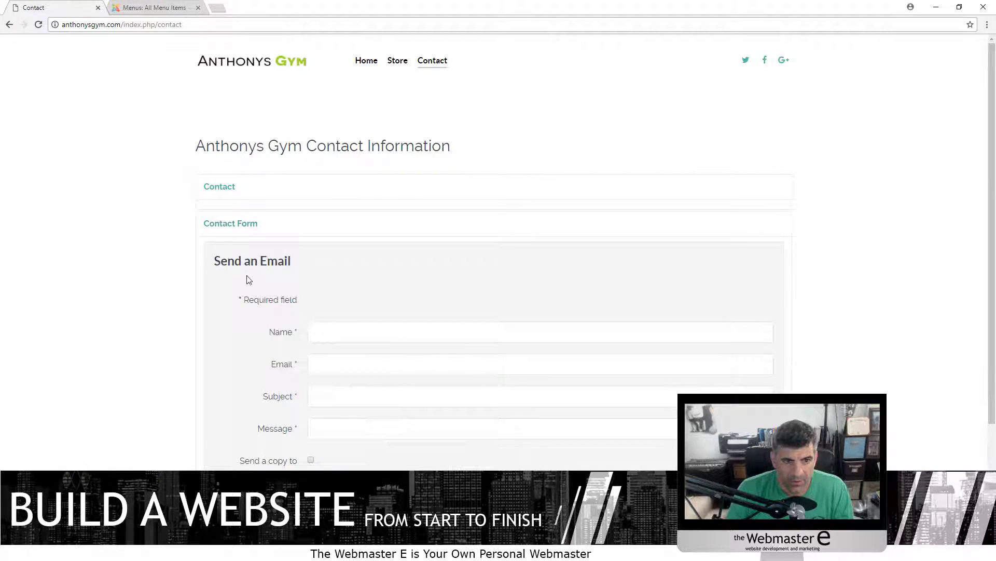
pyautogui.click(242, 232)
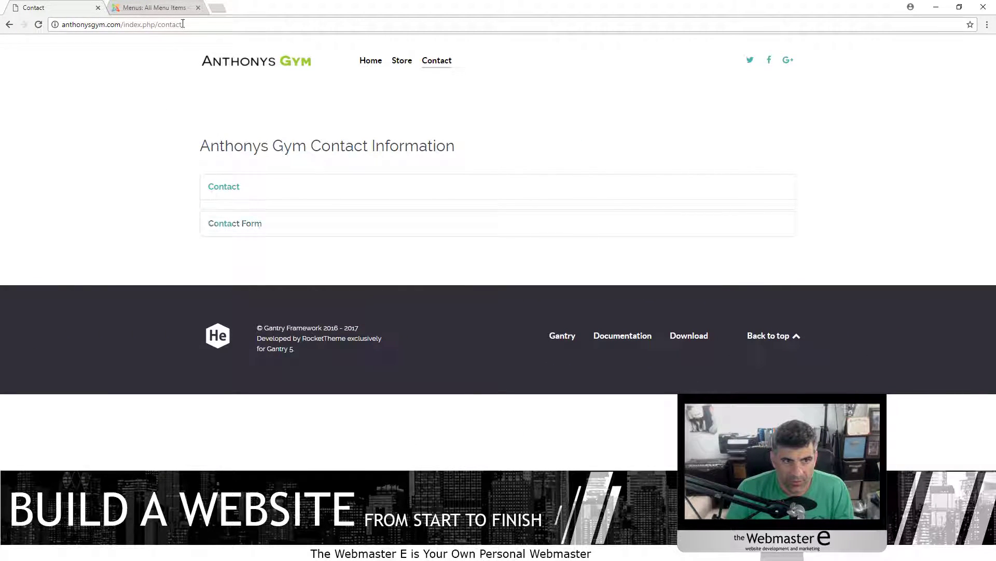
# Return to the administration, search the menu items for "contact" and open the Contact item for editing
pyautogui.click(182, 5)
pyautogui.moveTo(498, 160); pyautogui.dragTo(386, 159)
pyautogui.write('conta')
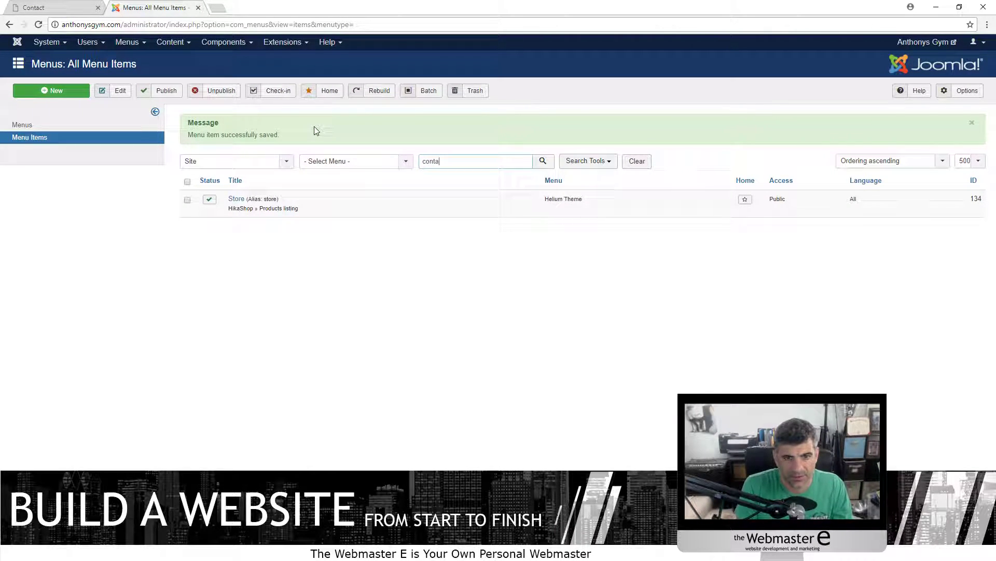
pyautogui.press('BackSpace')
pyautogui.press('BackSpace')
pyautogui.press('BackSpace')
pyautogui.write('ntact')
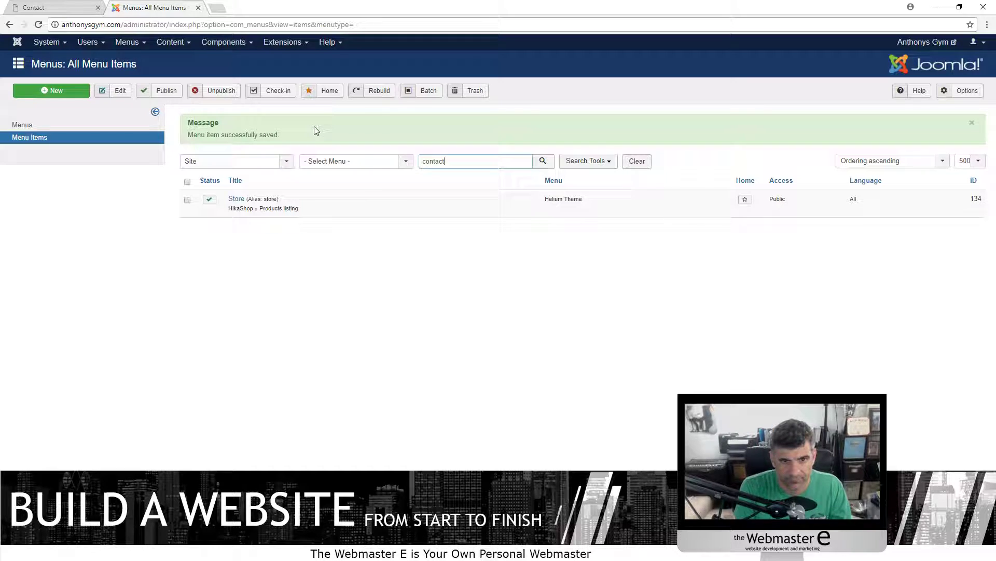
pyautogui.press('Return')
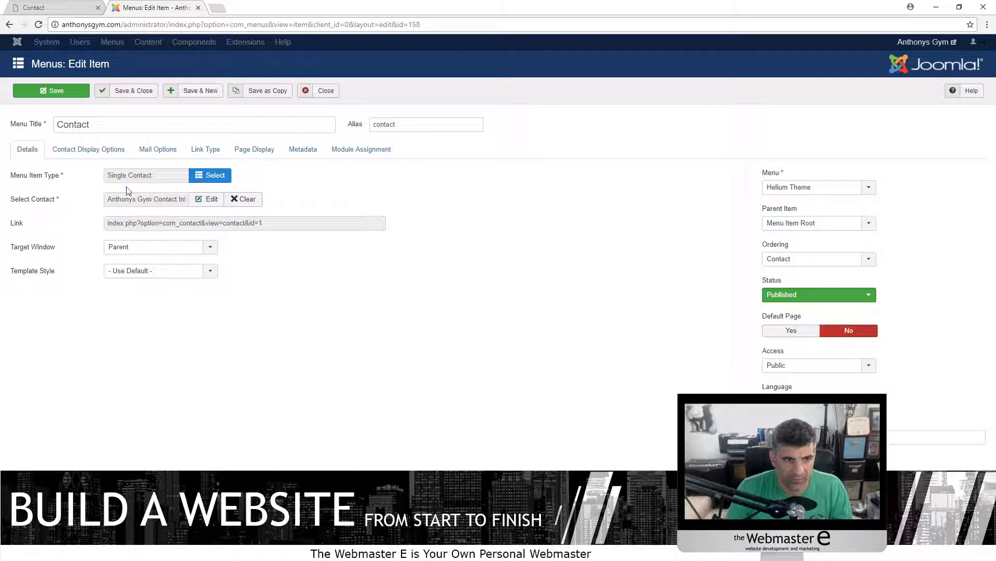
# Set the Contact menu item's display format to Plain and save the item
pyautogui.click(78, 147)
pyautogui.click(151, 176)
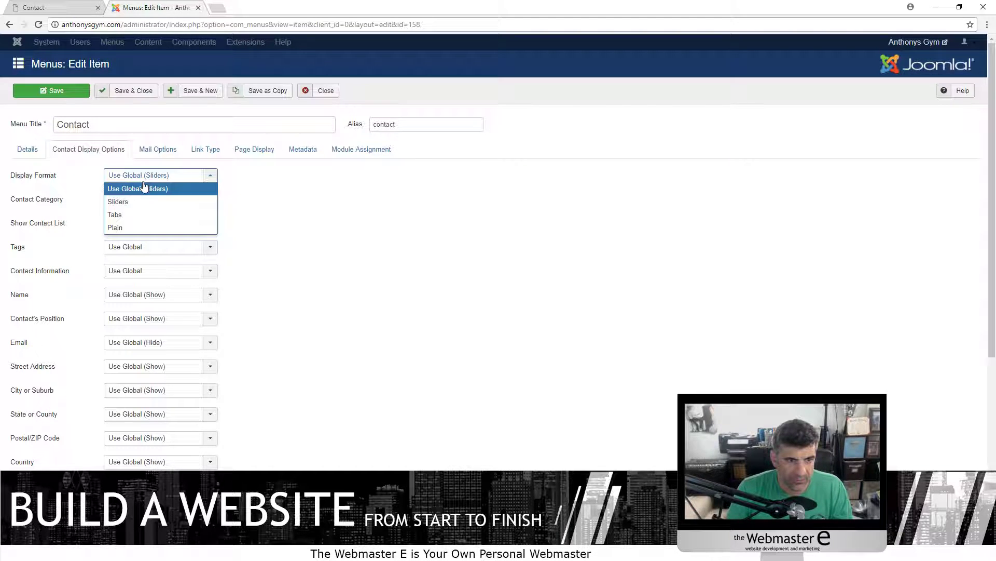
pyautogui.click(129, 227)
pyautogui.moveTo(25, 180)
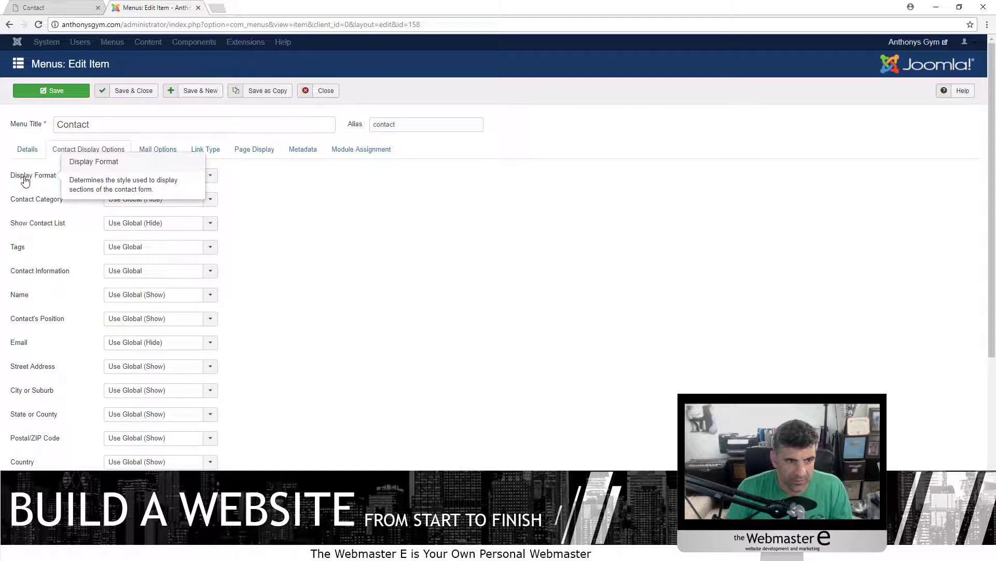
pyautogui.click(75, 93)
# Reload the front-end Contact page and look over the contact form's layout
pyautogui.click(54, 8)
pyautogui.click(38, 25)
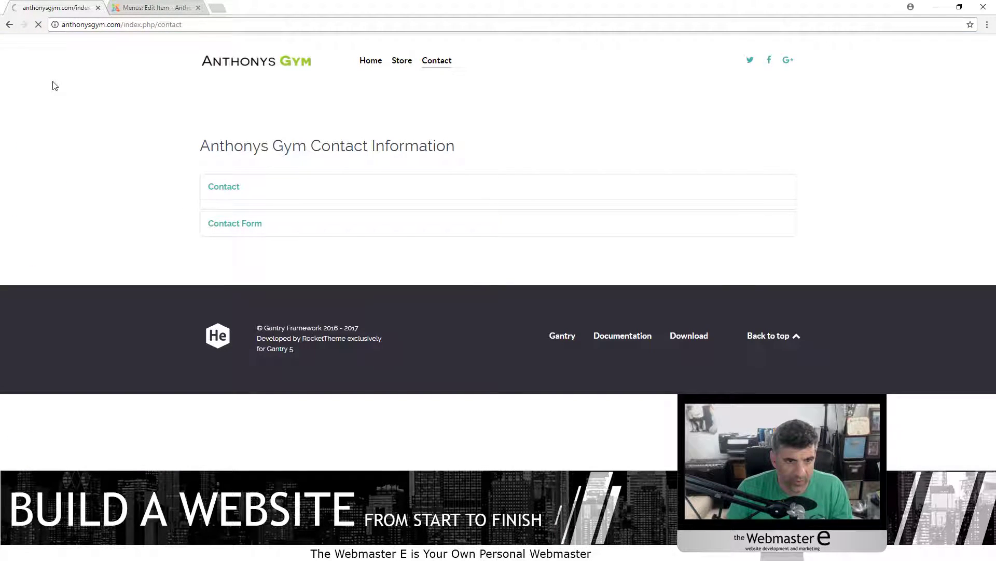
pyautogui.scroll(-2, 550, 314)
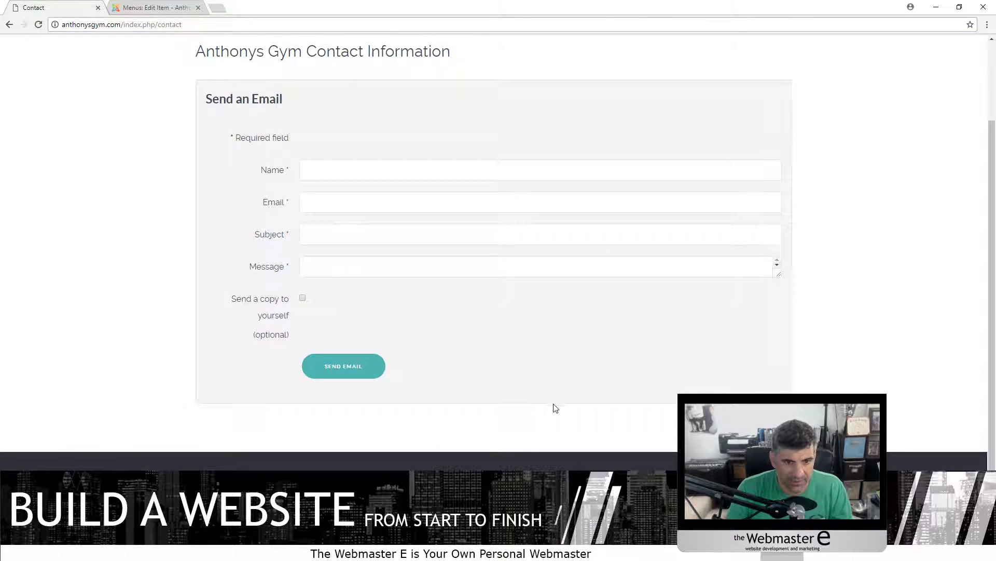
pyautogui.scroll(1, 561, 405)
# Enter "asdf" as test text in the contact form's Name, Email and Subject fields, and revisit the Home, Store and Contact pages
pyautogui.click(367, 222)
pyautogui.write('asdf')
pyautogui.click(334, 253)
pyautogui.write('asdf')
pyautogui.click(358, 289)
pyautogui.write('asdf')
pyautogui.scroll(1, 409, 378)
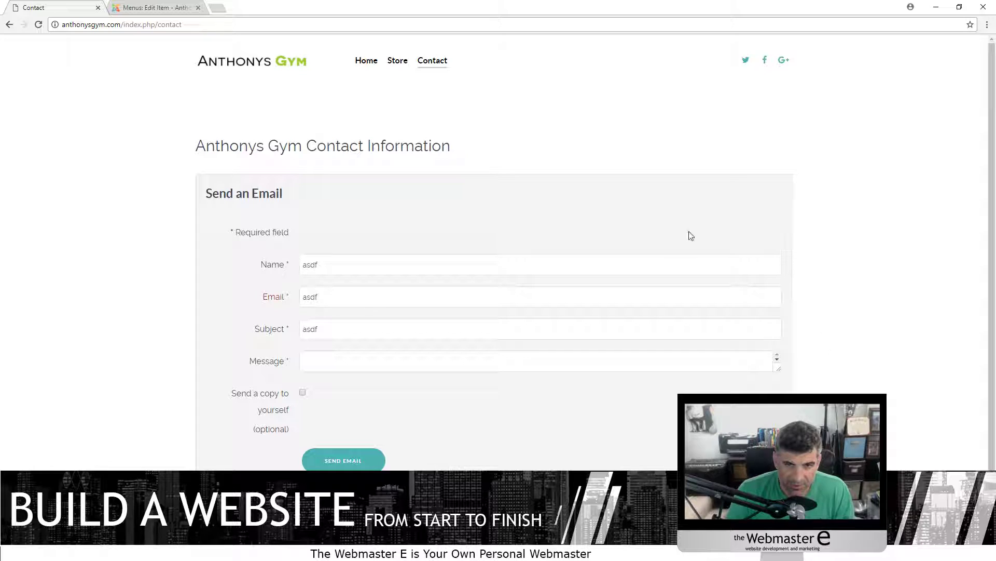
pyautogui.click(367, 62)
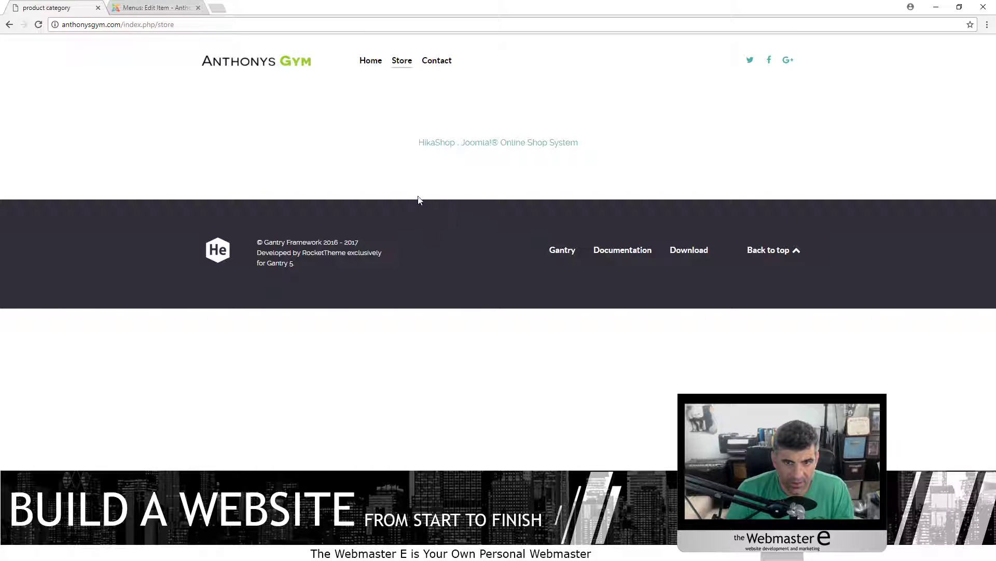
pyautogui.click(426, 63)
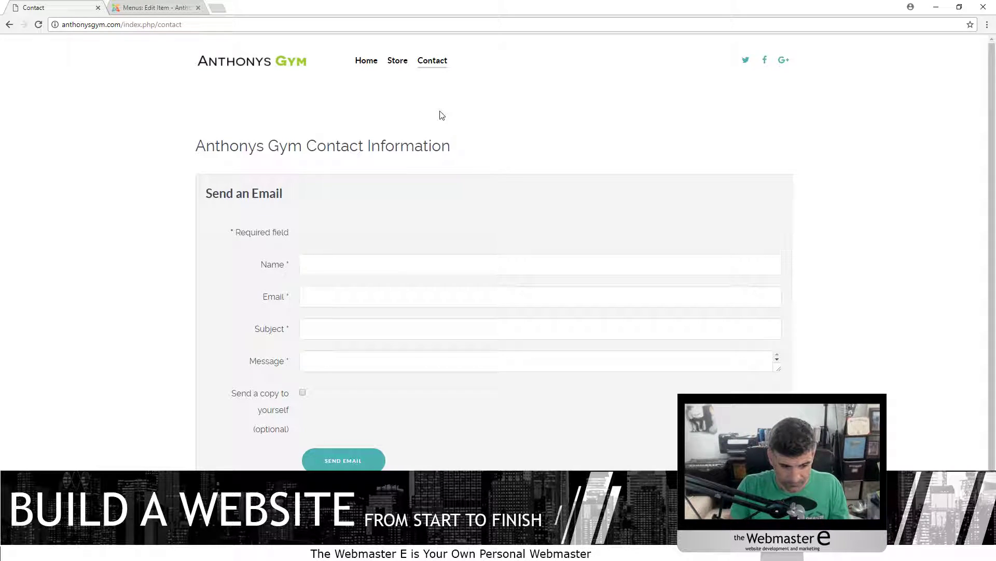
# Return to the administration, close the Contact menu item and open the HikaShop component
pyautogui.click(128, 9)
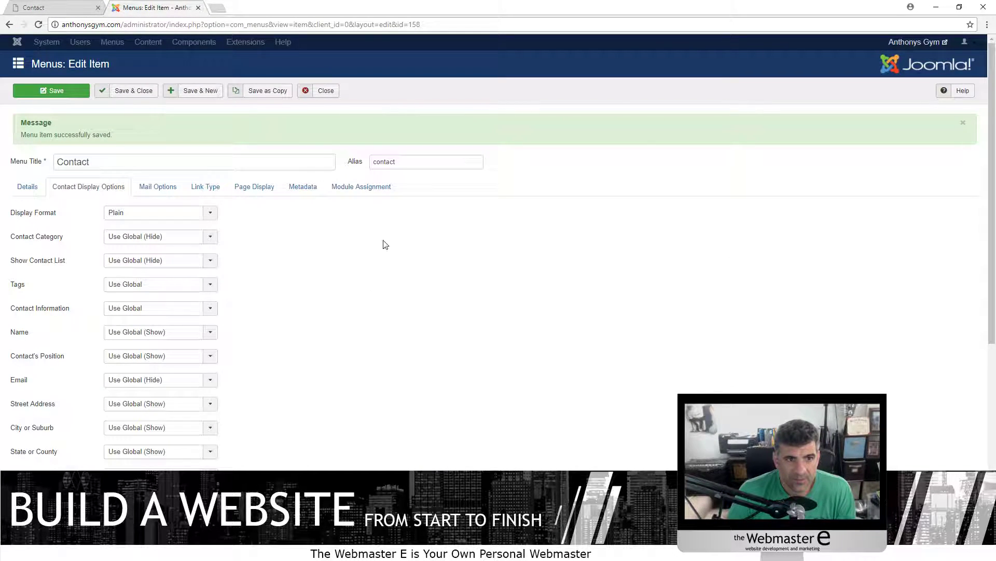
pyautogui.click(324, 91)
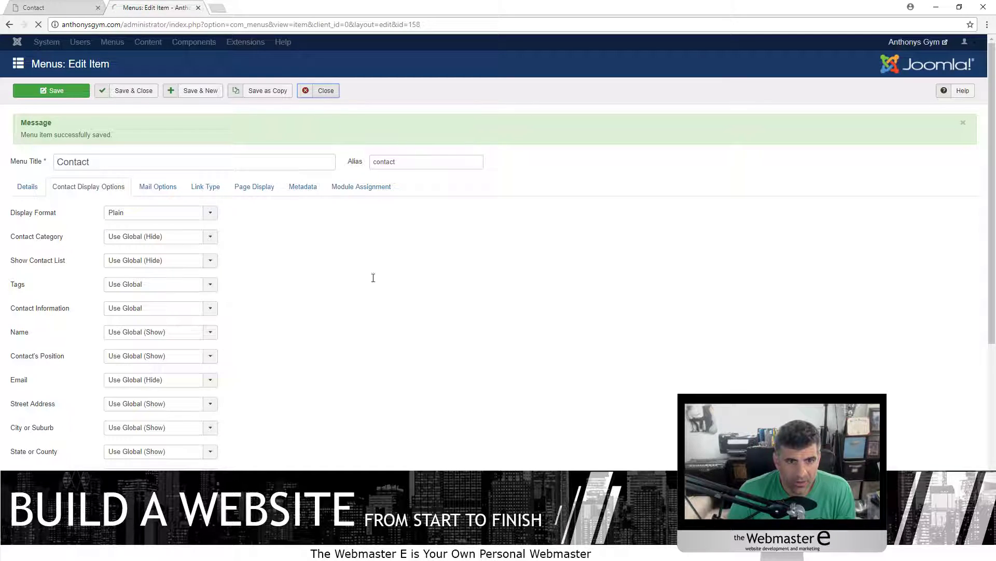
pyautogui.click(229, 44)
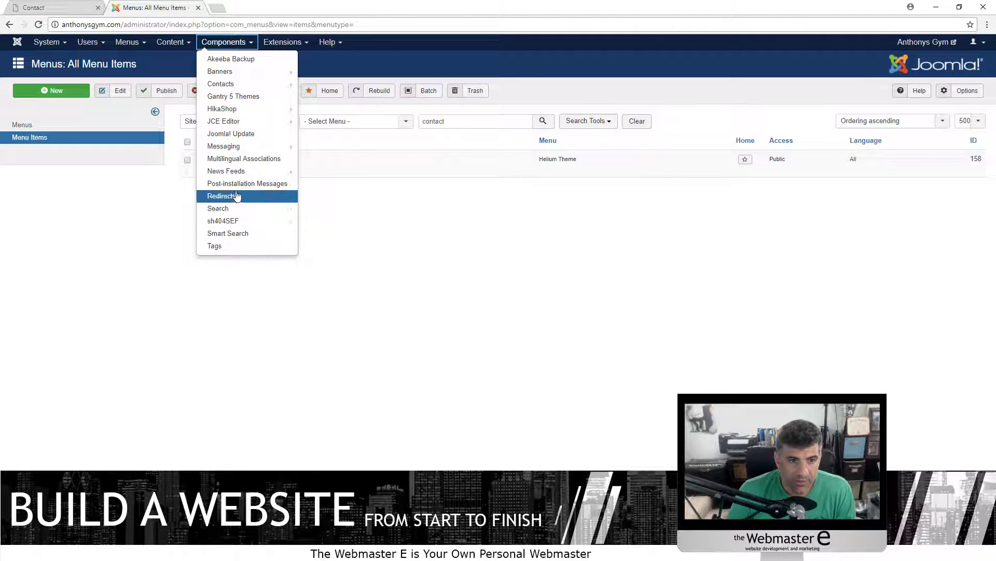
pyautogui.click(228, 108)
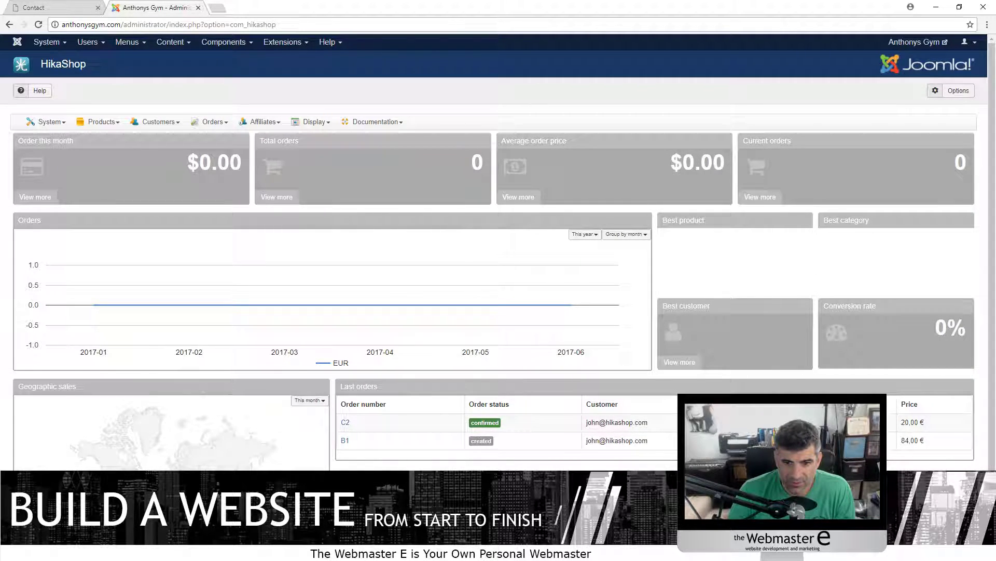
# Look over the HikaShop dashboard and documentation, and open the shop's Configuration page
pyautogui.scroll(-2, 540, 435)
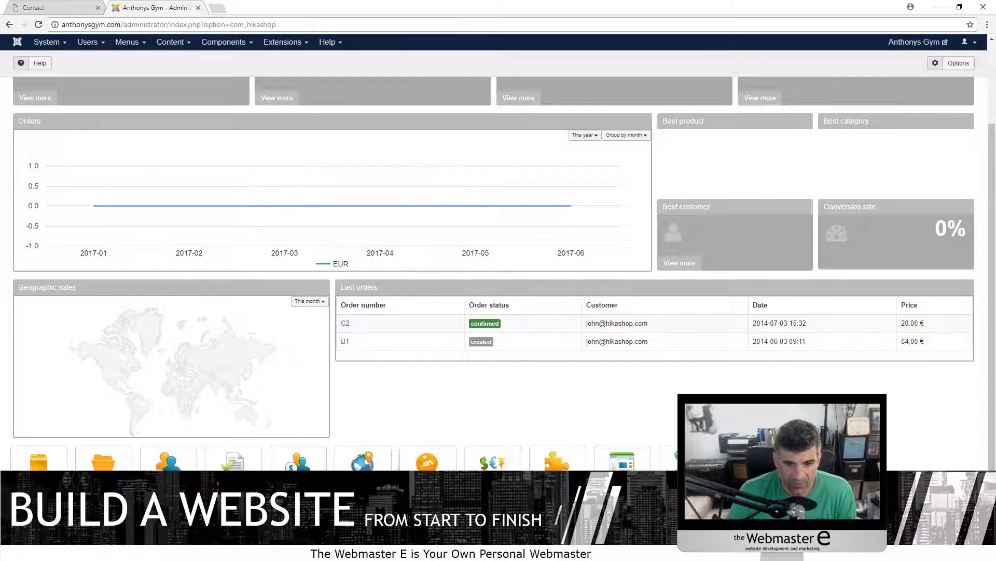
pyautogui.click(928, 466)
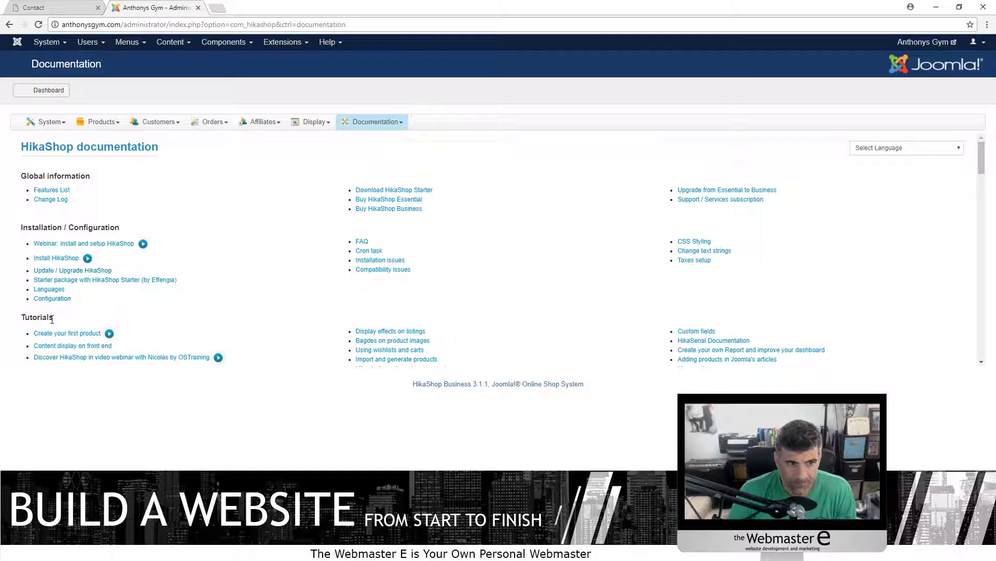
pyautogui.click(45, 126)
pyautogui.click(58, 139)
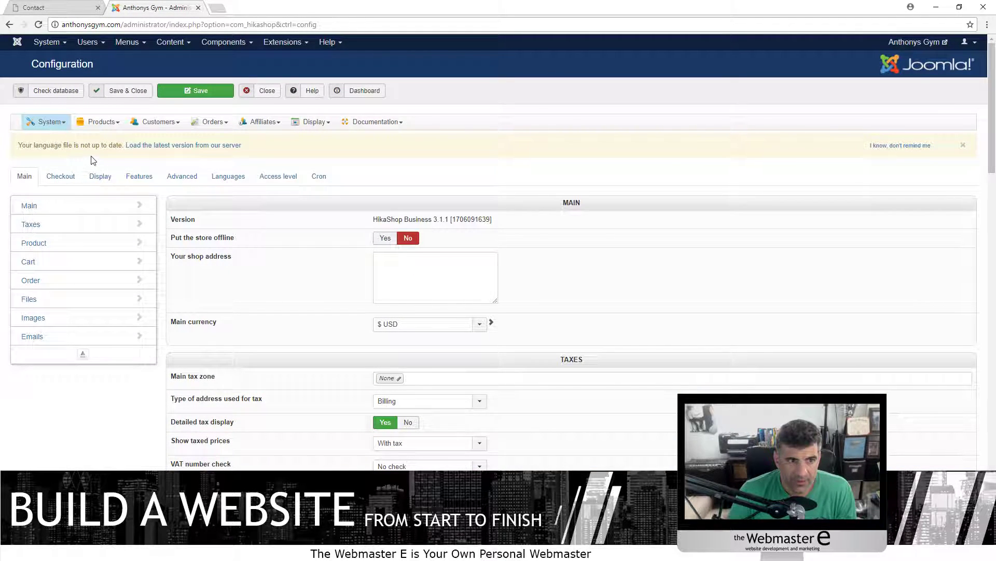
# Load the latest en-GB language file from the HikaShop server, save it, and reload the Configuration page
pyautogui.click(166, 147)
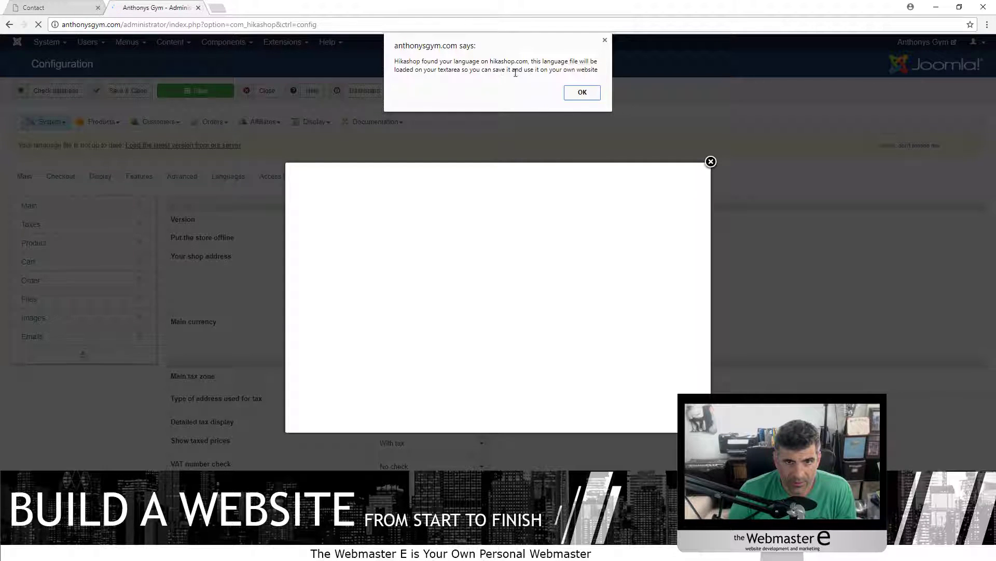
pyautogui.click(582, 92)
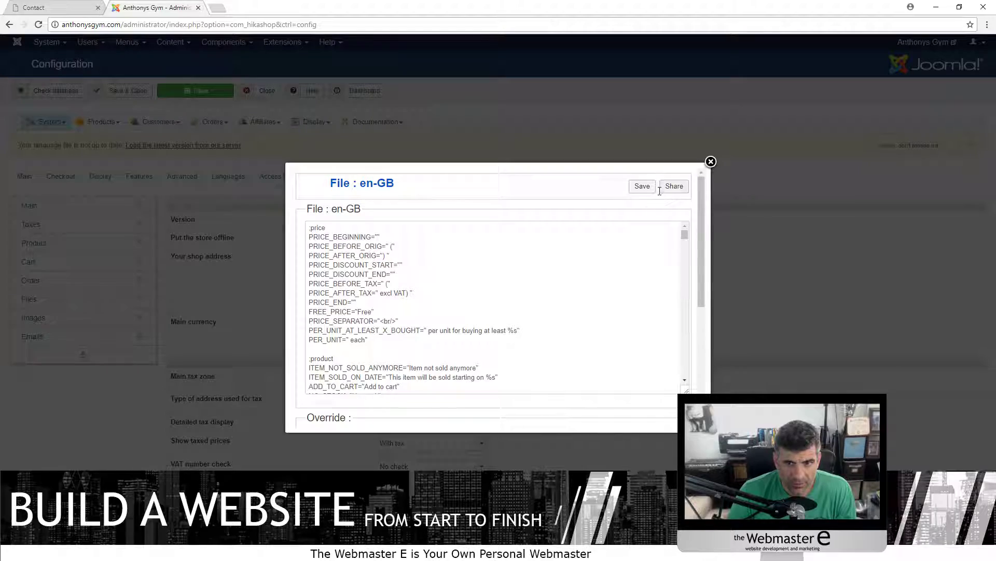
pyautogui.click(641, 187)
pyautogui.scroll(-10, 510, 348)
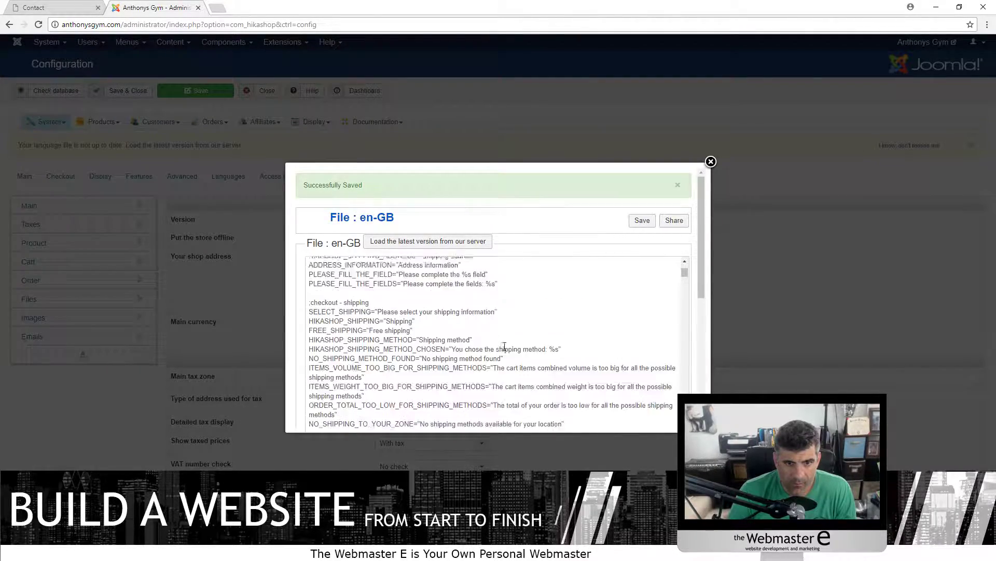
pyautogui.scroll(-10, 593, 351)
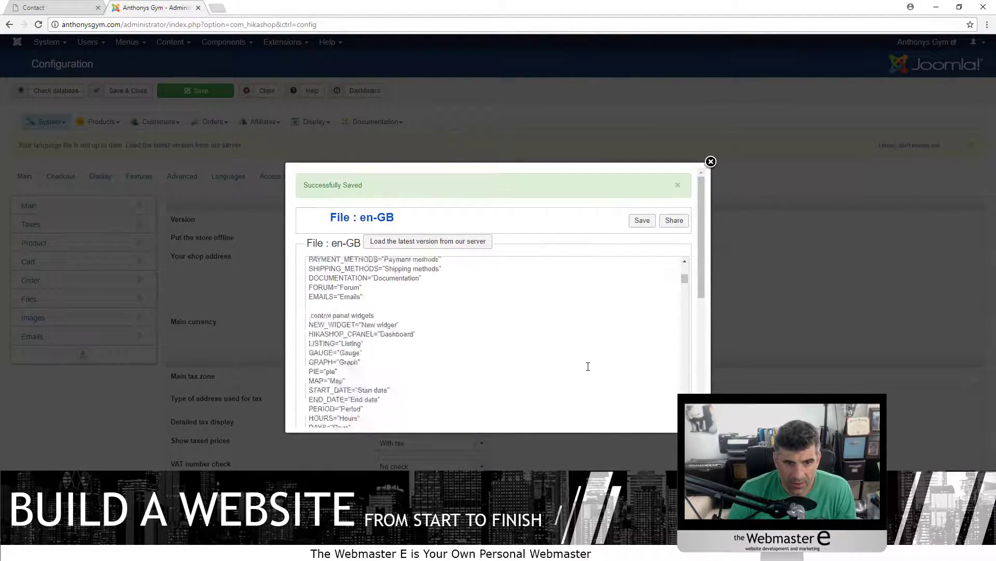
pyautogui.click(639, 223)
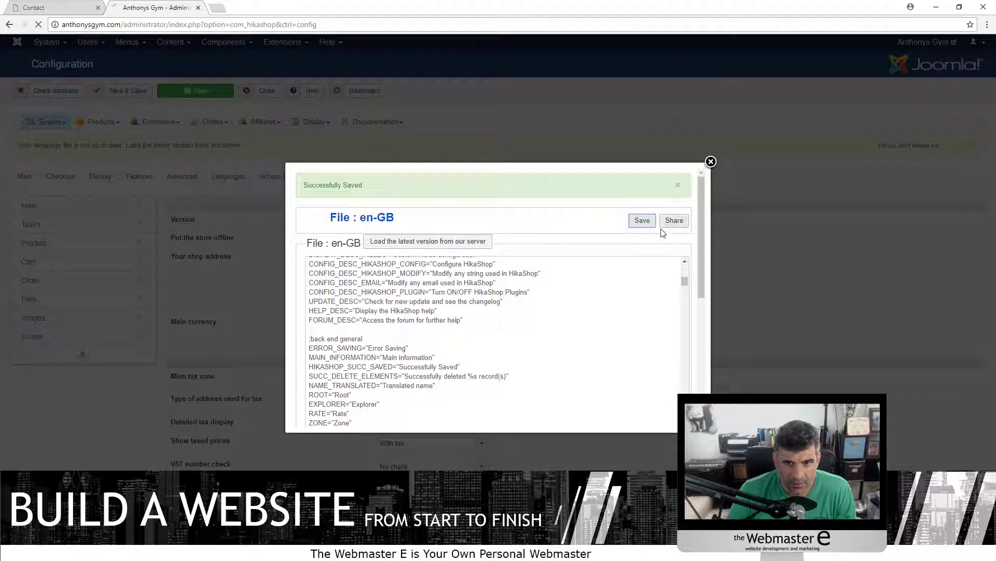
pyautogui.click(710, 162)
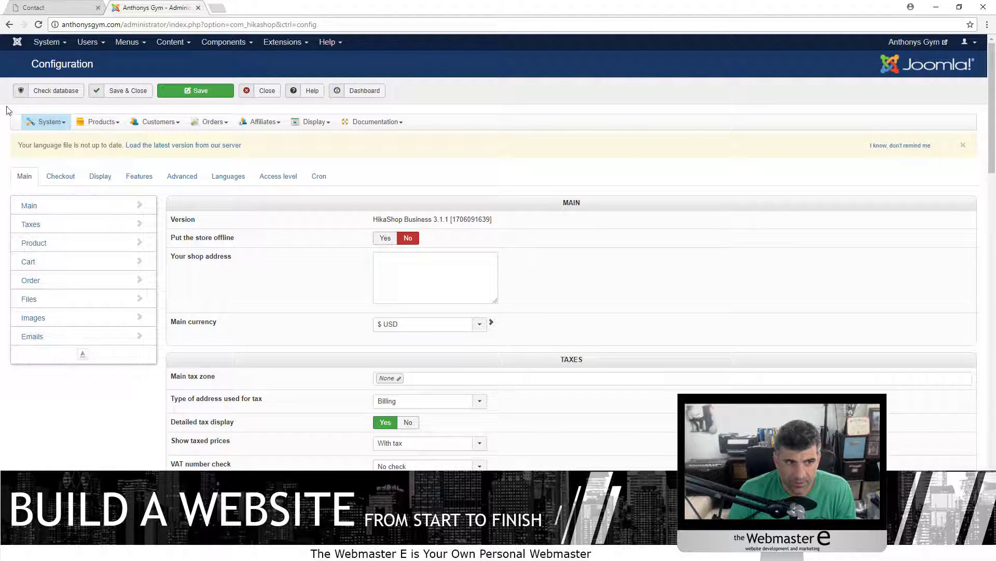
pyautogui.click(37, 25)
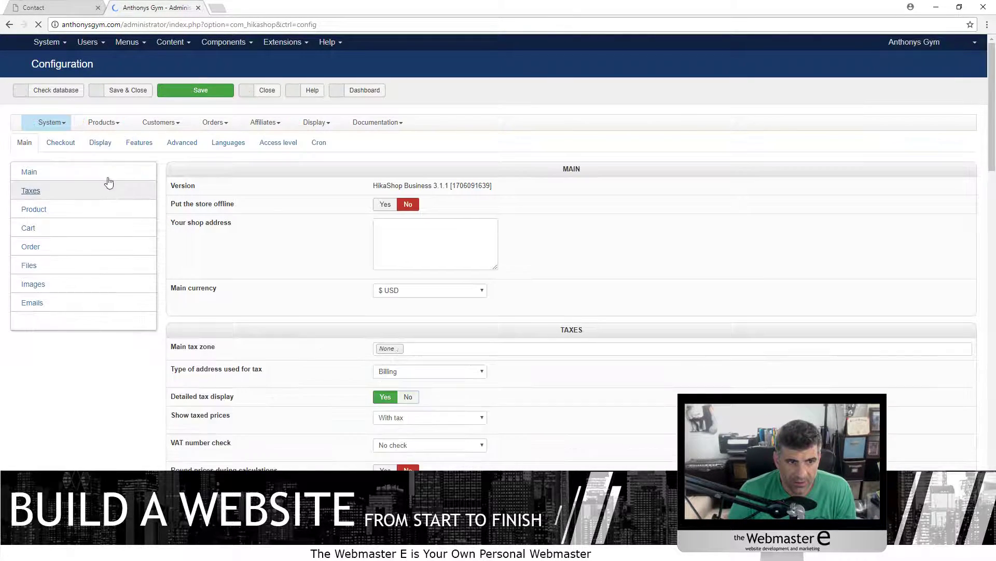
# Examine the main configuration's shop address, currency, tax and product settings and their explanations
pyautogui.moveTo(201, 202)
pyautogui.moveTo(212, 225)
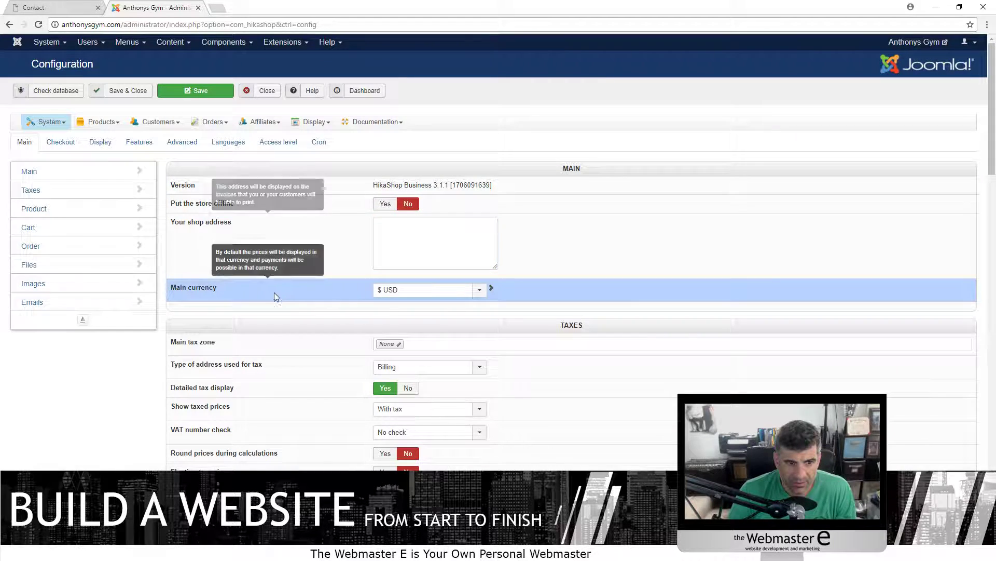
pyautogui.scroll(-1, 416, 303)
pyautogui.moveTo(245, 311)
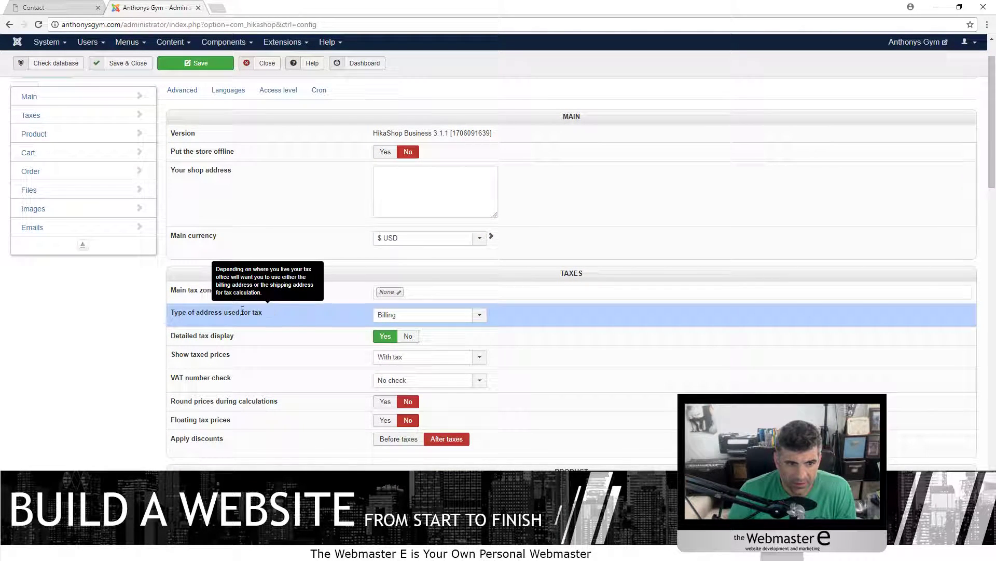
pyautogui.scroll(-1, 307, 345)
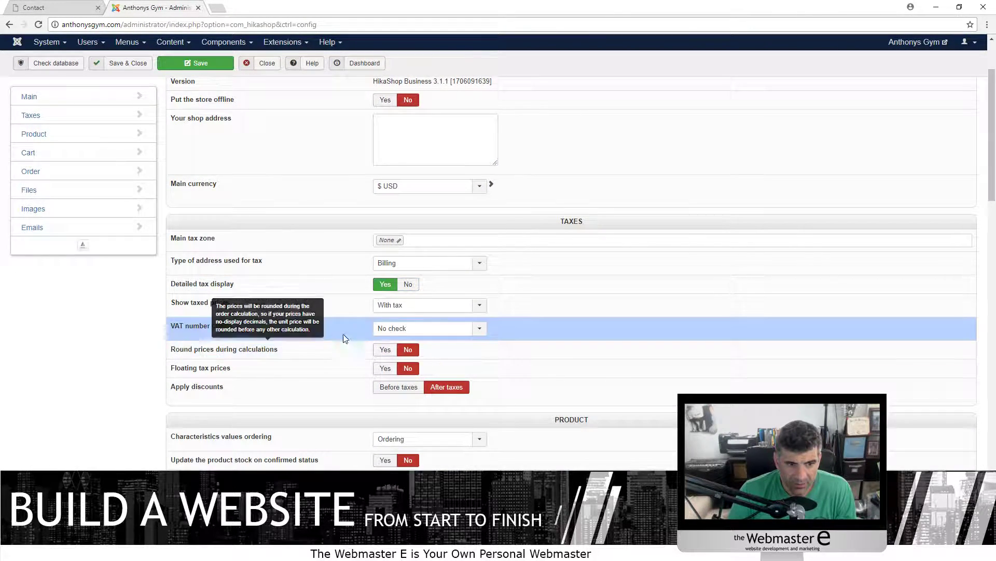
pyautogui.scroll(-1, 387, 333)
pyautogui.scroll(3, 356, 335)
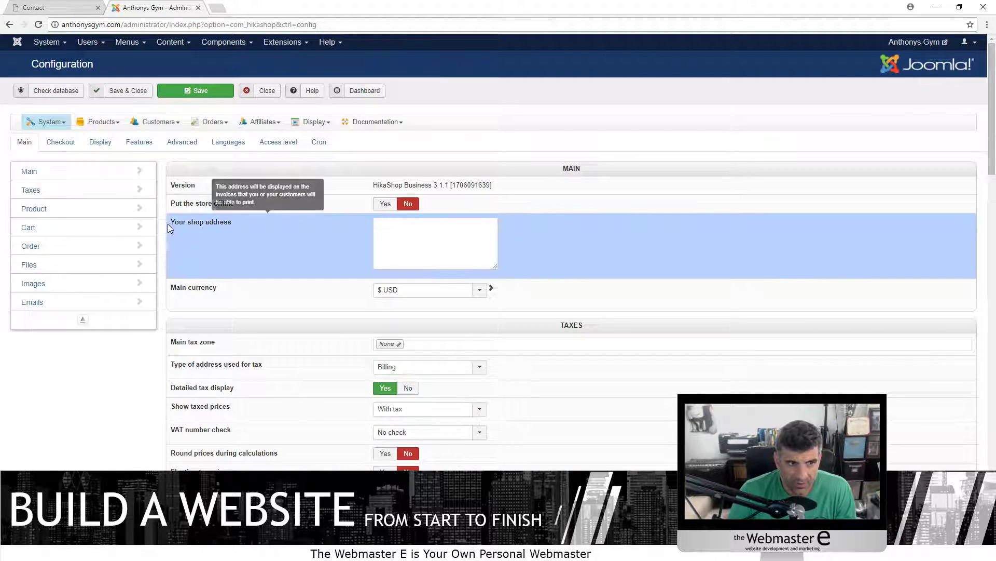
# Examine the checkout configuration, including the checkout workflow and the Force SSL on checkout option
pyautogui.click(71, 145)
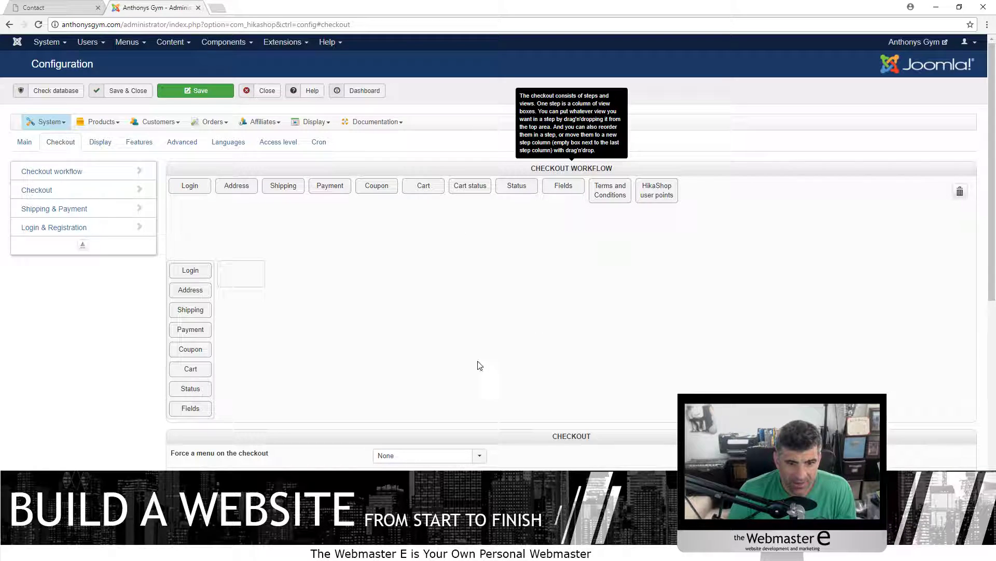
pyautogui.scroll(-4, 403, 384)
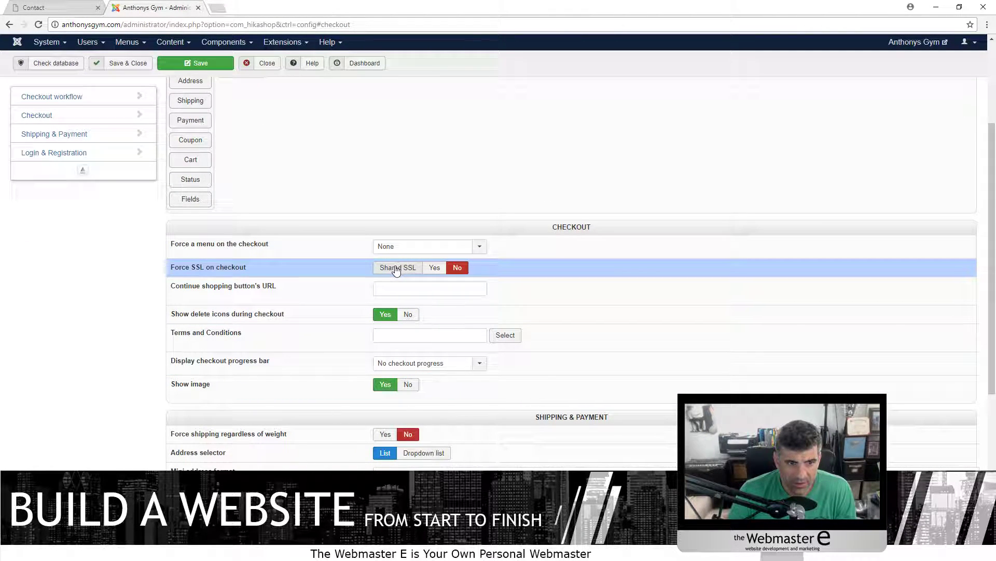
pyautogui.moveTo(241, 287)
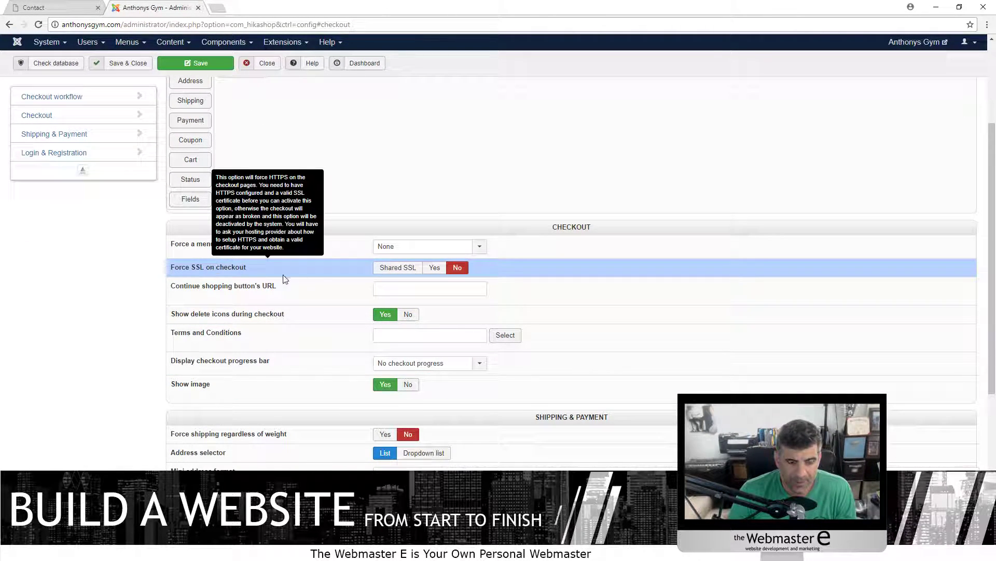
# Review the HikaShop checkout settings down to login and registration, and look over the display and feature settings
pyautogui.scroll(-5, 387, 441)
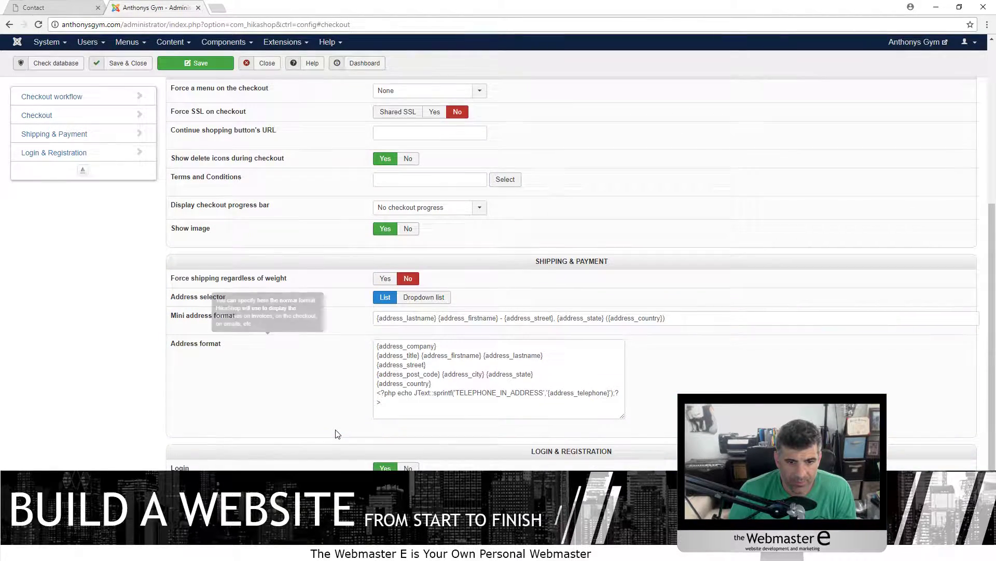
pyautogui.scroll(-2, 452, 421)
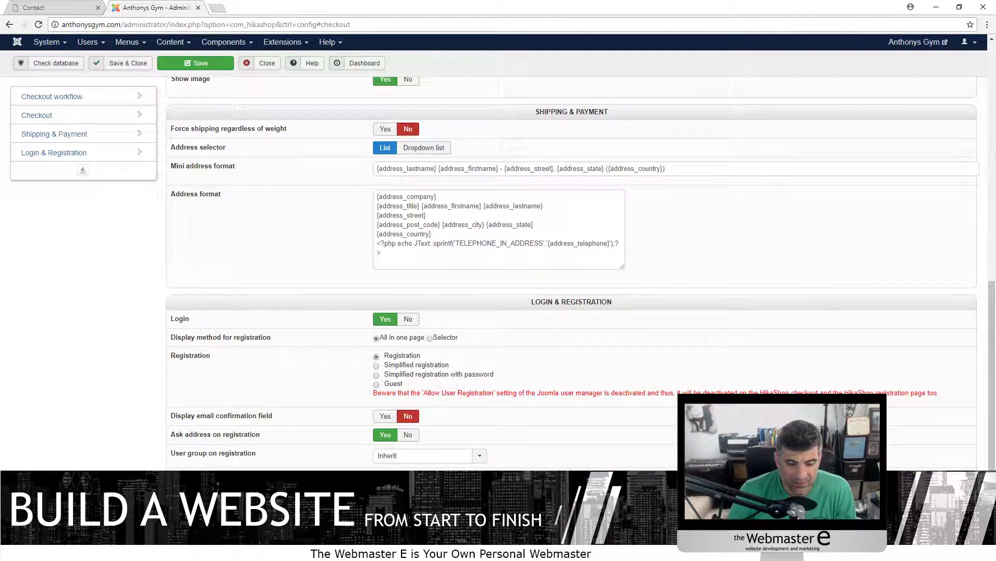
pyautogui.scroll(10, 275, 467)
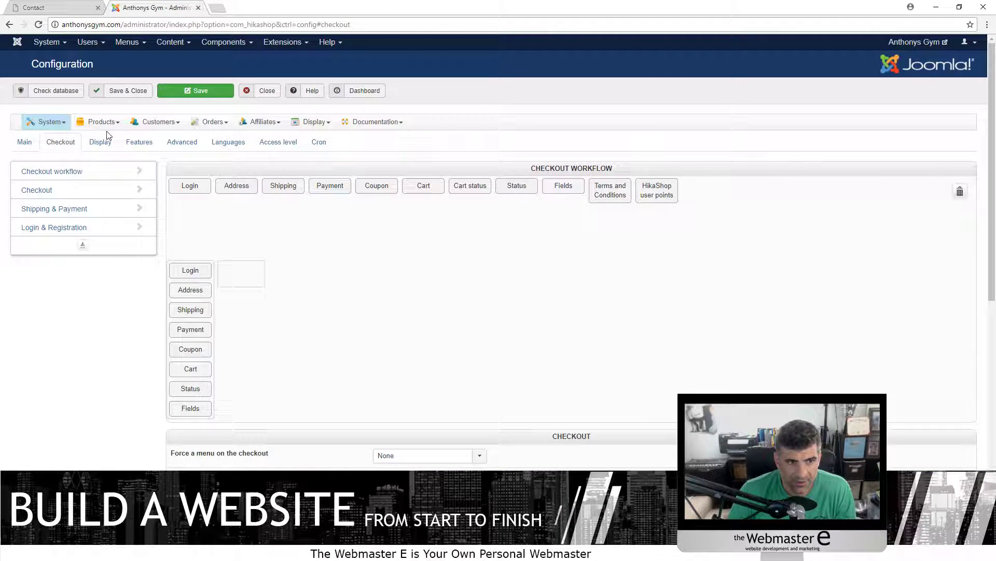
pyautogui.click(99, 141)
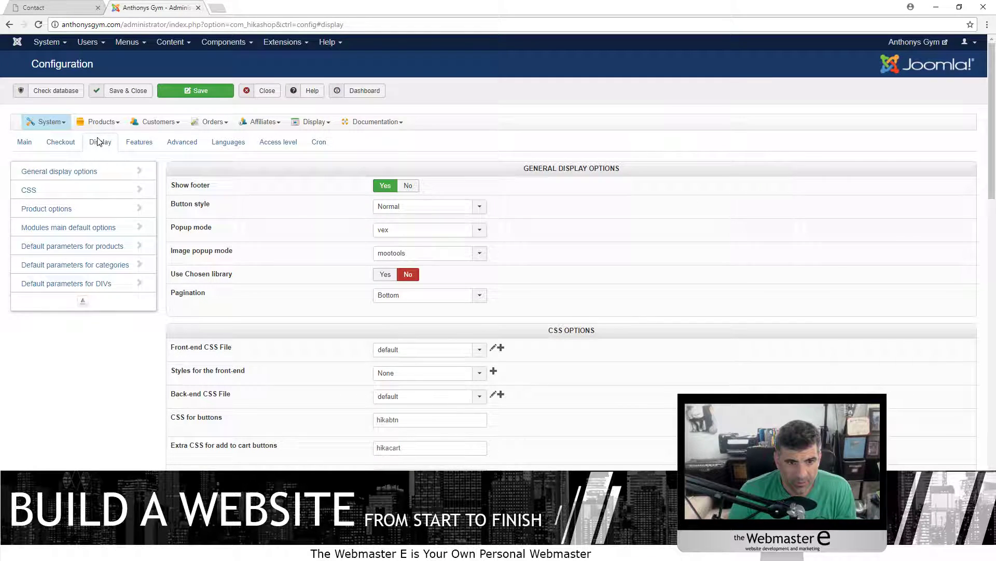
pyautogui.click(146, 146)
# Open the shop's product list and view the Brown shoes product's details
pyautogui.moveTo(101, 122)
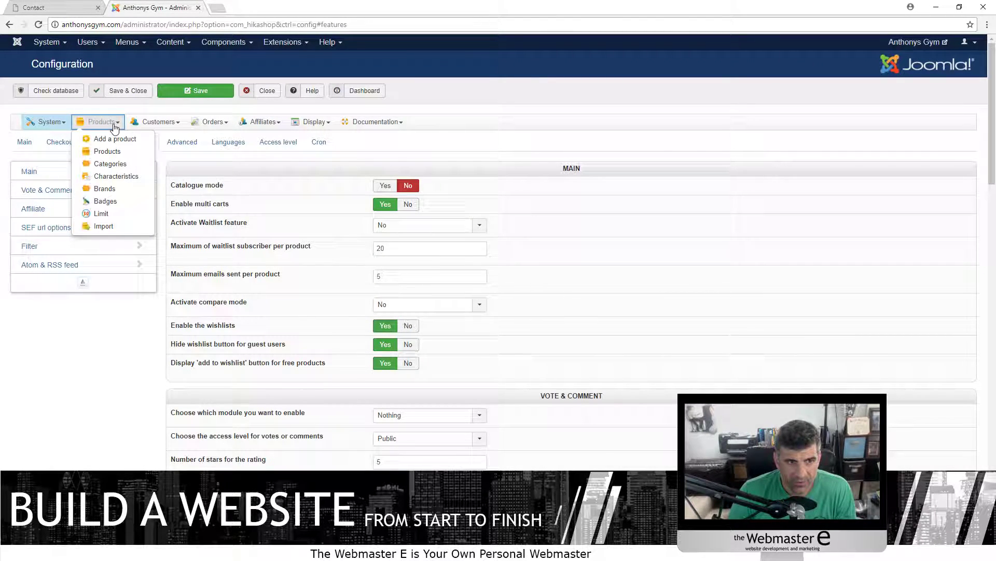
pyautogui.click(112, 149)
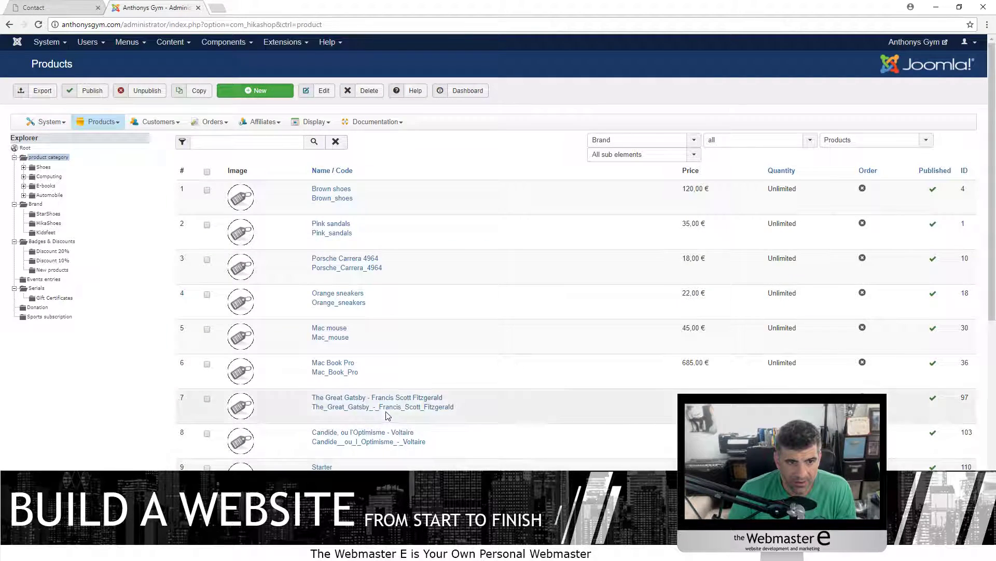
pyautogui.click(332, 189)
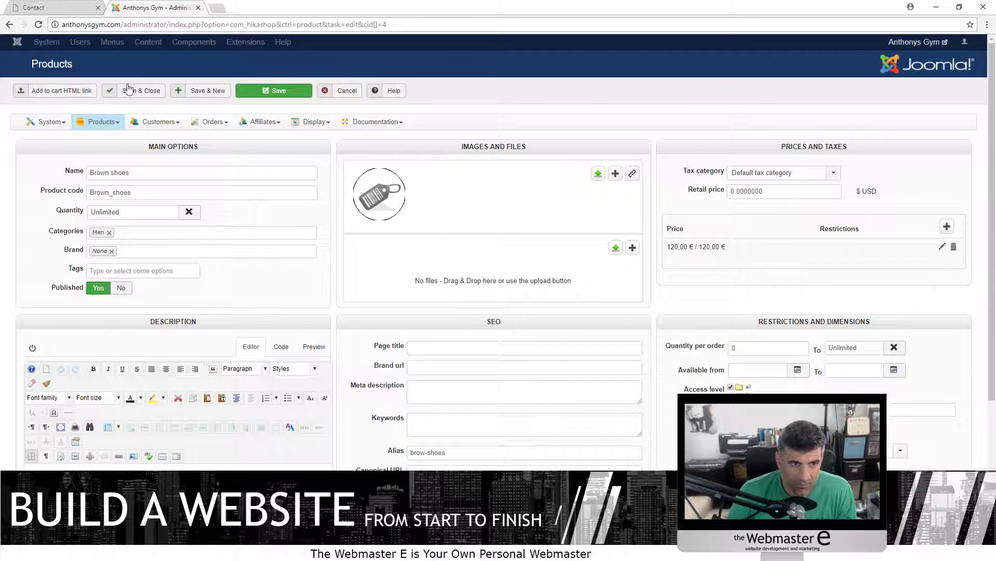
# Open a blank new product form, examine its options, images, prices, description and SEO sections, and cancel it
pyautogui.click(110, 120)
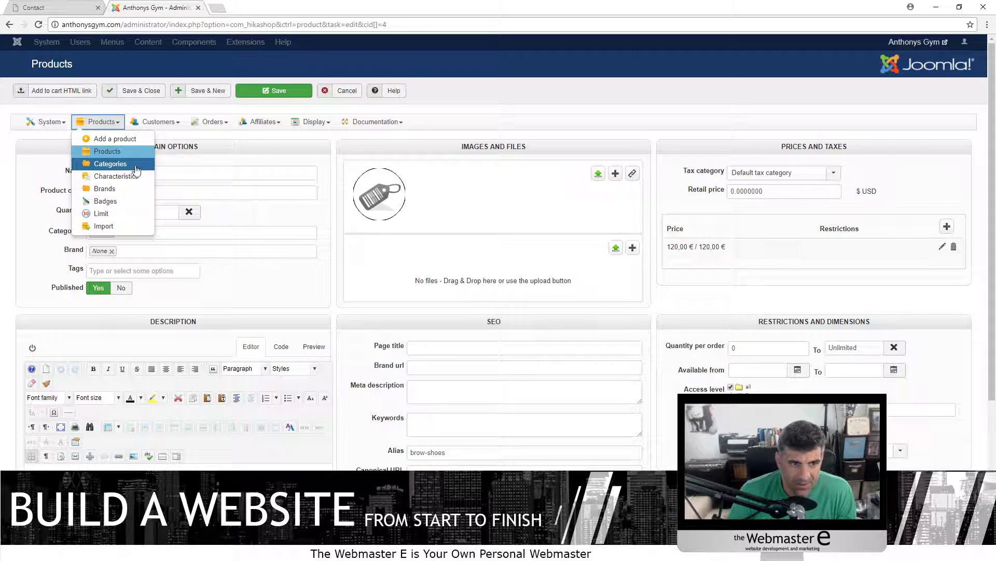
pyautogui.click(115, 139)
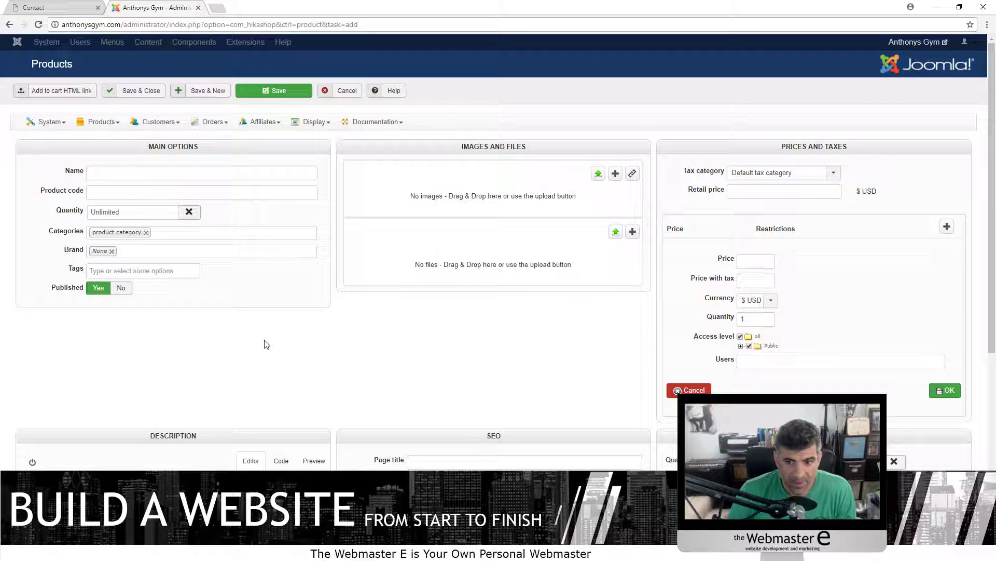
pyautogui.scroll(-6, 261, 312)
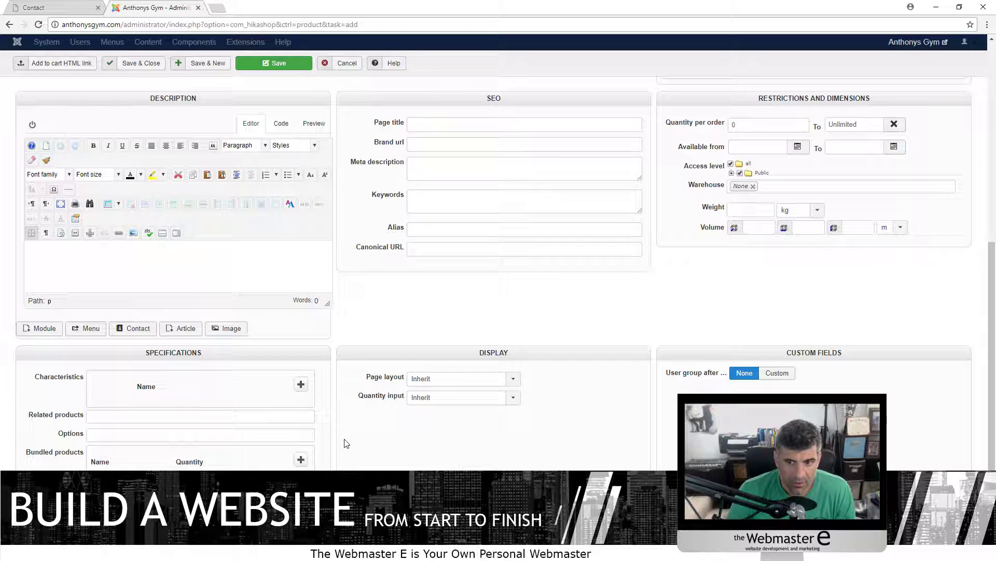
pyautogui.scroll(7, 290, 373)
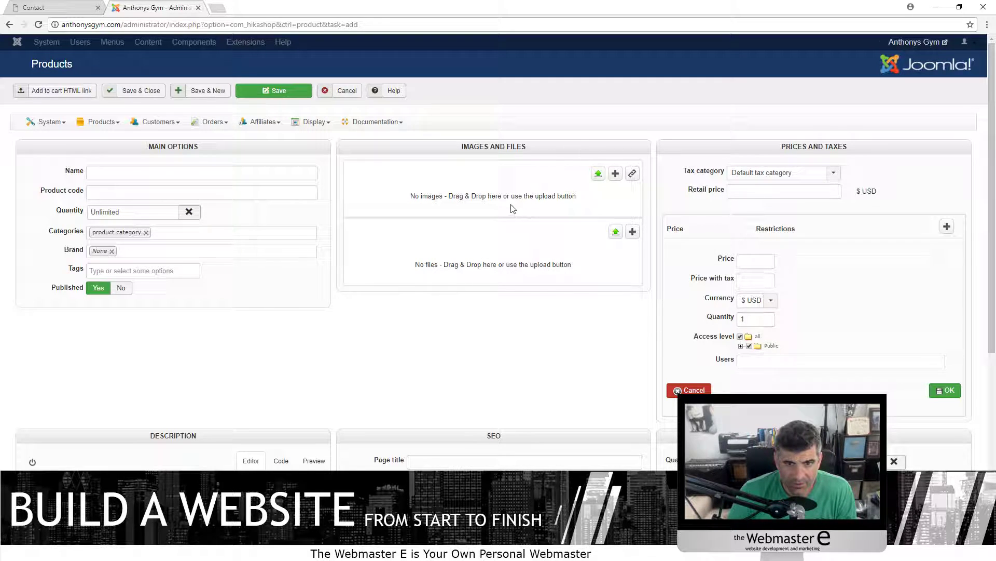
pyautogui.moveTo(460, 145); pyautogui.dragTo(533, 150)
pyautogui.click(589, 244)
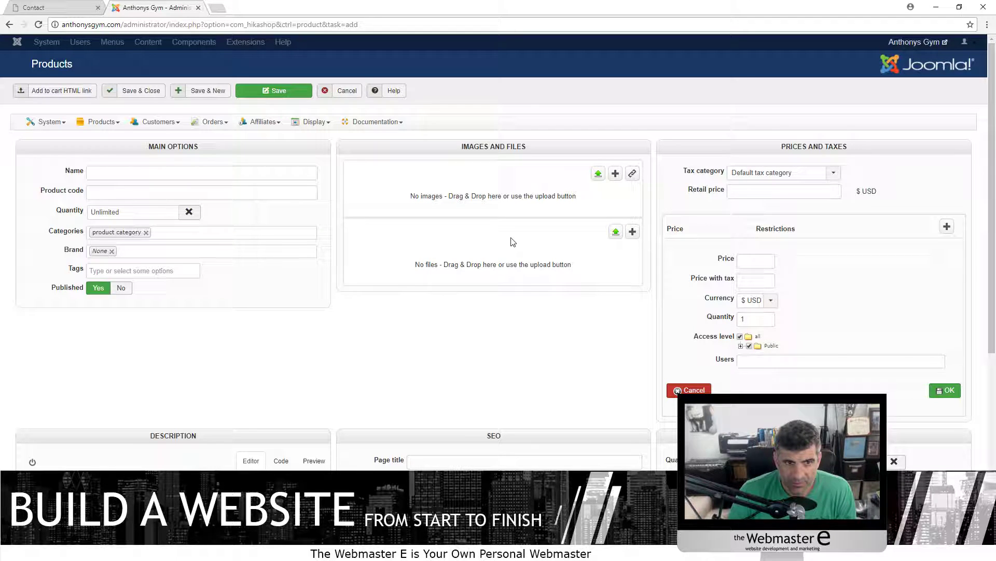
pyautogui.scroll(-4, 511, 241)
pyautogui.scroll(4, 499, 244)
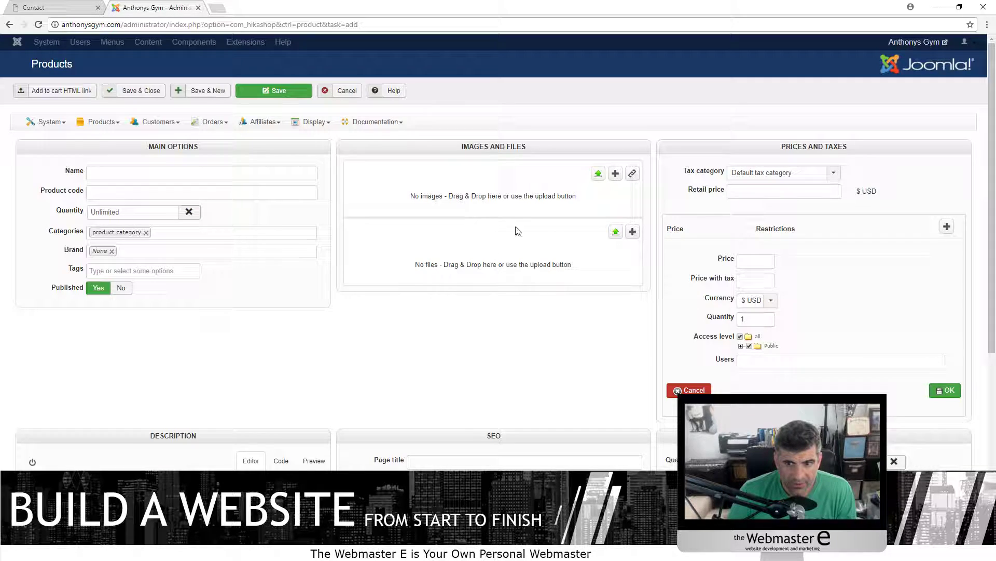
pyautogui.scroll(-5, 496, 227)
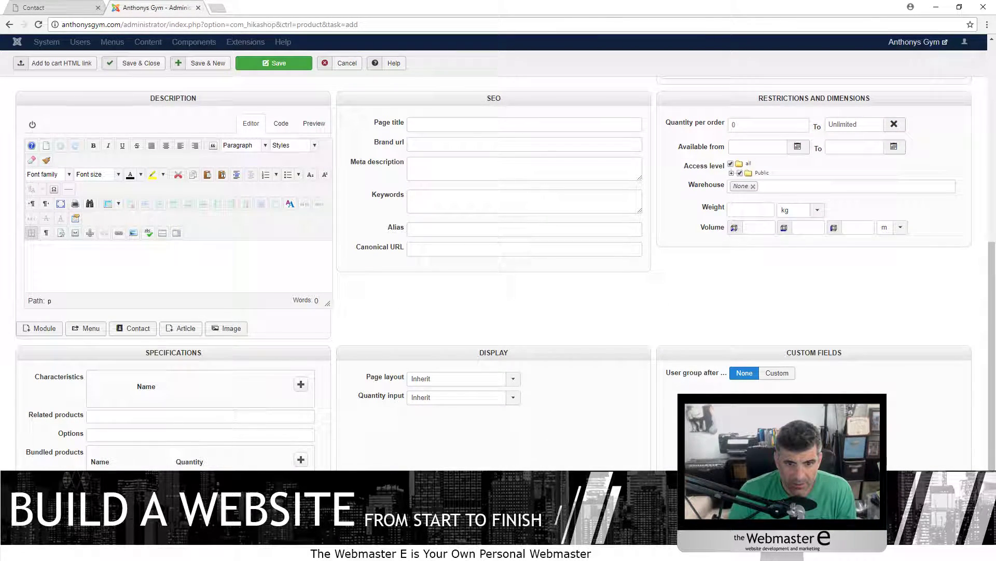
pyautogui.scroll(5, 435, 417)
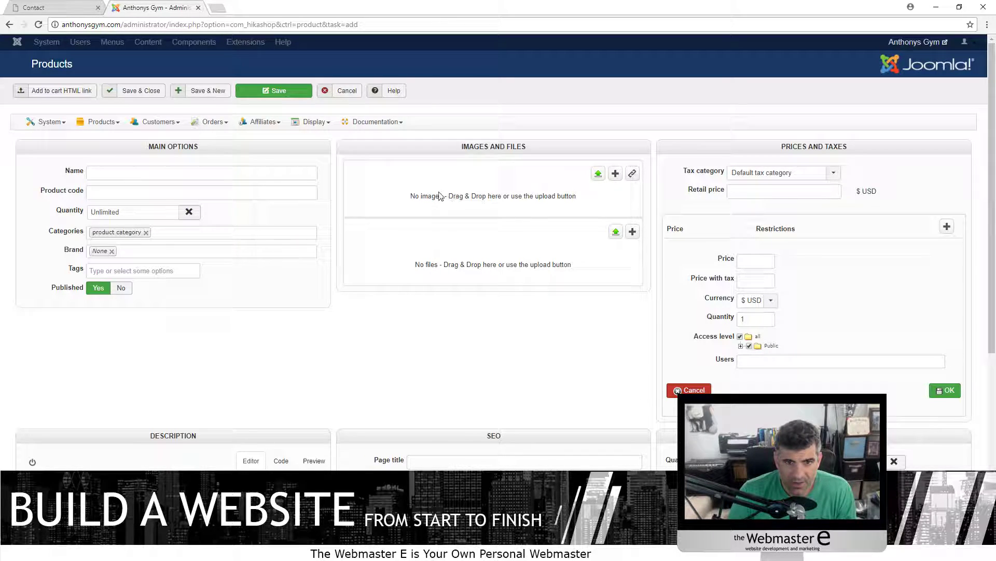
pyautogui.scroll(-4, 460, 261)
pyautogui.scroll(4, 237, 234)
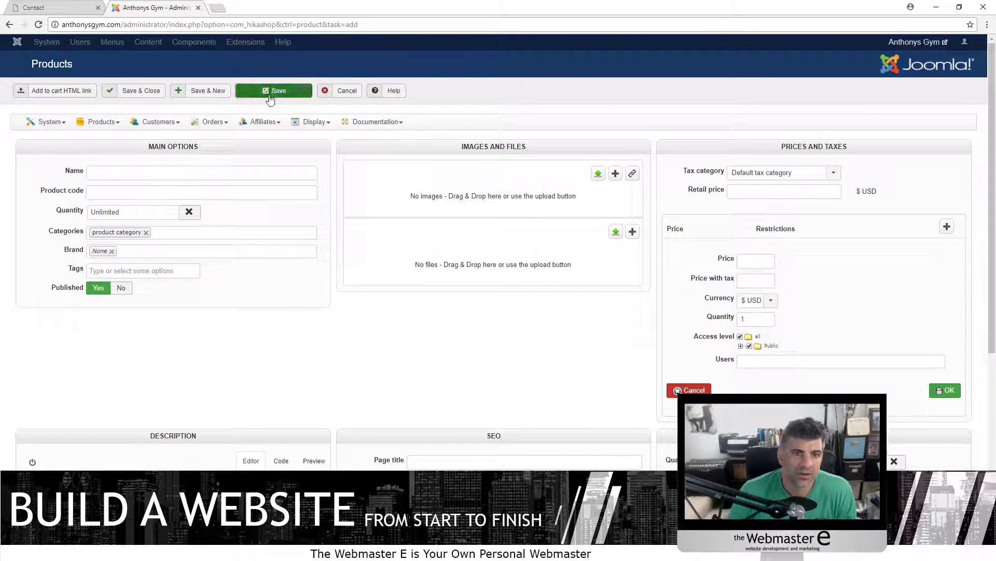
pyautogui.click(340, 90)
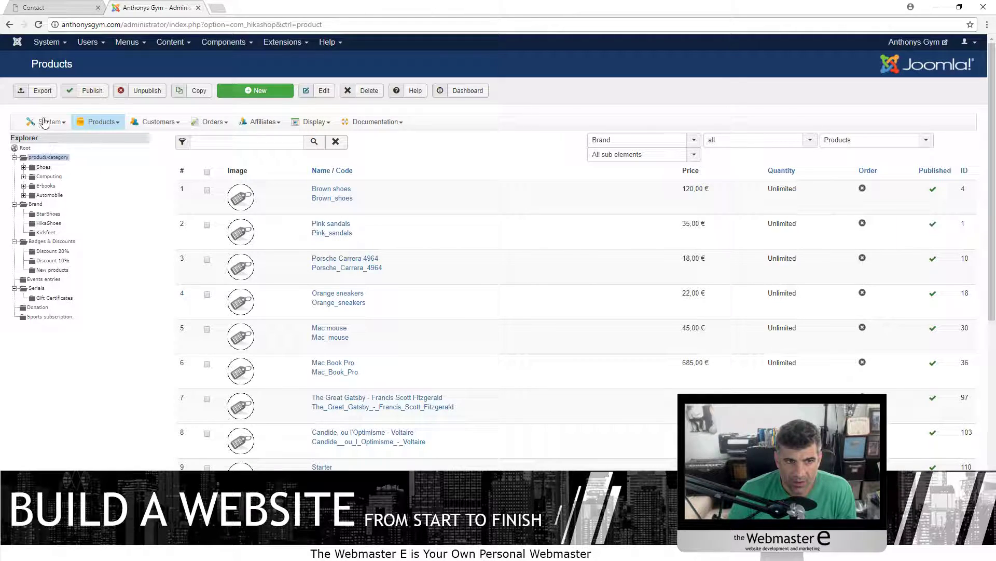
# Open the sh404SEF component's SEF URLs list and highlight the path part of its web address
pyautogui.click(217, 47)
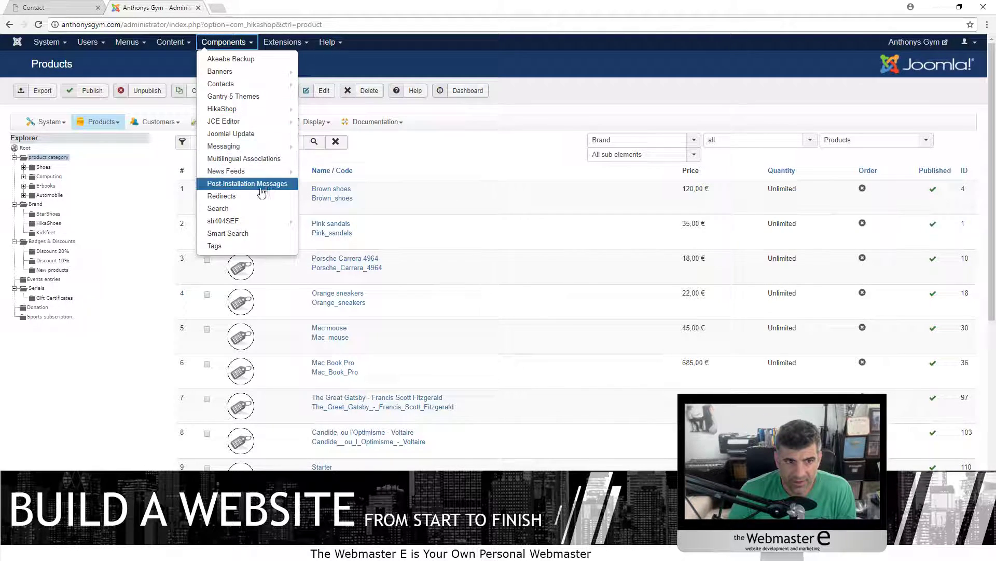
pyautogui.click(248, 219)
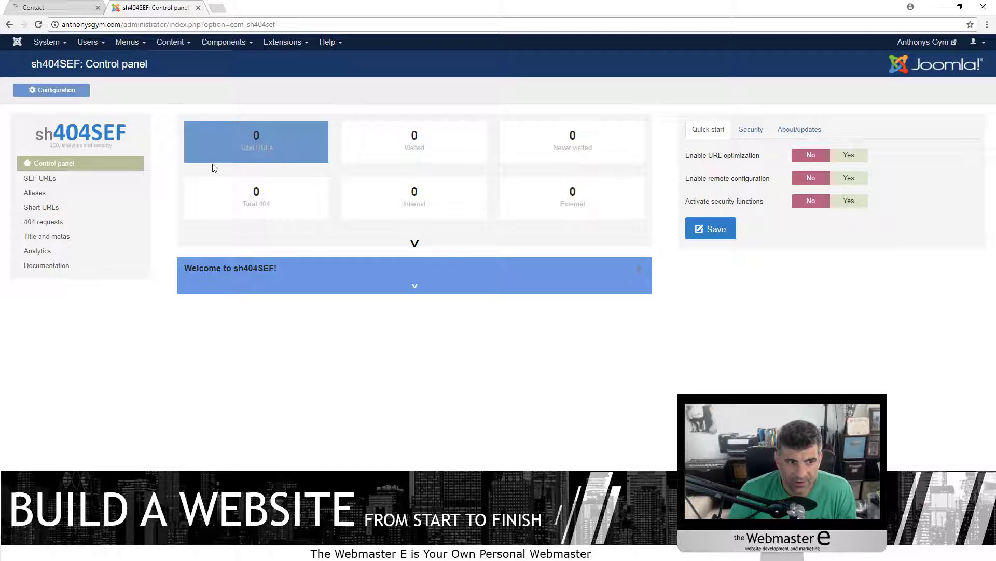
pyautogui.click(57, 179)
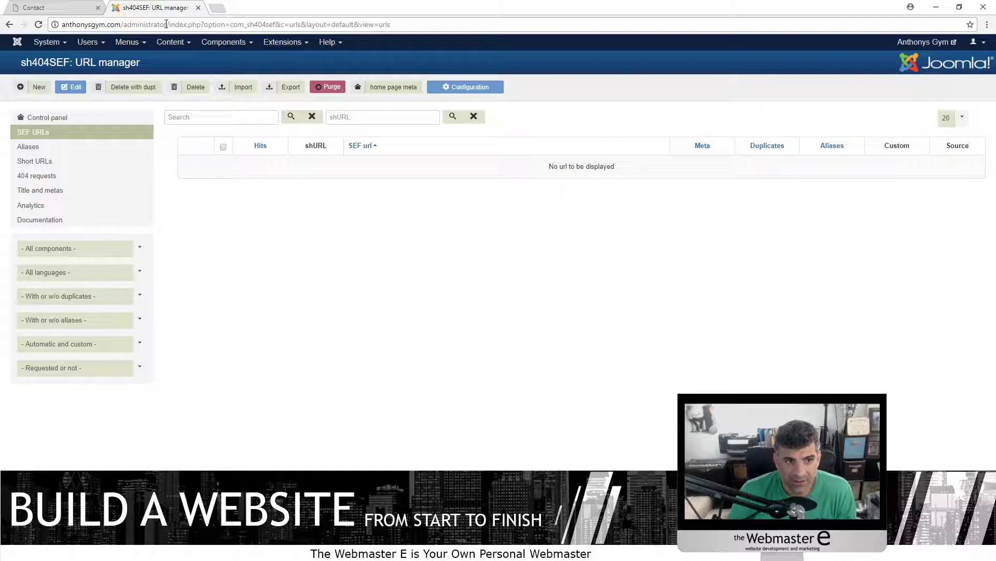
pyautogui.moveTo(142, 30); pyautogui.dragTo(410, 26)
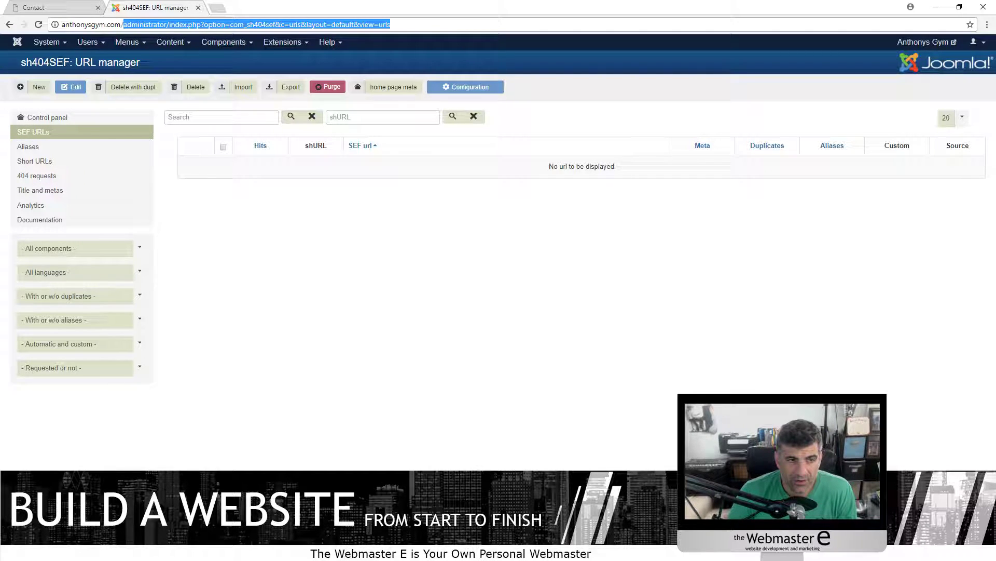
pyautogui.moveTo(20, 63); pyautogui.dragTo(73, 62)
pyautogui.click(269, 300)
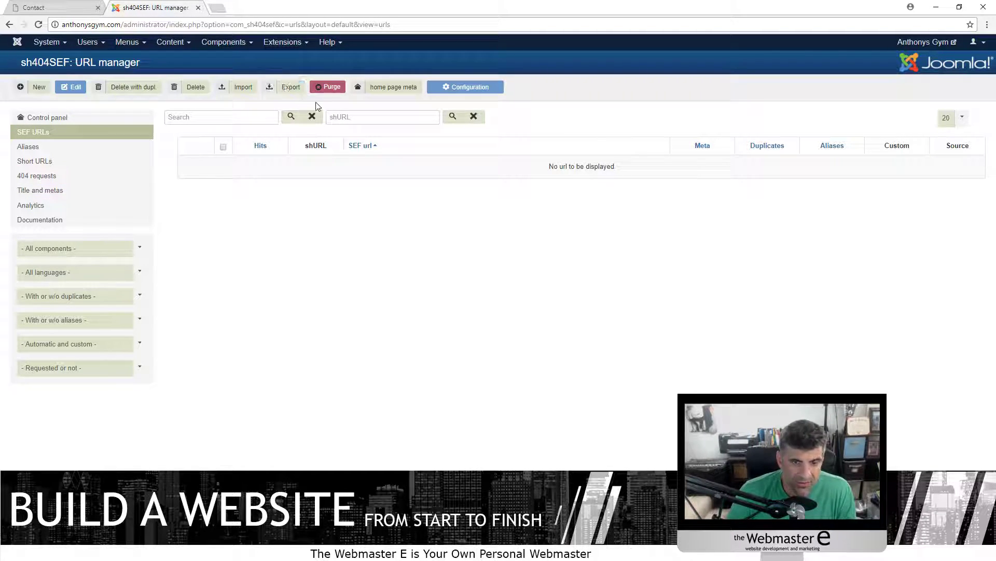
# Load the anthonysgym.com home page in a new browser tab
pyautogui.click(222, 10)
pyautogui.write('a')
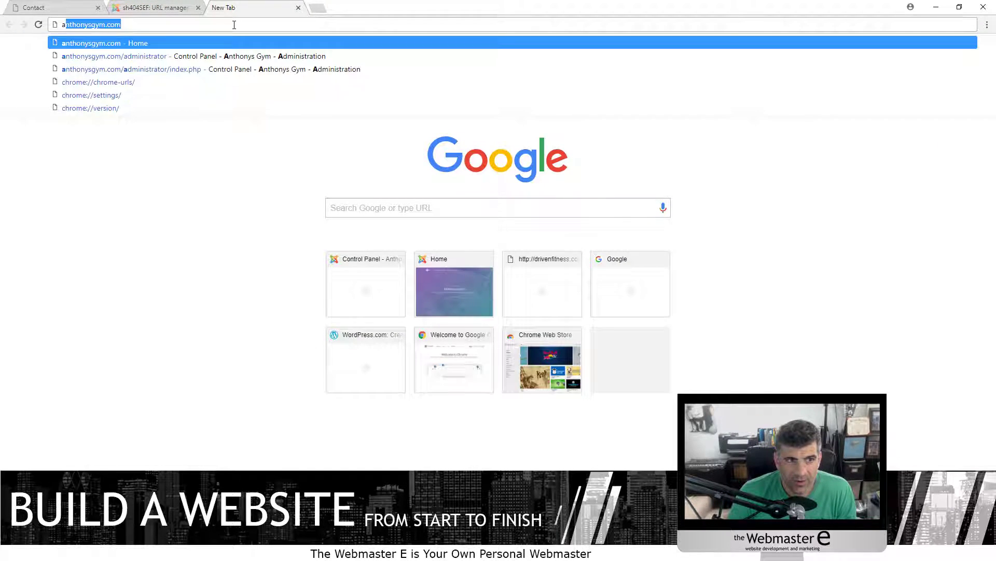
pyautogui.press('Return')
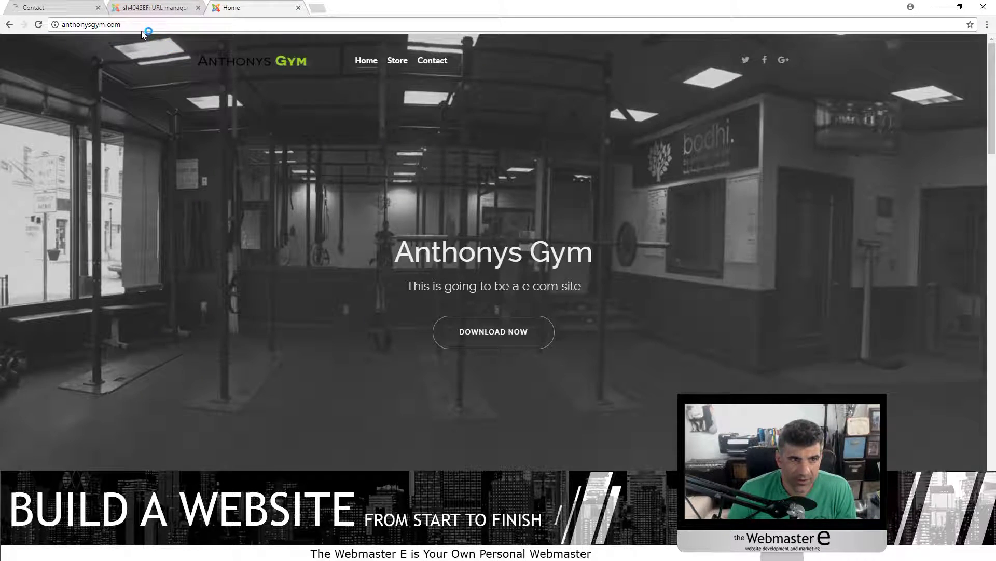
# Test the nonexistent page anthonysgym.com/aslkdfjas and return to the sh404SEF URL manager
pyautogui.doubleClick(125, 23)
pyautogui.click(125, 22)
pyautogui.click(139, 24)
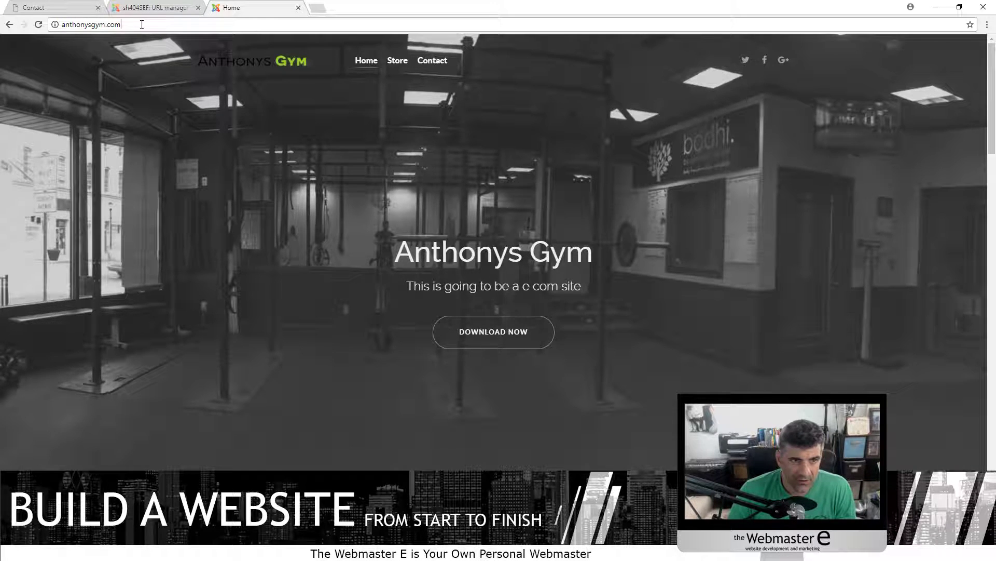
pyautogui.write('/aslkdfjas')
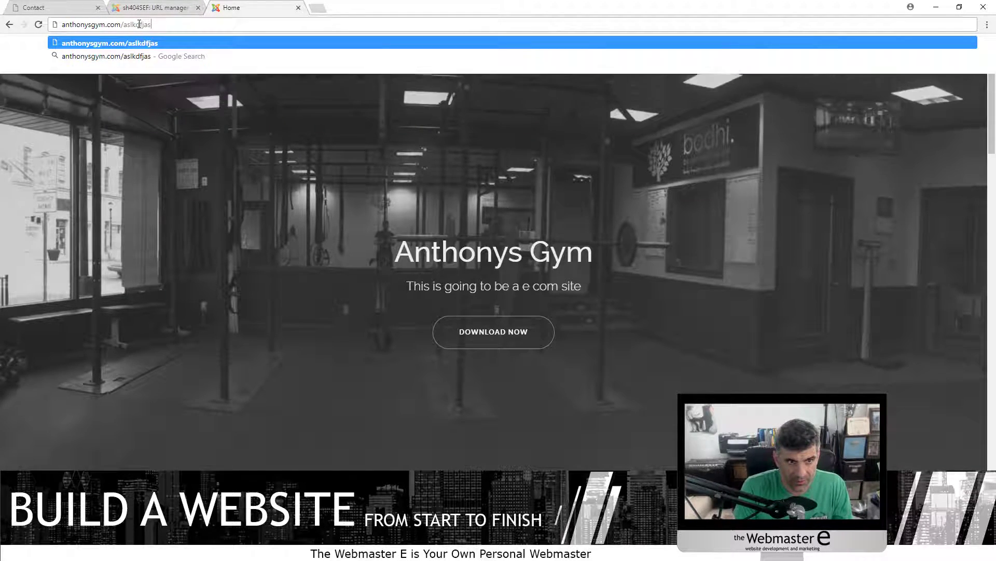
pyautogui.press('Return')
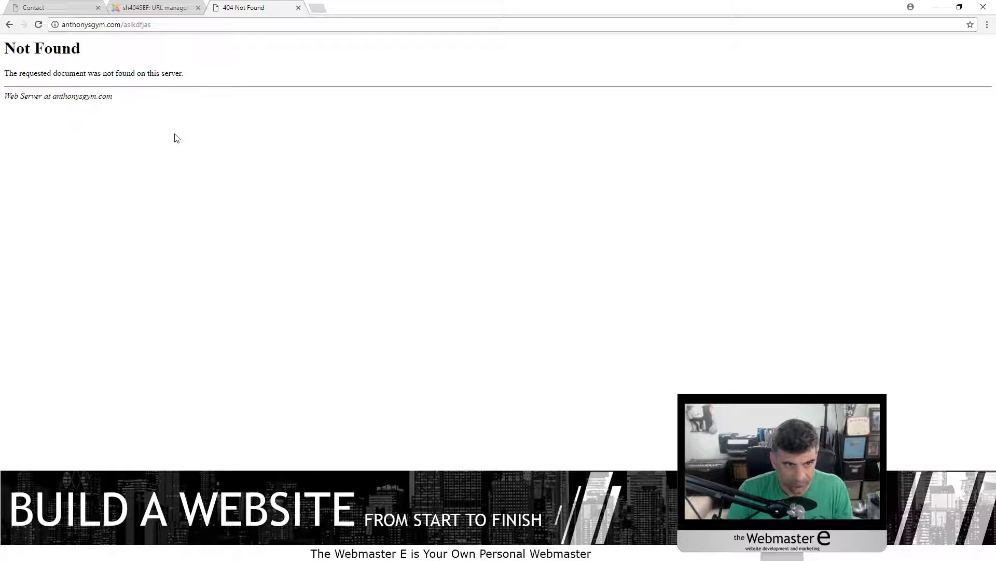
pyautogui.click(173, 4)
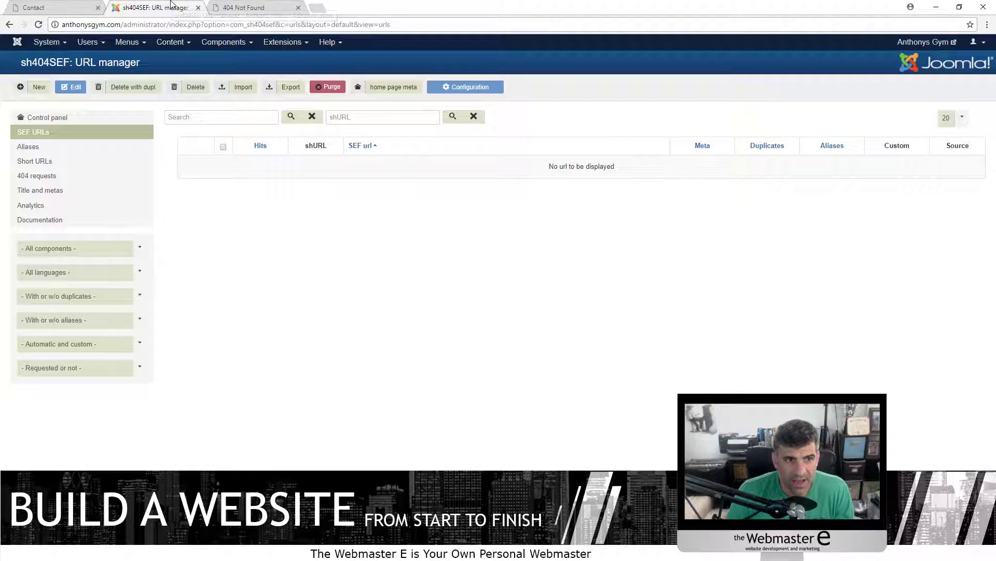
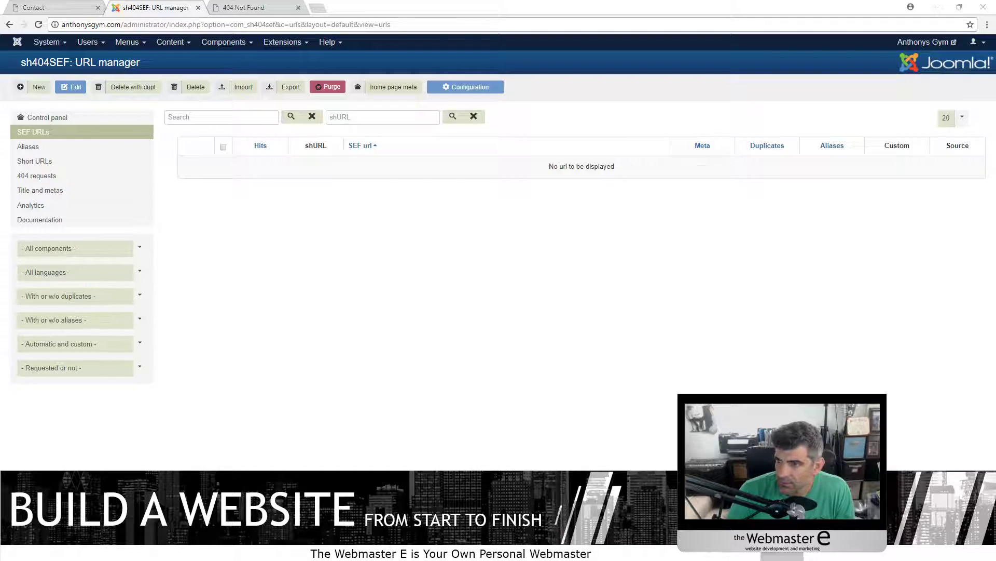
# Switch to FileZilla and select the httpdocs folder on the Anthonys Gym remote site
pyautogui.moveTo(994, 130); pyautogui.dragTo(618, 5)
pyautogui.doubleClick(519, 234)
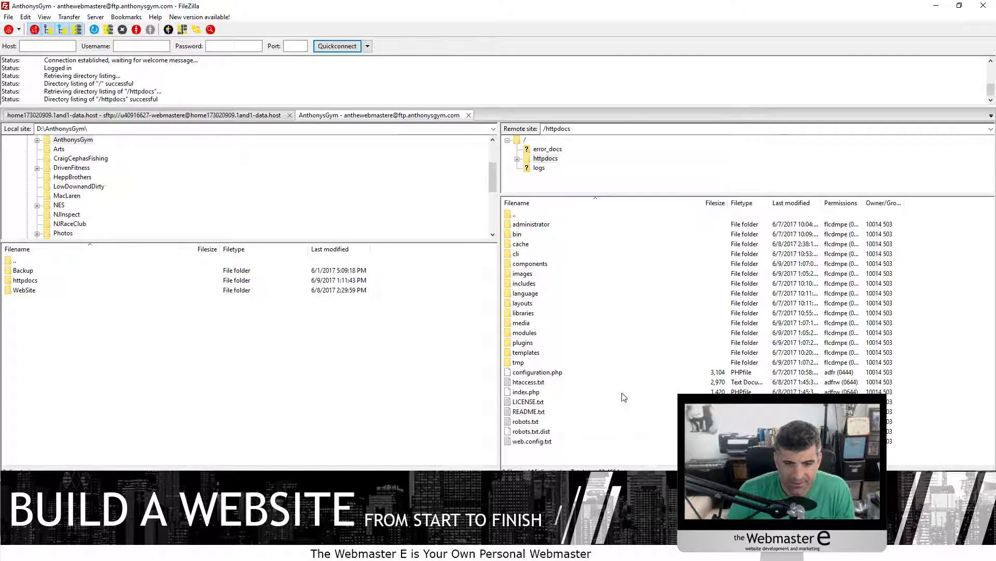
pyautogui.click(547, 159)
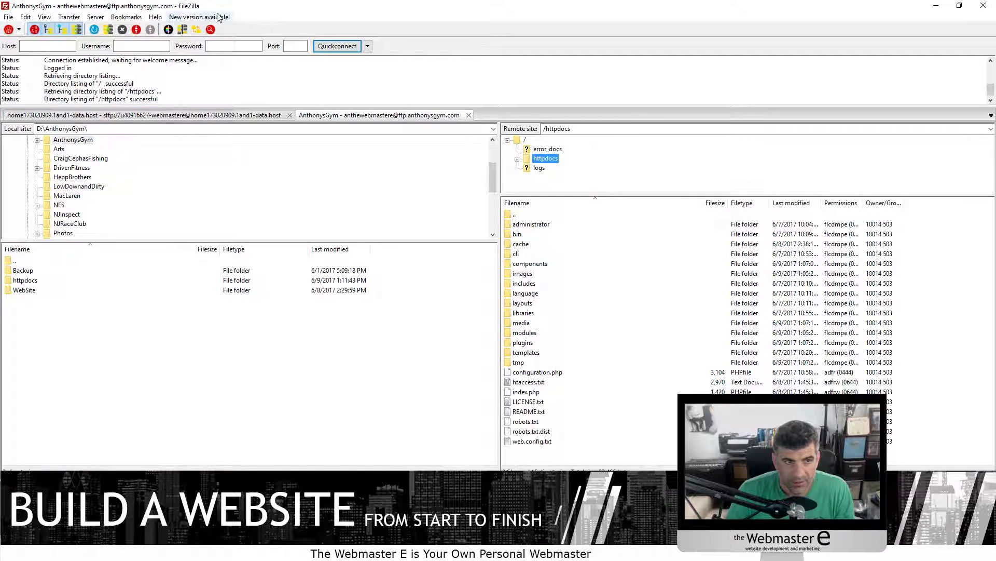
pyautogui.click(550, 160)
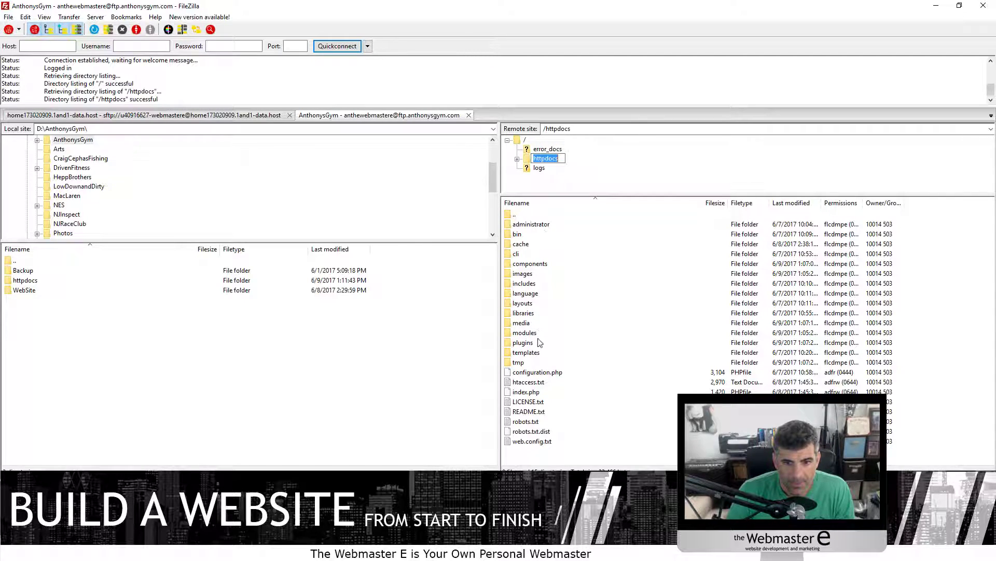
# Rename the htaccess.txt file in the remote httpdocs folder as .htaccess
pyautogui.click(523, 383)
pyautogui.rightClick(522, 385)
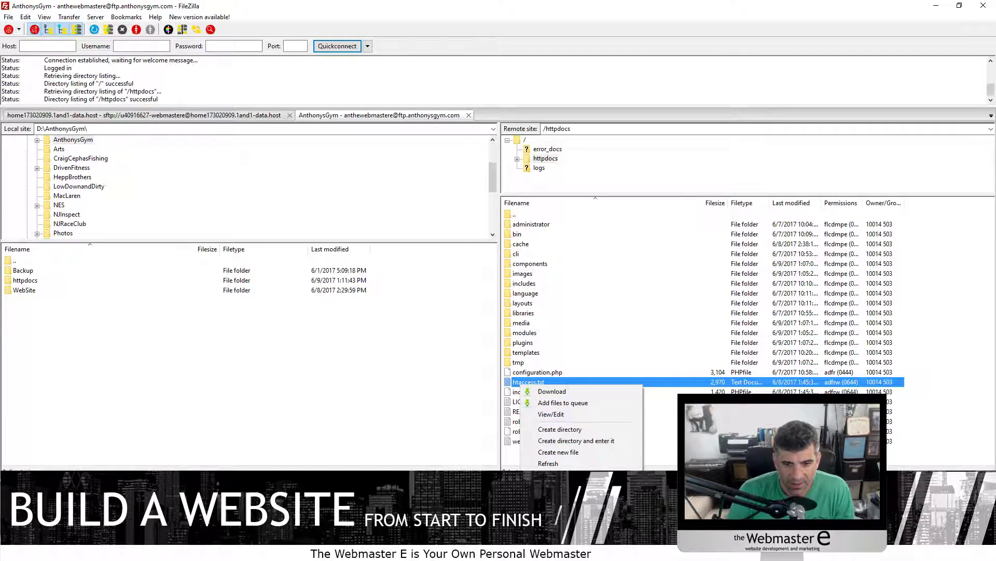
pyautogui.click(554, 468)
pyautogui.rightClick(521, 384)
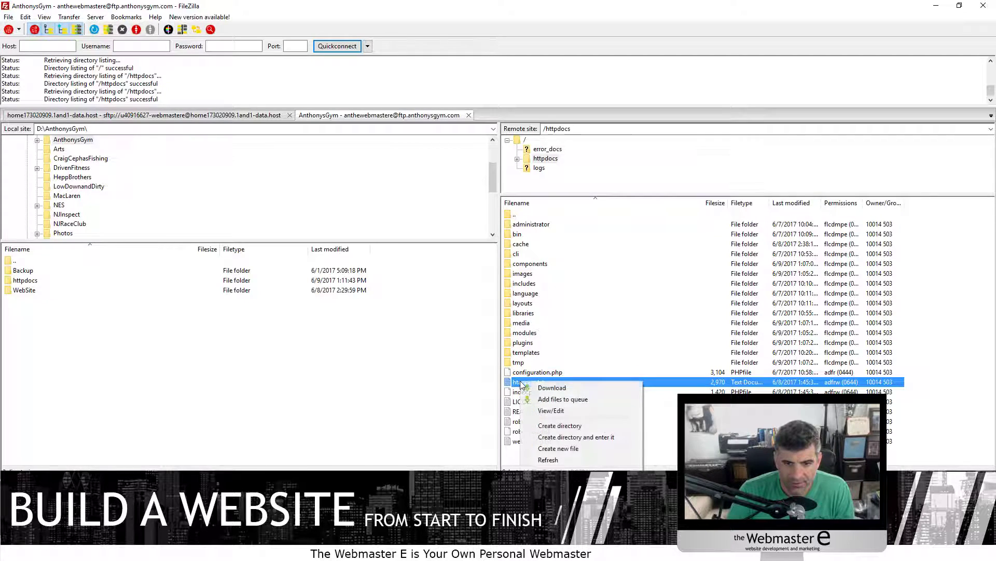
pyautogui.click(551, 486)
pyautogui.click(518, 383)
pyautogui.write('.')
pyautogui.press('Right')
pyautogui.press('Right')
pyautogui.press('Right')
pyautogui.press('Right')
pyautogui.press('Right')
pyautogui.press('Right')
pyautogui.press('Right')
pyautogui.press('Delete')
pyautogui.press('Delete')
pyautogui.press('Return')
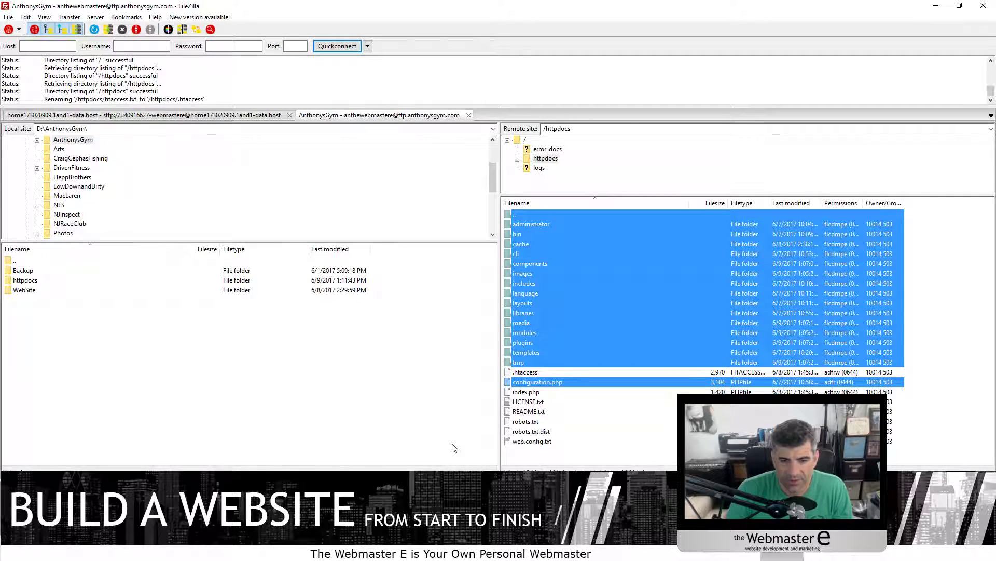
# Switch back to the browser and reload the anthonysgym.com home page without the aslkdfjas path
pyautogui.click(526, 421)
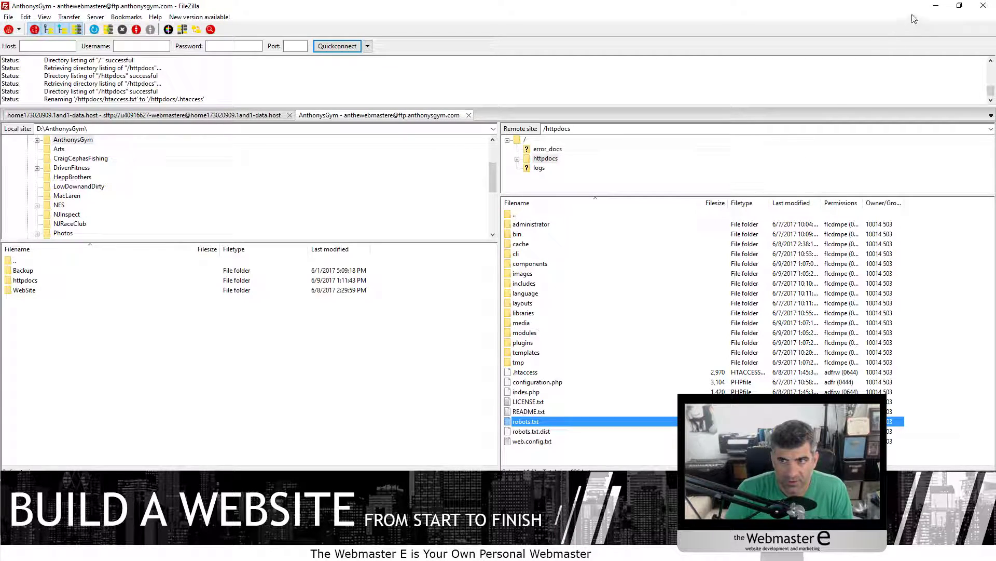
pyautogui.click(937, 5)
pyautogui.click(244, 7)
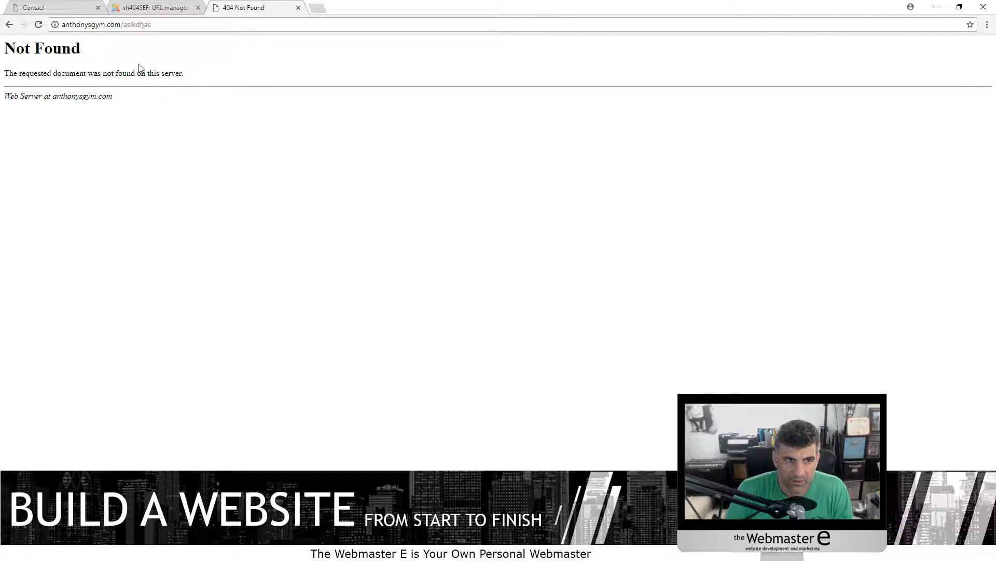
pyautogui.click(117, 24)
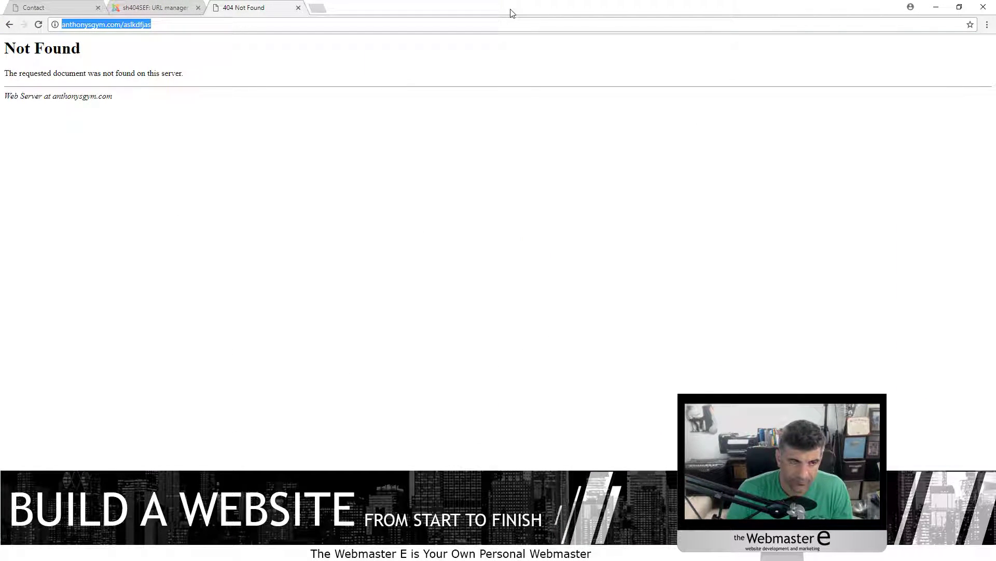
pyautogui.press('End')
pyautogui.press('BackSpace')
pyautogui.press('BackSpace')
pyautogui.press('BackSpace')
pyautogui.press('BackSpace')
pyautogui.press('BackSpace')
pyautogui.press('BackSpace')
pyautogui.press('BackSpace')
pyautogui.press('BackSpace')
pyautogui.press('BackSpace')
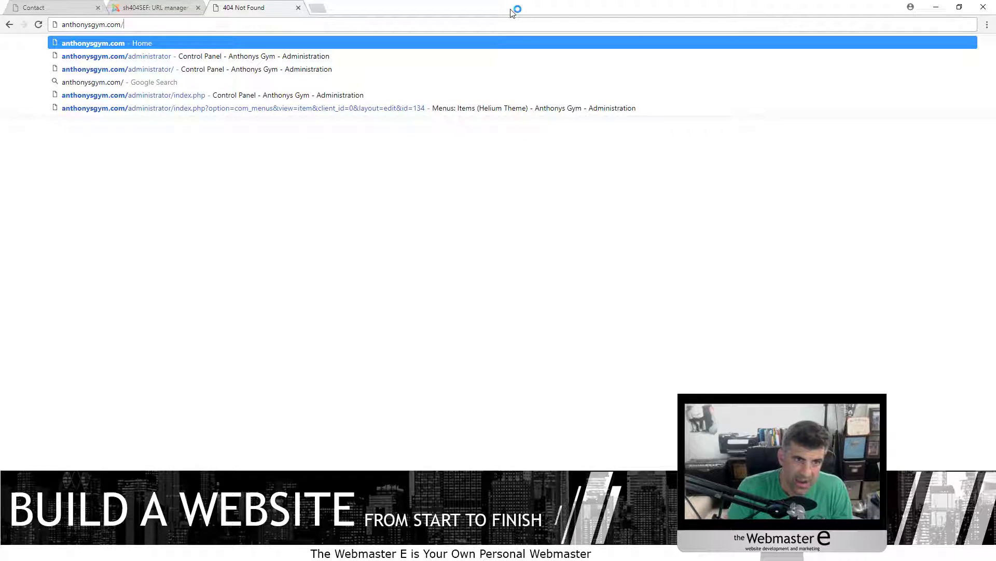
pyautogui.press('Return')
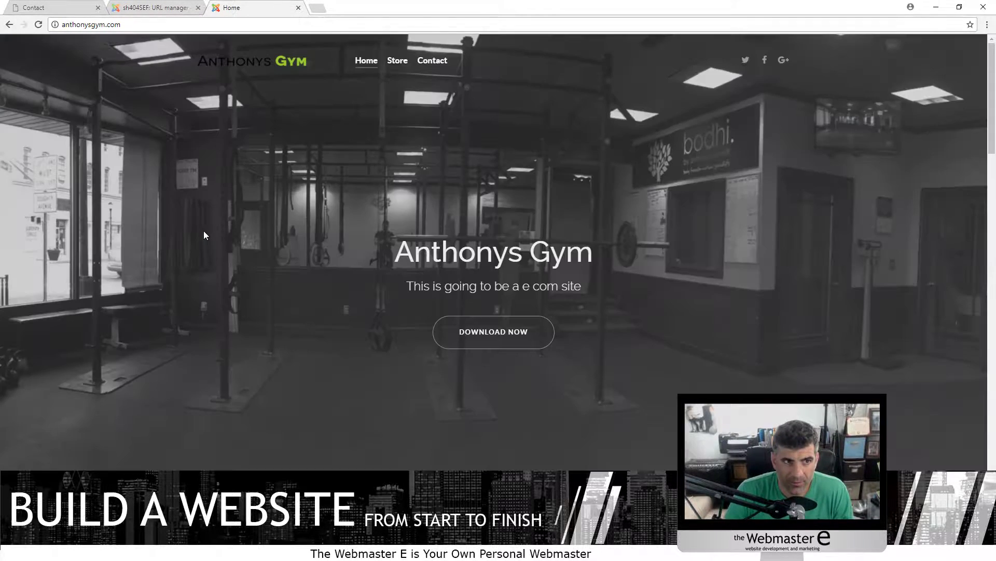
# Test the nonexistent address anthonysgym.com/;aslkfj and look through the page that loads
pyautogui.click(136, 25)
pyautogui.click(125, 21)
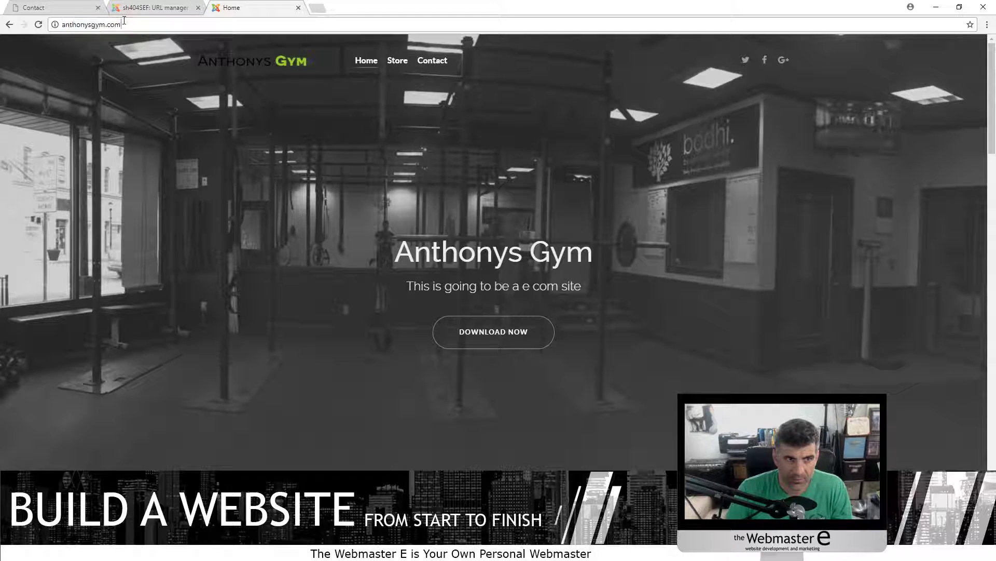
pyautogui.write('/asldkfj')
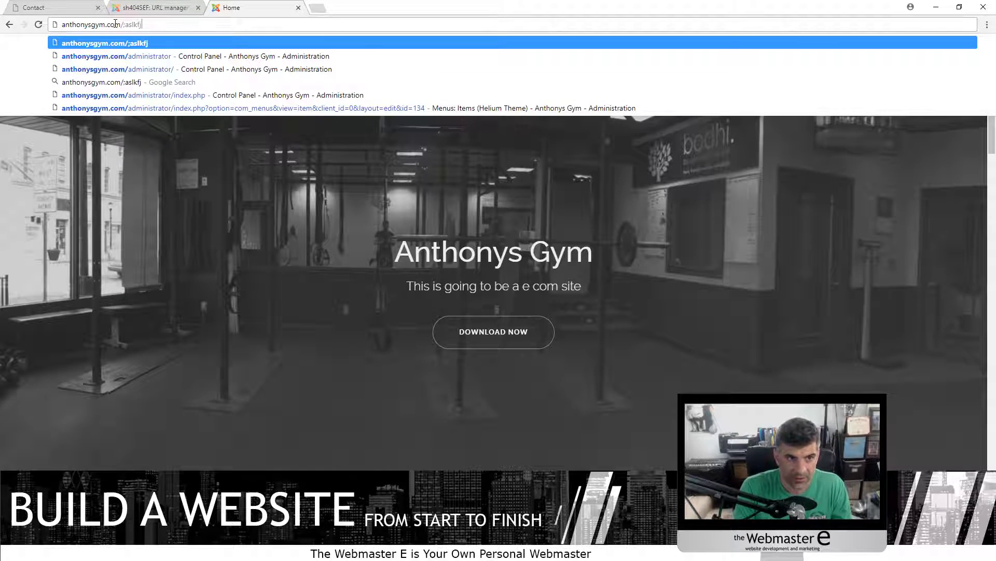
pyautogui.press('Return')
pyautogui.scroll(-20, 179, 299)
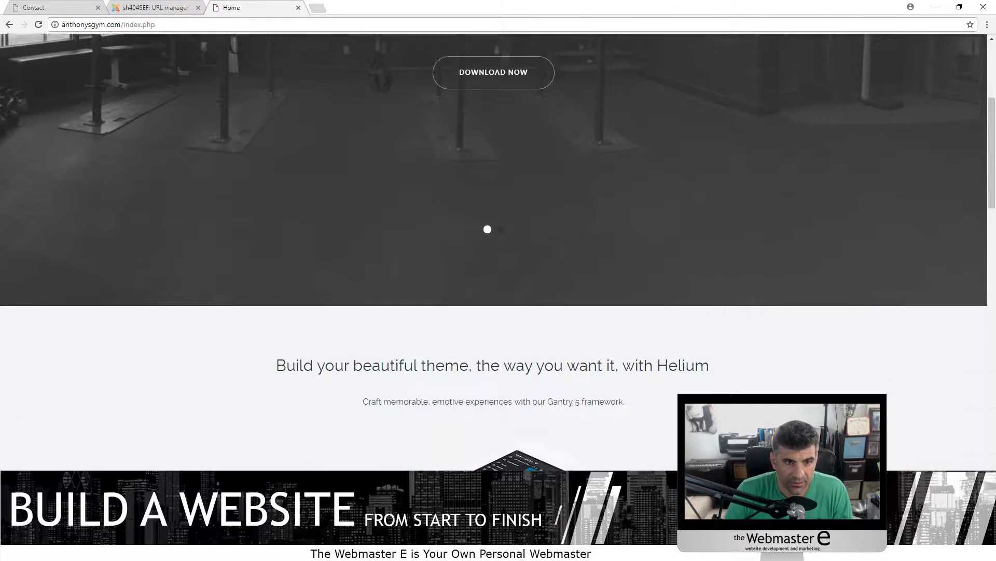
pyautogui.scroll(-7, 180, 300)
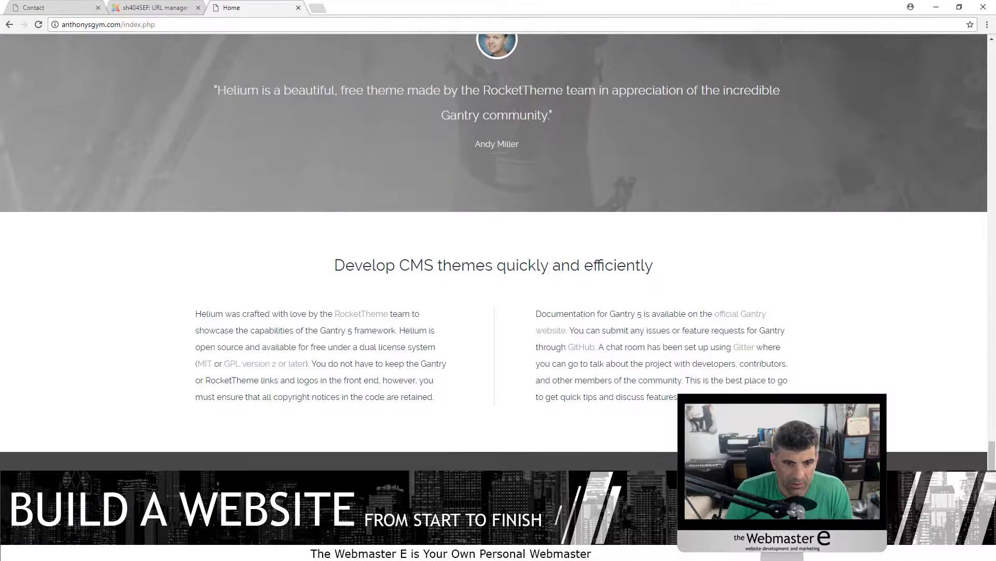
pyautogui.scroll(12, 94, 45)
# Test the nonexistent address anthonysgym.com/asdfsdaf and look through the page that loads
pyautogui.doubleClick(126, 27)
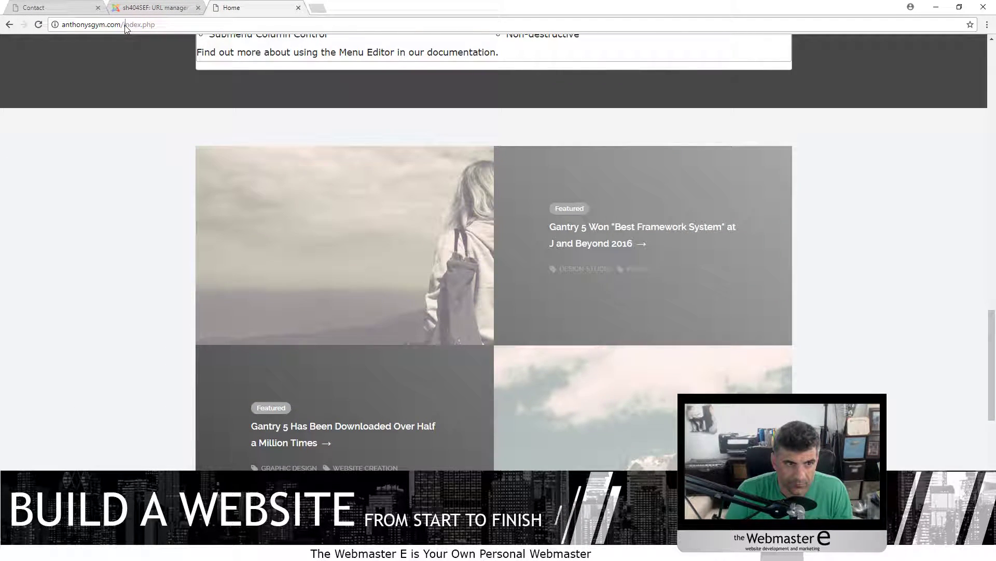
pyautogui.moveTo(125, 25); pyautogui.dragTo(220, 45)
pyautogui.press('BackSpace')
pyautogui.write('asdfsdaf')
pyautogui.press('Return')
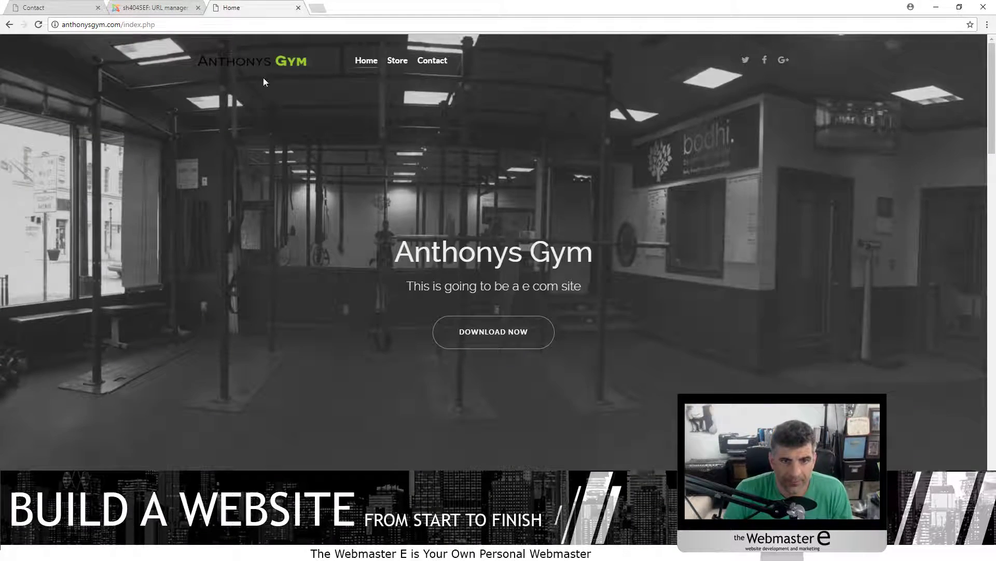
pyautogui.scroll(-15, 169, 408)
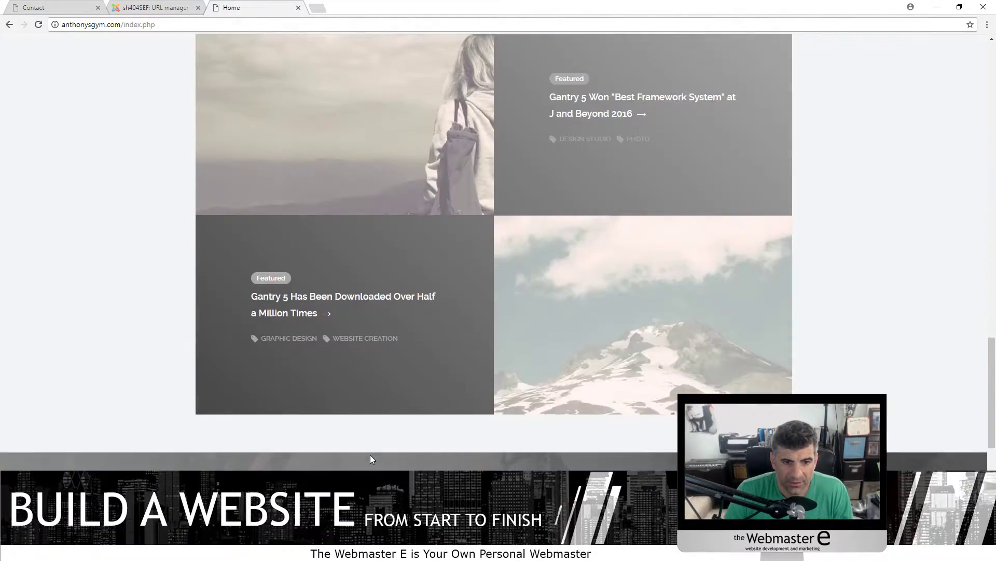
pyautogui.scroll(-2, 370, 465)
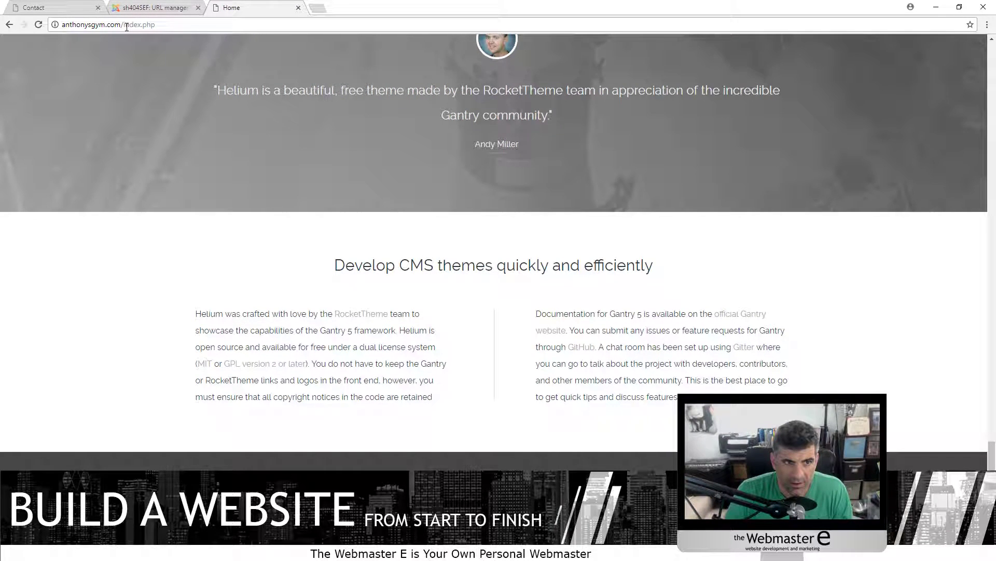
# Replace the index.php part of the address with yout.php and load that nonexistent page
pyautogui.moveTo(123, 27); pyautogui.dragTo(251, 15)
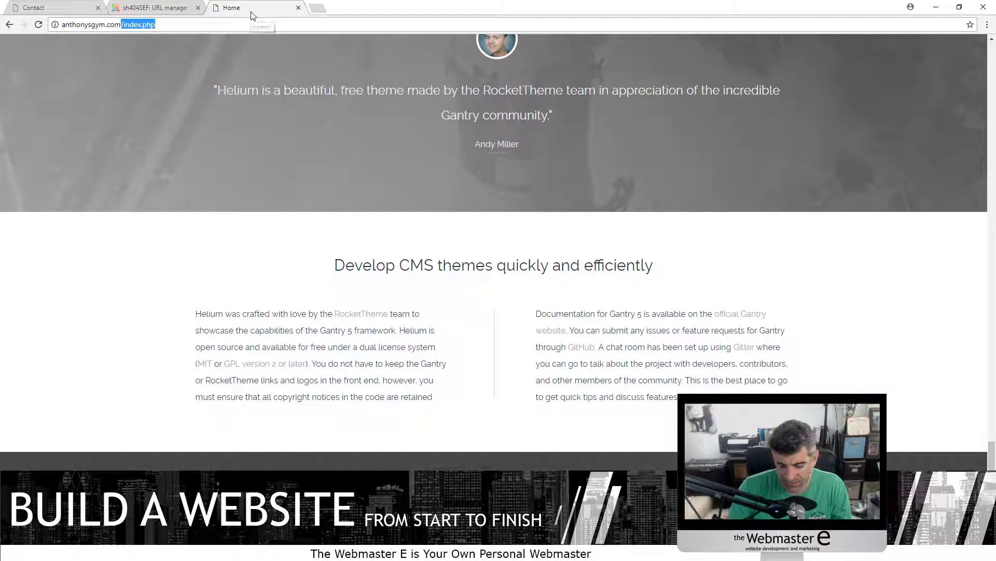
pyautogui.press('BackSpace')
pyautogui.write('youtube')
pyautogui.press('Return')
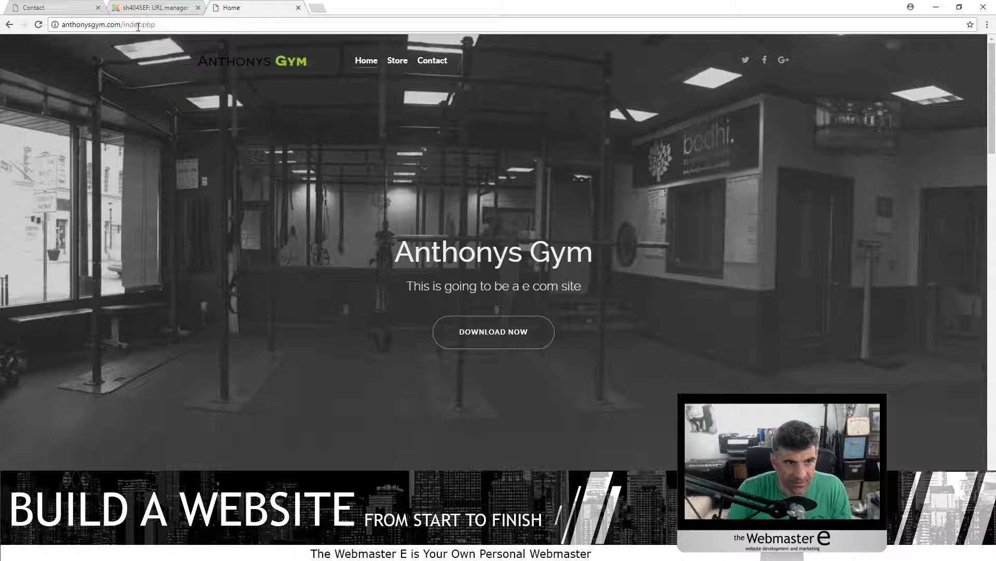
# Test the nonexistent page anthonysgym.com/youa.html and look through the whole page that loads
pyautogui.moveTo(124, 26); pyautogui.dragTo(239, 63)
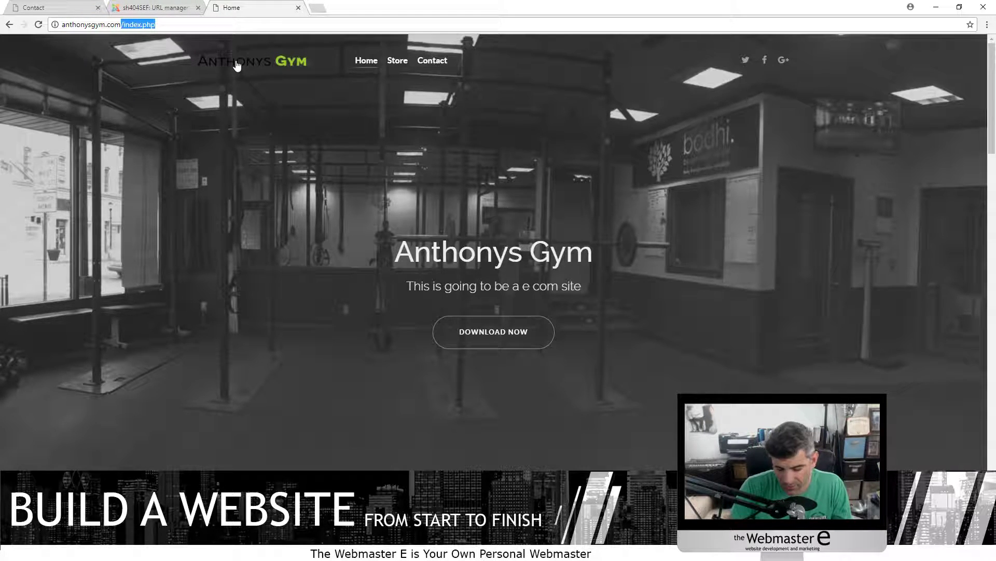
pyautogui.press('BackSpace')
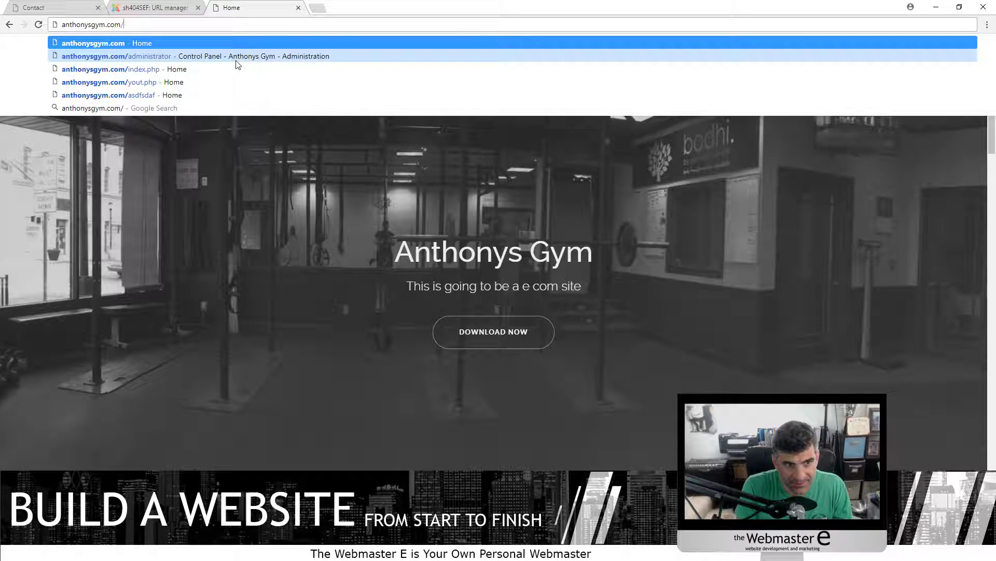
pyautogui.write('youa.html')
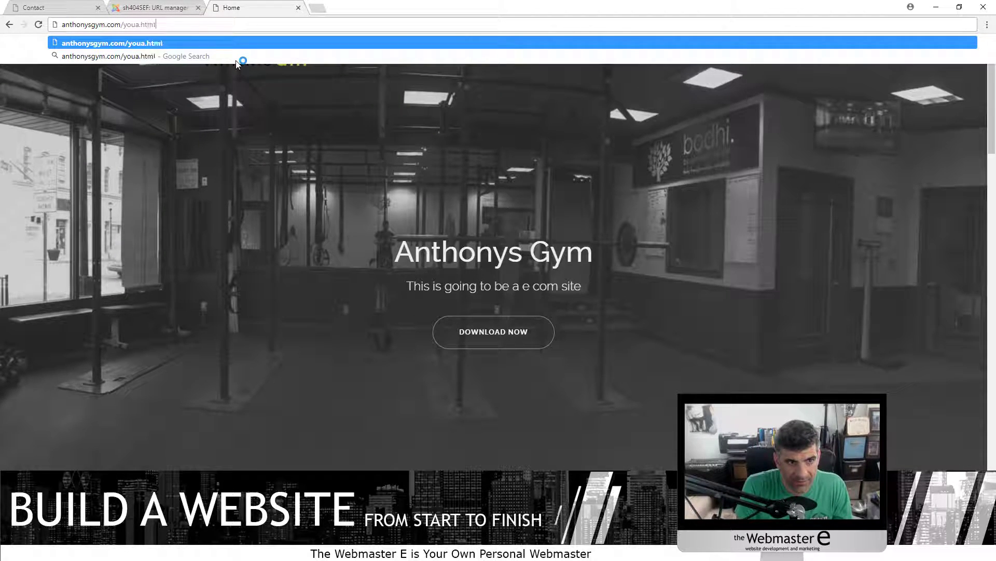
pyautogui.press('Return')
pyautogui.scroll(-20, 490, 431)
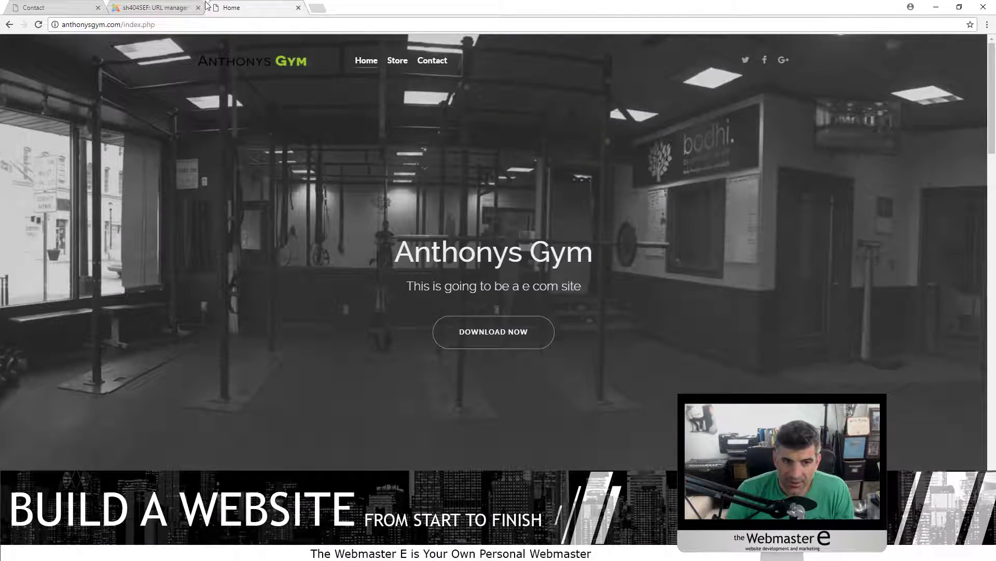
pyautogui.scroll(-20, 304, 288)
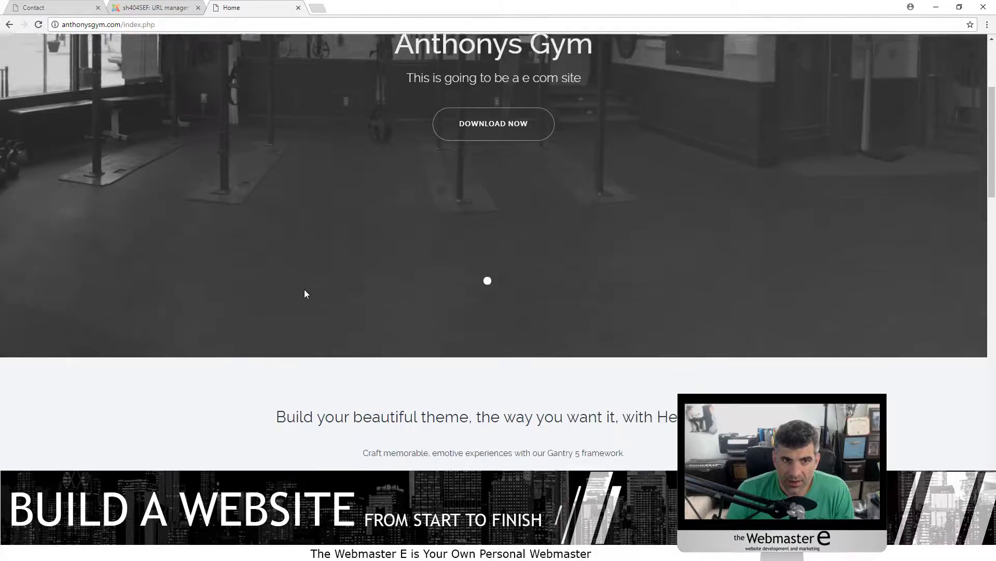
pyautogui.scroll(-11, 254, 344)
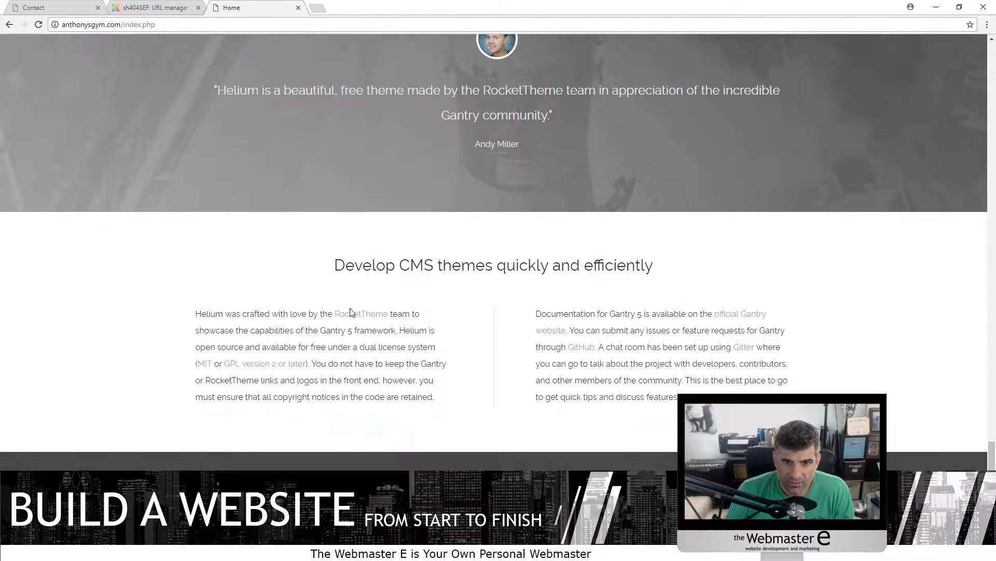
pyautogui.scroll(20, 438, 304)
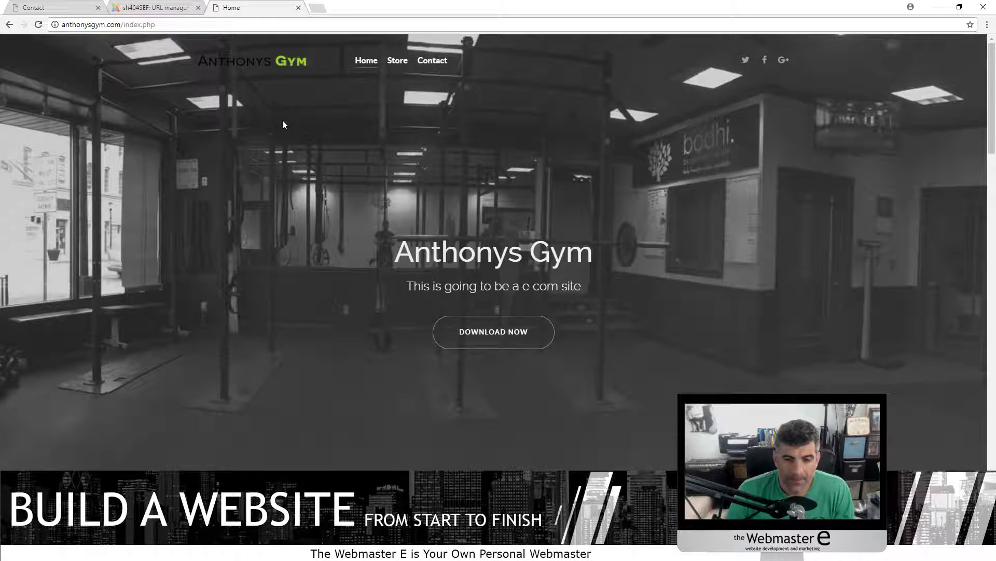
# Return to the Joomla administration and open the Helium - Left Sidebar template style
pyautogui.click(154, 7)
pyautogui.click(280, 42)
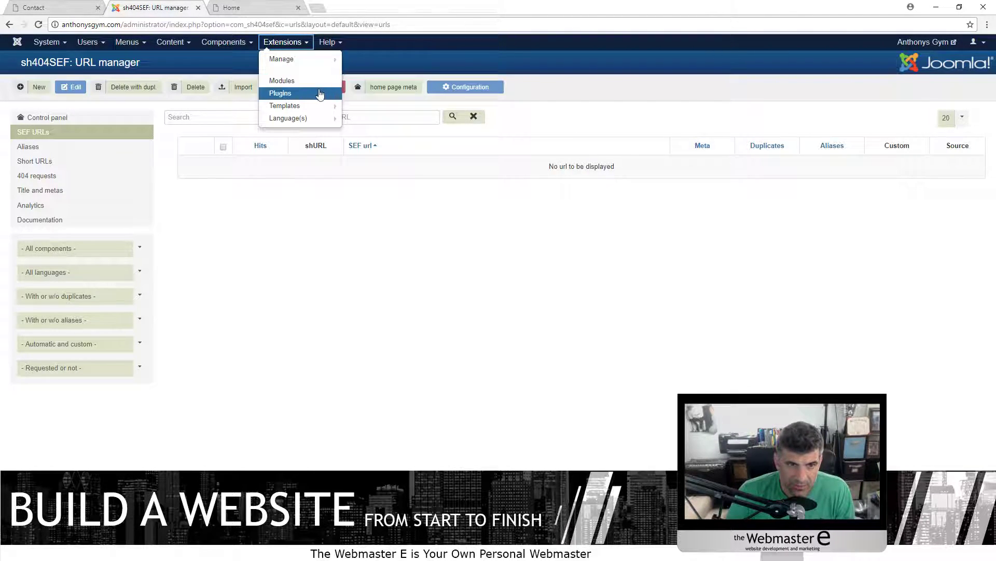
pyautogui.click(295, 106)
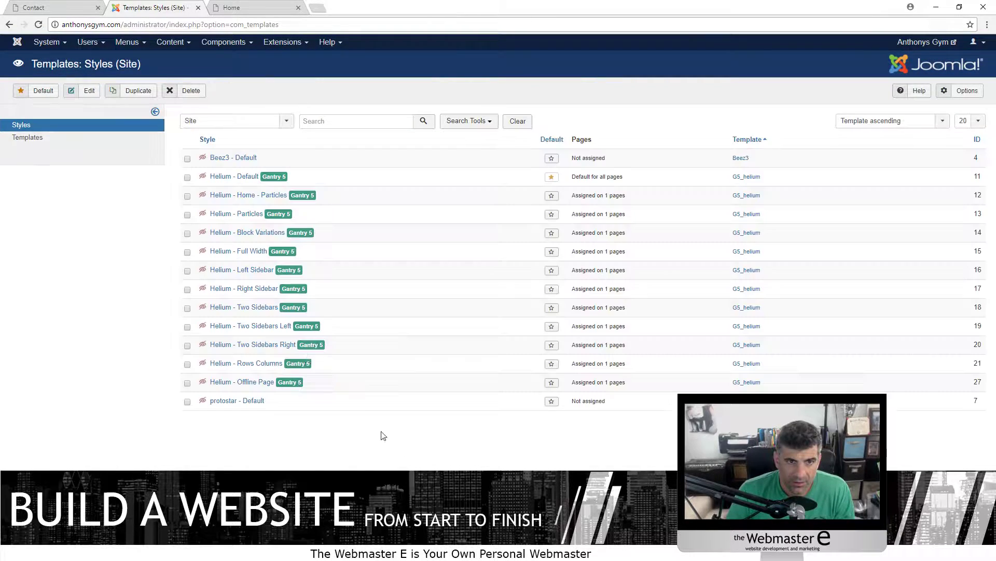
pyautogui.click(248, 271)
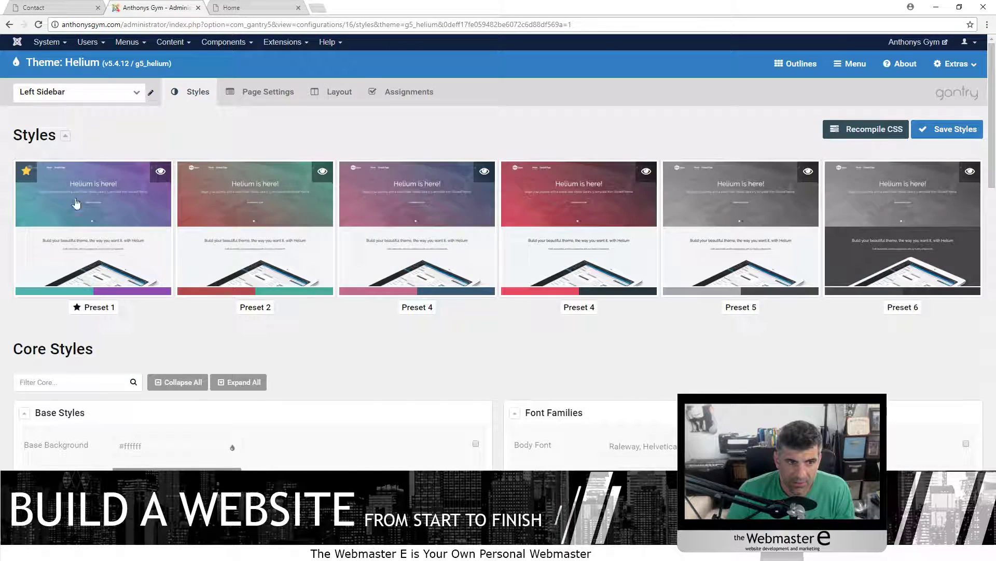
# Switch the Helium theme to the Error outline and look at its page settings and layout
pyautogui.click(35, 94)
pyautogui.scroll(-3, 58, 166)
pyautogui.scroll(-3, 59, 166)
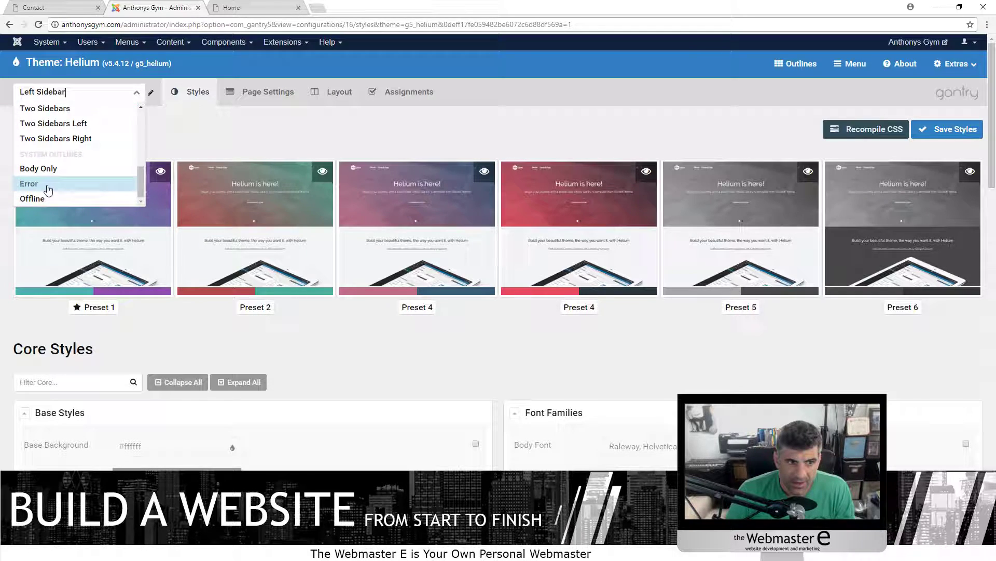
pyautogui.click(46, 192)
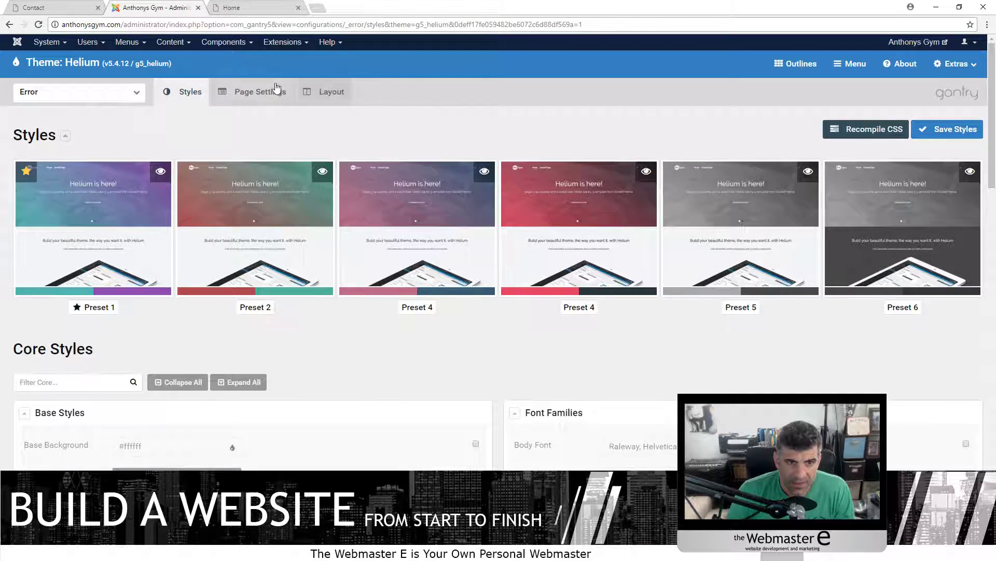
pyautogui.click(274, 91)
pyautogui.click(330, 92)
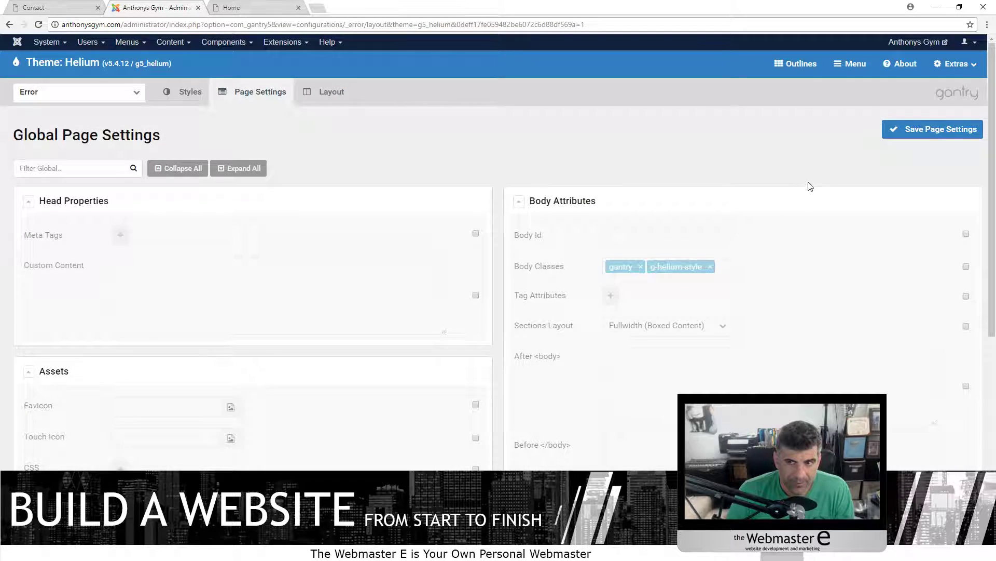
# Open Joomla's Global Configuration by way of the Control Panel and review the site and SEO settings
pyautogui.click(45, 44)
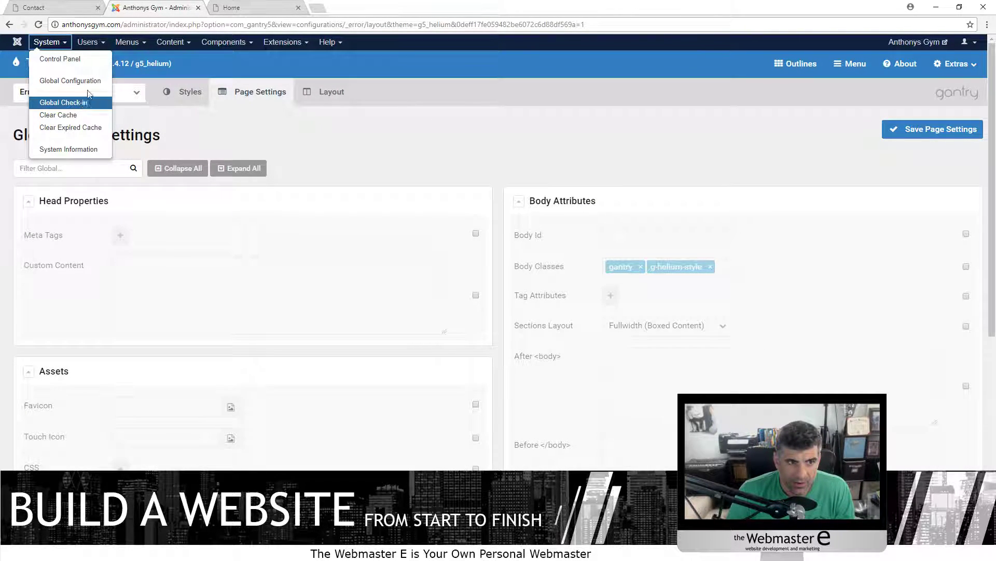
pyautogui.click(59, 58)
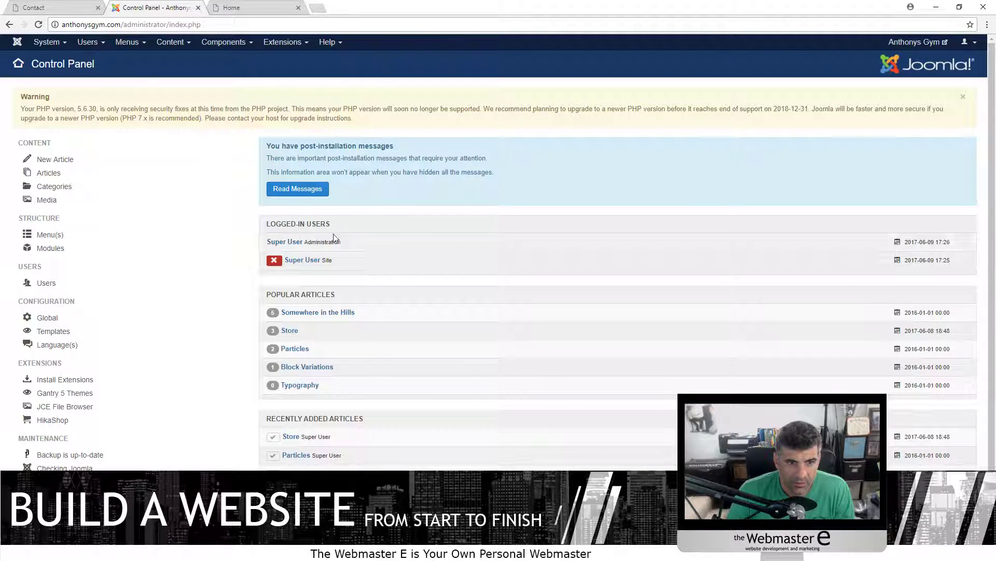
pyautogui.click(47, 42)
pyautogui.click(64, 79)
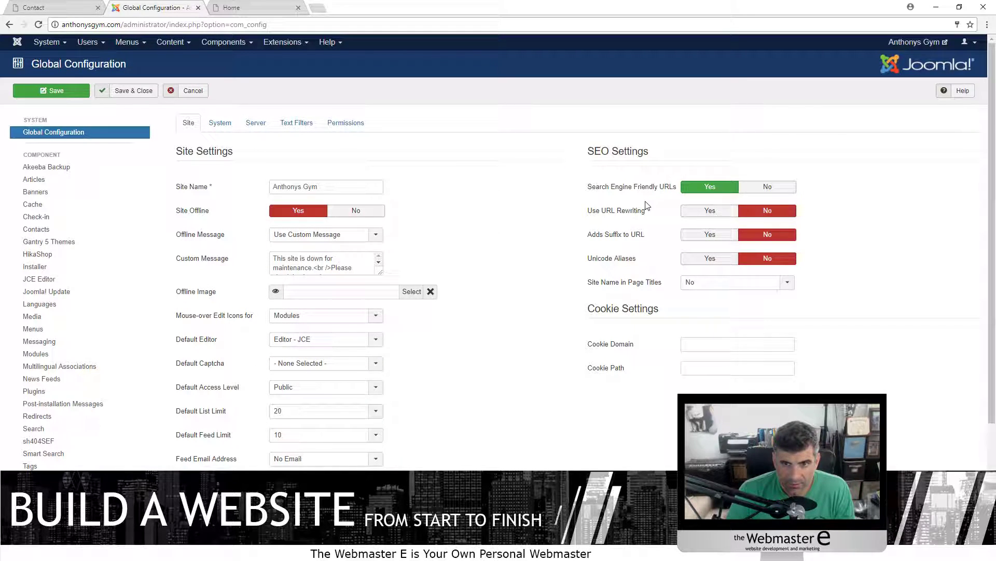
pyautogui.scroll(-1, 519, 285)
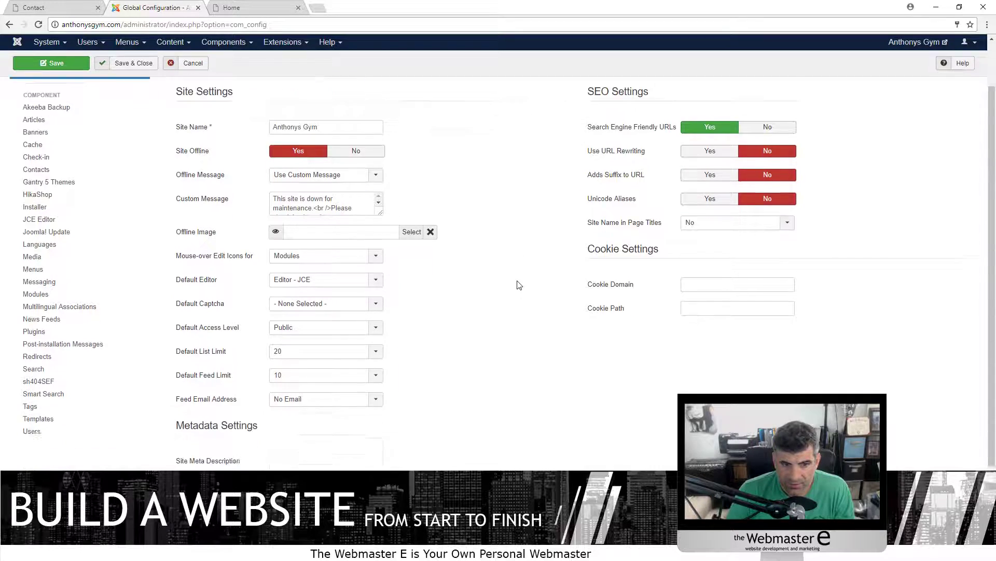
pyautogui.scroll(-3, 519, 284)
pyautogui.scroll(5, 501, 311)
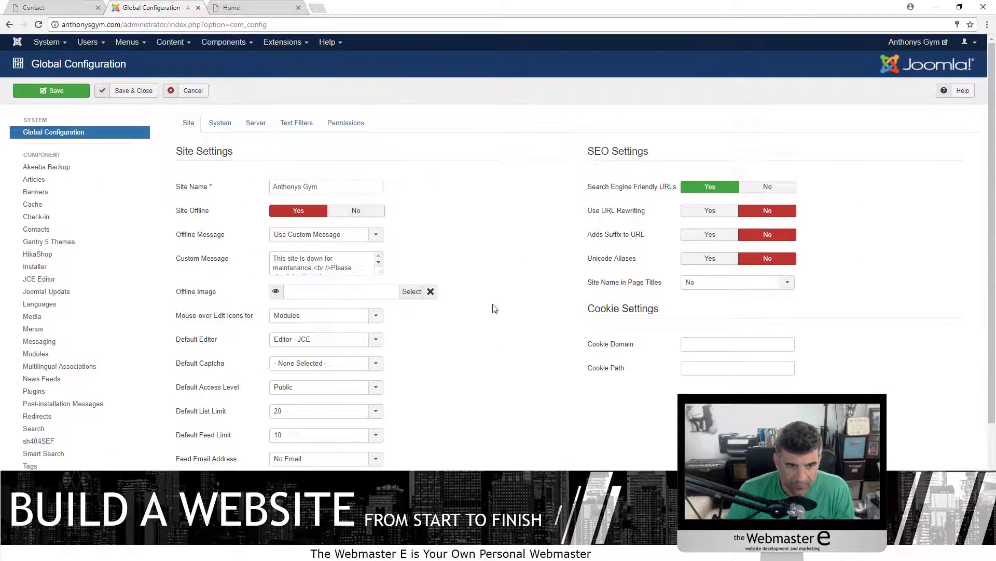
# Review the System settings and the Server settings in the Global Configuration
pyautogui.click(220, 123)
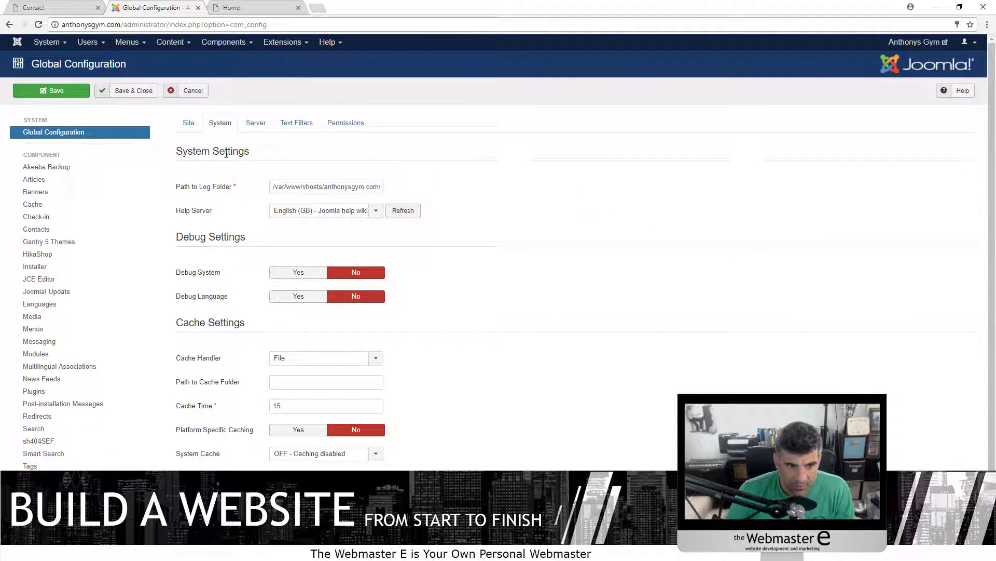
pyautogui.scroll(-1, 521, 326)
pyautogui.scroll(1, 502, 314)
pyautogui.click(247, 130)
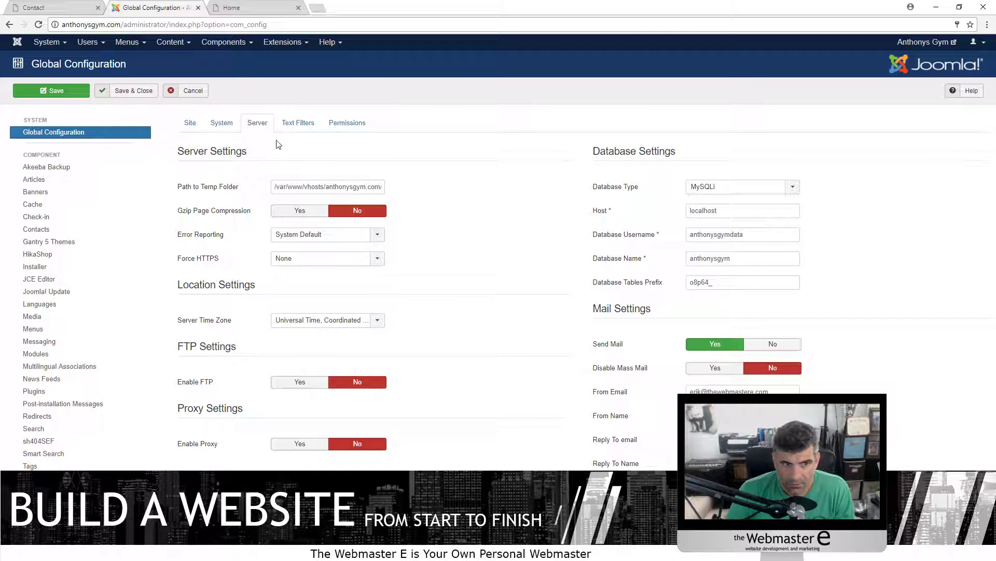
# Check the remaining Global Configuration sections, including Text Filters, Permissions, System and Site, for settings that affect 404 handling
pyautogui.click(298, 124)
pyautogui.click(339, 128)
pyautogui.click(220, 122)
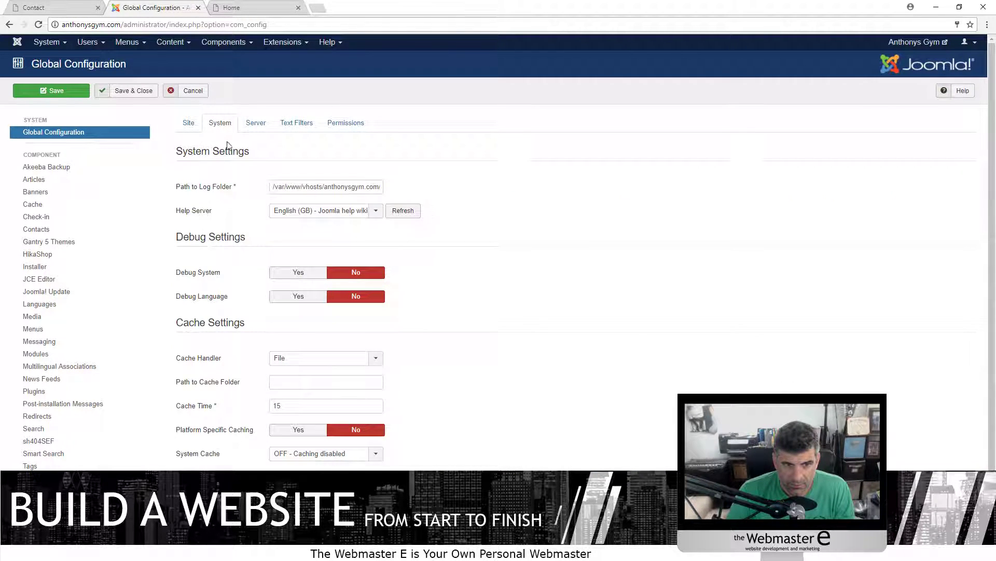
pyautogui.scroll(-1, 201, 228)
pyautogui.scroll(-1, 201, 229)
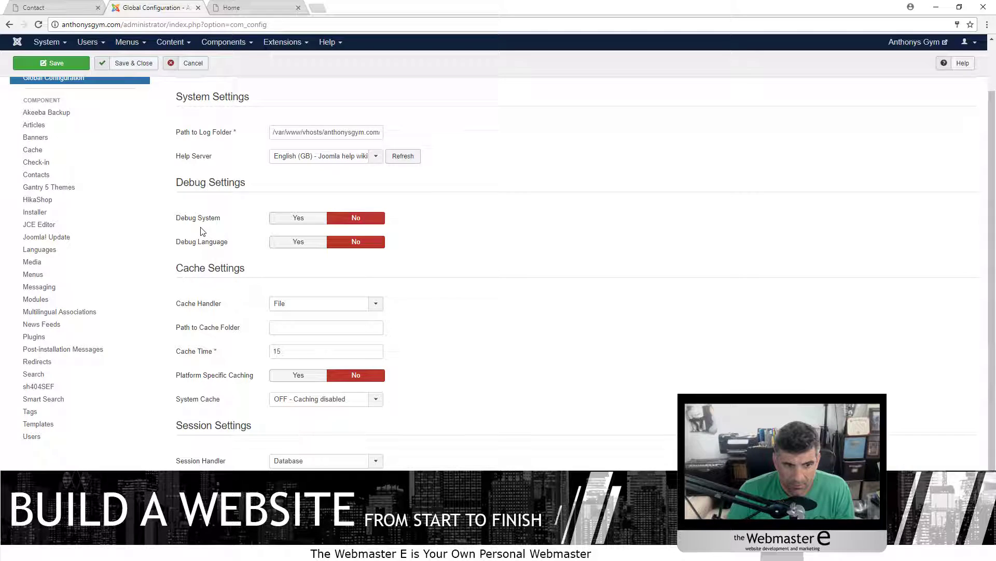
pyautogui.scroll(1, 192, 148)
pyautogui.click(188, 122)
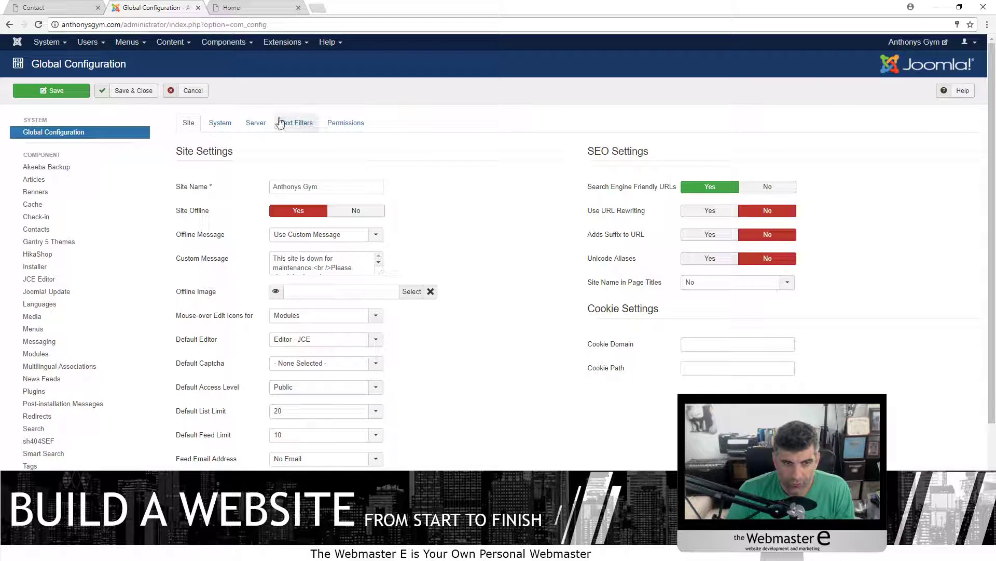
# Open the sh404SEF 404 requests manager and bring up the Error page settings in its configuration
pyautogui.click(206, 45)
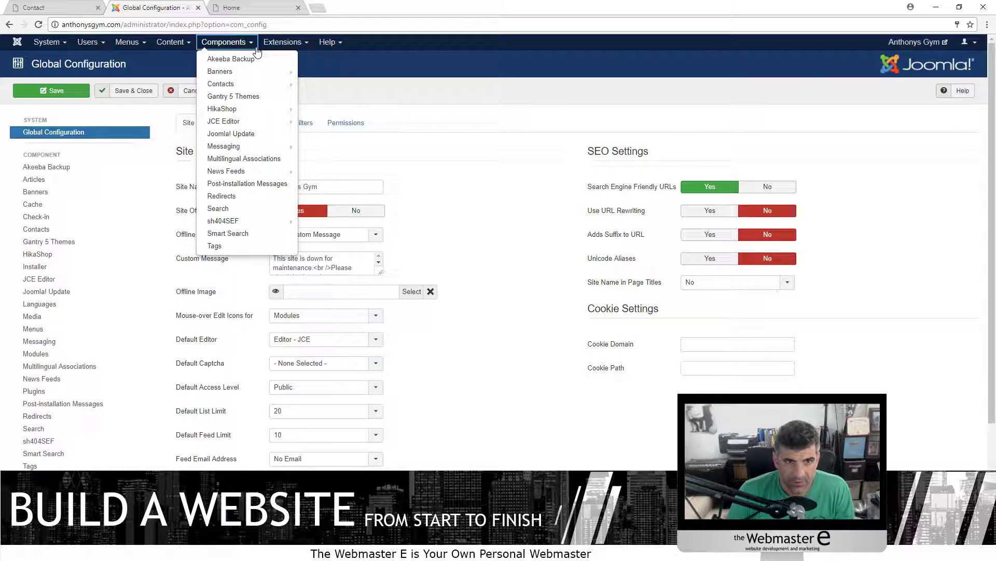
pyautogui.click(261, 222)
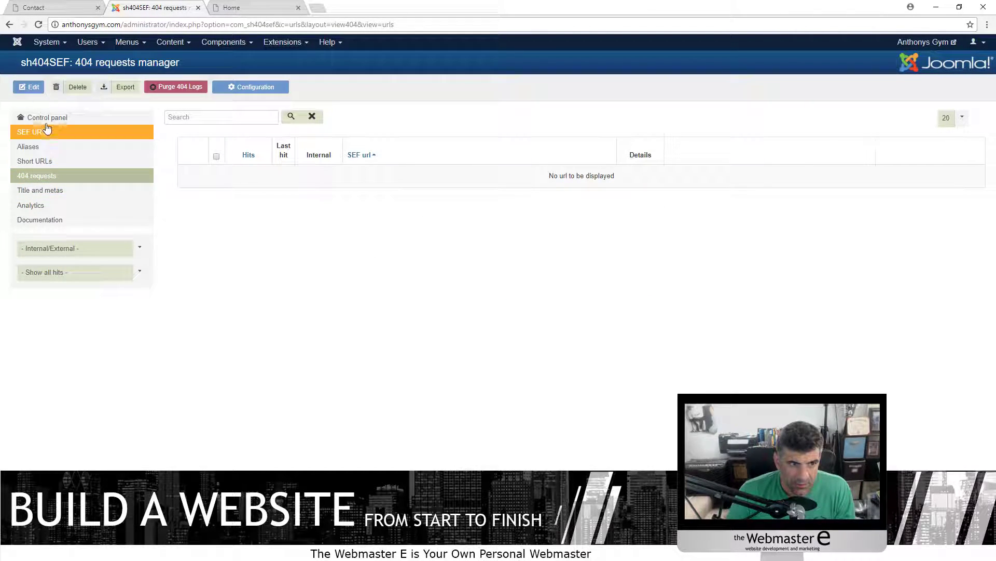
pyautogui.click(252, 88)
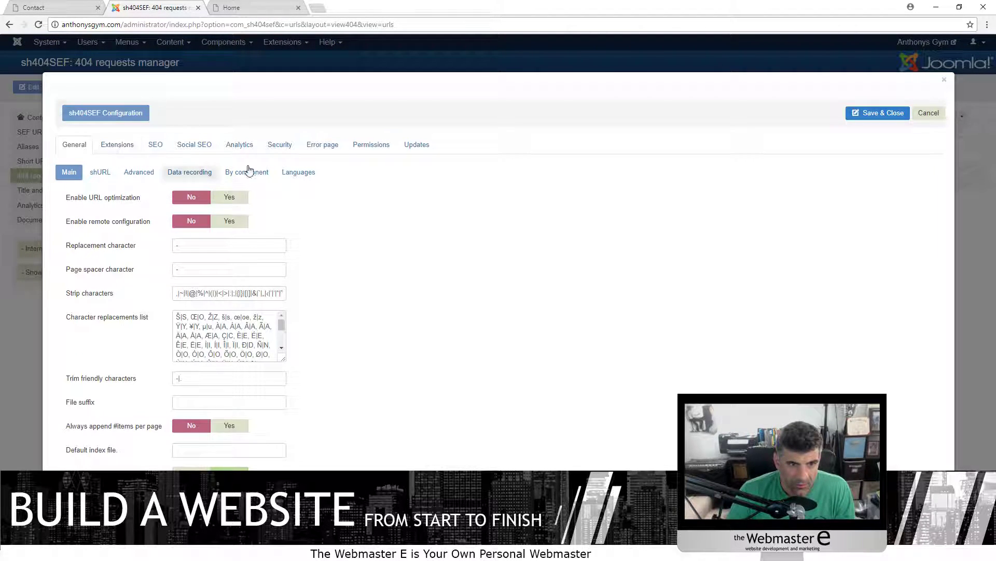
pyautogui.click(313, 148)
pyautogui.moveTo(136, 202)
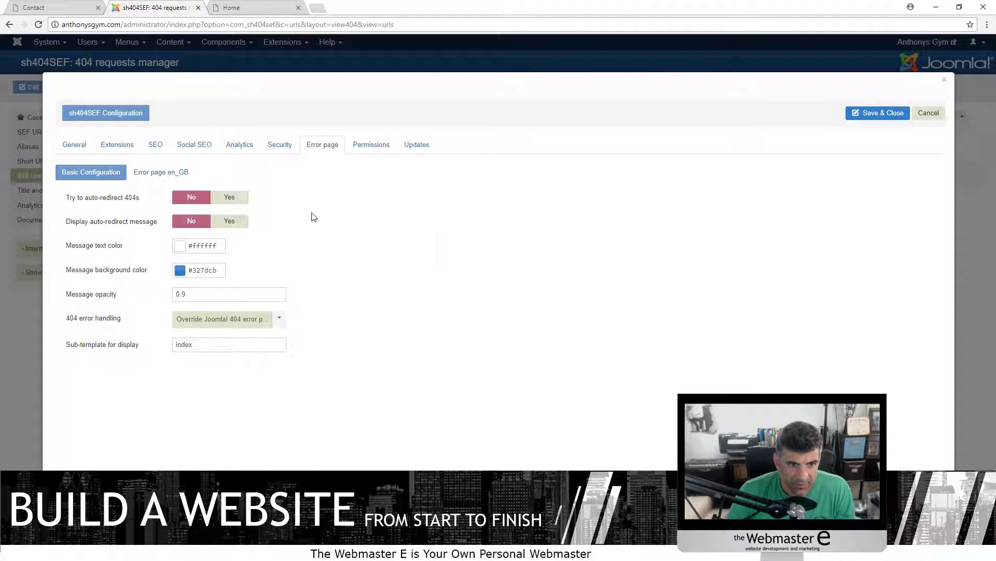
# Set 404 error handling to Use Joomla! 404 error page, with auto-redirect and its message set to No, and save the configuration
pyautogui.click(227, 200)
pyautogui.click(229, 221)
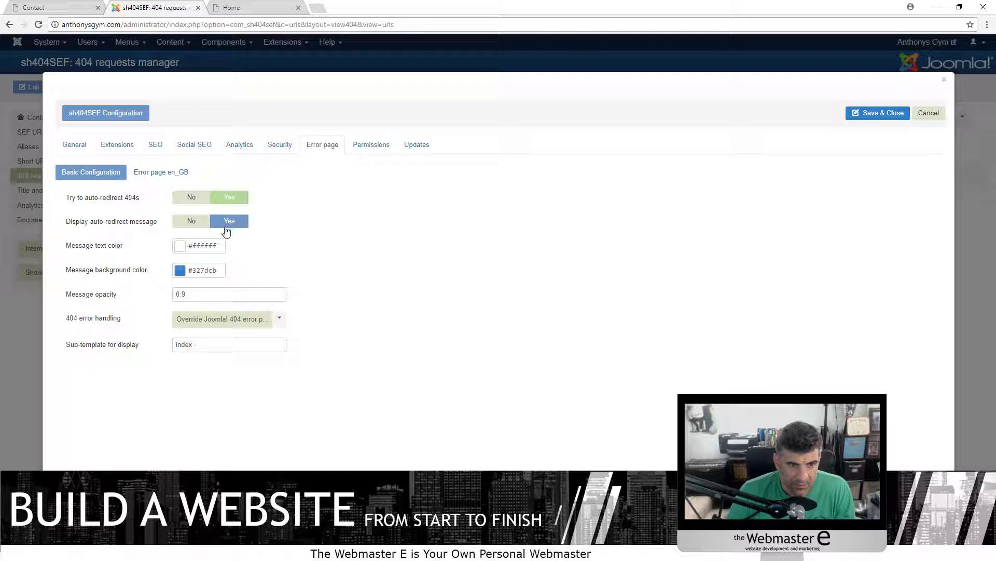
pyautogui.click(234, 325)
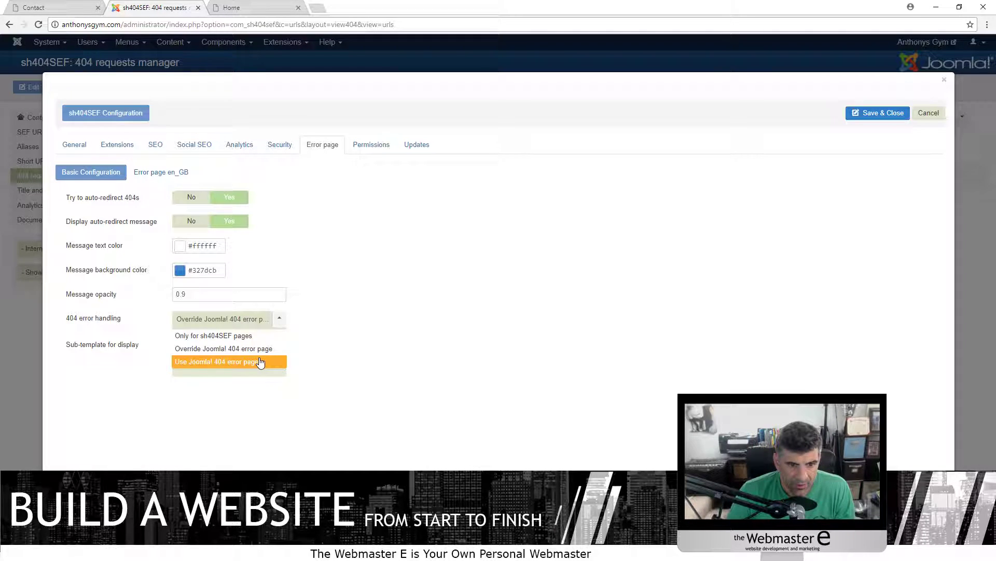
pyautogui.click(198, 362)
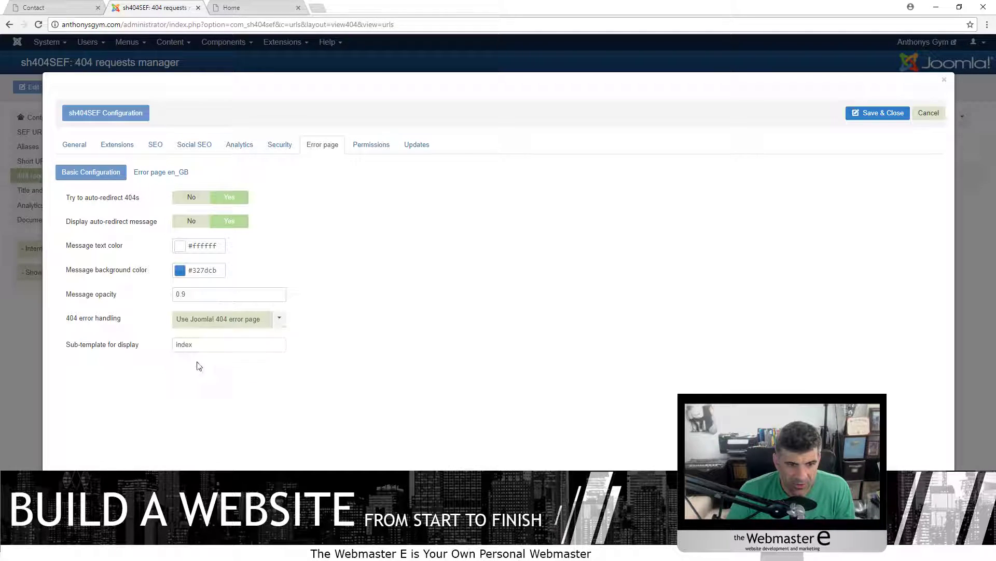
pyautogui.click(207, 200)
pyautogui.click(189, 220)
pyautogui.click(879, 112)
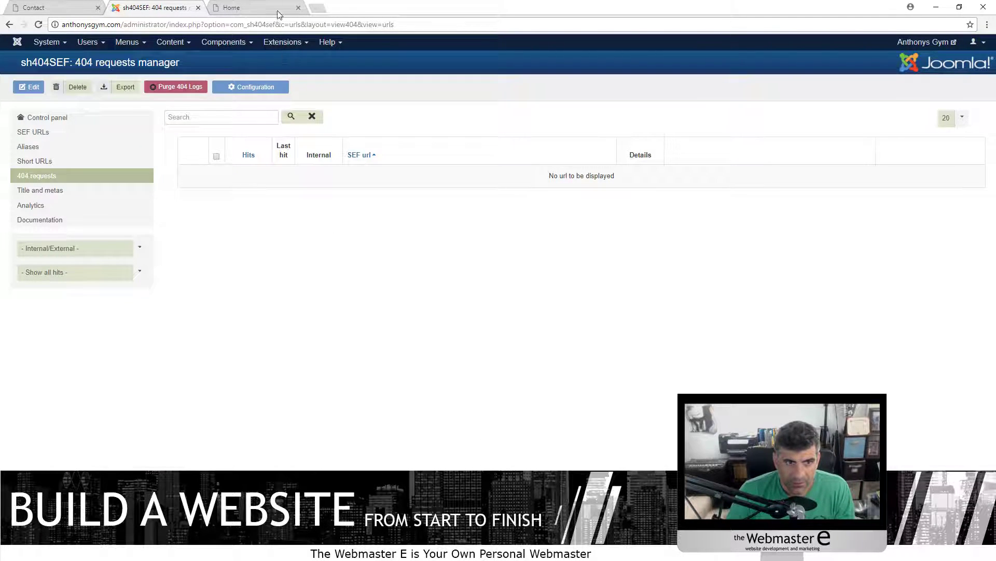
# Request the nonexistent page asdfaws.php on the gym site and look through the page that loads
pyautogui.click(279, 11)
pyautogui.click(217, 24)
pyautogui.press('End')
pyautogui.moveTo(129, 27); pyautogui.dragTo(258, 36)
pyautogui.write('asdfaws.php')
pyautogui.press('Return')
pyautogui.scroll(-5, 184, 104)
pyautogui.scroll(-5, 204, 340)
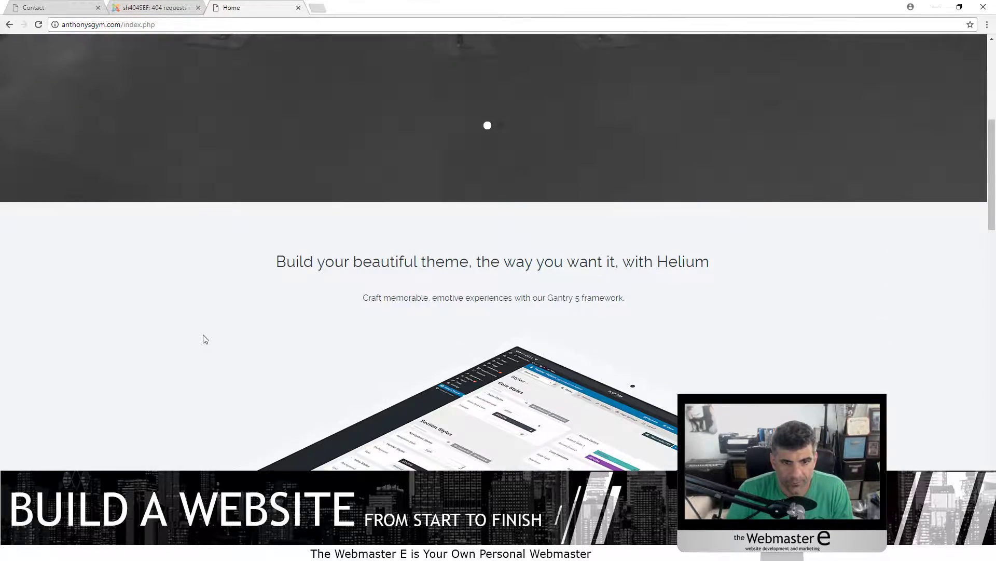
pyautogui.scroll(-20, 204, 340)
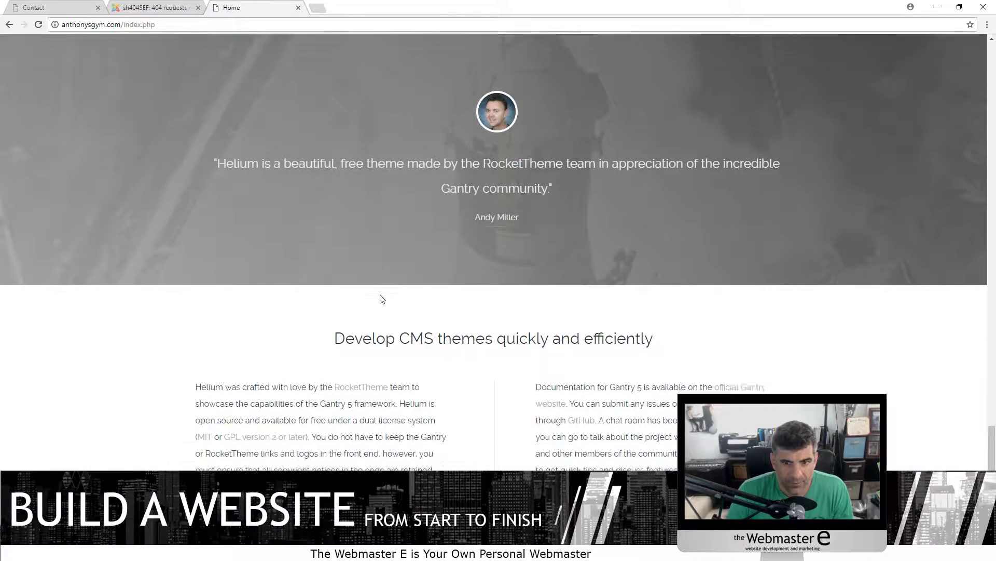
pyautogui.scroll(20, 367, 278)
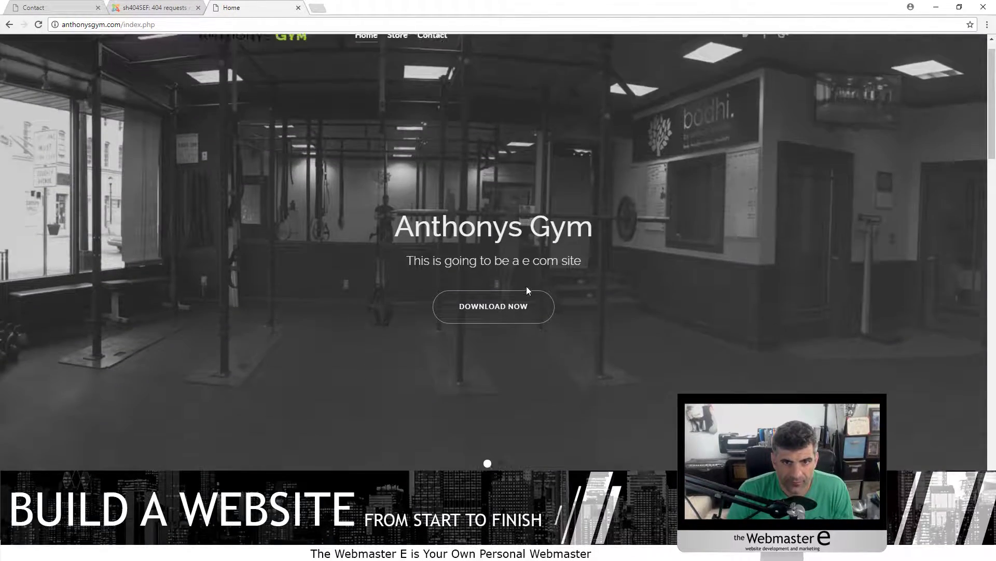
pyautogui.scroll(1, 518, 283)
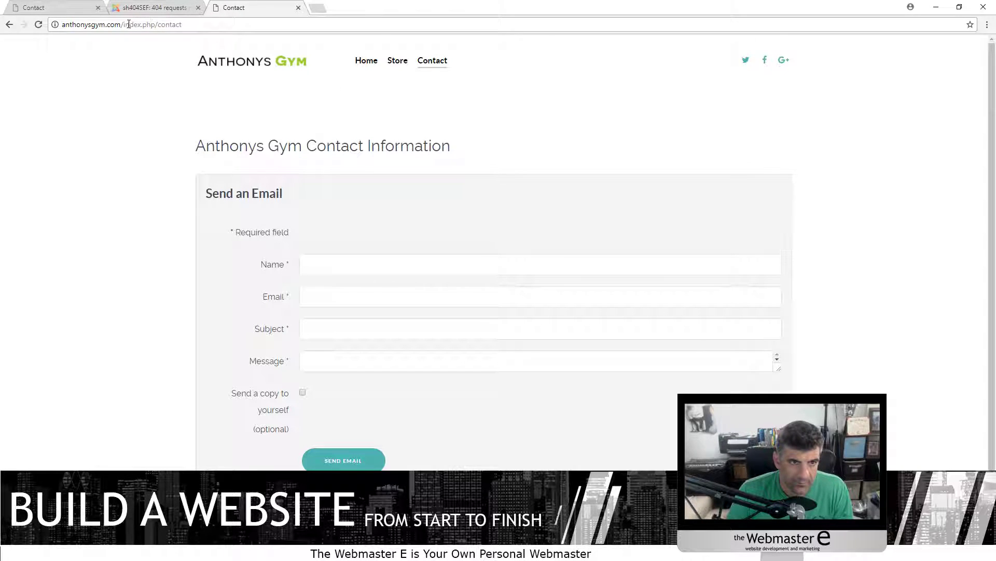
# Replace the Contact page's path with the nonexistent asdfas.hml and look through the page that loads
pyautogui.moveTo(153, 35); pyautogui.dragTo(429, 86)
pyautogui.write('asdfas.hml')
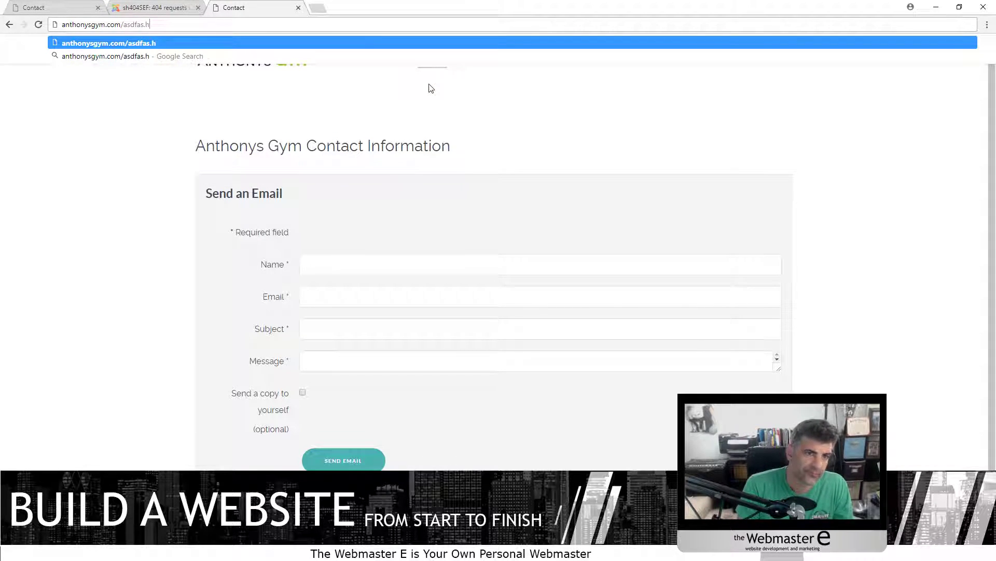
pyautogui.press('Return')
pyautogui.scroll(-16, 320, 469)
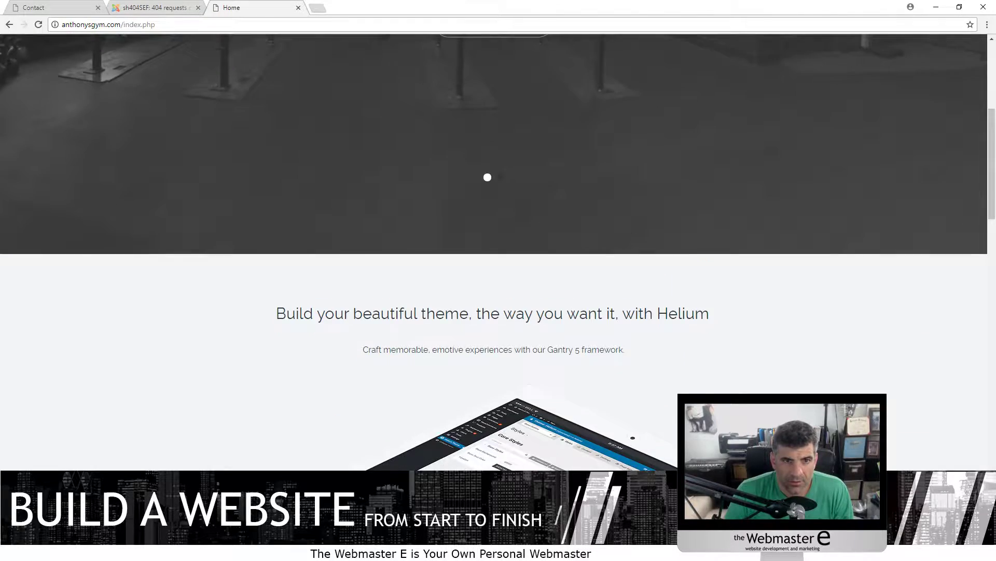
pyautogui.scroll(-15, 320, 469)
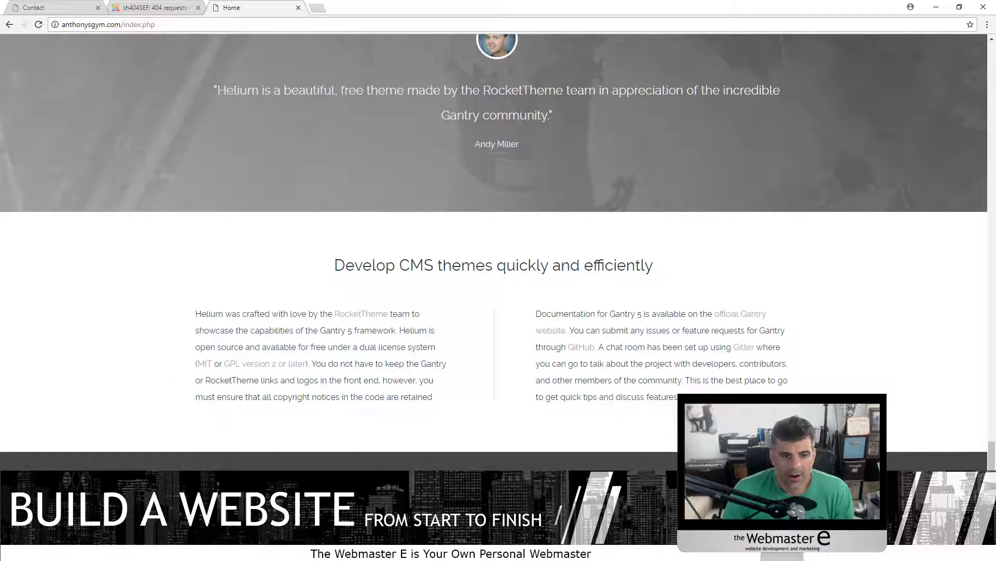
# Return to the sh404SEF 404 requests manager and try to purge the 404 logs
pyautogui.click(156, 8)
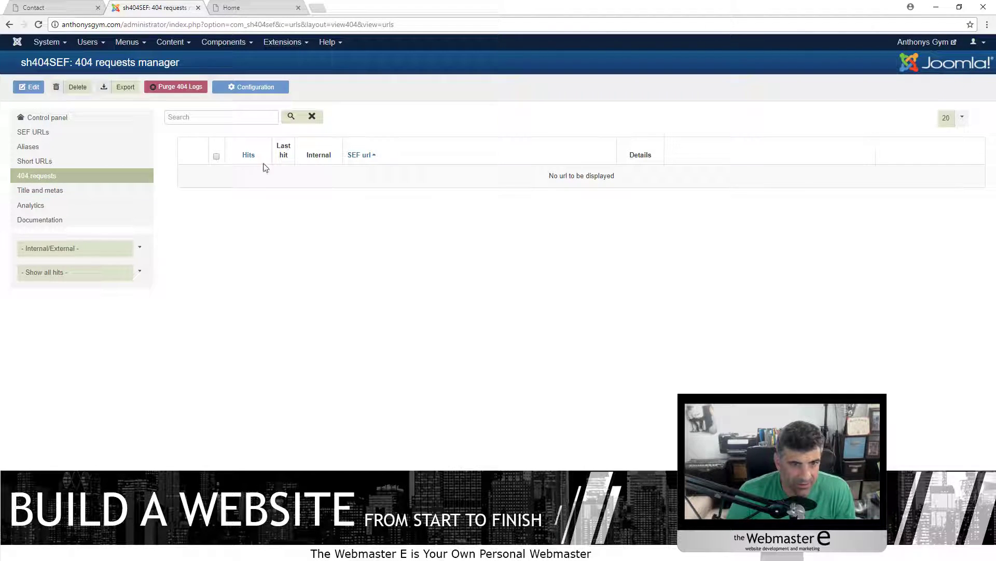
pyautogui.click(188, 89)
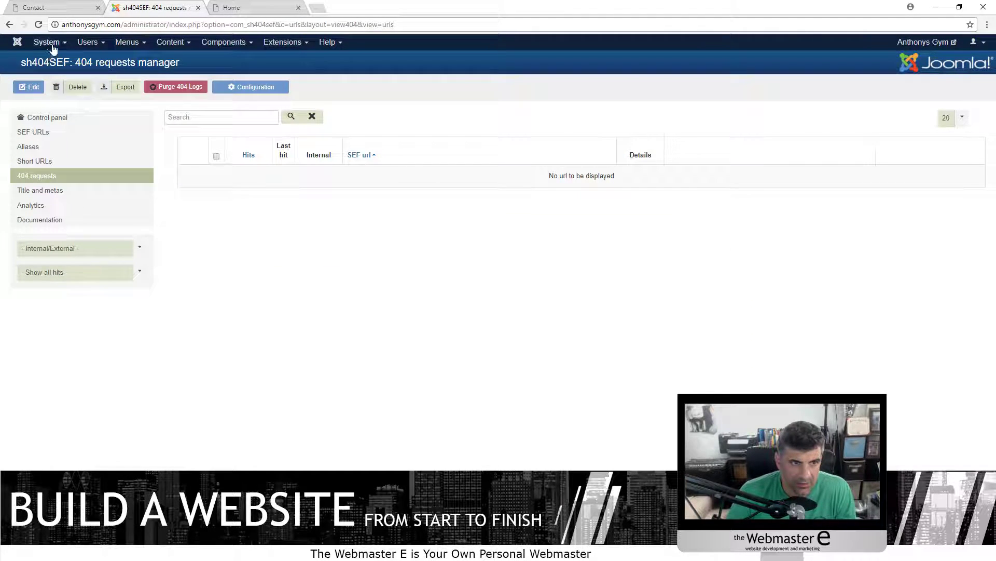
pyautogui.click(104, 45)
# Clear all listed site cache groups in Joomla's cache maintenance
pyautogui.click(47, 42)
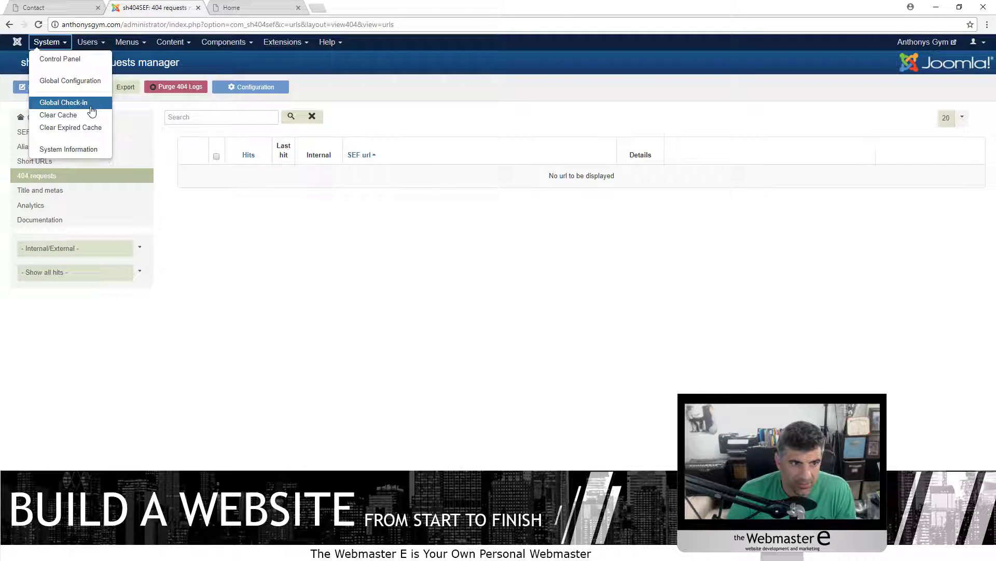
pyautogui.click(91, 115)
pyautogui.click(187, 140)
pyautogui.click(38, 91)
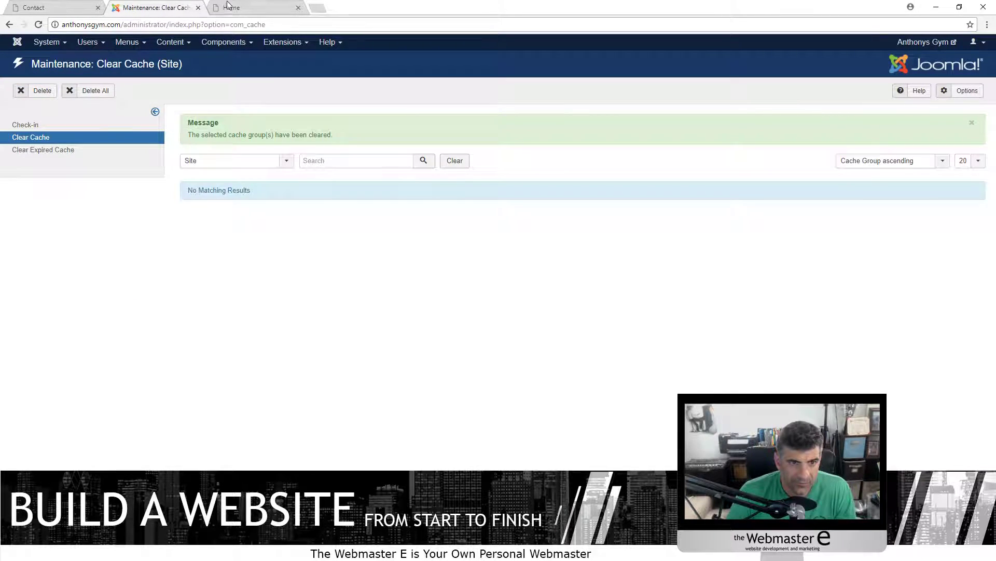
# Test the nonexistent address /asdfas on the gym site and look through the page that loads
pyautogui.click(228, 7)
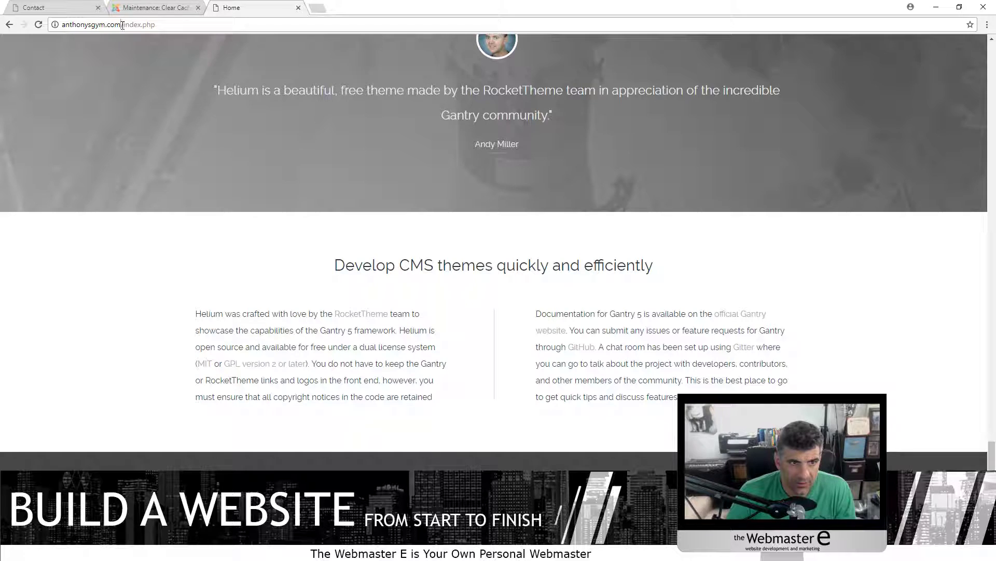
pyautogui.moveTo(121, 25); pyautogui.dragTo(157, 25)
pyautogui.write('/asdfas')
pyautogui.press('Return')
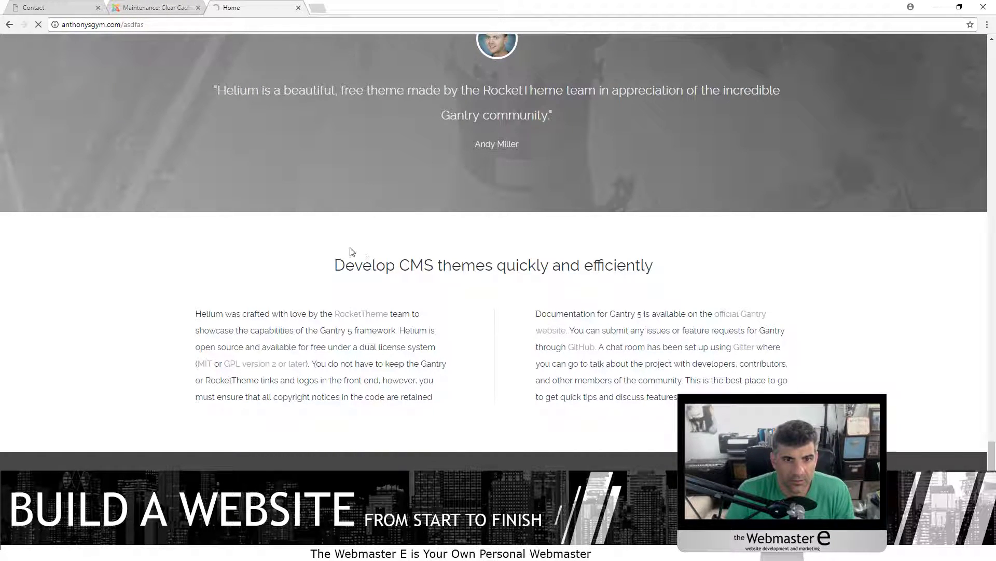
pyautogui.scroll(20, 256, 250)
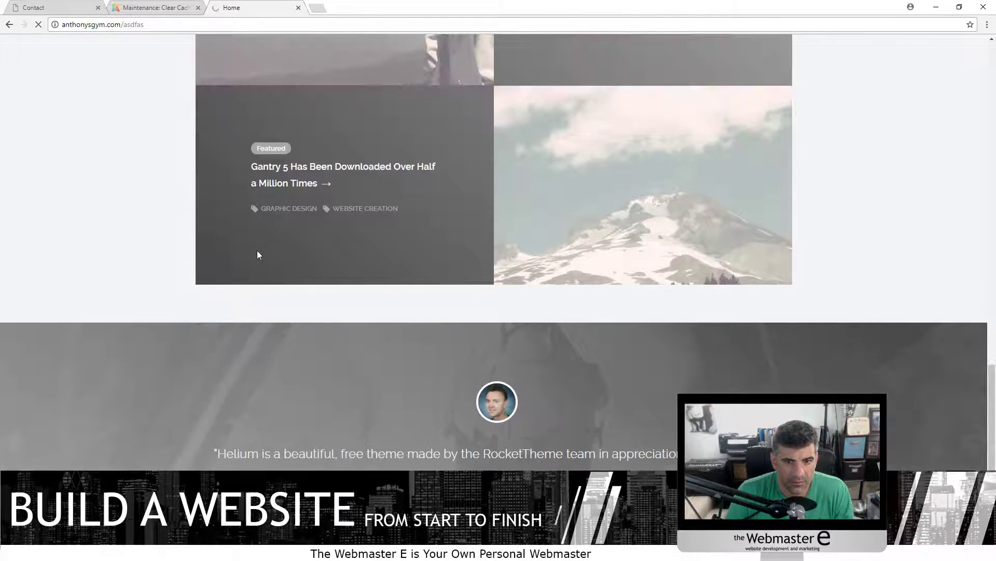
pyautogui.scroll(-9, 264, 238)
pyautogui.scroll(-15, 269, 239)
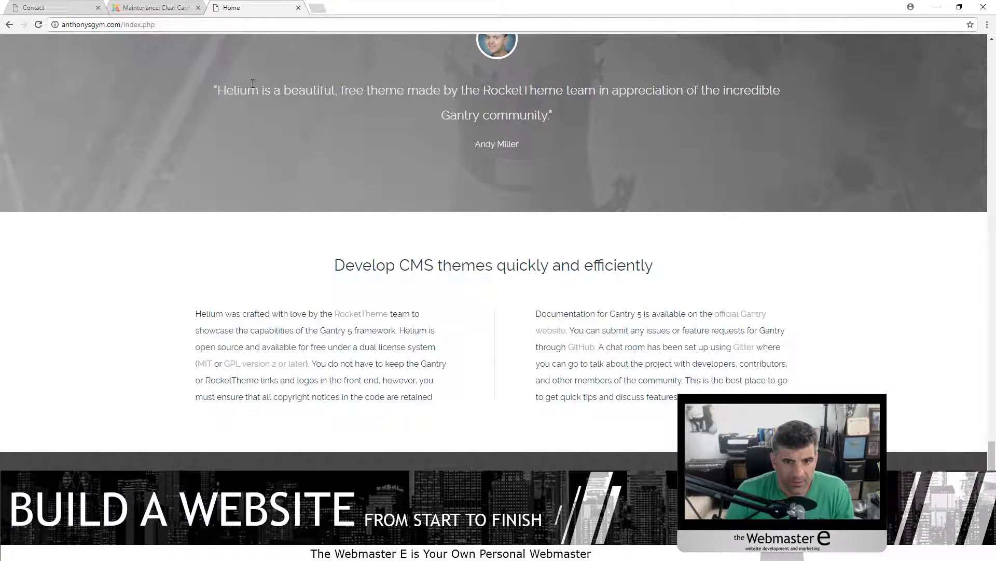
# Test the gym site with the nonexistent page indeasdf.html and look at the page that loads
pyautogui.click(168, 27)
pyautogui.click(157, 26)
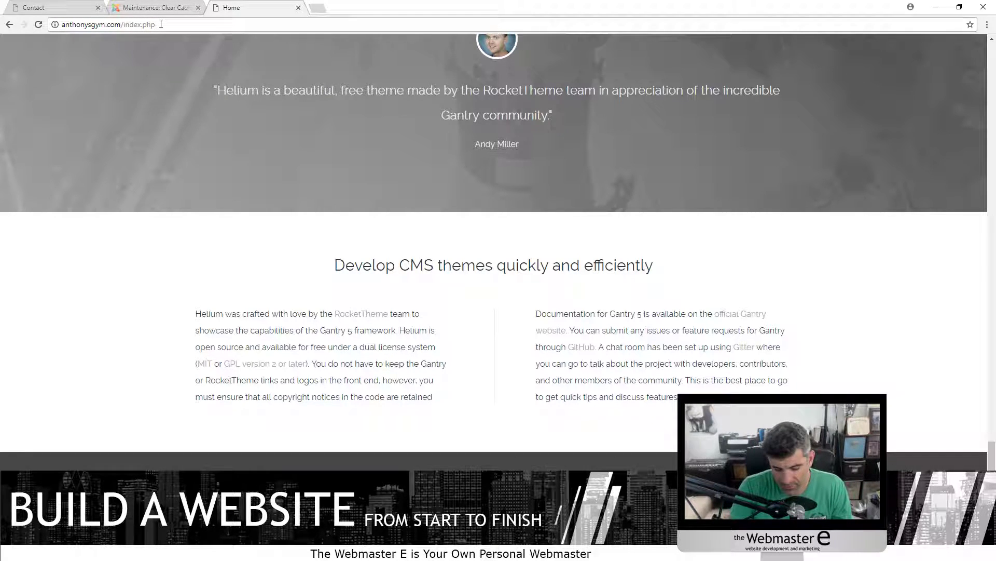
pyautogui.press('BackSpace')
pyautogui.press('BackSpace')
pyautogui.press('BackSpace')
pyautogui.press('BackSpace')
pyautogui.write('.h')
pyautogui.press('BackSpace')
pyautogui.press('BackSpace')
pyautogui.press('BackSpace')
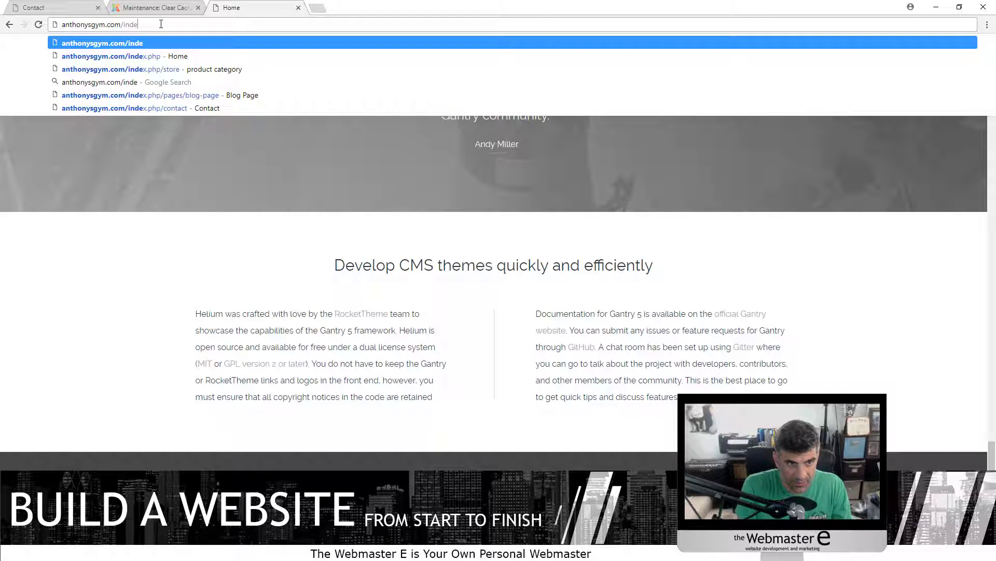
pyautogui.write('asdf.html')
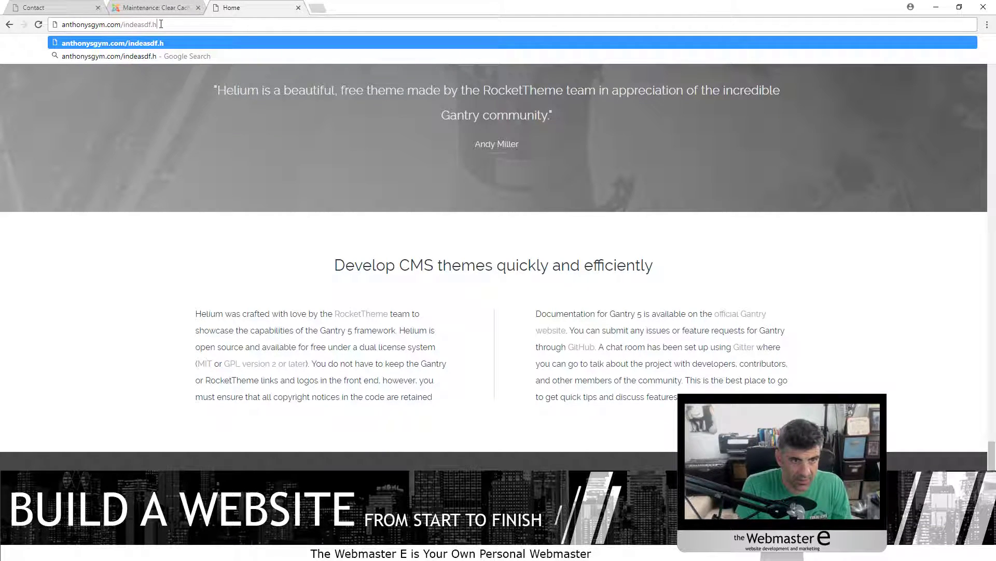
pyautogui.press('Return')
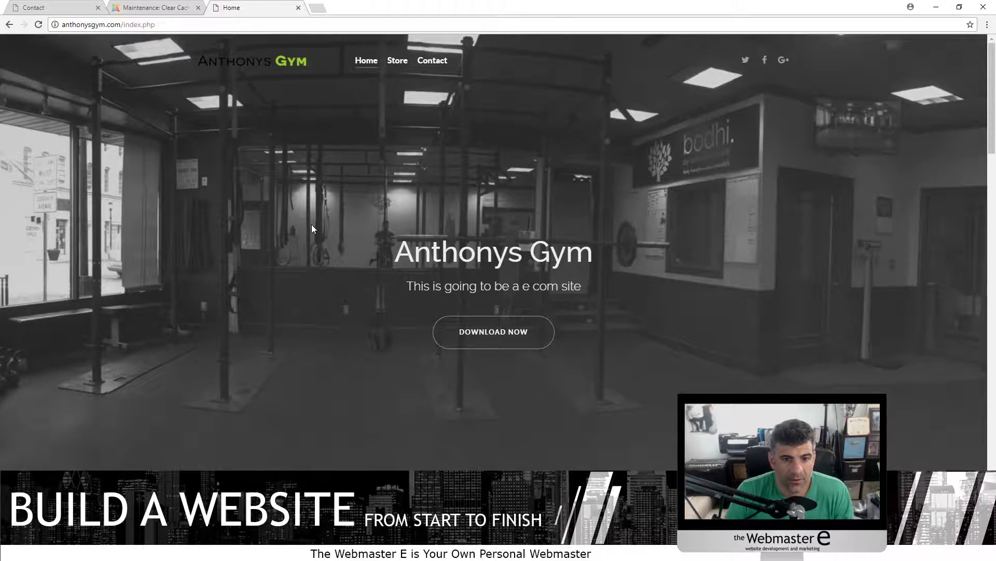
pyautogui.scroll(-4, 308, 225)
# Return to the Joomla administration and check the 404 requests list in sh404SEF
pyautogui.hotkey('ctrl', 'shift', 'Tab')
pyautogui.hotkey('ctrl', 'shift', 'Tab')
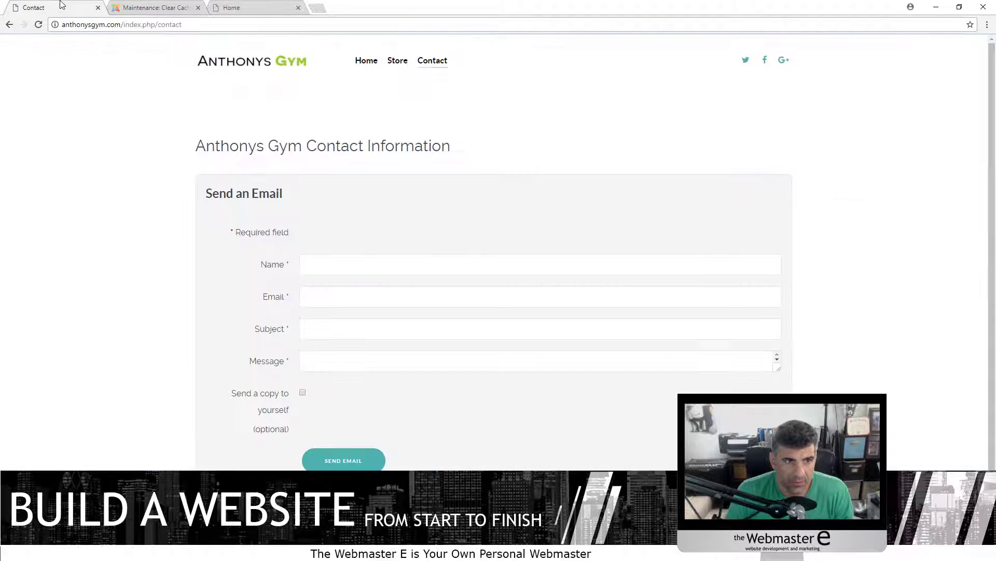
pyautogui.hotkey('ctrl', 'shift', 'Tab')
pyautogui.hotkey('ctrl', 'shift', 'Tab')
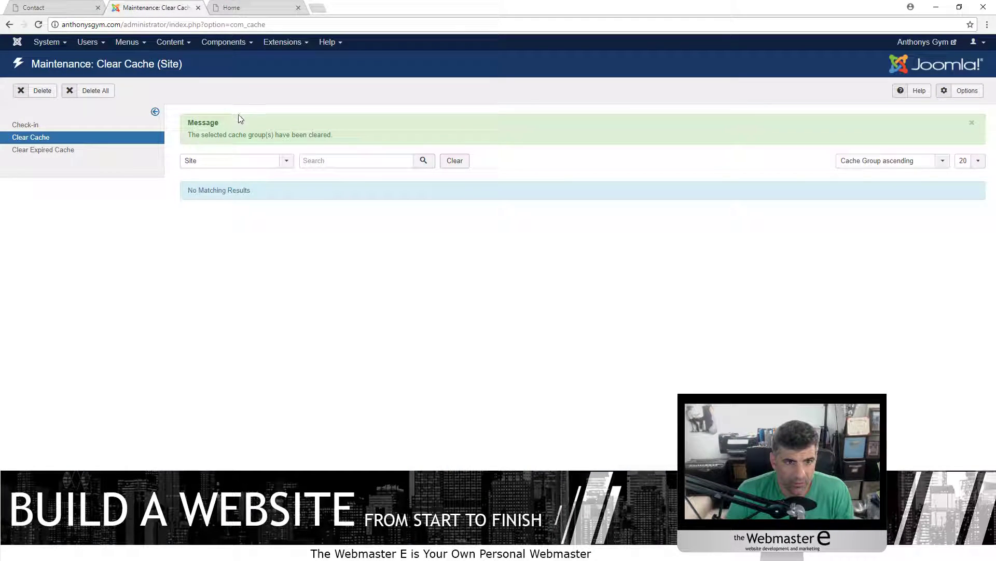
pyautogui.click(223, 42)
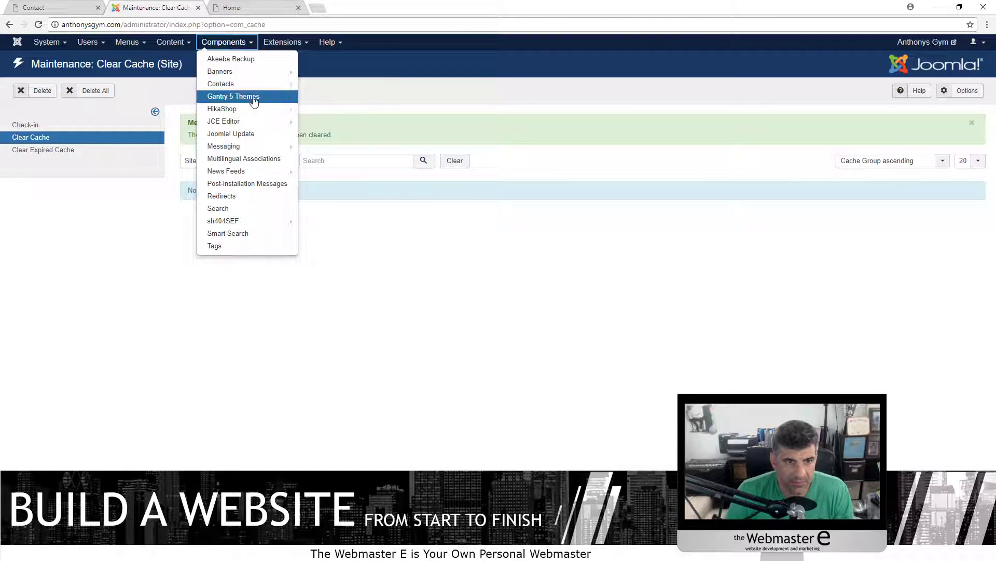
pyautogui.click(251, 222)
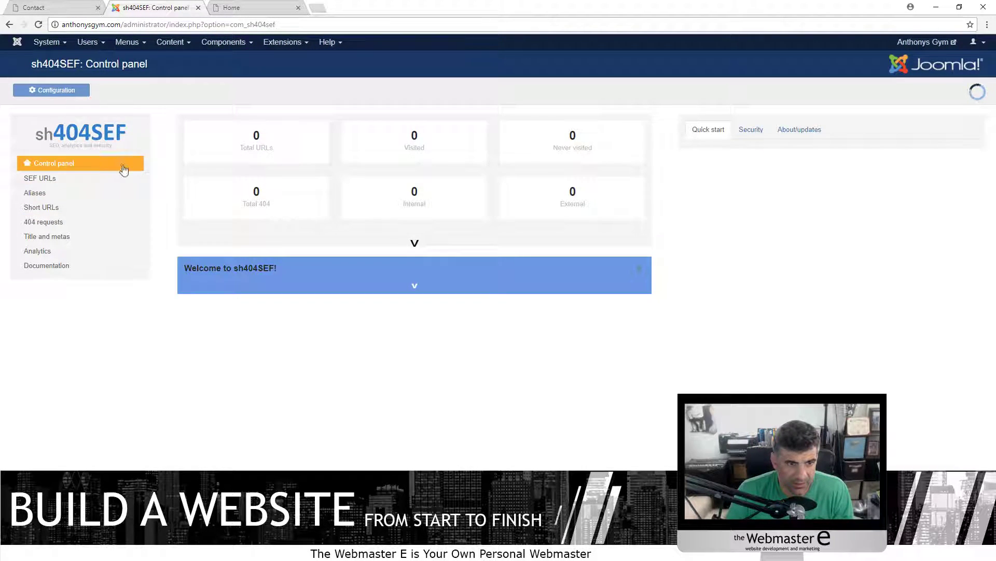
pyautogui.click(58, 223)
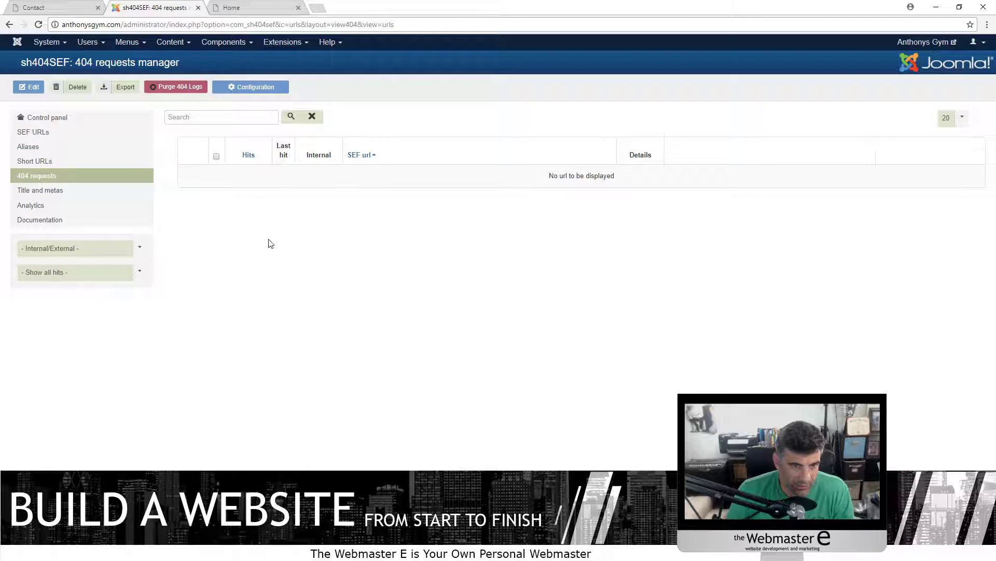
# Open the sh404SEF configuration and examine the error page settings and the en_GB 404 page content
pyautogui.click(244, 87)
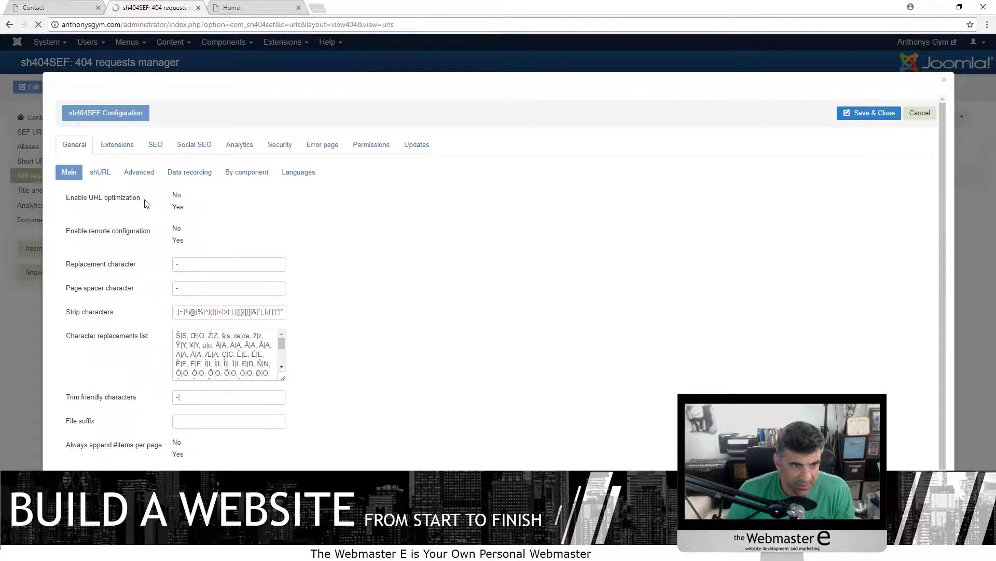
pyautogui.click(335, 146)
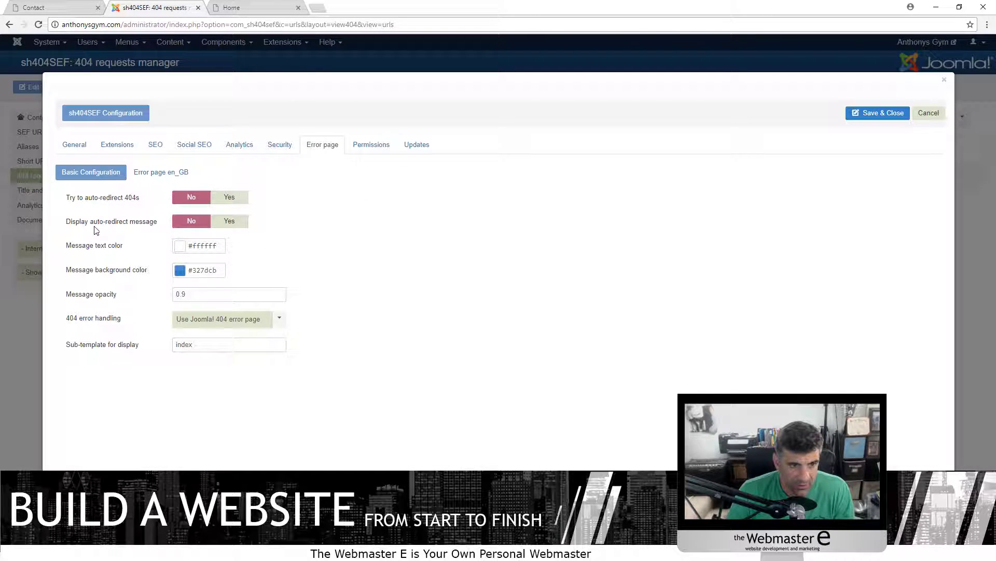
pyautogui.click(150, 175)
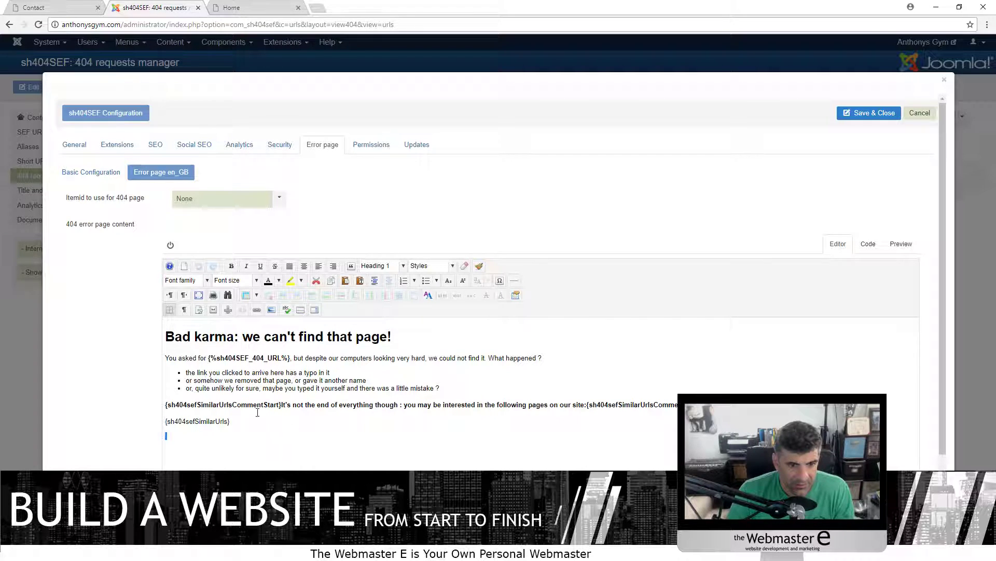
pyautogui.moveTo(267, 418); pyautogui.dragTo(145, 310)
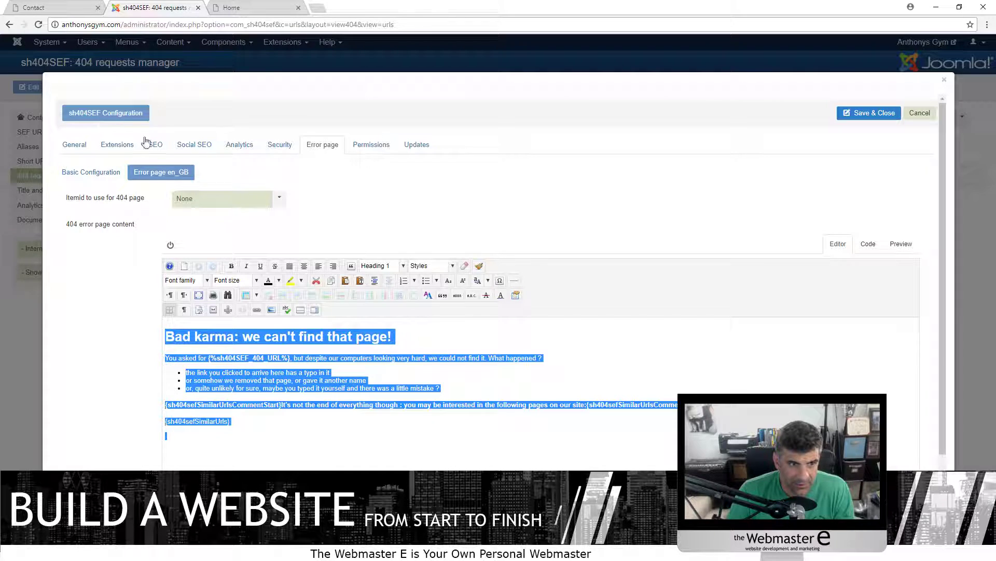
pyautogui.click(329, 147)
pyautogui.click(298, 147)
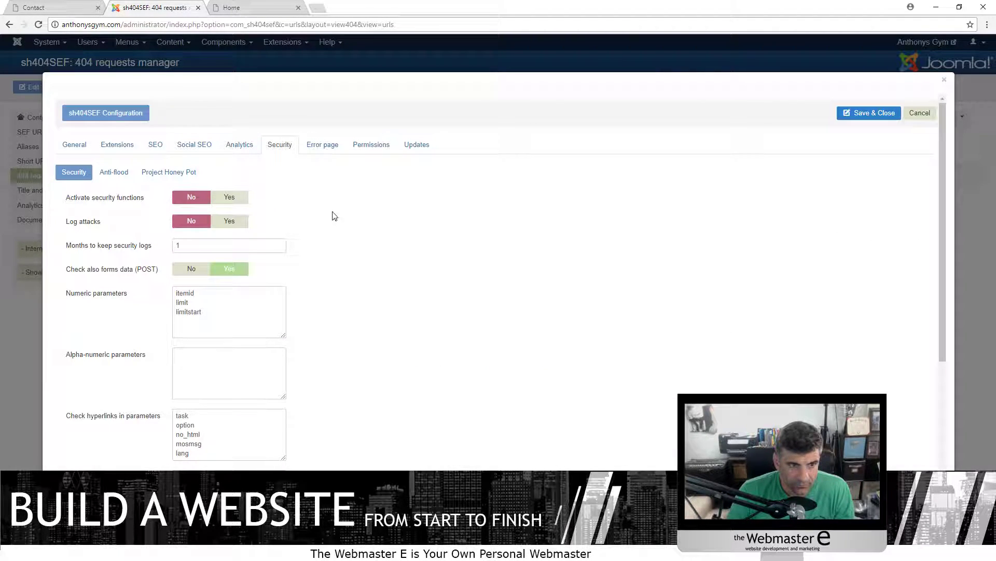
pyautogui.click(322, 145)
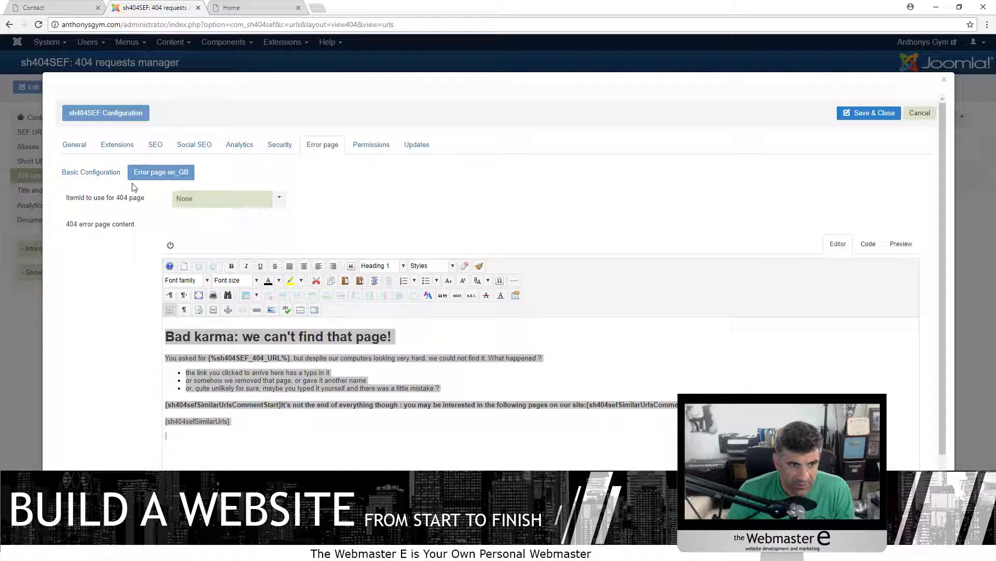
# Enable auto-redirecting of 404s and its message, set 404 error handling to override the Joomla! 404 error page, and save the configuration
pyautogui.click(119, 175)
pyautogui.click(227, 197)
pyautogui.click(223, 222)
pyautogui.click(222, 325)
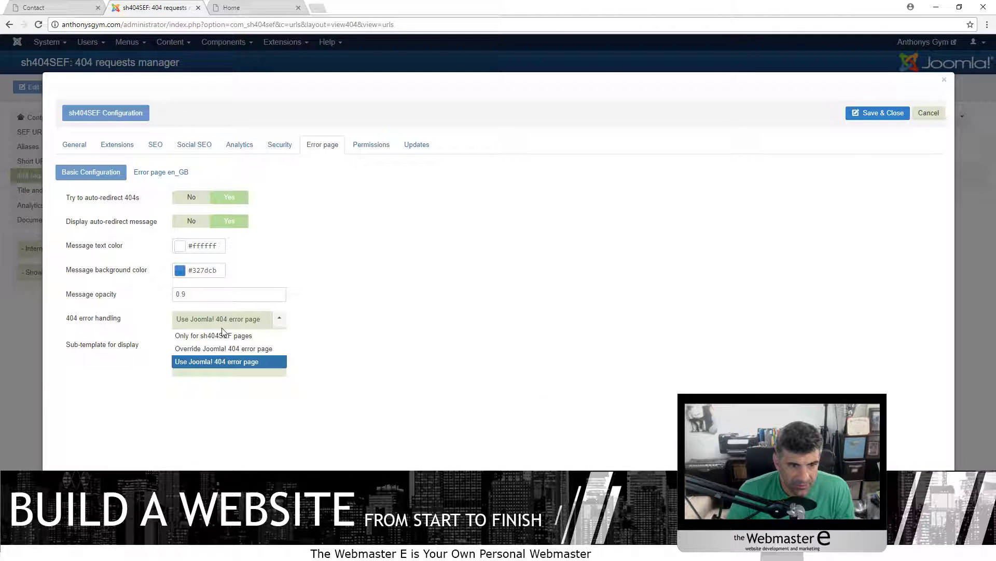
pyautogui.click(257, 348)
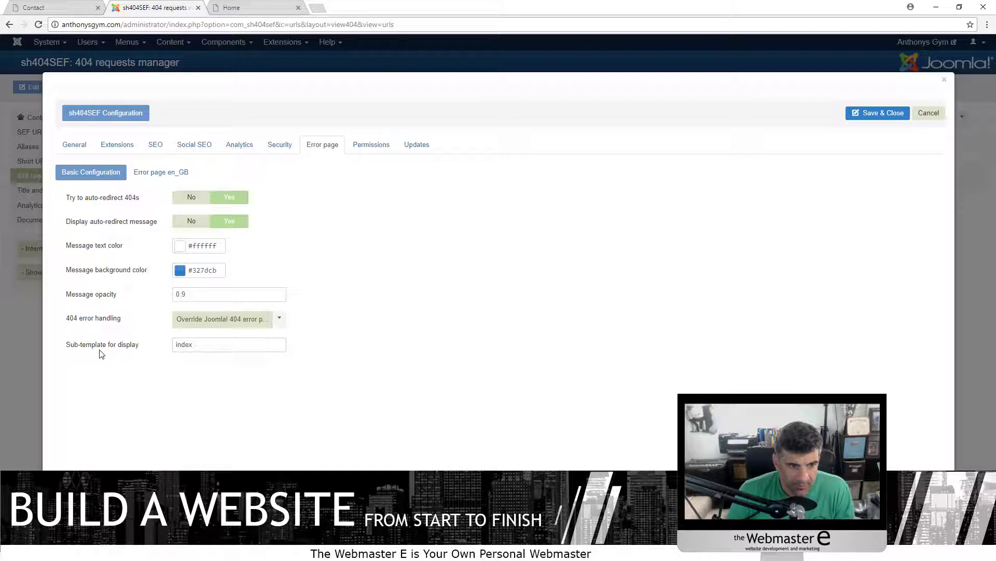
pyautogui.moveTo(125, 352)
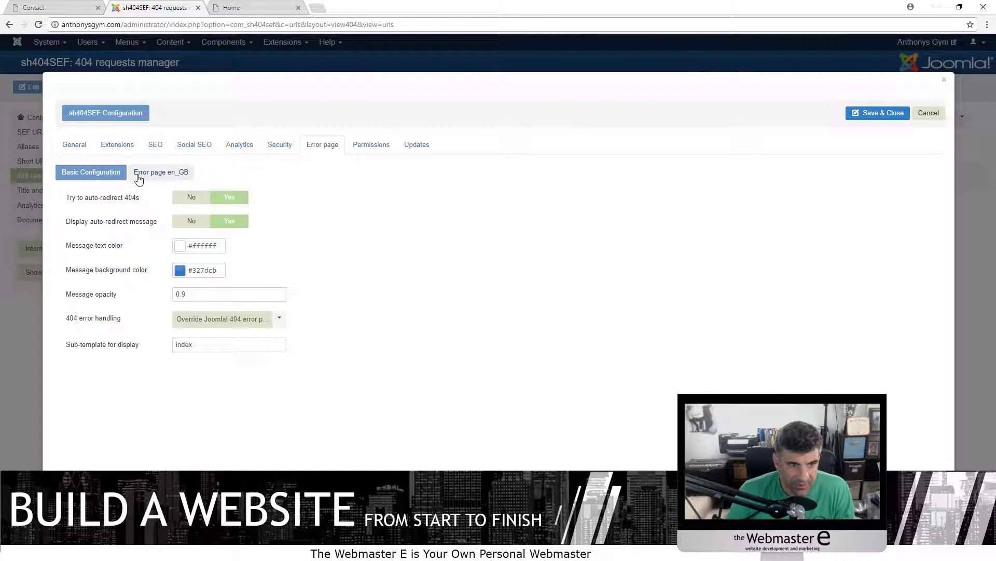
pyautogui.click(865, 120)
pyautogui.click(866, 118)
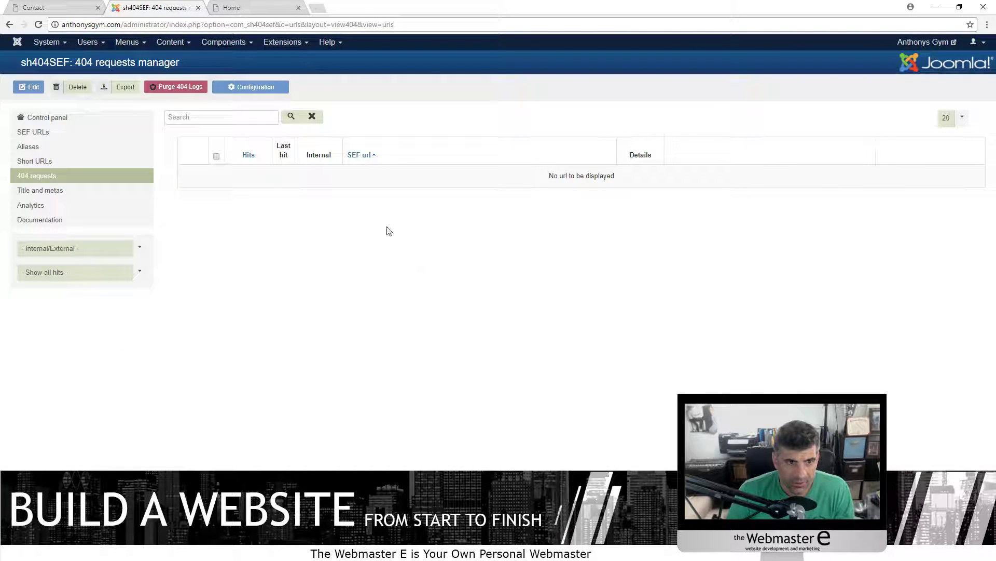
# Test the gym site with the nonexistent page asdfas.html and look through the page that loads
pyautogui.click(242, 6)
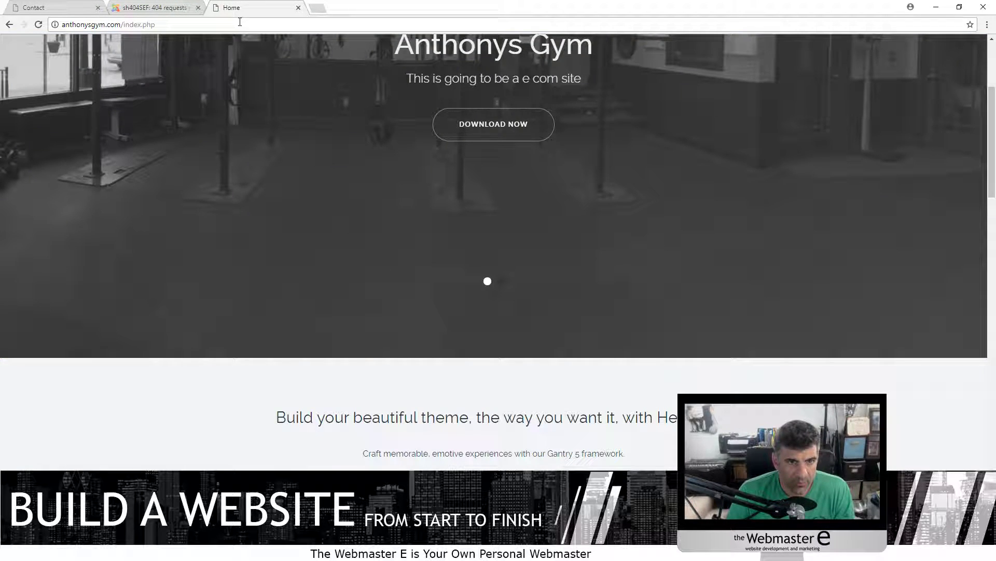
pyautogui.click(125, 25)
pyautogui.doubleClick(126, 25)
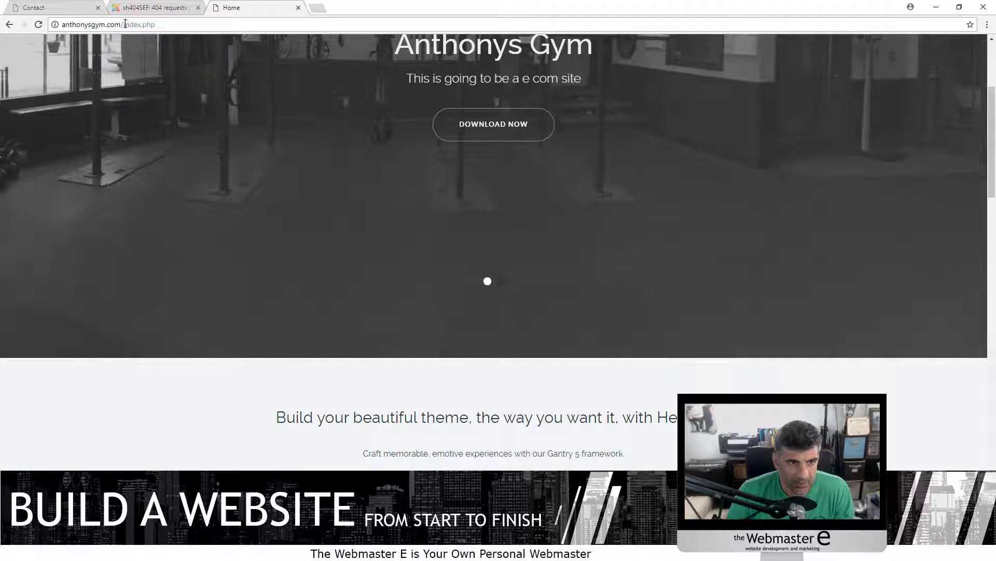
pyautogui.moveTo(121, 24); pyautogui.dragTo(154, 24)
pyautogui.write('asdfas.ht')
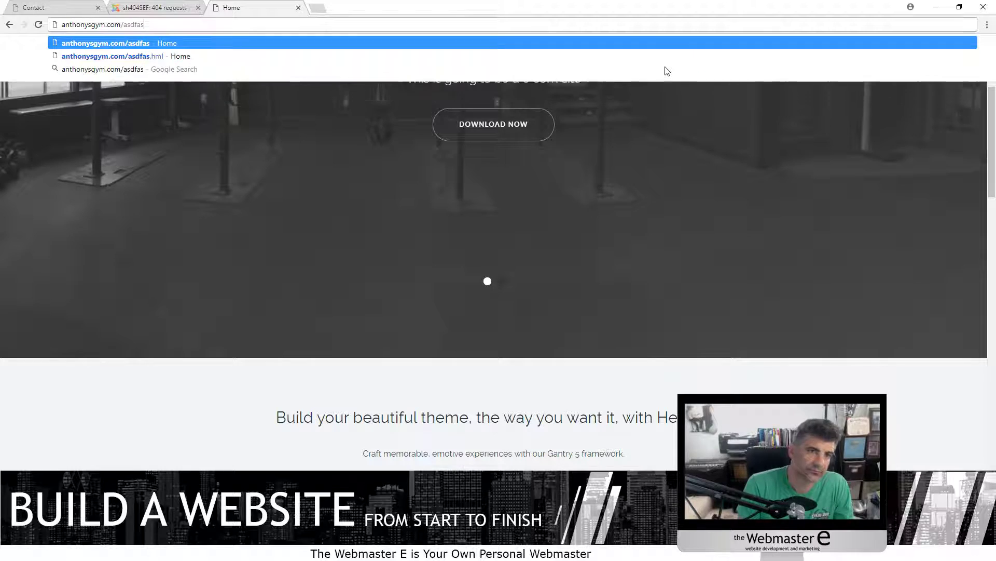
pyautogui.write('ml')
pyautogui.press('Return')
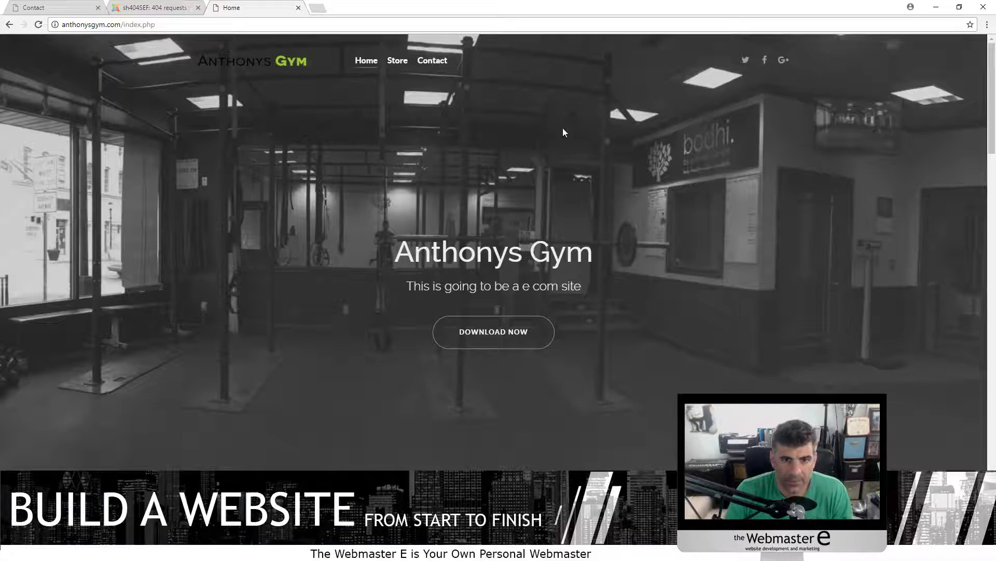
pyautogui.scroll(-5, 351, 317)
pyautogui.scroll(-12, 351, 316)
pyautogui.scroll(6, 425, 404)
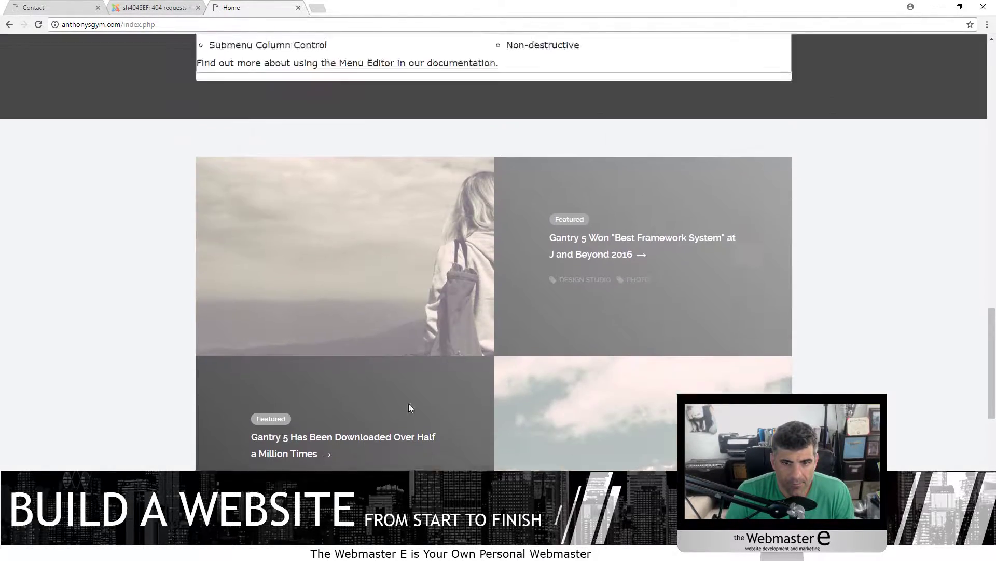
pyautogui.scroll(-10, 400, 407)
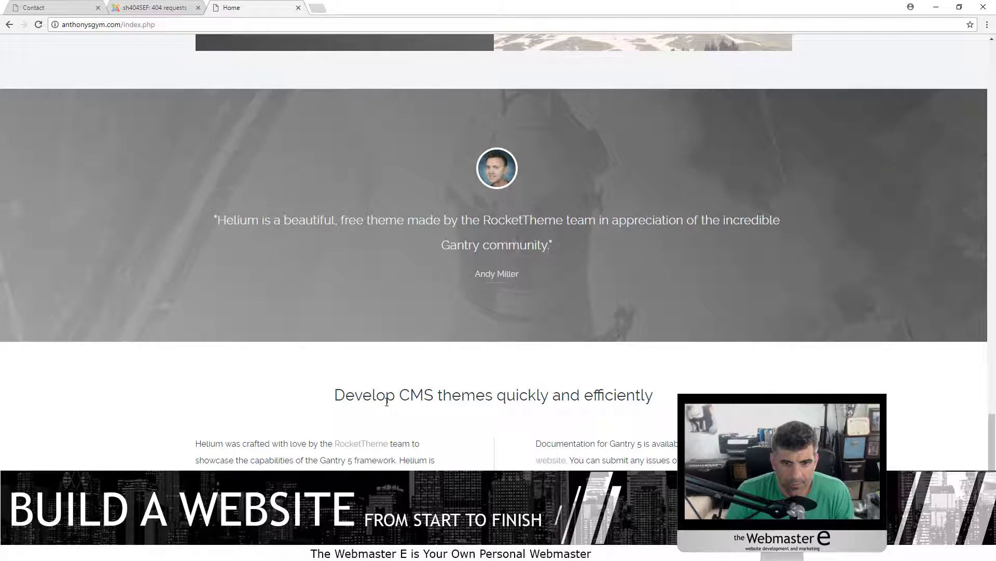
pyautogui.scroll(-3, 387, 401)
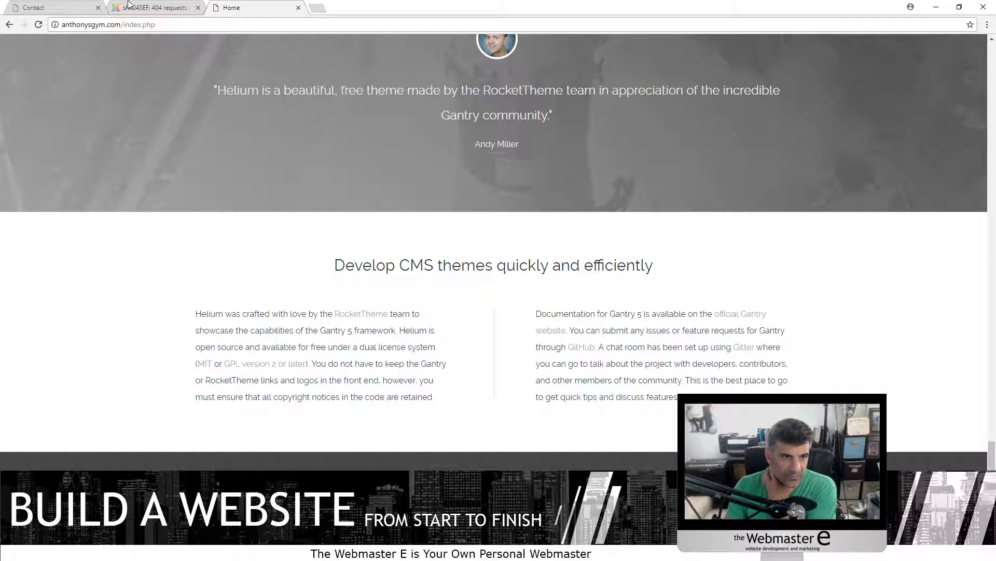
# Return to the Joomla administration, enable URL optimization in the sh404SEF general settings, and save the configuration
pyautogui.click(148, 8)
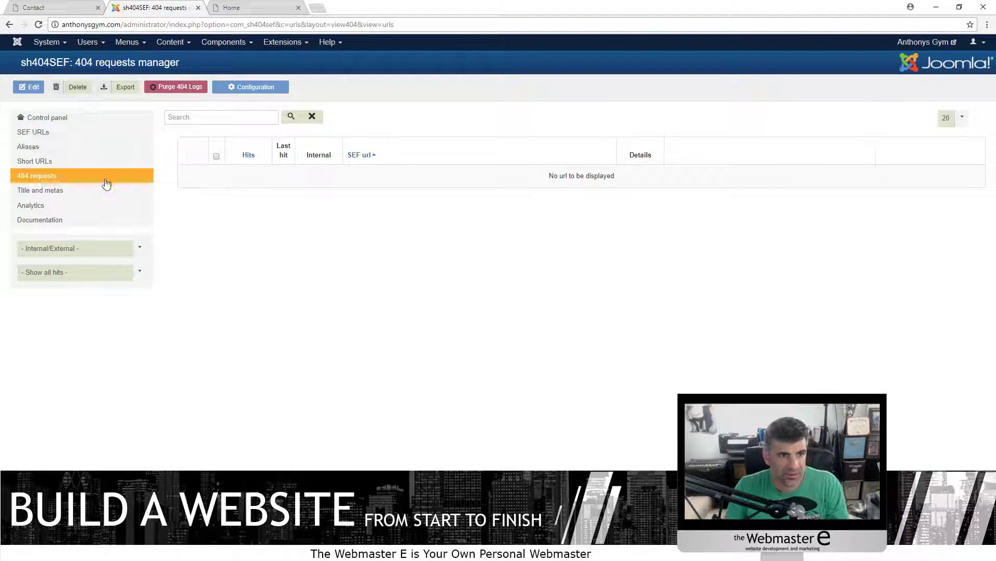
pyautogui.click(66, 134)
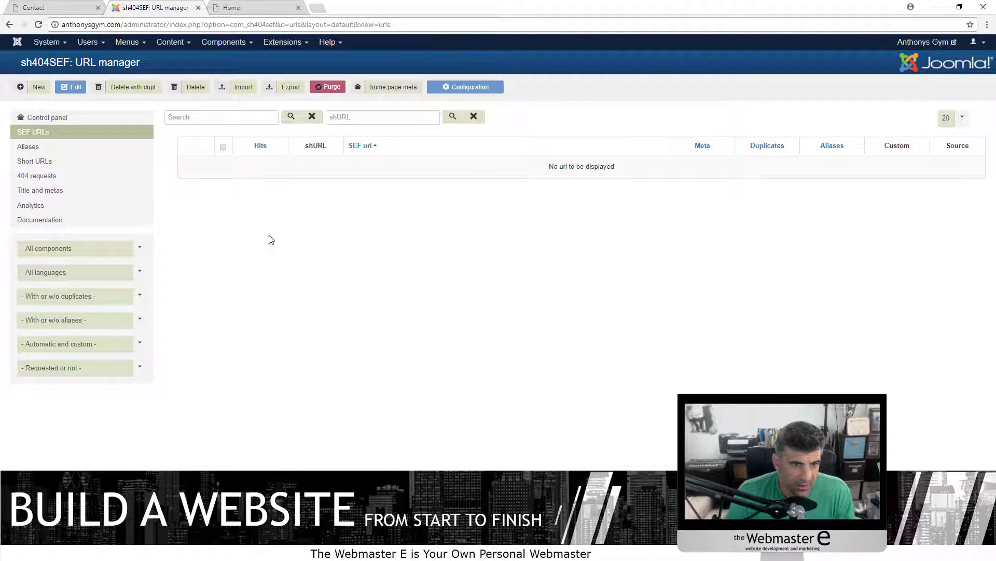
pyautogui.click(458, 84)
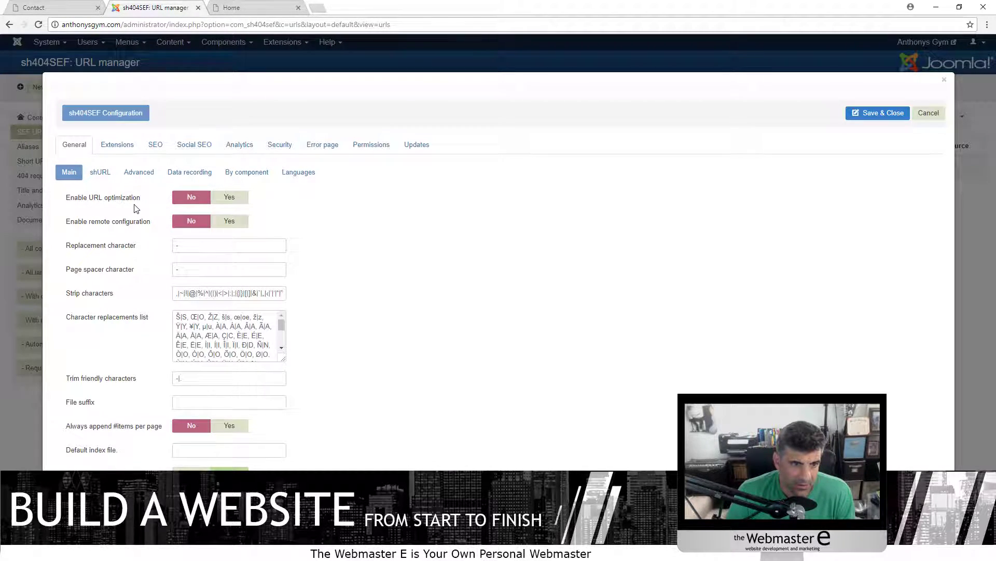
pyautogui.moveTo(123, 202)
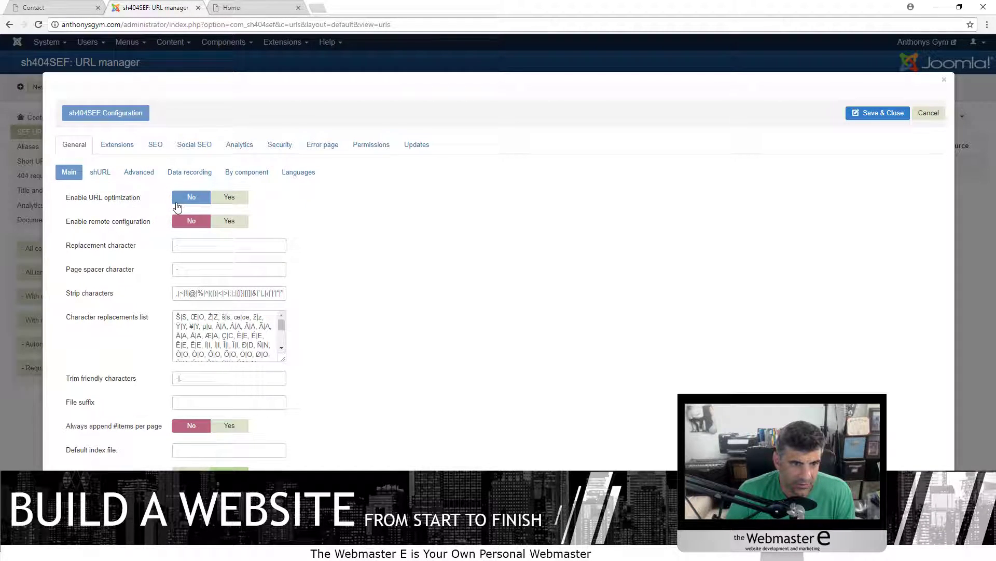
pyautogui.click(229, 197)
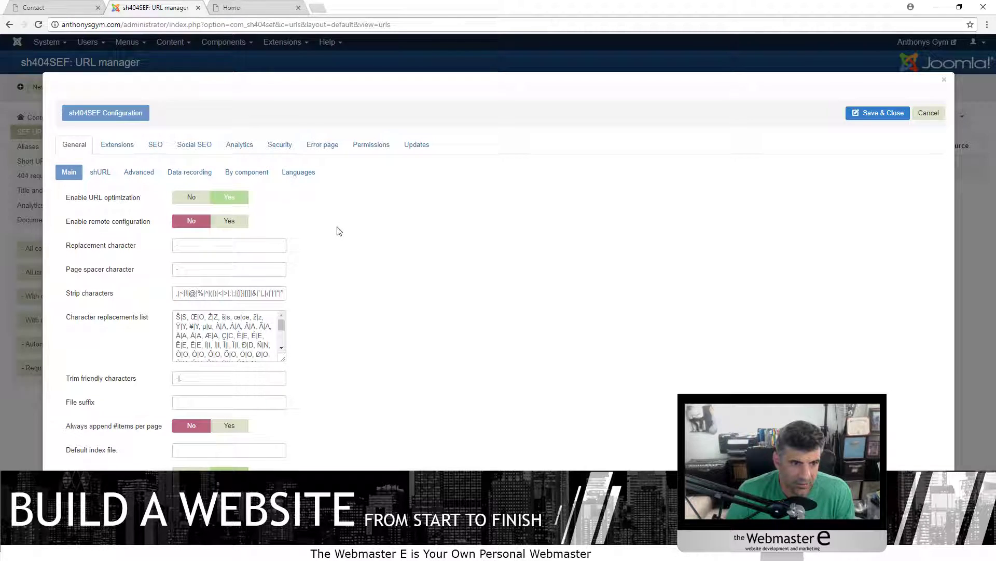
pyautogui.click(883, 114)
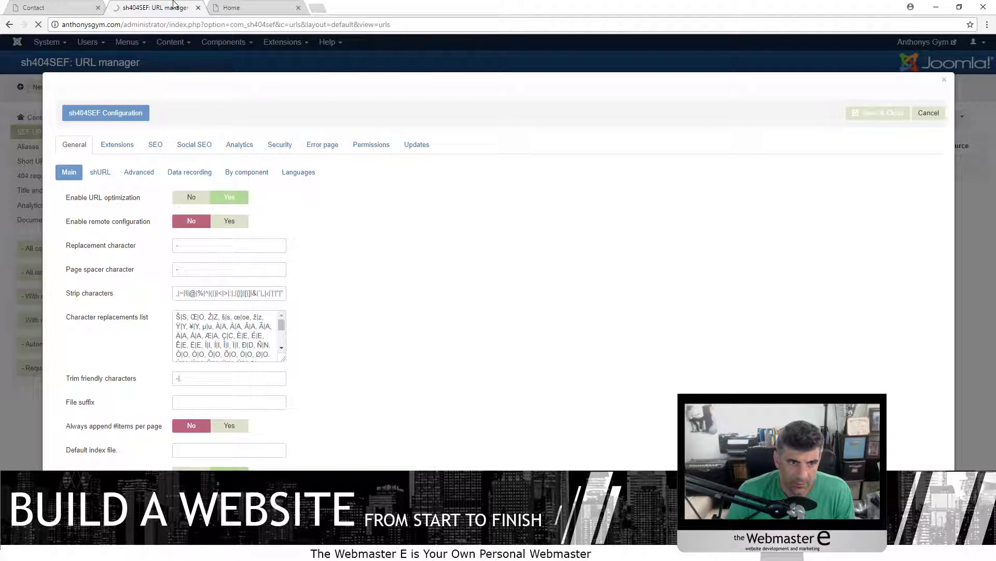
# Test the gym site with the nonexistent page indasdfsad.html and look through the page that loads
pyautogui.click(216, 11)
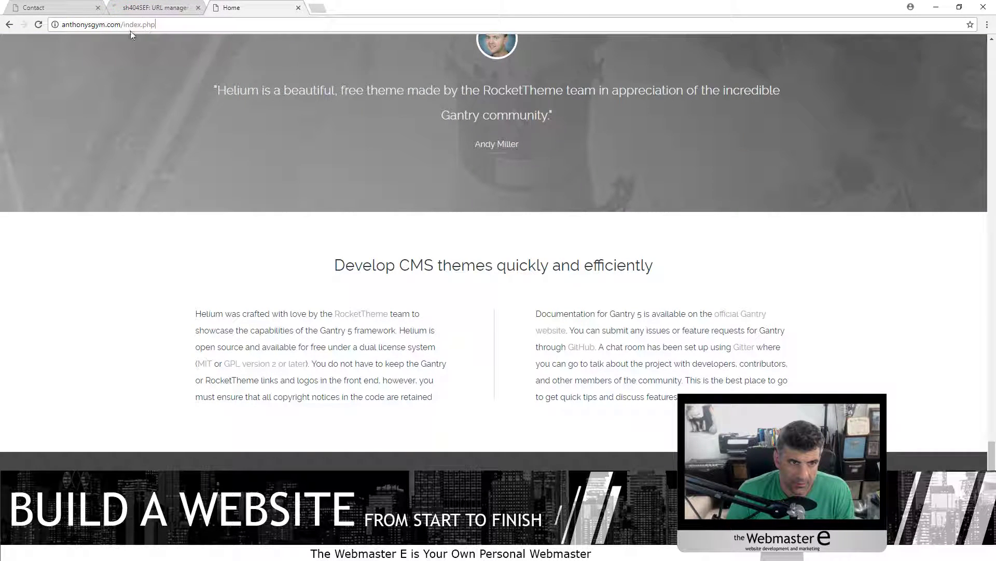
pyautogui.moveTo(131, 30); pyautogui.dragTo(157, 27)
pyautogui.write('asdfsad.h')
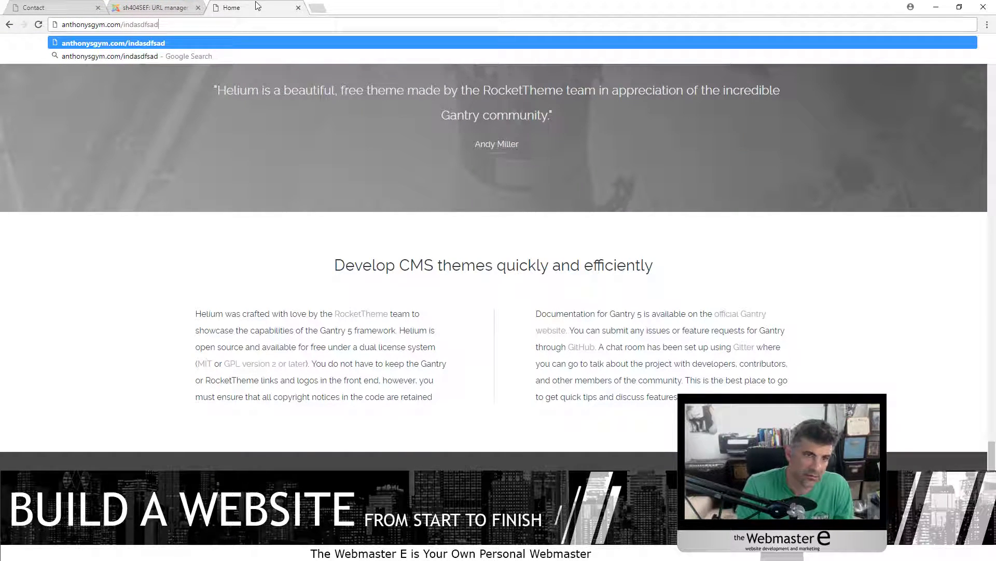
pyautogui.write('tml')
pyautogui.press('Return')
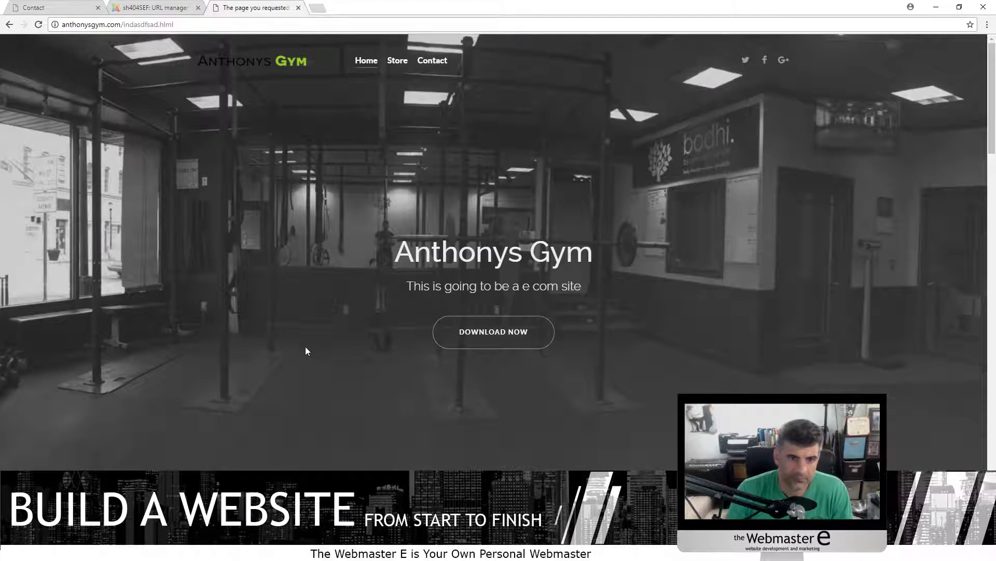
pyautogui.scroll(-15, 308, 350)
pyautogui.scroll(-10, 206, 445)
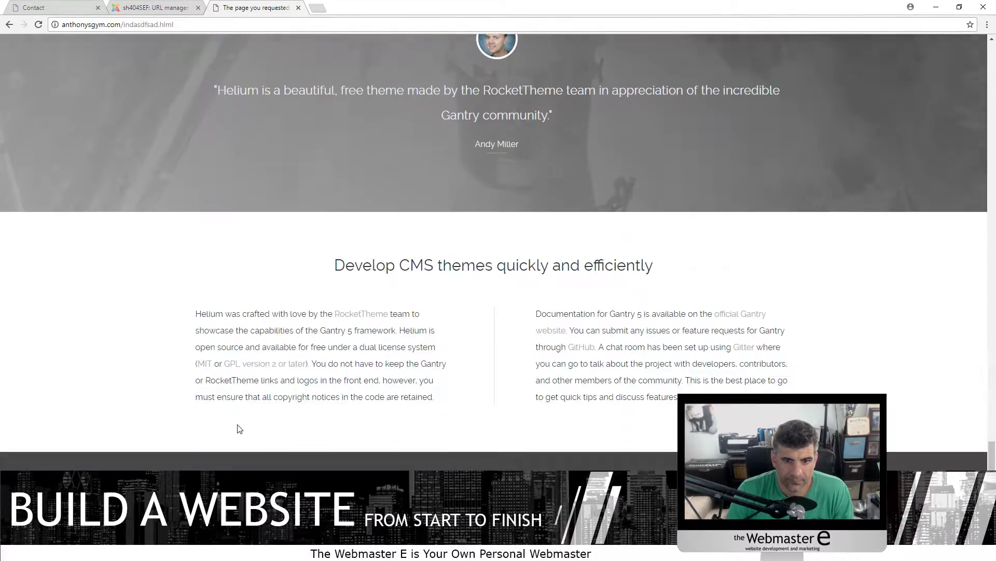
# Check the SEF URLs list, glance at the site's contact page, and review the 404 requests list in sh404SEF
pyautogui.click(206, 6)
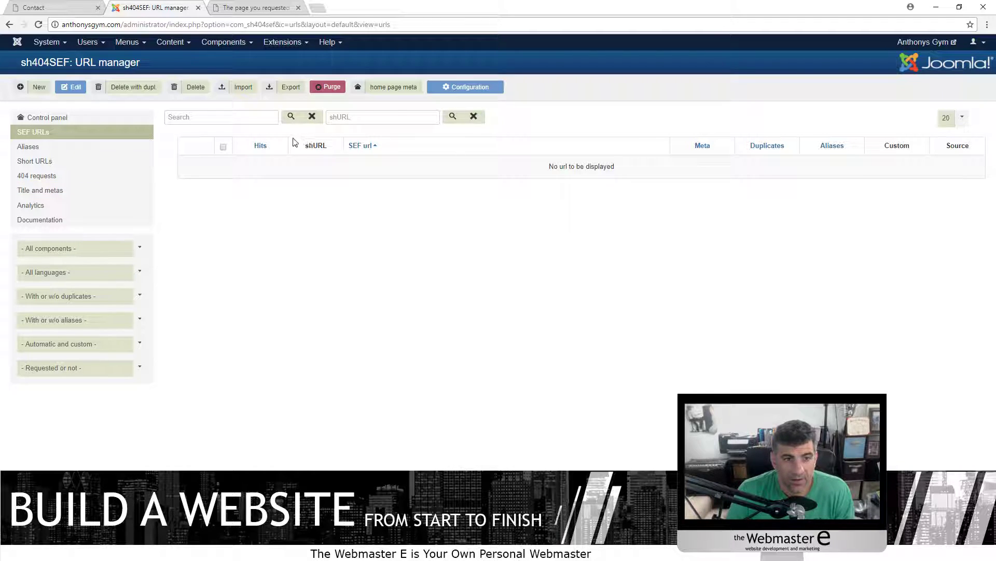
pyautogui.click(75, 6)
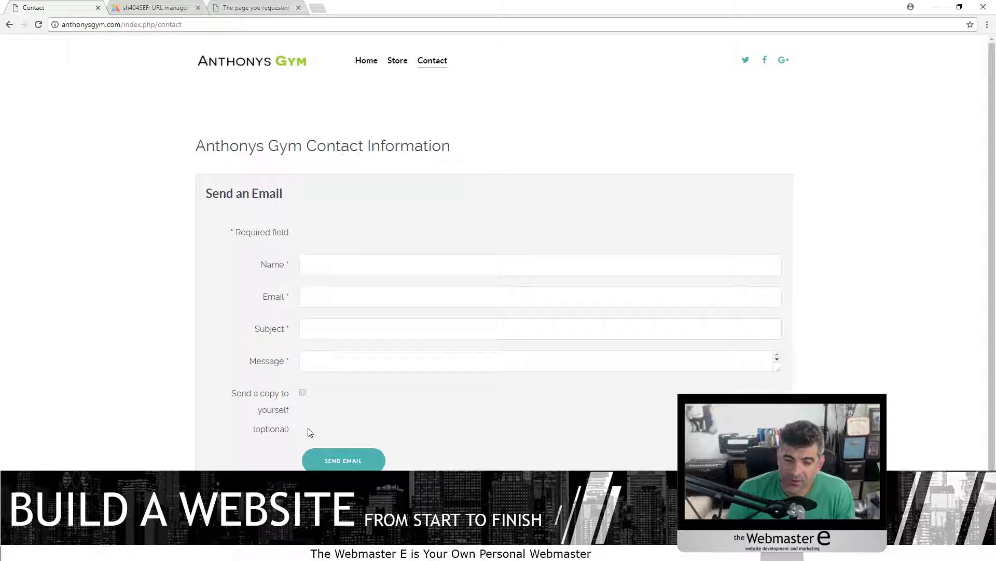
pyautogui.click(188, 5)
pyautogui.click(35, 176)
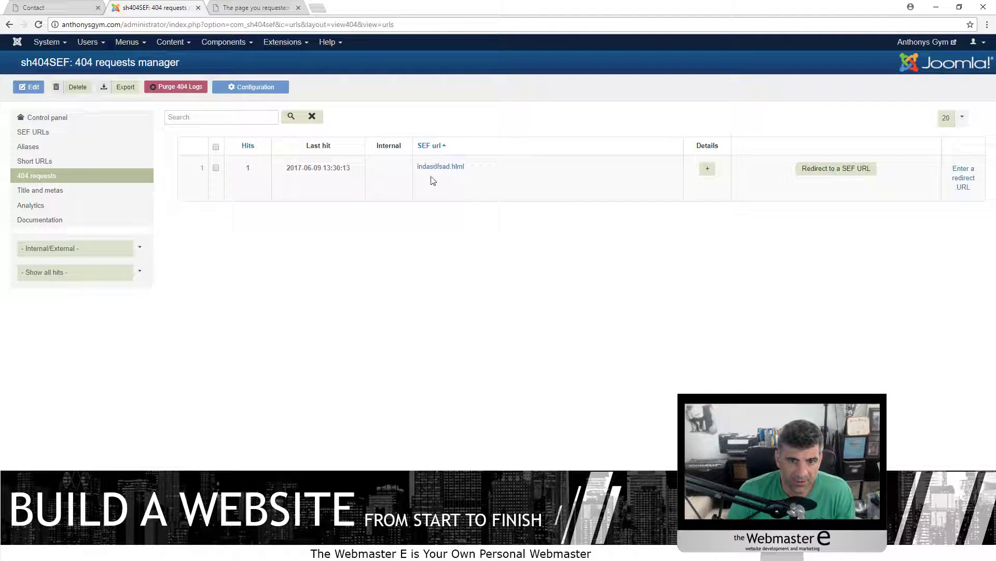
# Set Enable URL optimization back to No in the sh404SEF configuration and save it
pyautogui.click(242, 87)
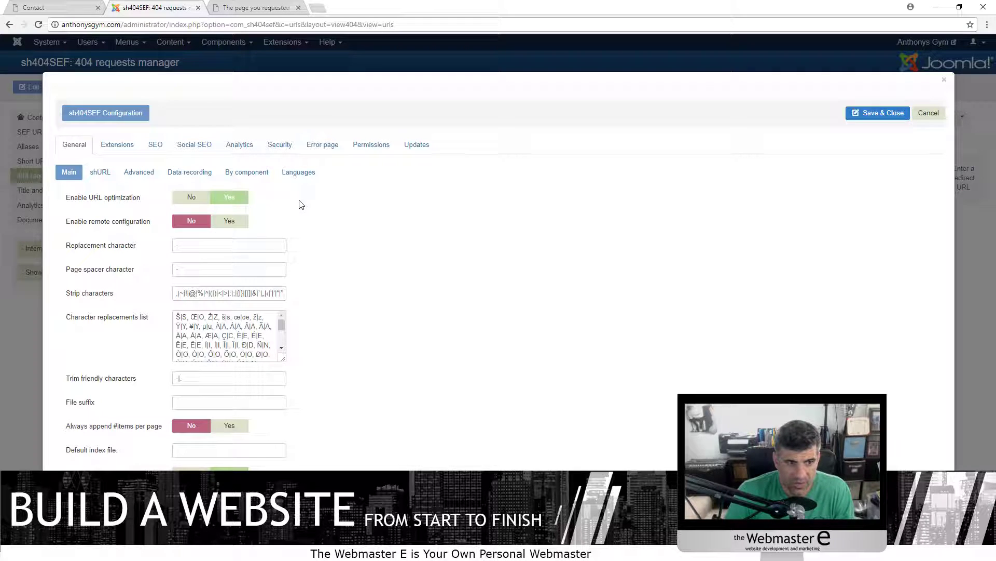
pyautogui.click(193, 197)
pyautogui.click(871, 113)
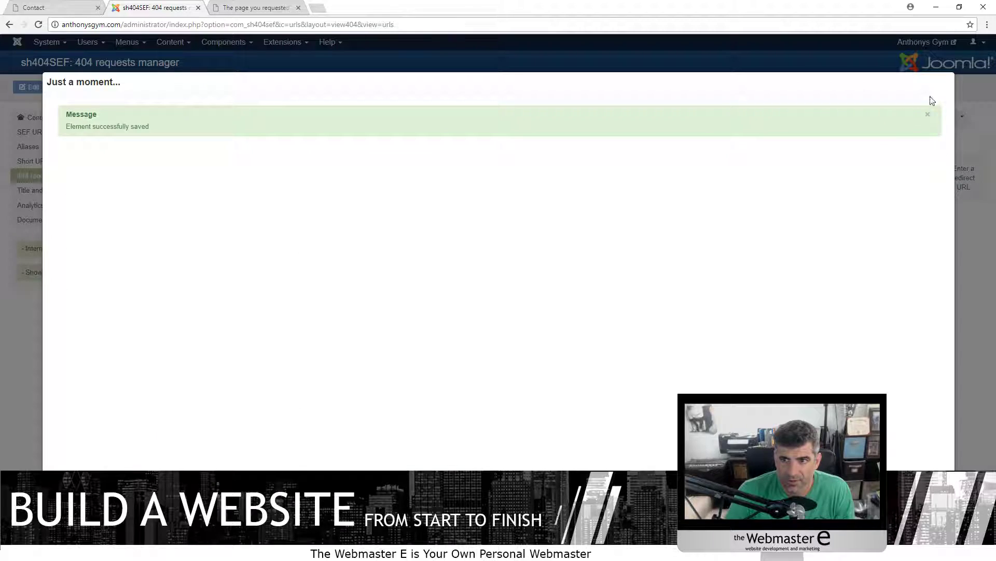
# Switch back to the indasdfsad.html page on the gym site and look through its content for an error message
pyautogui.click(236, 7)
pyautogui.scroll(5, 206, 305)
pyautogui.scroll(15, 206, 305)
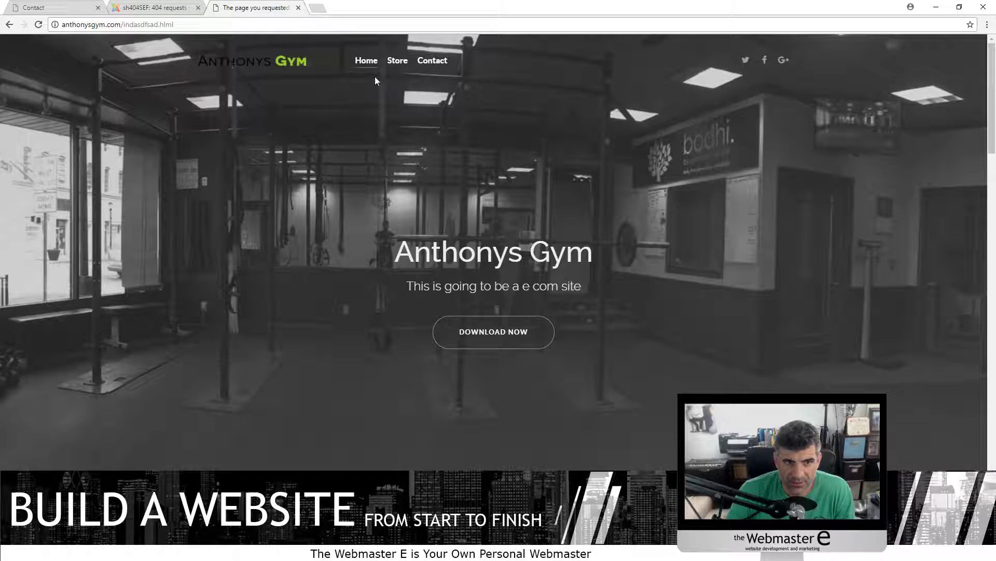
pyautogui.scroll(-15, 663, 385)
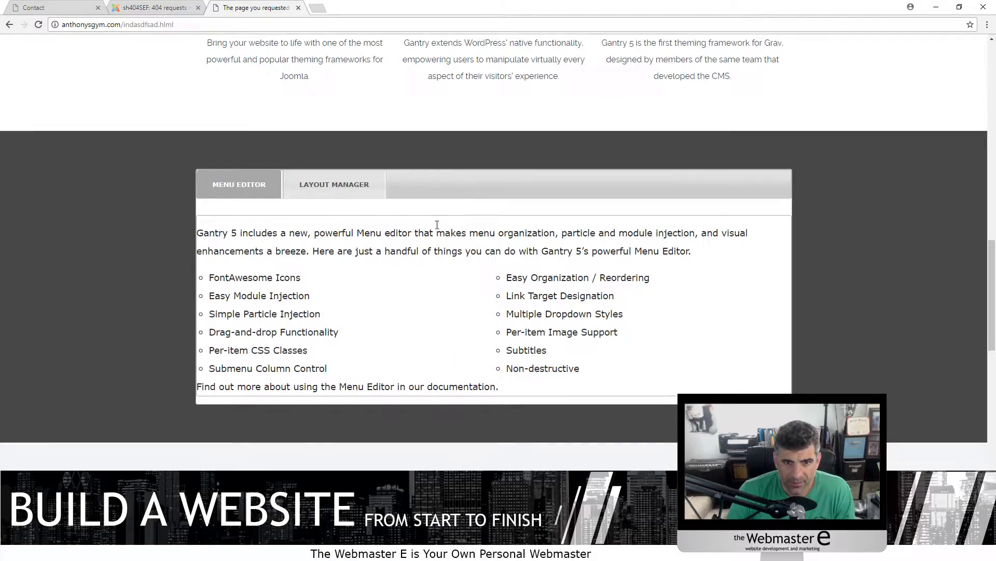
pyautogui.scroll(-4, 466, 360)
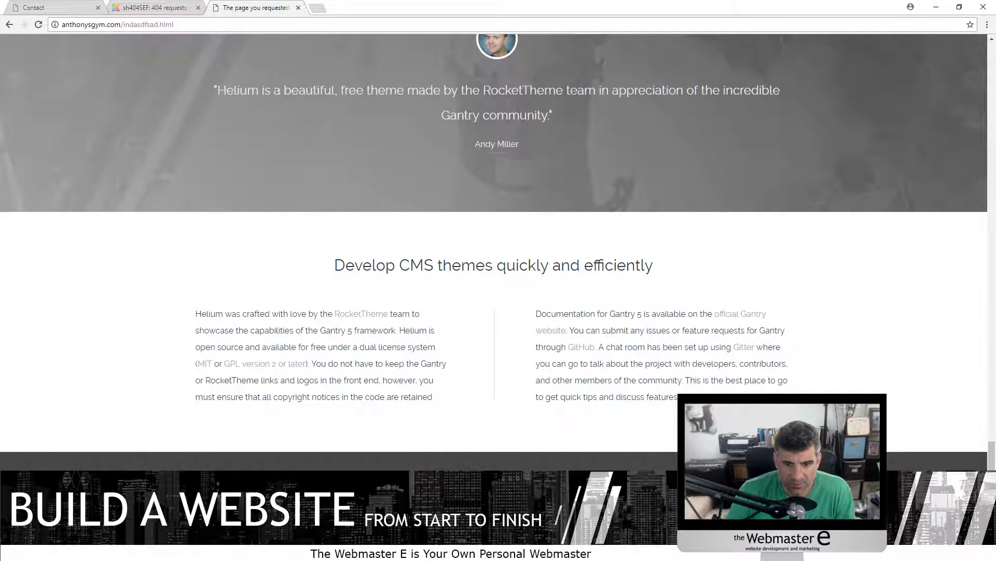
# Look through the indasdfsad.html page and inspect the section element around the featured content cubes
pyautogui.scroll(19, 494, 252)
pyautogui.scroll(-7, 537, 351)
pyautogui.scroll(-15, 440, 198)
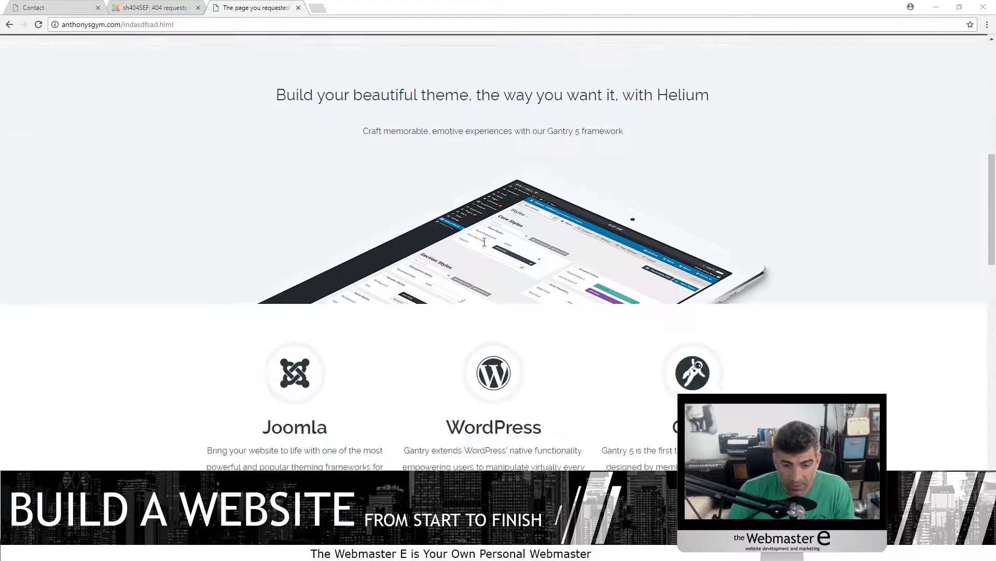
pyautogui.scroll(-4, 390, 400)
pyautogui.scroll(13, 565, 416)
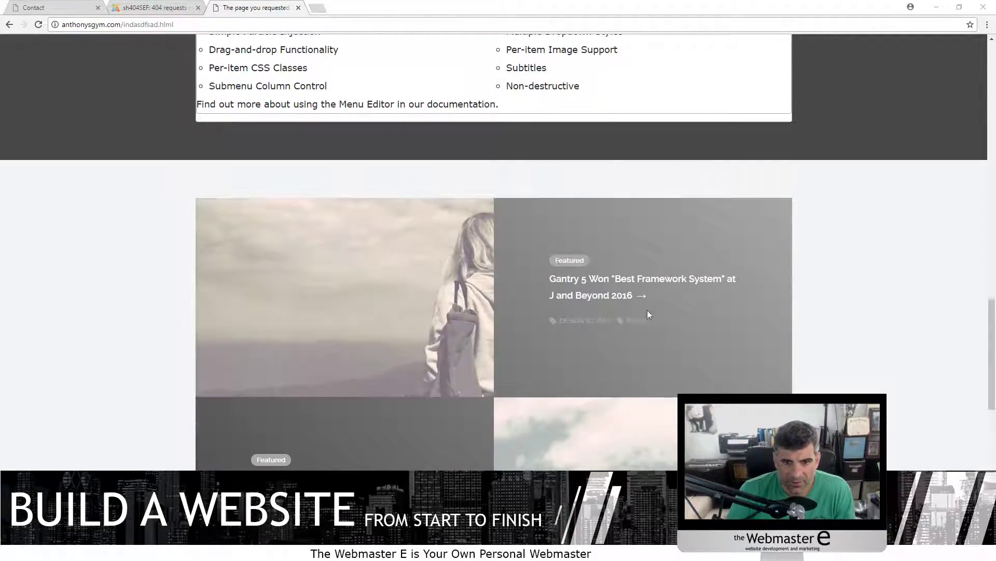
pyautogui.scroll(-3, 102, 262)
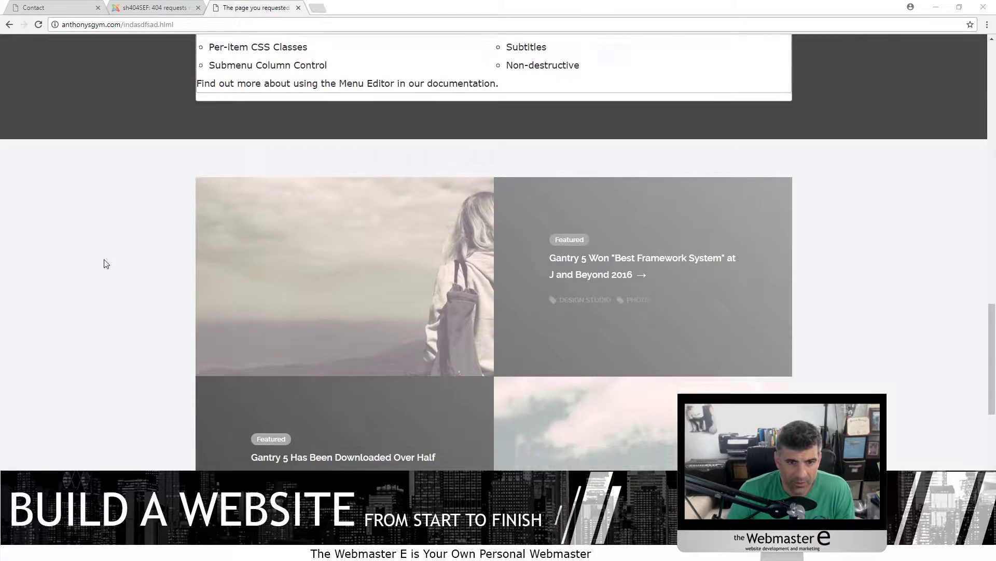
pyautogui.scroll(1, 190, 216)
pyautogui.rightClick(145, 215)
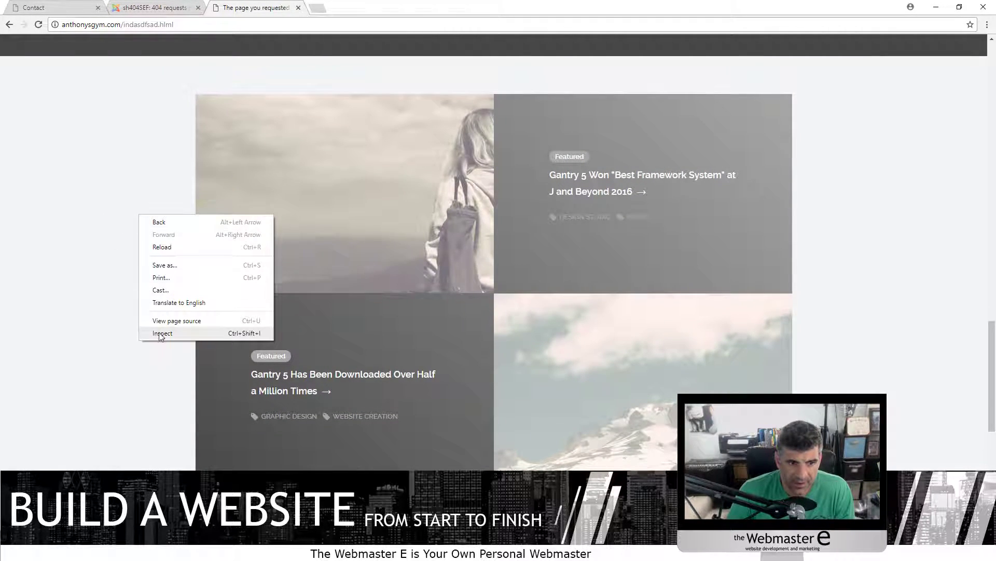
pyautogui.click(187, 334)
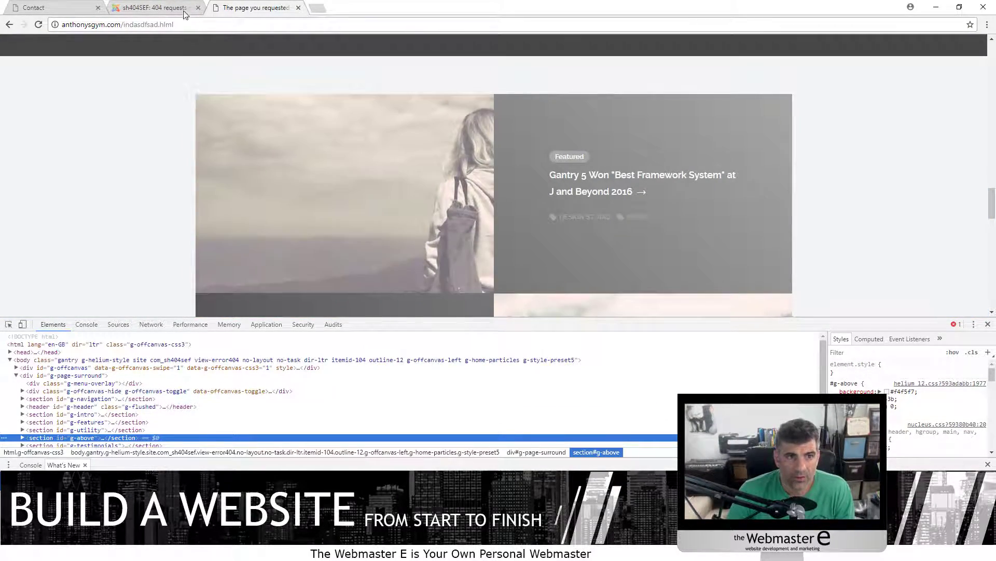
# Open the list of site modules in the Joomla administration and show its filter options
pyautogui.click(156, 8)
pyautogui.click(283, 42)
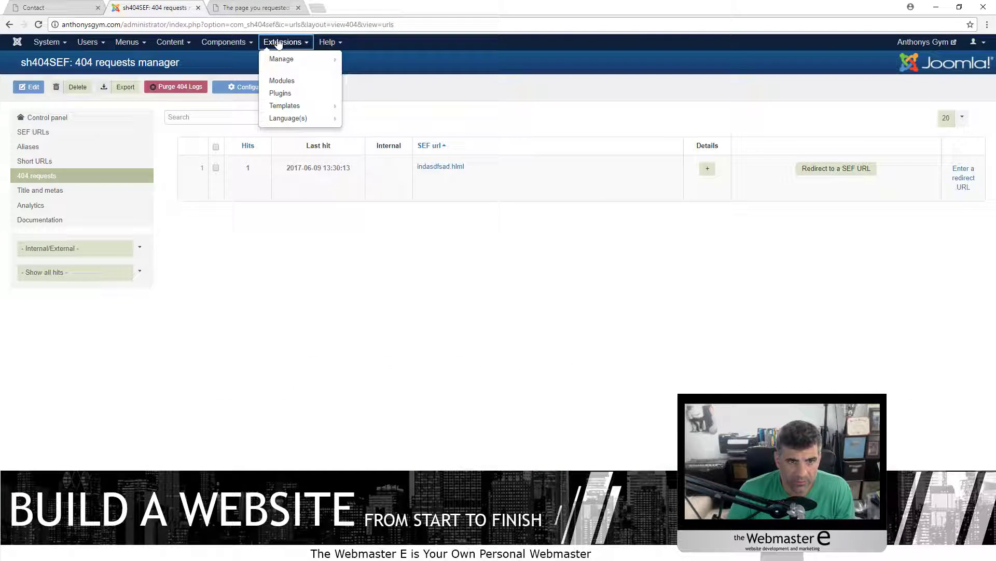
pyautogui.click(284, 81)
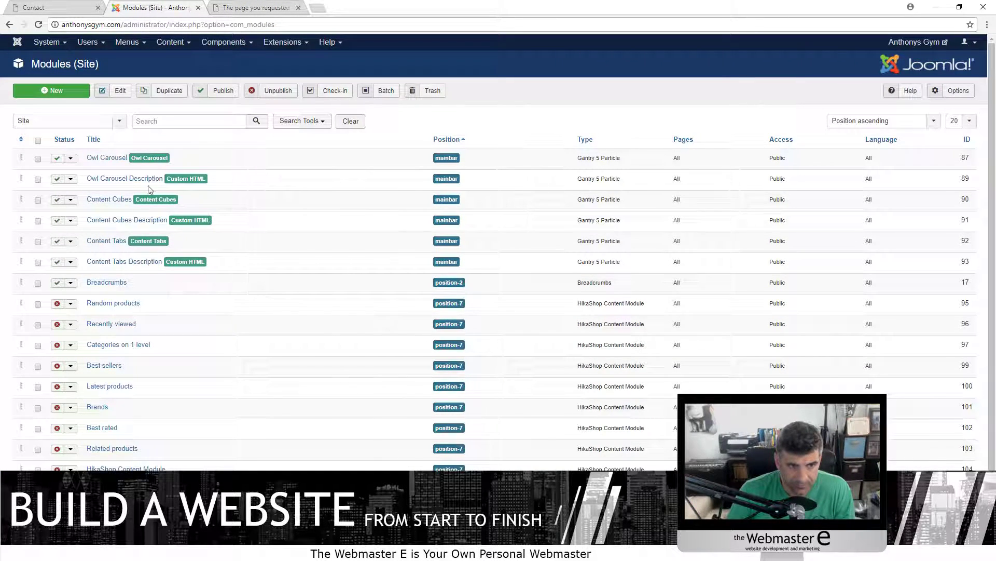
pyautogui.click(301, 120)
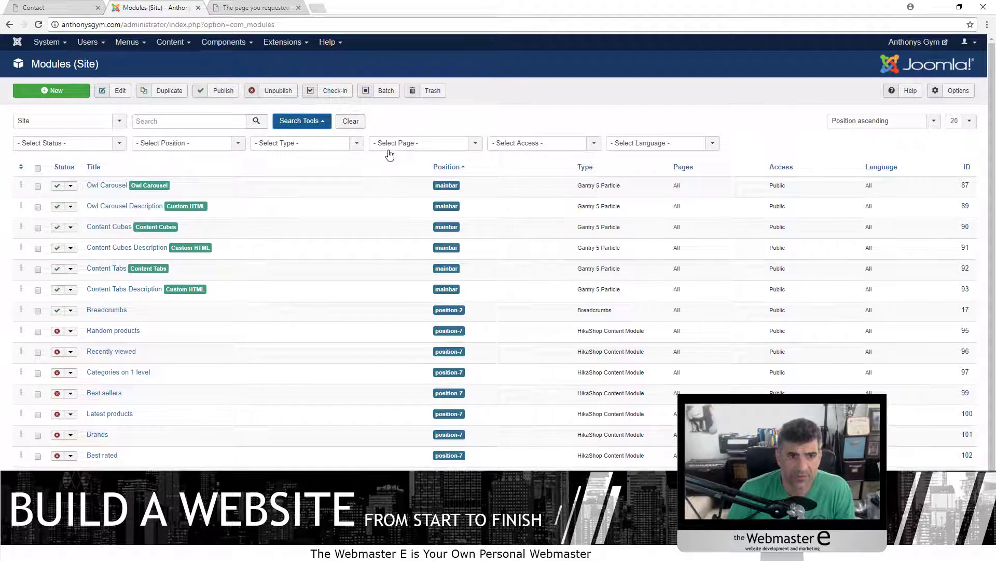
pyautogui.click(224, 13)
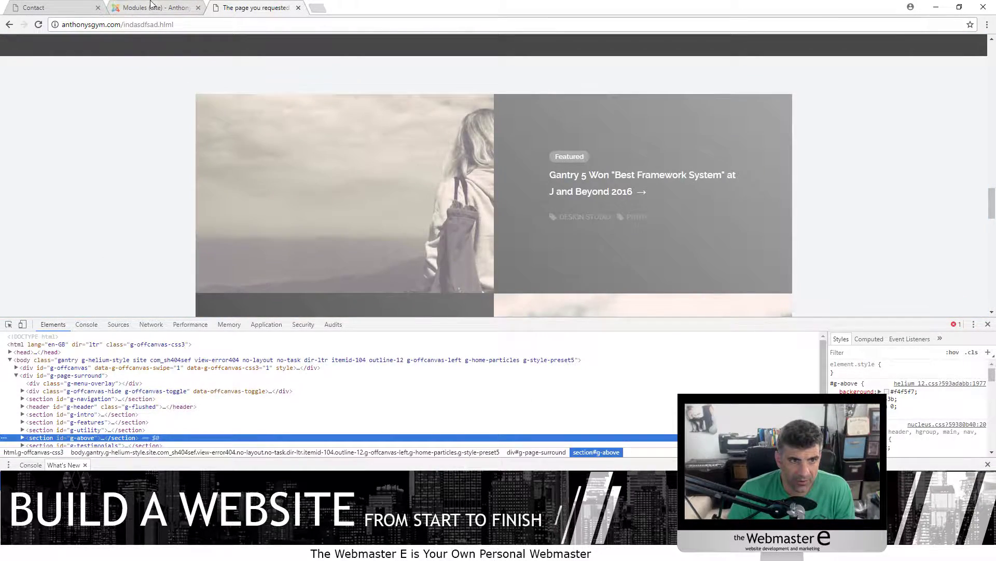
pyautogui.click(149, 6)
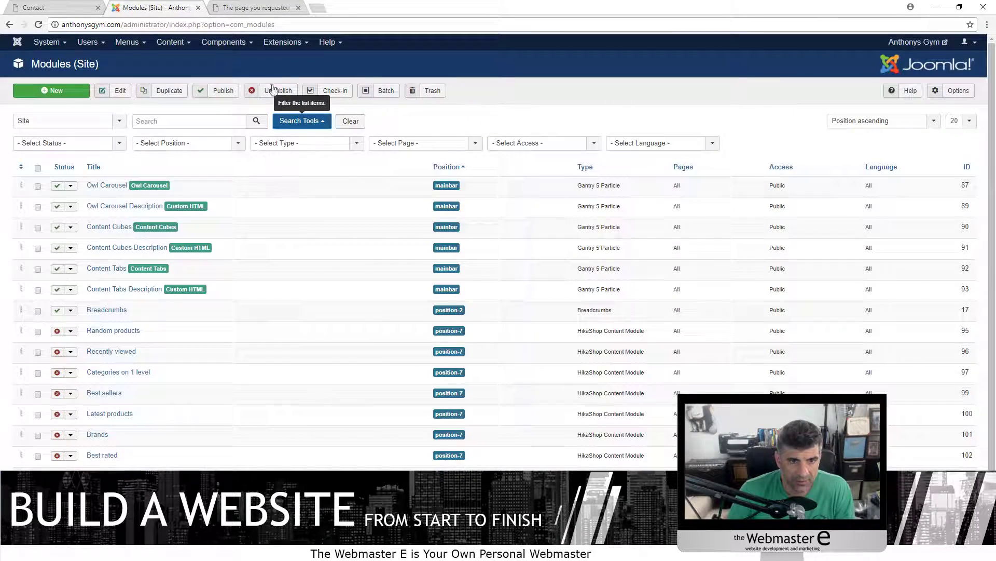
# Check the available module positions and filter the site modules by the Home page
pyautogui.click(334, 146)
pyautogui.click(215, 154)
pyautogui.click(209, 152)
pyautogui.click(209, 152)
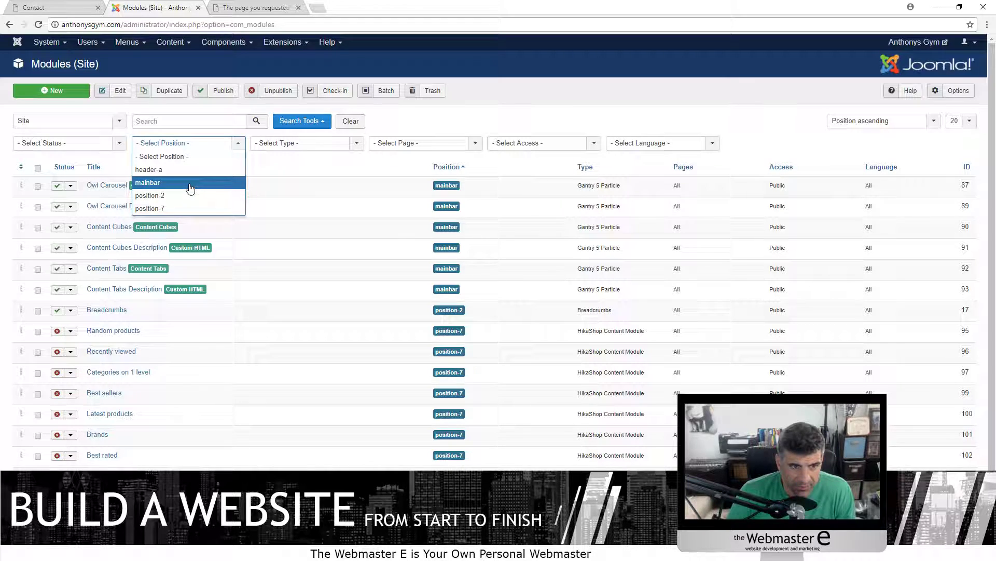
pyautogui.click(320, 161)
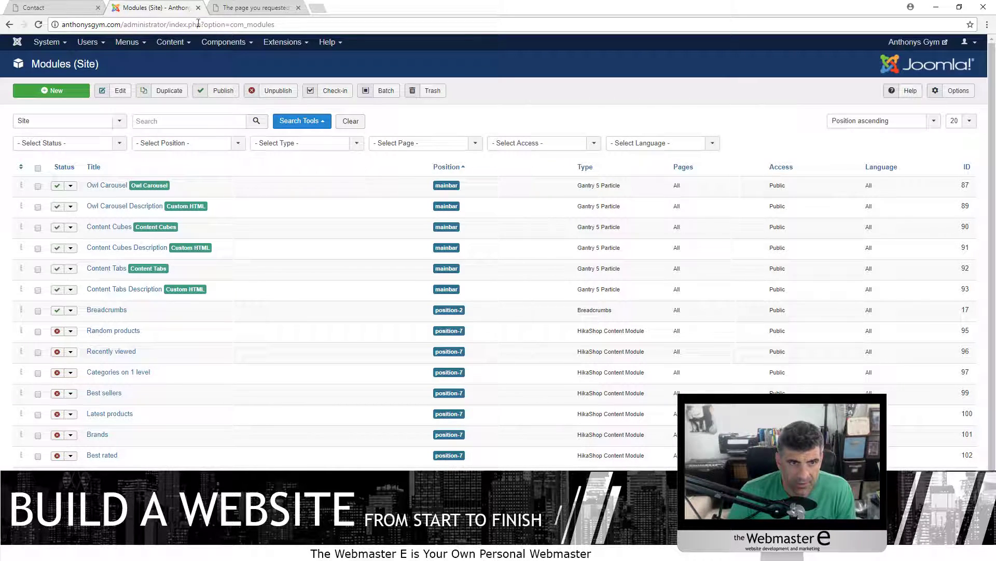
pyautogui.click(397, 148)
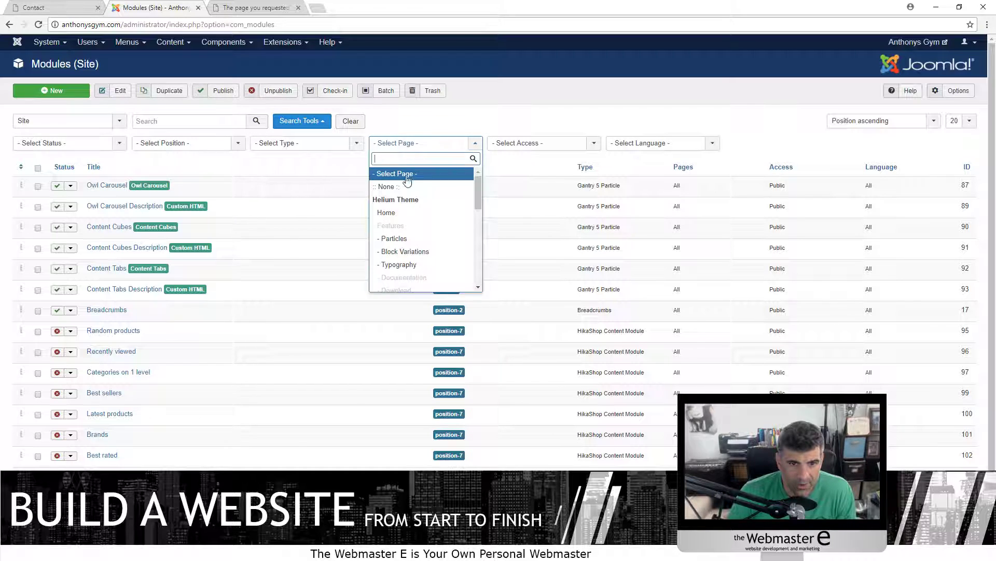
pyautogui.click(413, 213)
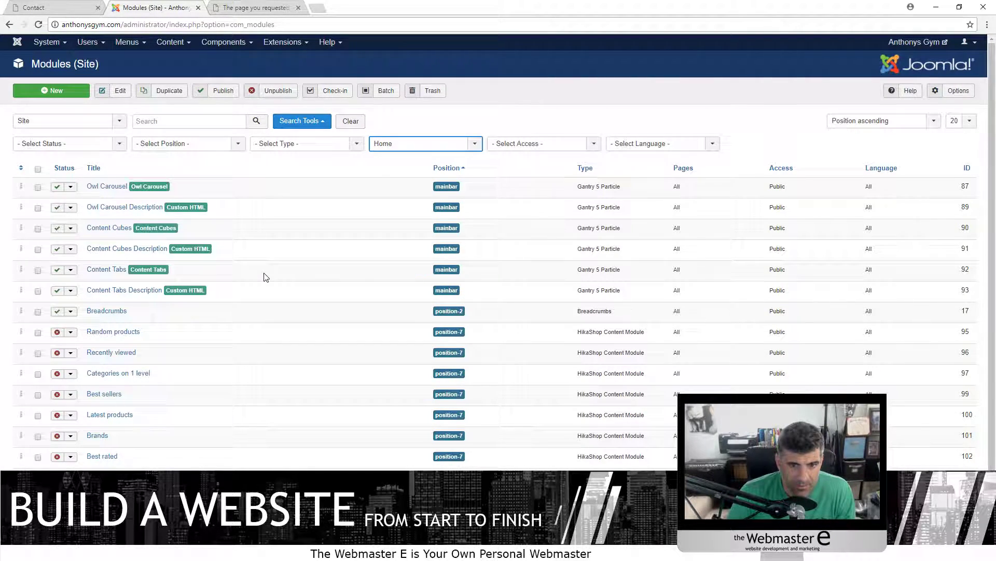
# Go through the modules filtered by Home and compare them with the section elements of the indasdfsad.html page
pyautogui.scroll(-2, 264, 277)
pyautogui.scroll(2, 155, 308)
pyautogui.scroll(-2, 153, 301)
pyautogui.click(255, 6)
pyautogui.scroll(-1, 423, 345)
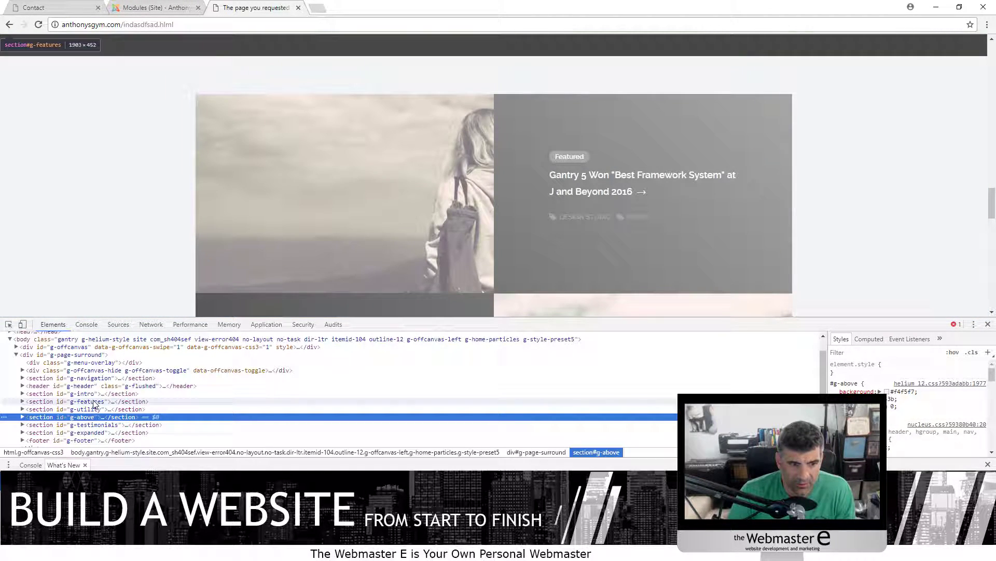
pyautogui.click(140, 5)
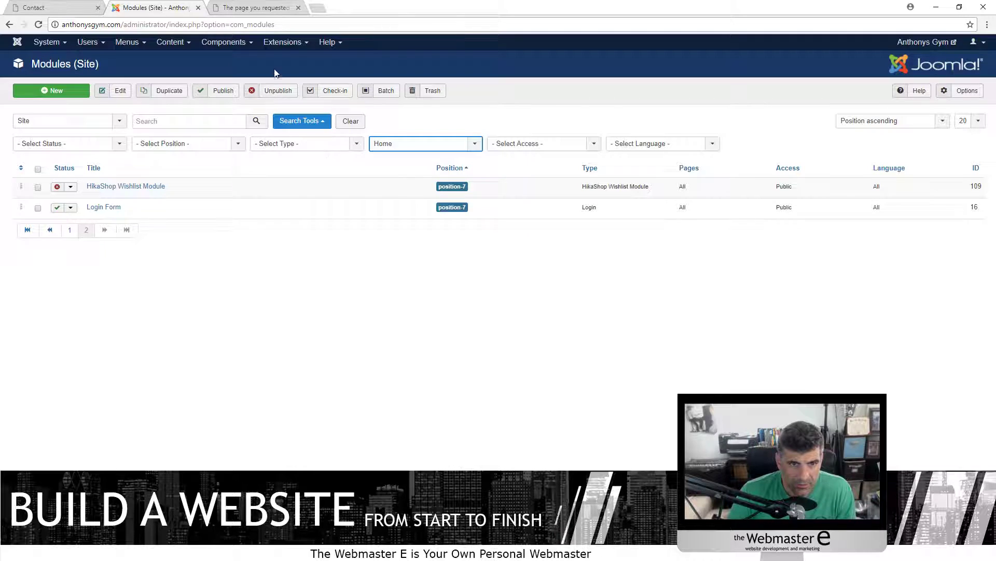
# Open the Helium - Home - Particles template style from the site's template styles
pyautogui.click(283, 42)
pyautogui.moveTo(286, 104)
pyautogui.click(358, 103)
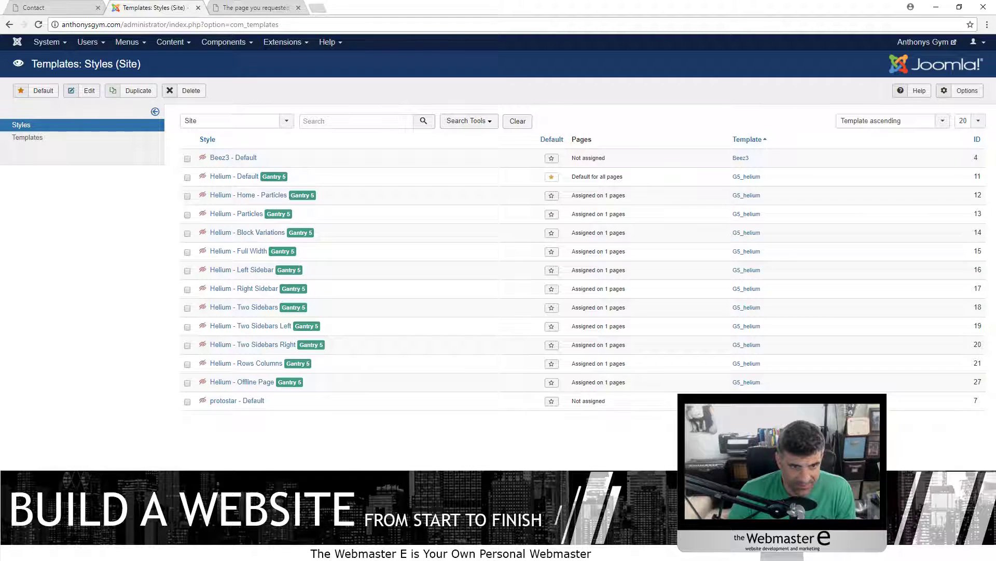
pyautogui.click(273, 196)
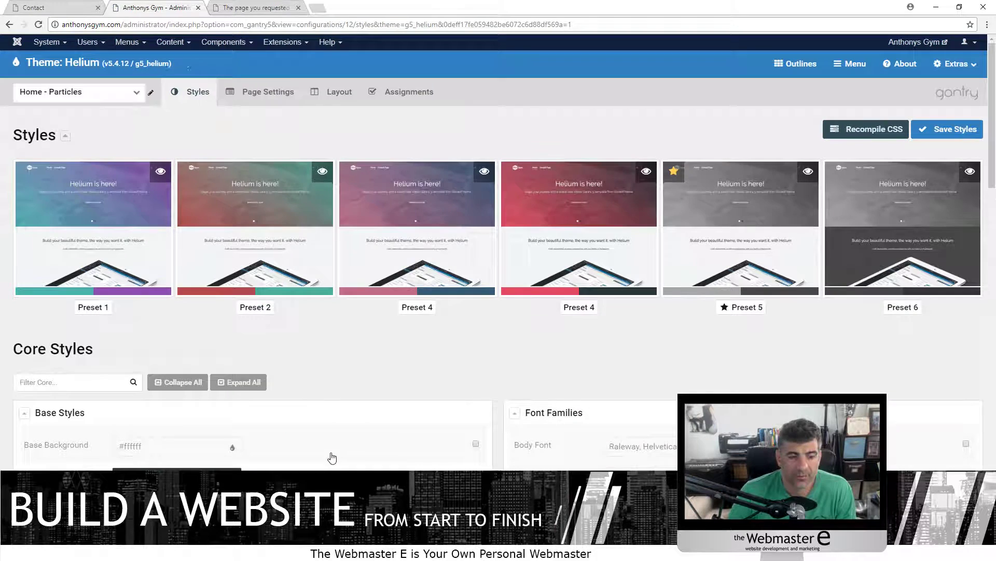
# Open the layout of the Home - Particles outline and review its sections and particles
pyautogui.click(43, 94)
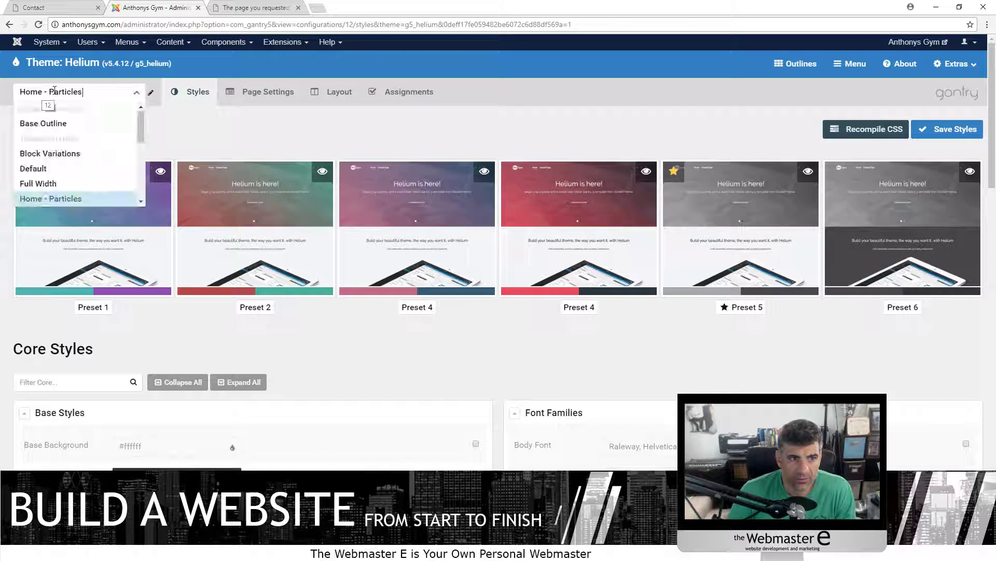
pyautogui.click(55, 199)
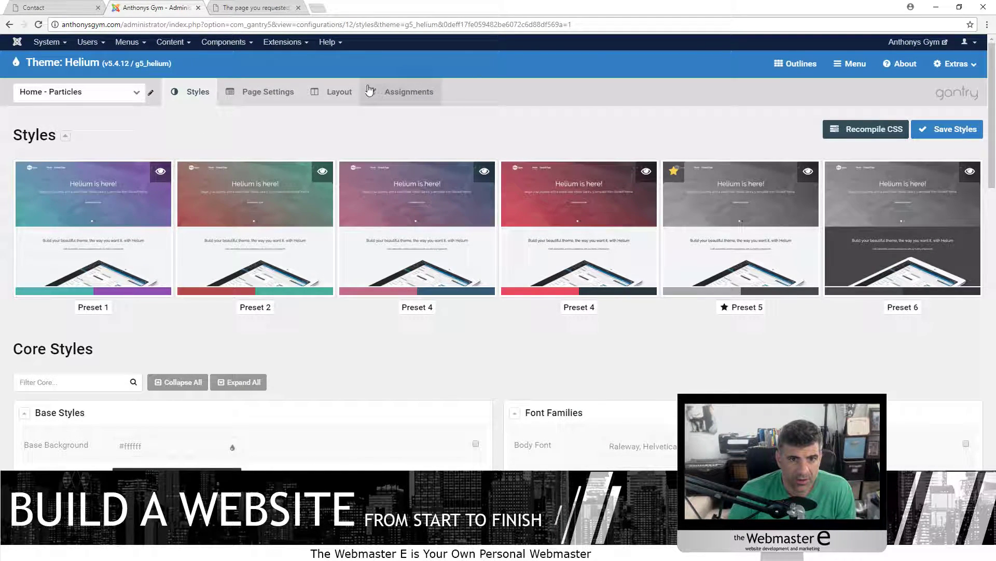
pyautogui.click(335, 92)
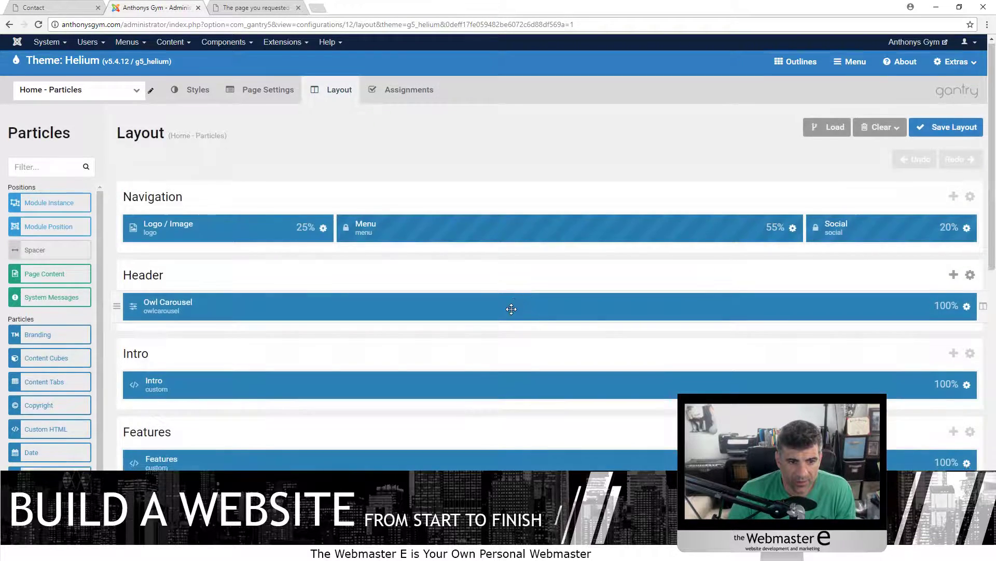
pyautogui.scroll(-4, 255, 240)
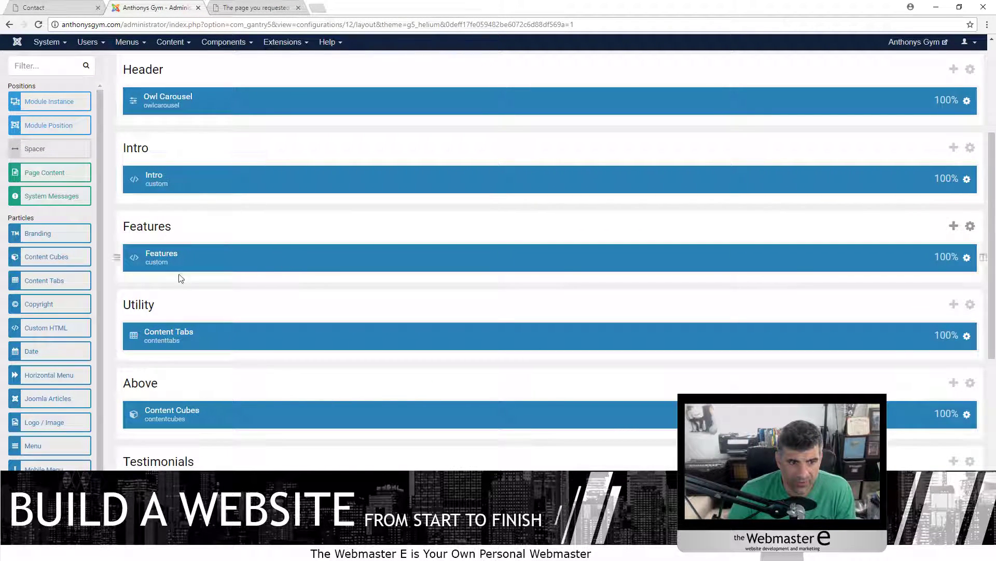
pyautogui.scroll(-3, 970, 461)
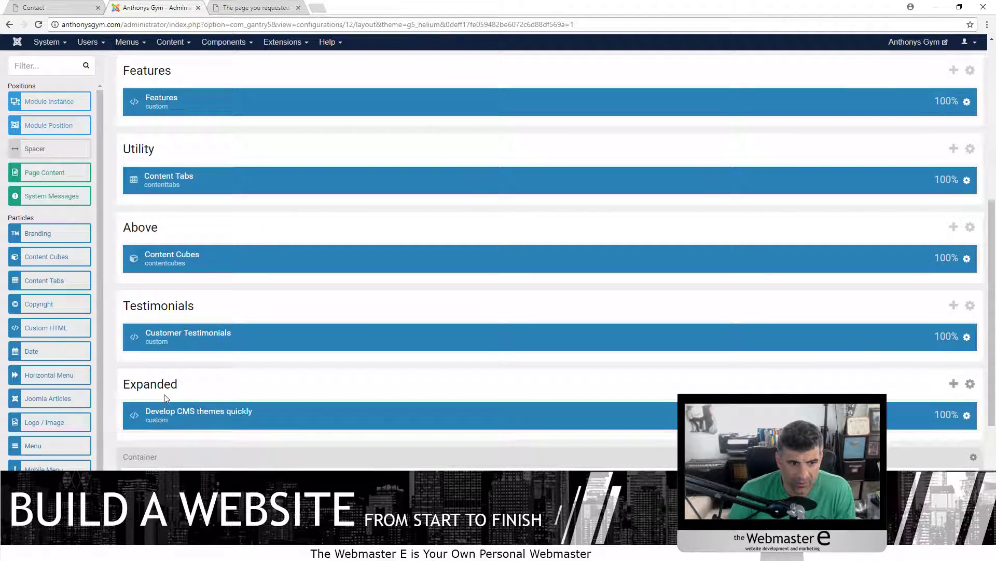
pyautogui.scroll(7, 550, 260)
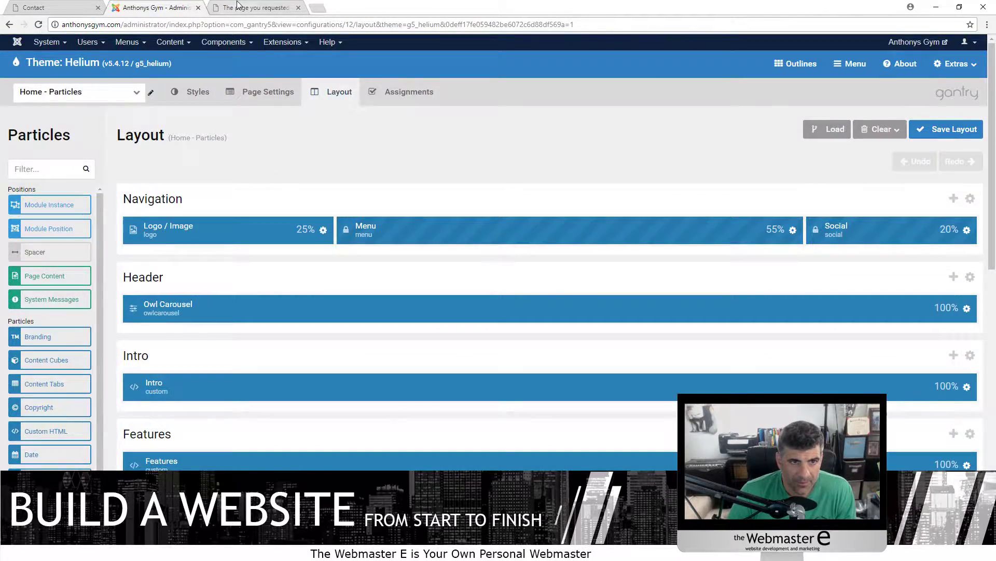
# Disable the Content Cubes particle in the Above section of the Home - Particles layout and save it
pyautogui.click(254, 7)
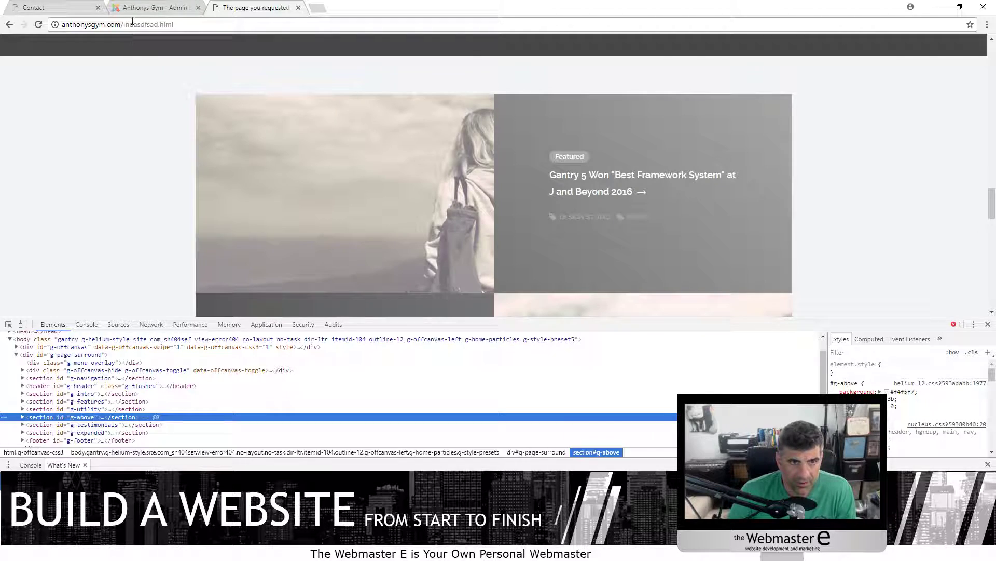
pyautogui.click(140, 8)
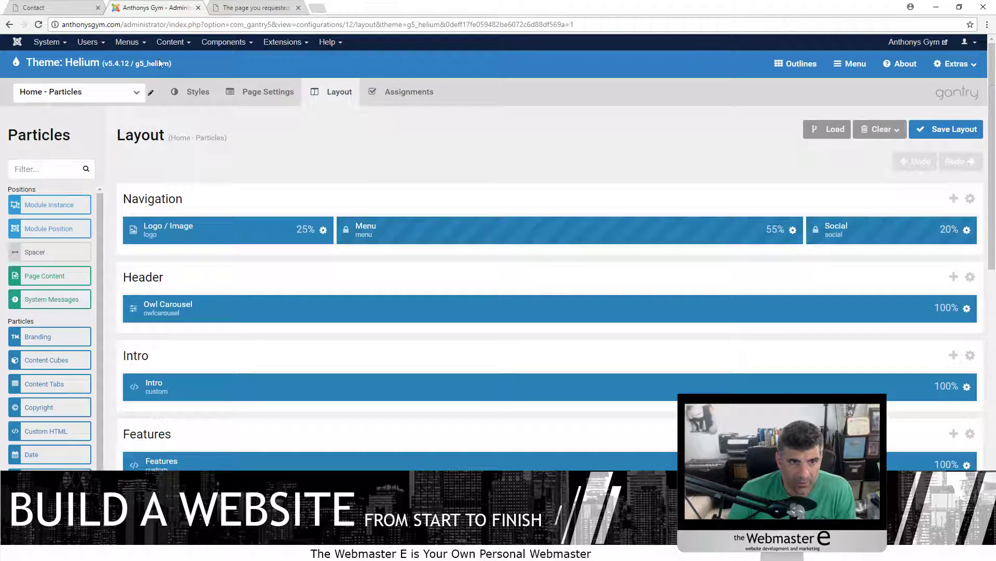
pyautogui.scroll(-5, 225, 367)
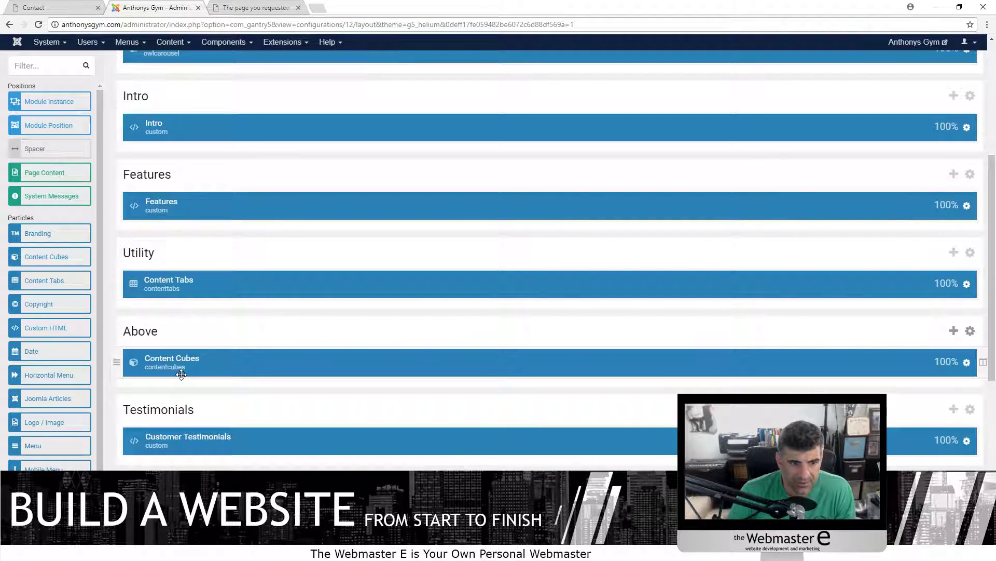
pyautogui.click(966, 362)
pyautogui.click(631, 135)
pyautogui.click(559, 299)
# Reload the gym site page, look through it and inspect the section holding the Menu Editor and Layout Manager tabs
pyautogui.click(264, 6)
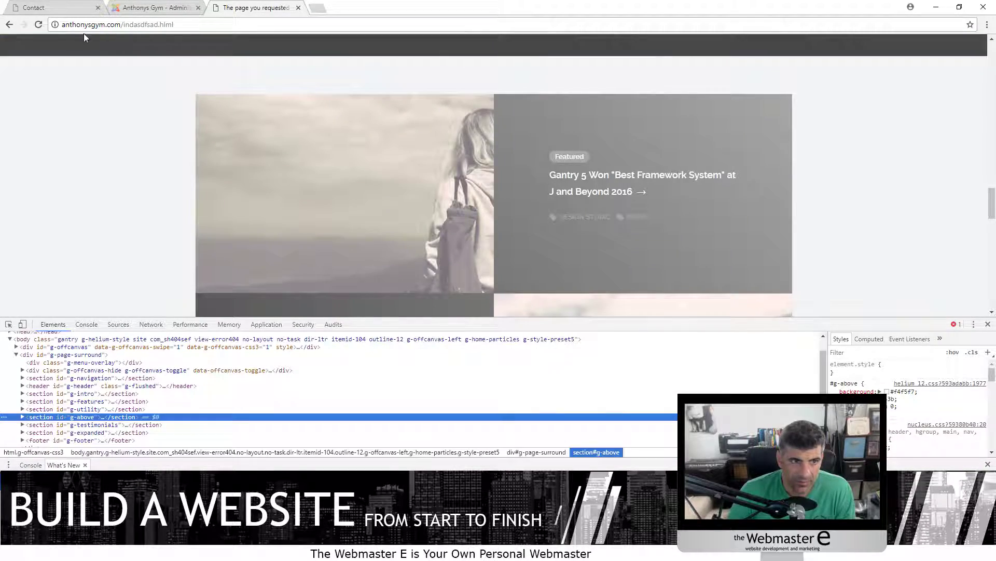
pyautogui.click(40, 25)
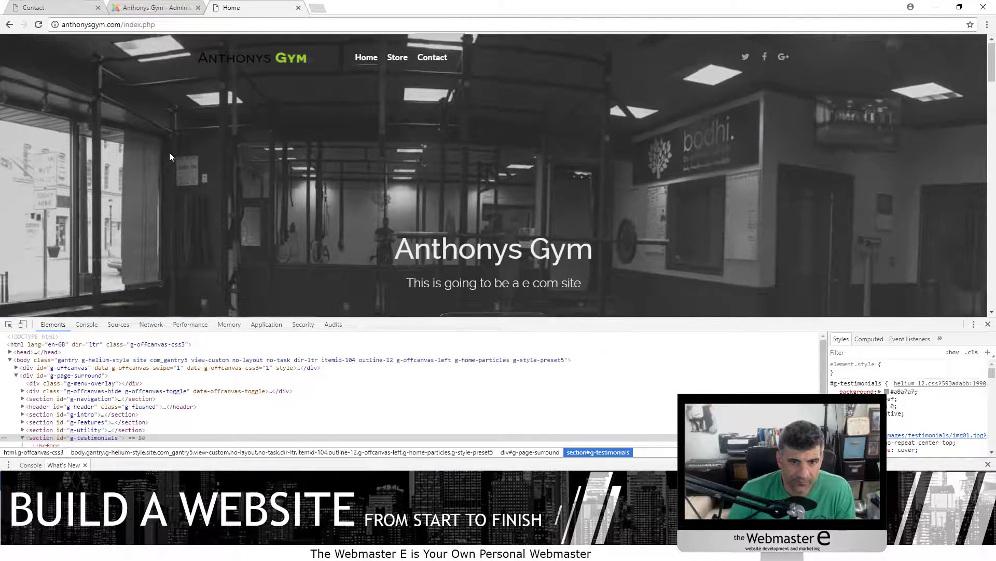
pyautogui.scroll(-15, 169, 153)
pyautogui.scroll(4, 156, 153)
pyautogui.scroll(-6, 154, 153)
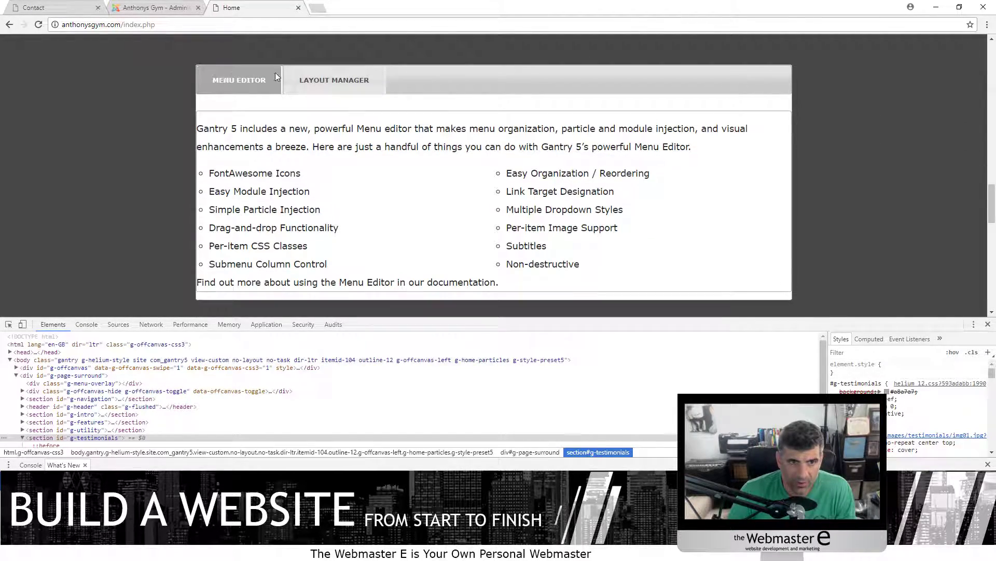
pyautogui.rightClick(122, 134)
pyautogui.click(141, 259)
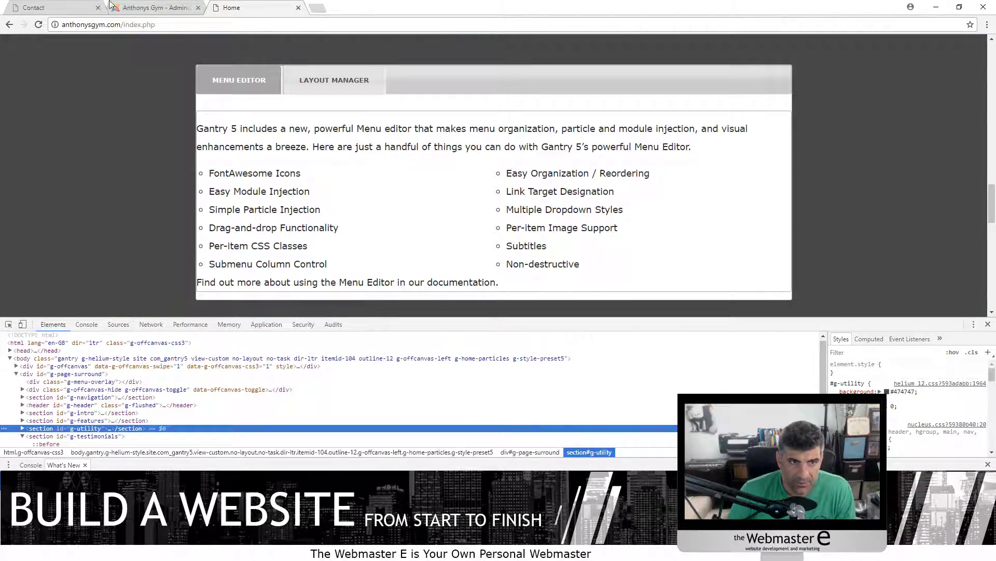
# Disable the Content Tabs particle in the Utility section, save the layout and reload the gym site's home page
pyautogui.click(155, 7)
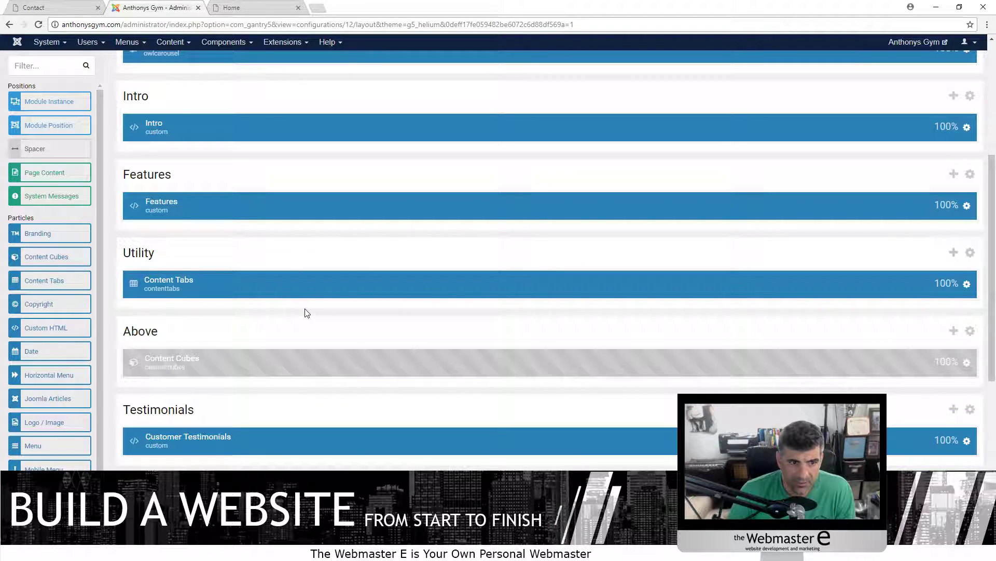
pyautogui.click(967, 285)
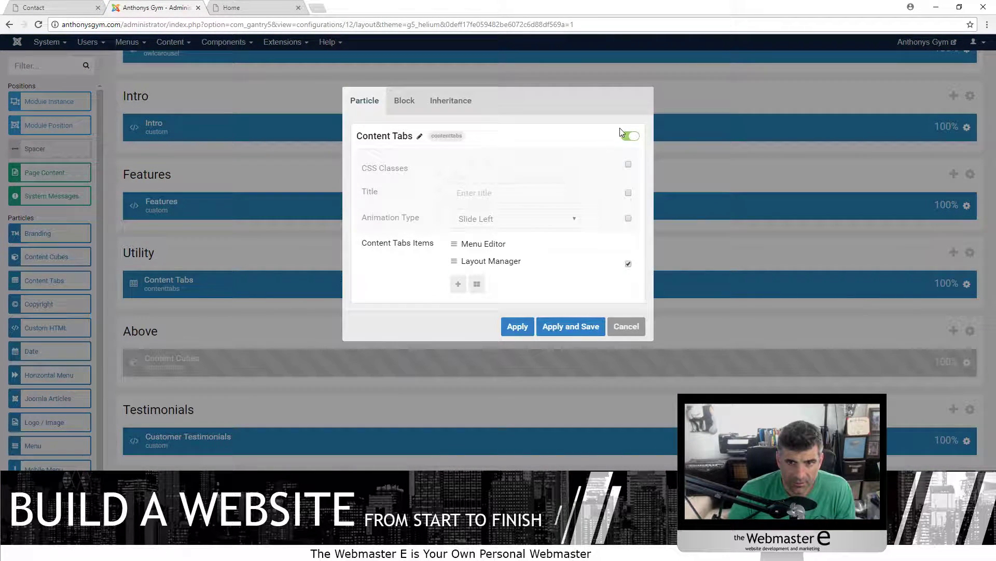
pyautogui.click(631, 137)
pyautogui.click(571, 326)
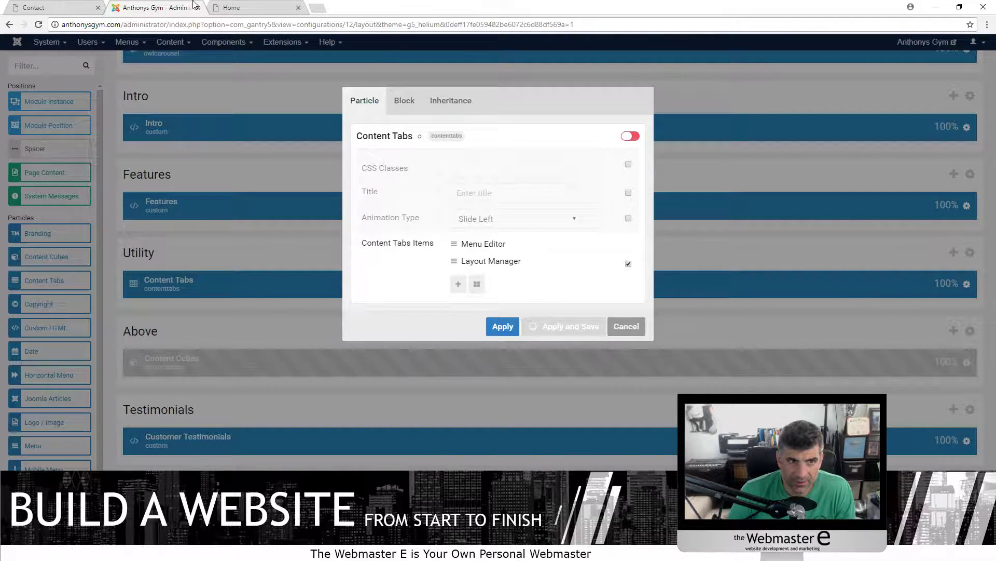
pyautogui.click(249, 7)
pyautogui.click(42, 26)
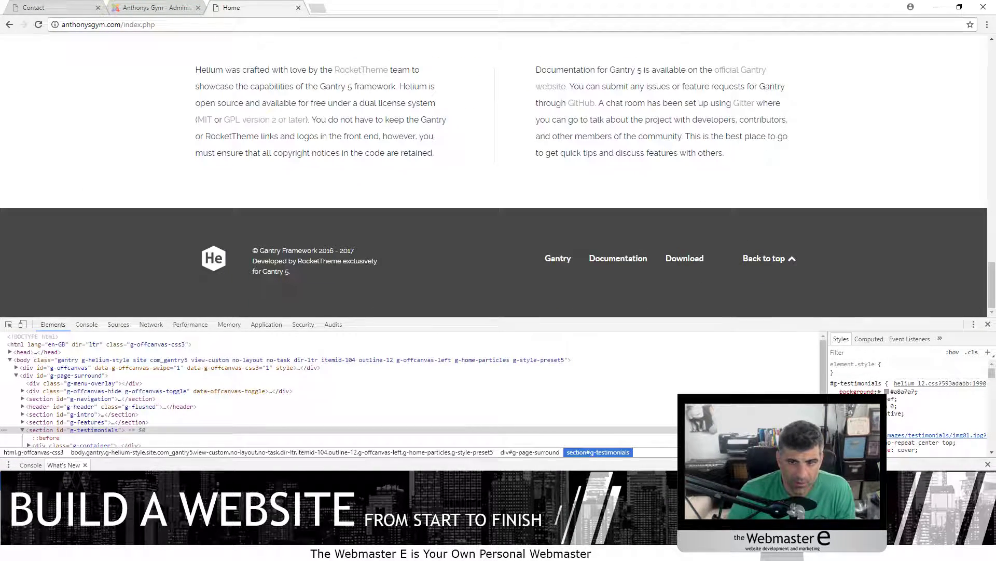
# Close the developer tools and review the home page's remaining sections from the banner slideshow down to the footer
pyautogui.click(988, 324)
pyautogui.scroll(15, 531, 379)
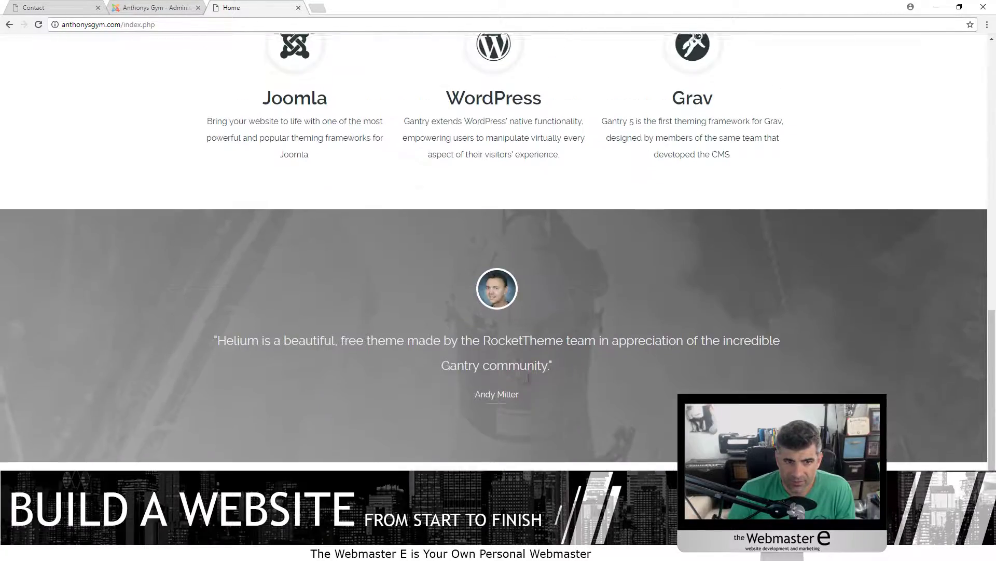
pyautogui.scroll(-13, 423, 244)
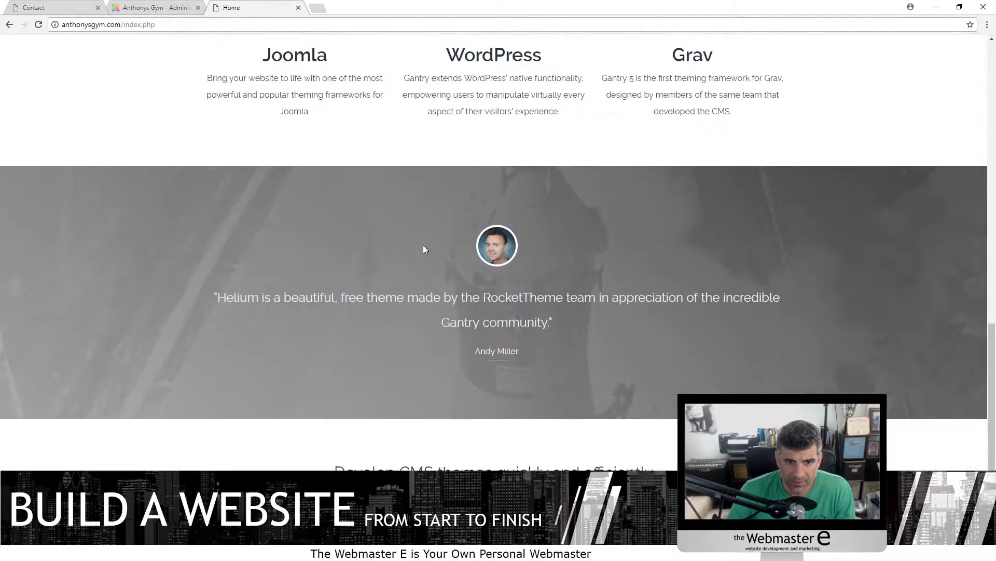
pyautogui.scroll(3, 457, 277)
pyautogui.scroll(-7, 456, 276)
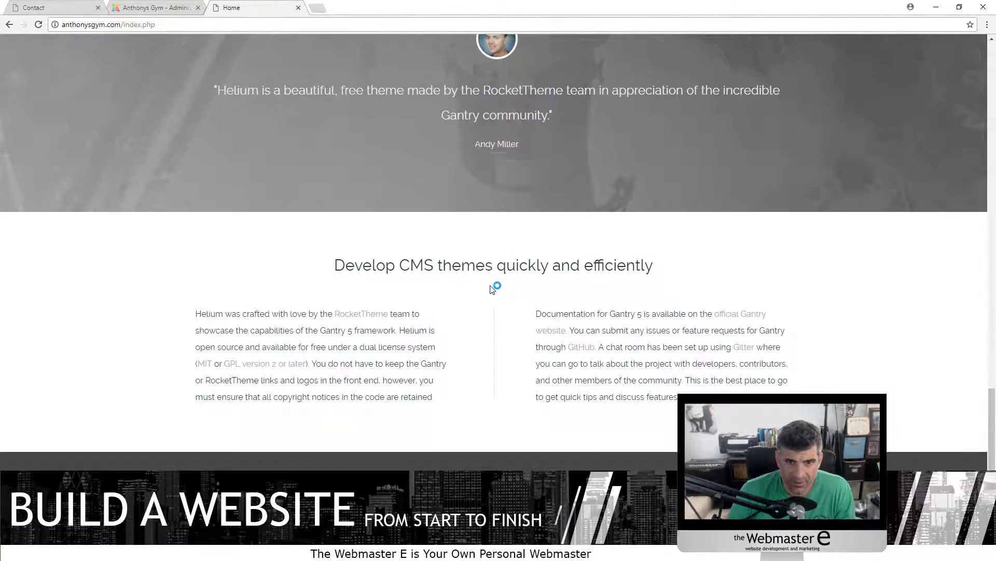
pyautogui.scroll(3, 398, 279)
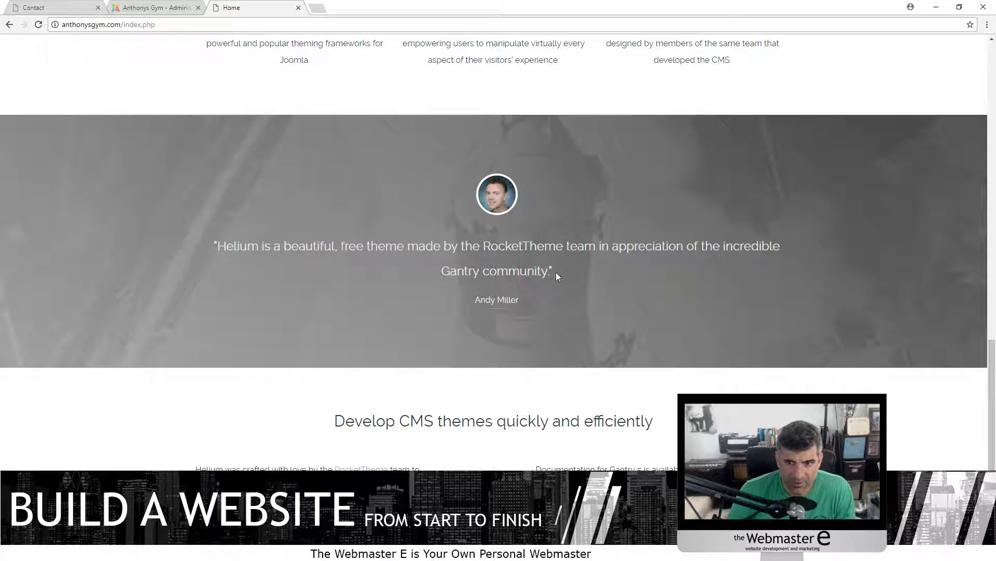
pyautogui.scroll(15, 389, 222)
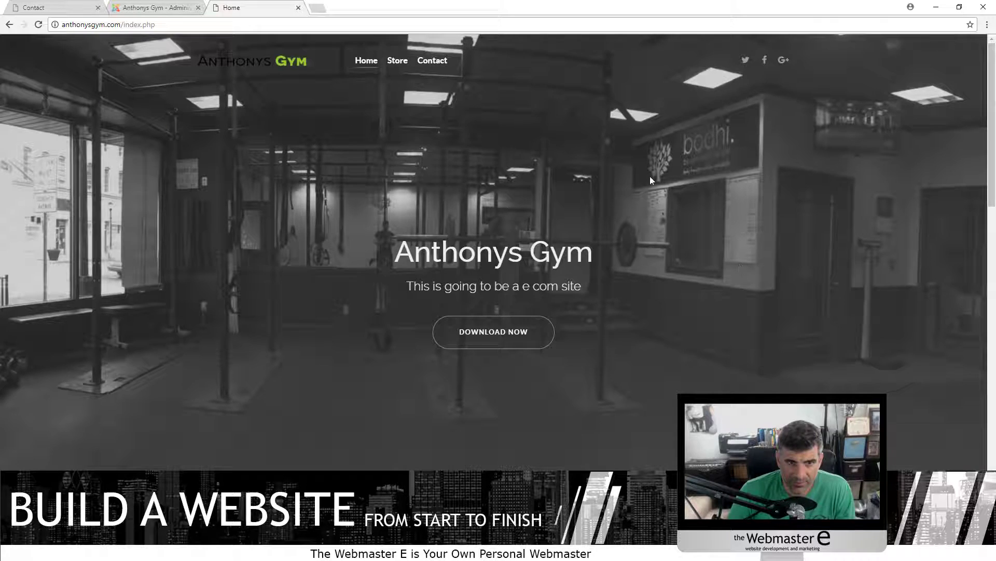
pyautogui.scroll(-4, 416, 193)
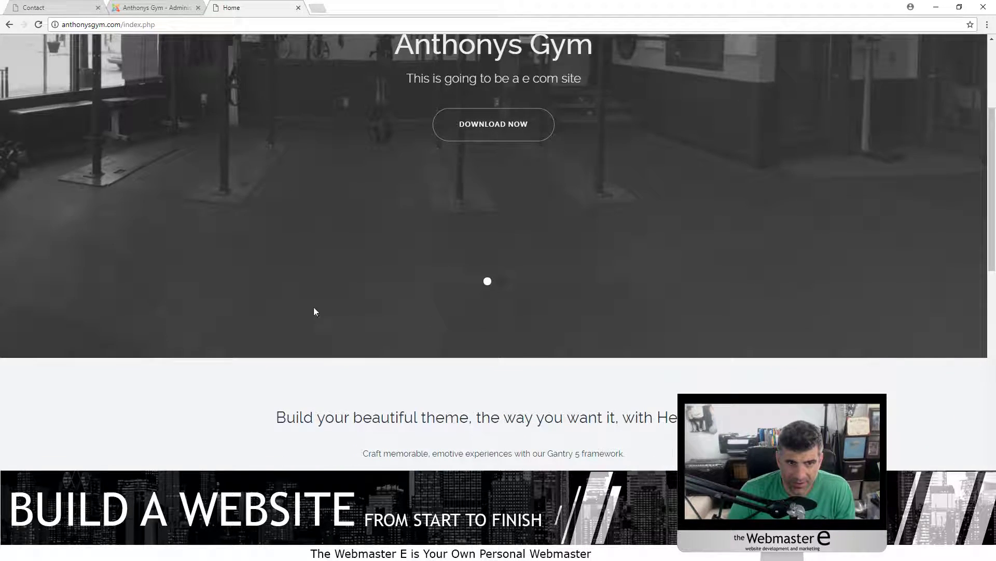
pyautogui.scroll(-7, 334, 124)
pyautogui.scroll(8, 345, 145)
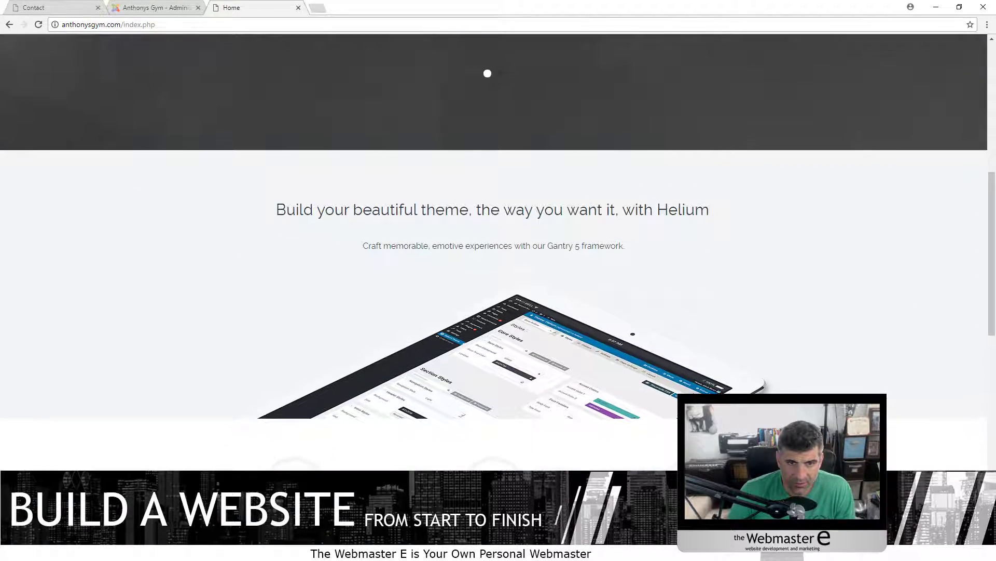
pyautogui.scroll(3, 301, 215)
pyautogui.scroll(-12, 475, 125)
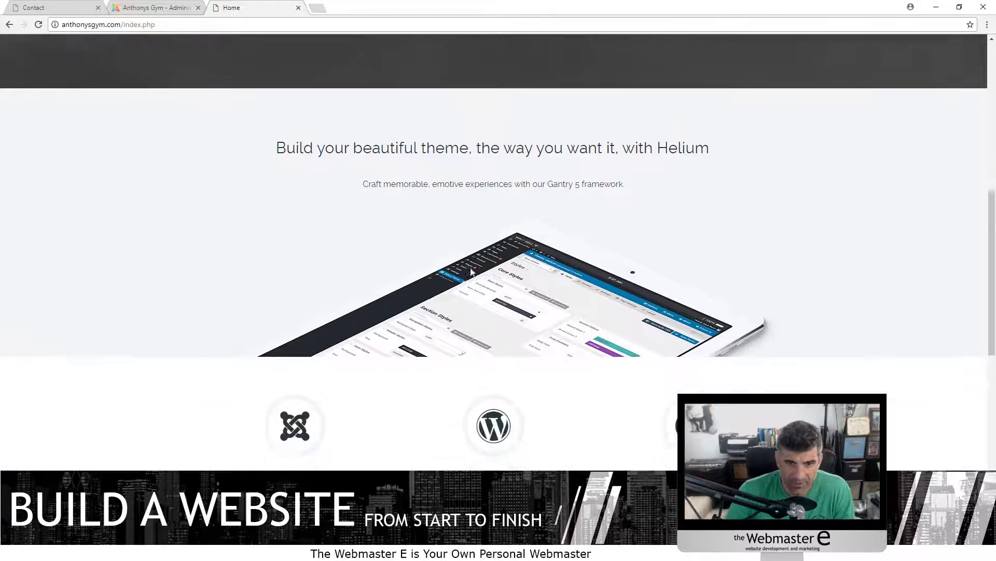
pyautogui.scroll(3, 410, 193)
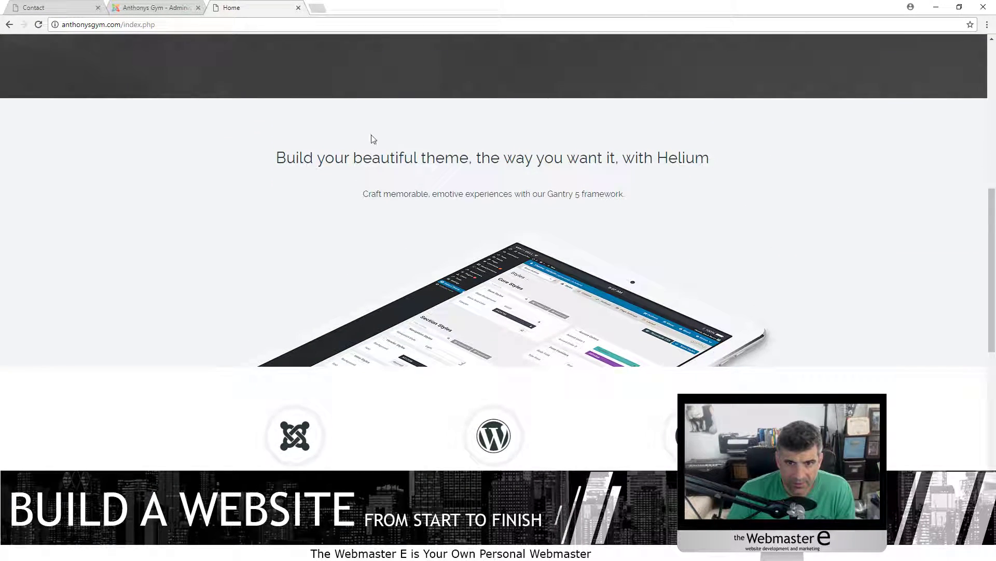
pyautogui.scroll(-2, 369, 164)
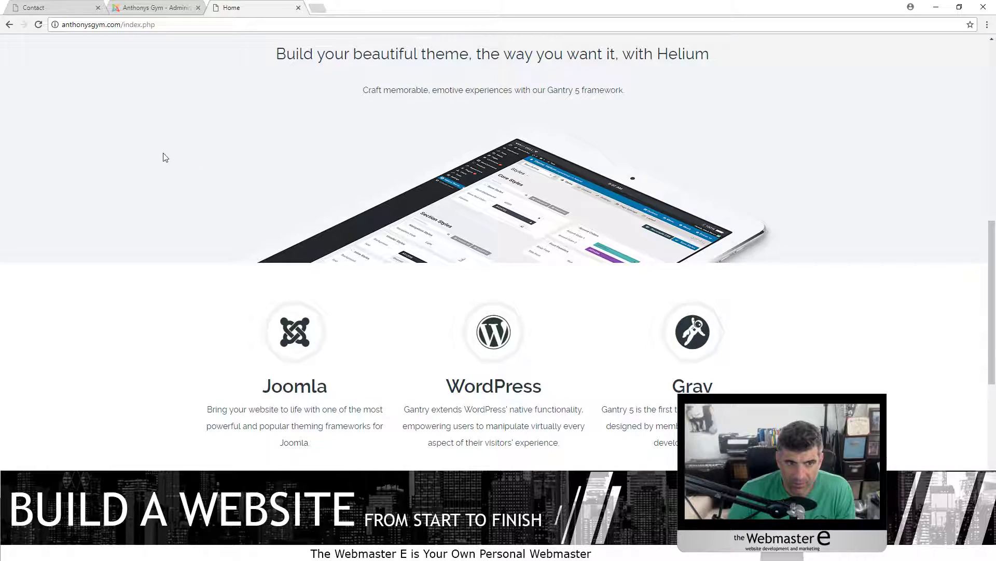
pyautogui.scroll(-10, 149, 349)
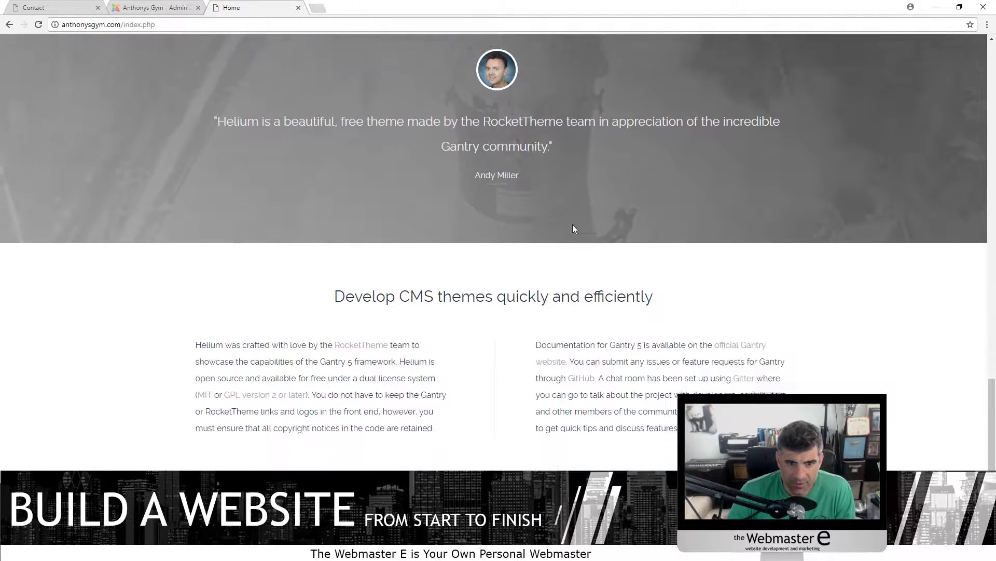
pyautogui.scroll(20, 469, 457)
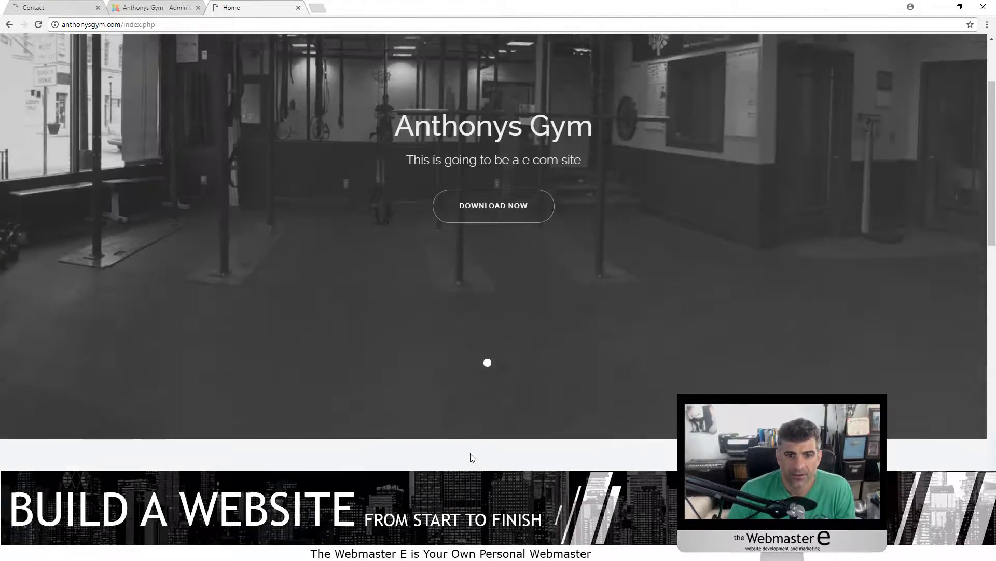
pyautogui.scroll(-12, 450, 252)
pyautogui.scroll(-8, 734, 271)
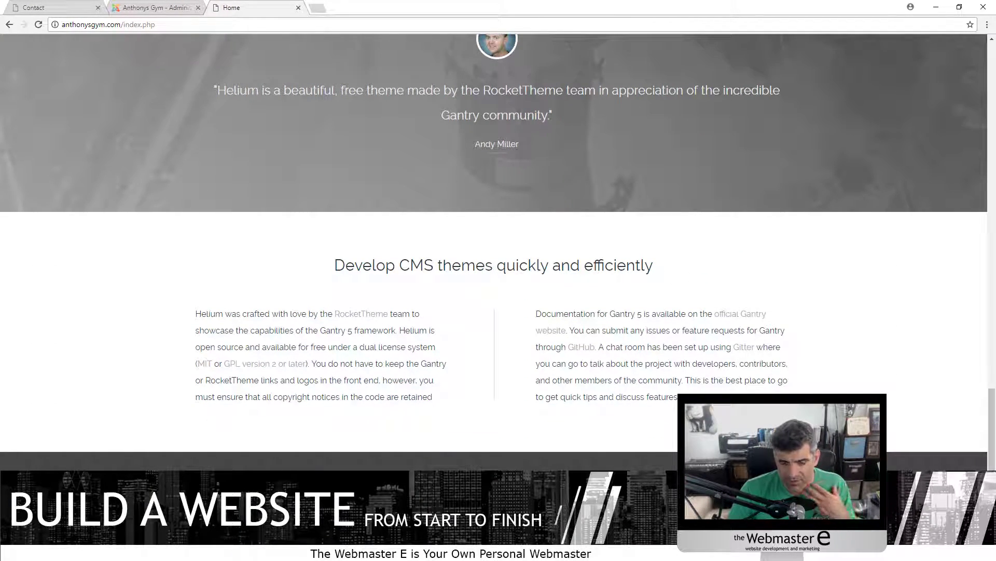
pyautogui.scroll(15, 600, 387)
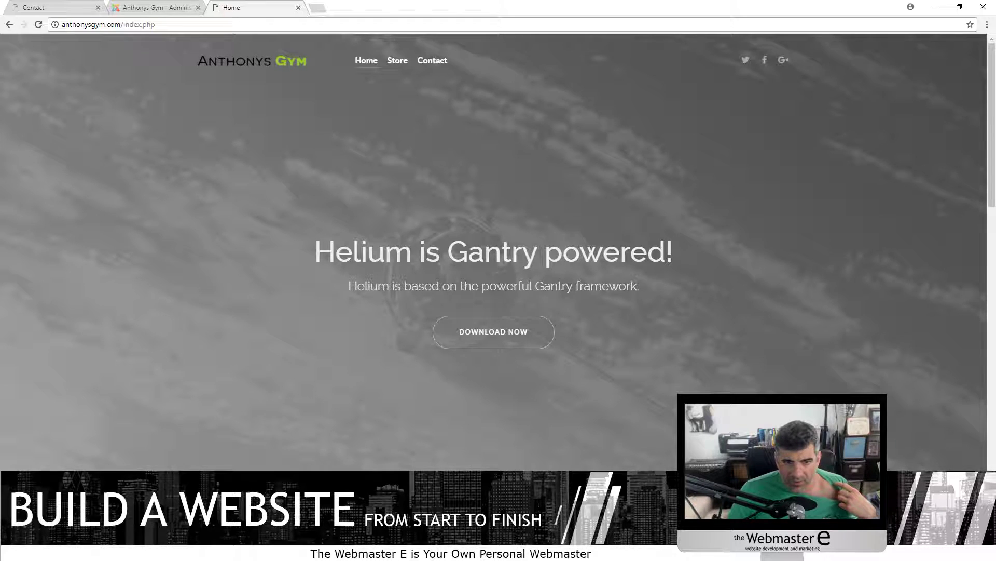
pyautogui.scroll(-6, 452, 340)
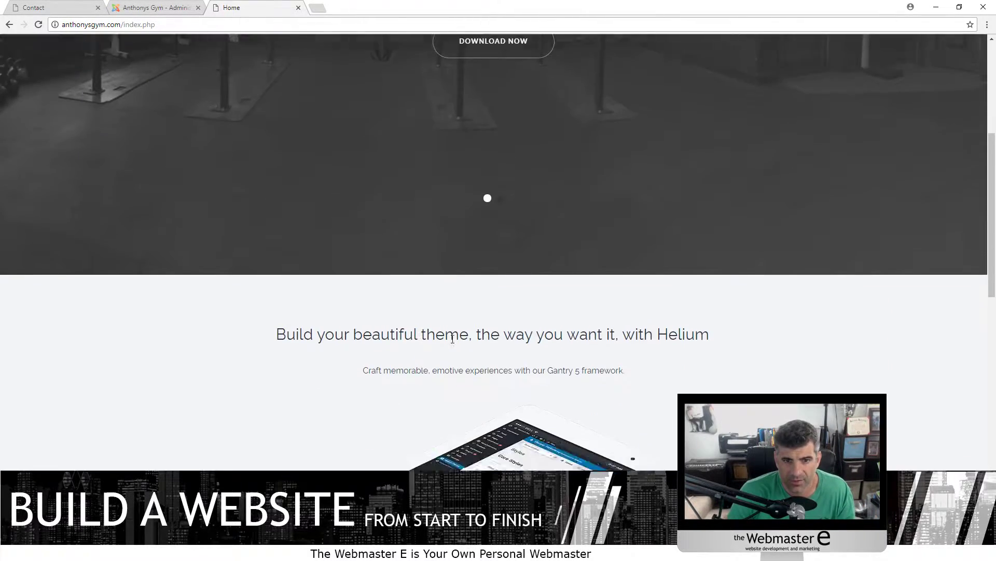
pyautogui.scroll(6, 246, 358)
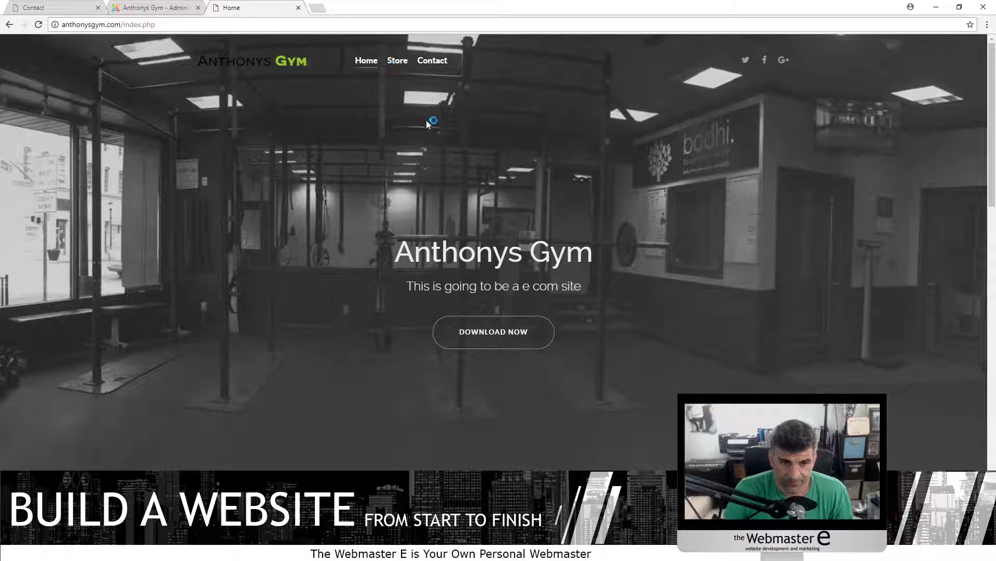
# Open the gym site's Store page and examine the content between its header and footer
pyautogui.click(398, 61)
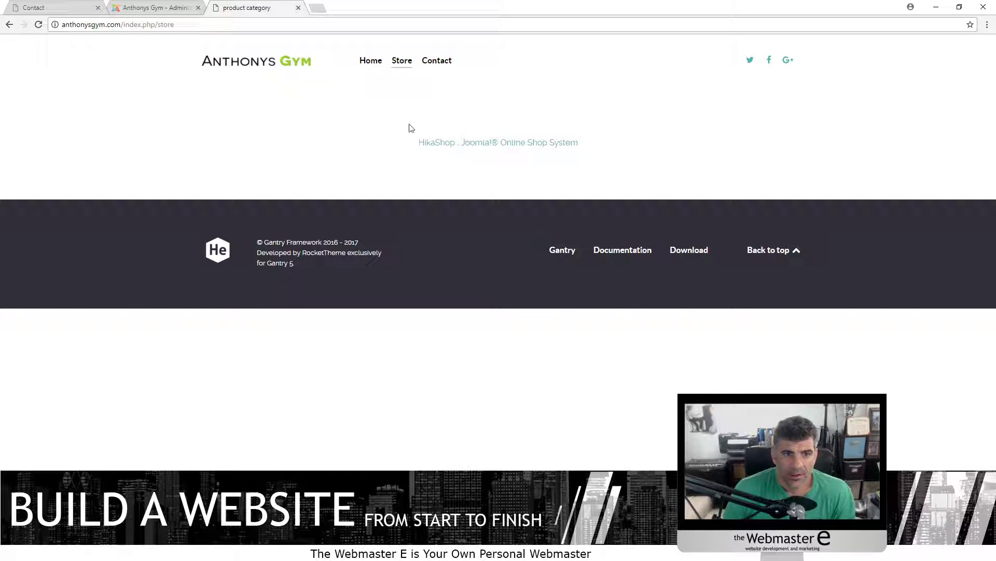
pyautogui.moveTo(408, 133); pyautogui.dragTo(755, 353)
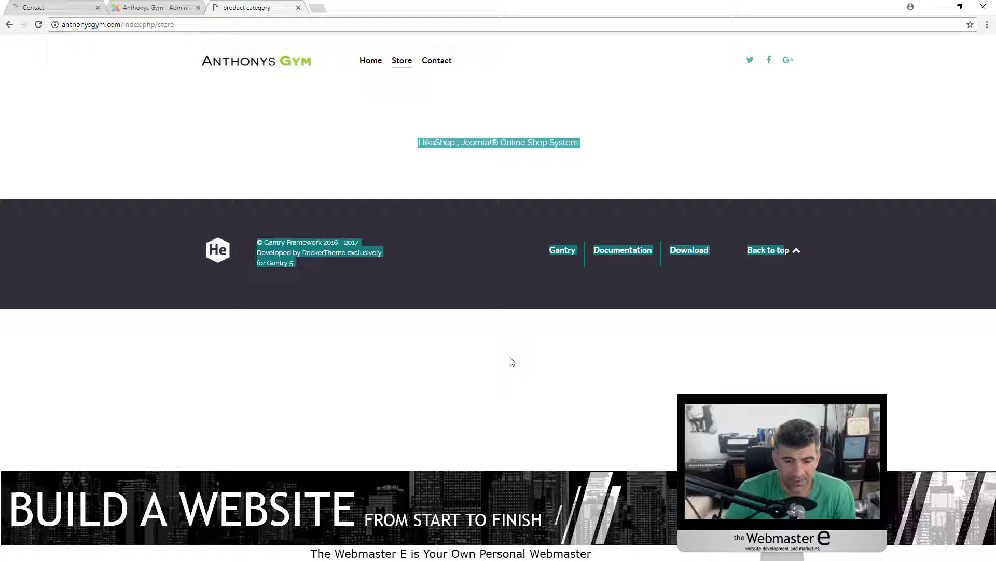
pyautogui.click(518, 435)
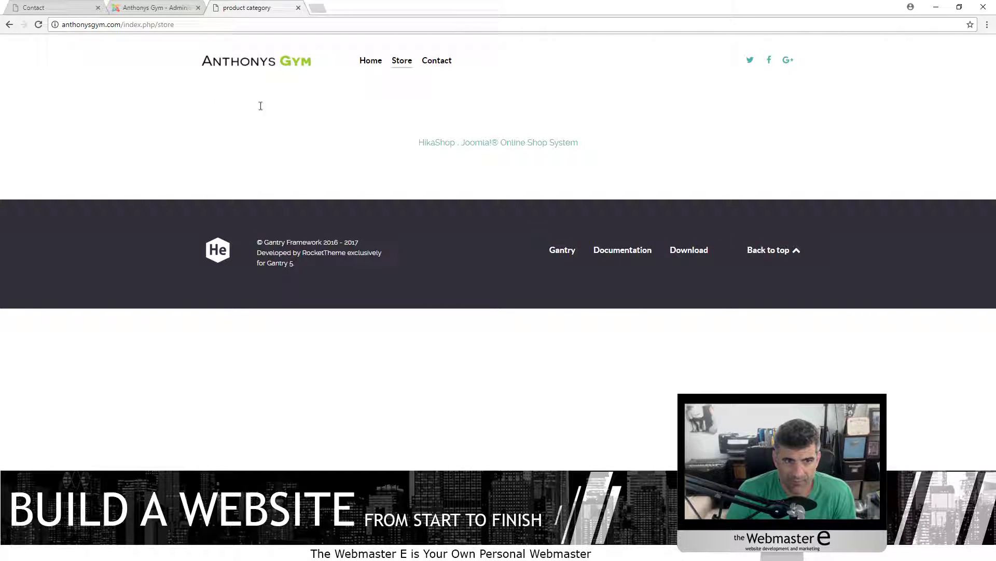
pyautogui.moveTo(228, 102); pyautogui.dragTo(717, 441)
pyautogui.click(457, 363)
# Return to the Joomla administrator and open the item list of the Helium Theme menu
pyautogui.click(156, 7)
pyautogui.scroll(5, 270, 296)
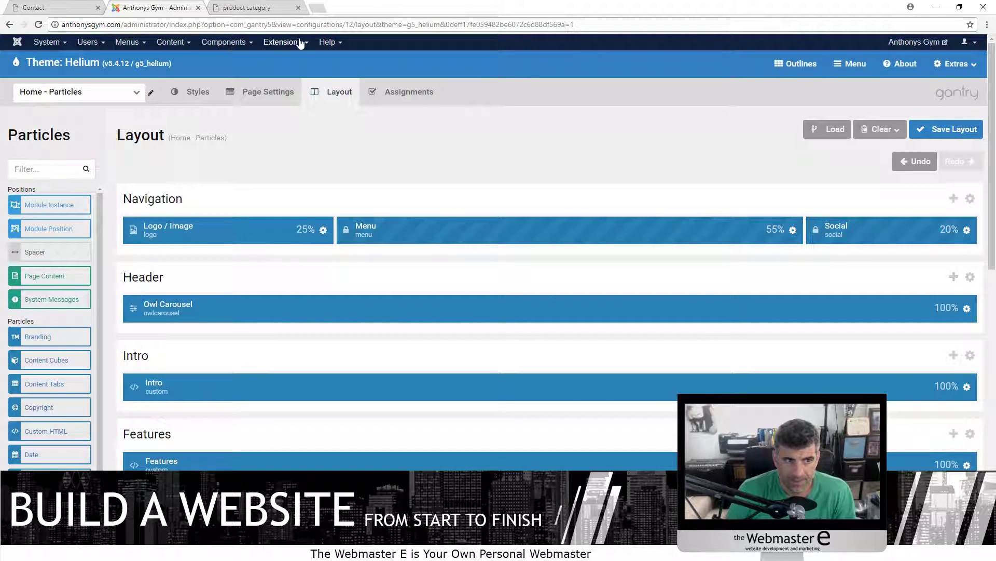
pyautogui.click(126, 43)
pyautogui.click(130, 63)
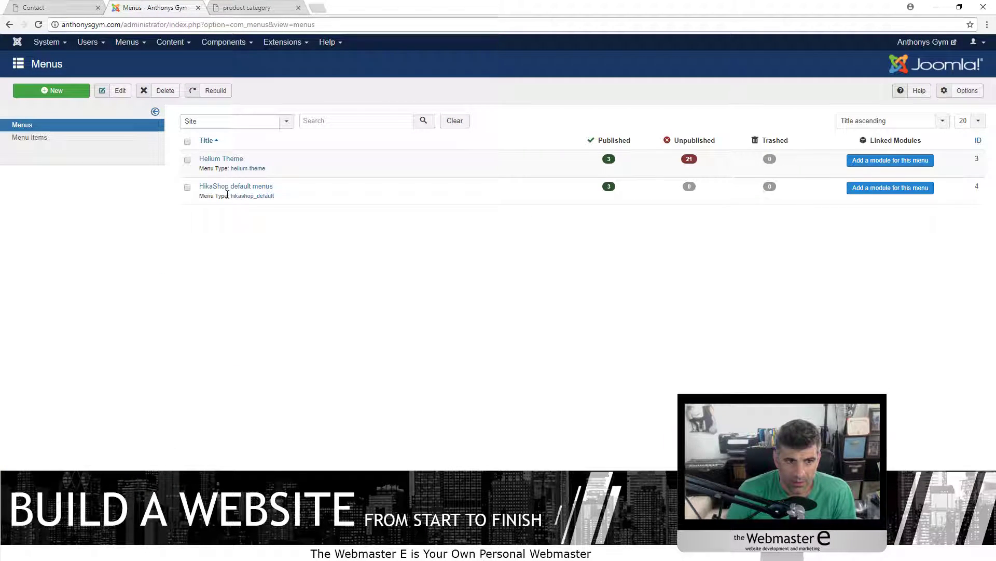
pyautogui.click(222, 162)
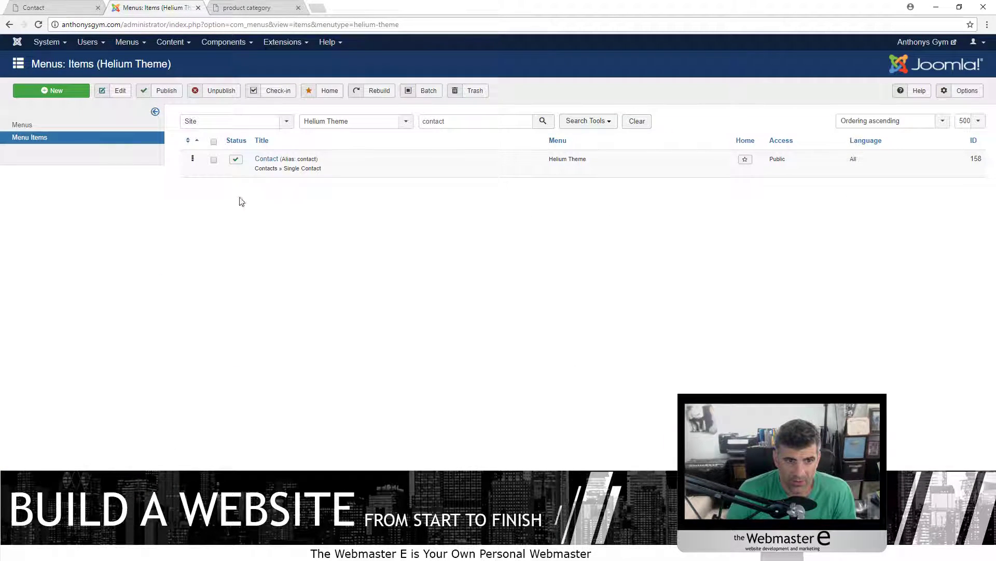
# Search the Helium Theme menu items for "store" and open the Store item for editing
pyautogui.click(236, 8)
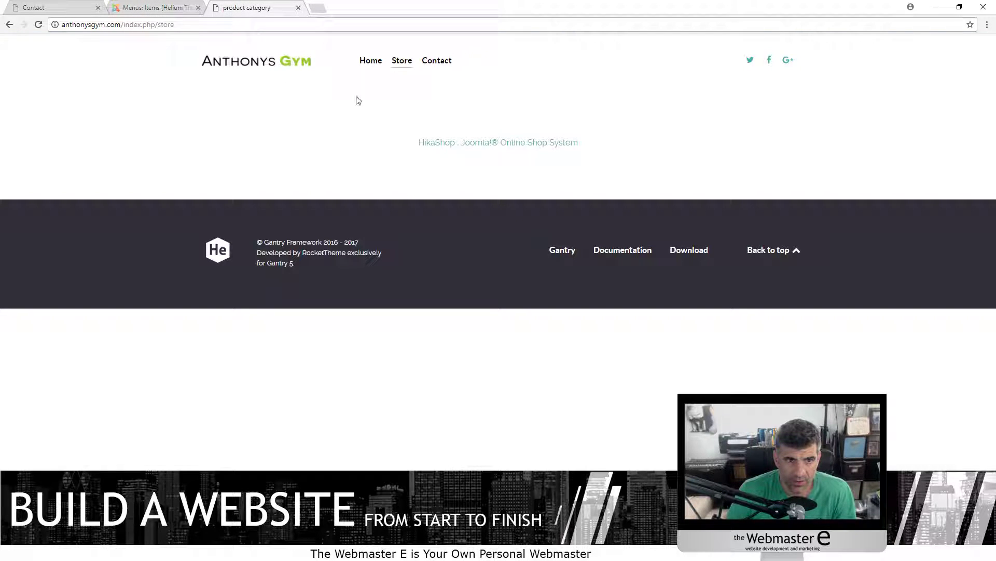
pyautogui.click(182, 3)
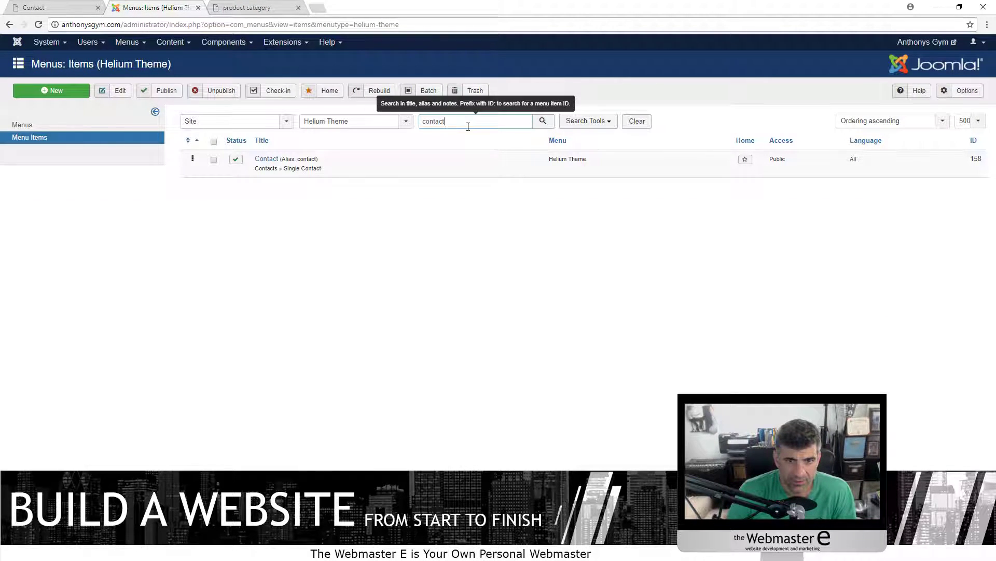
pyautogui.write('store')
pyautogui.press('Return')
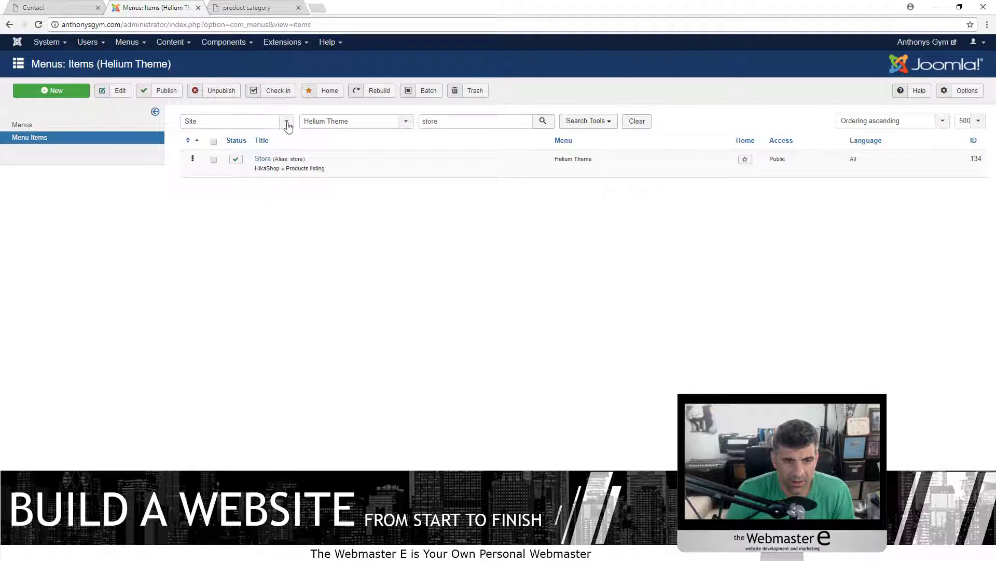
pyautogui.click(268, 158)
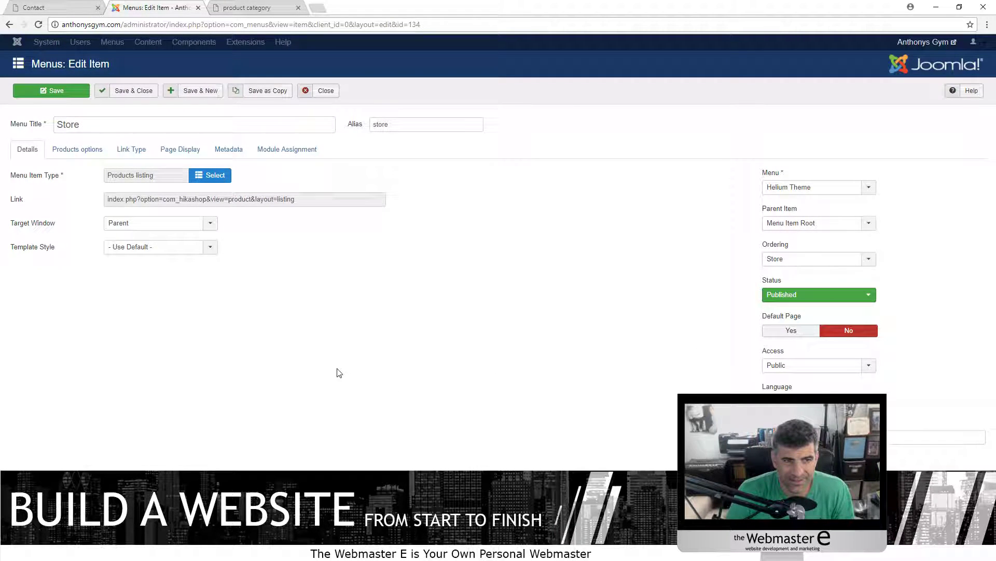
# Set the Store menu item's template style to Helium - Home - Particles and save it
pyautogui.click(255, 6)
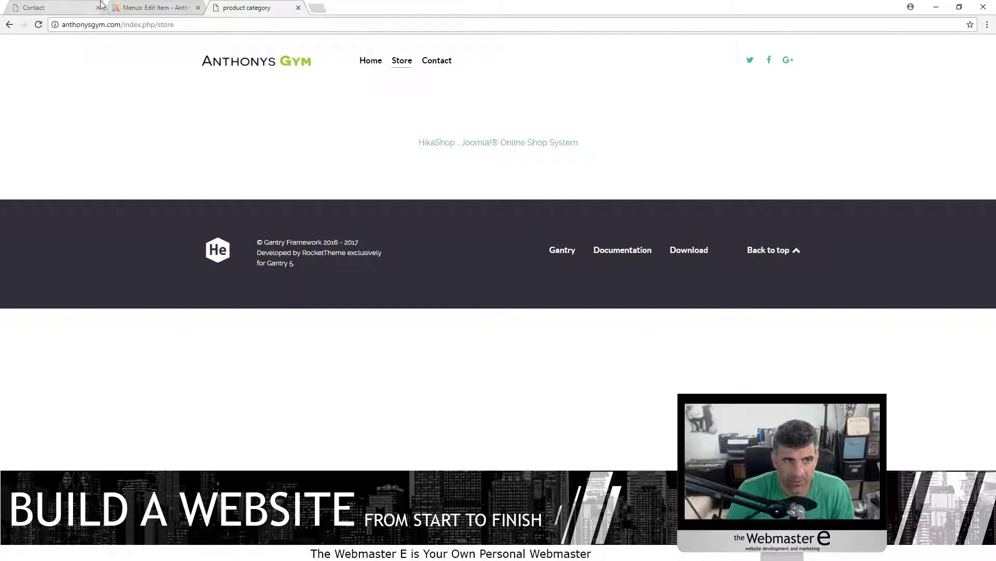
pyautogui.click(153, 8)
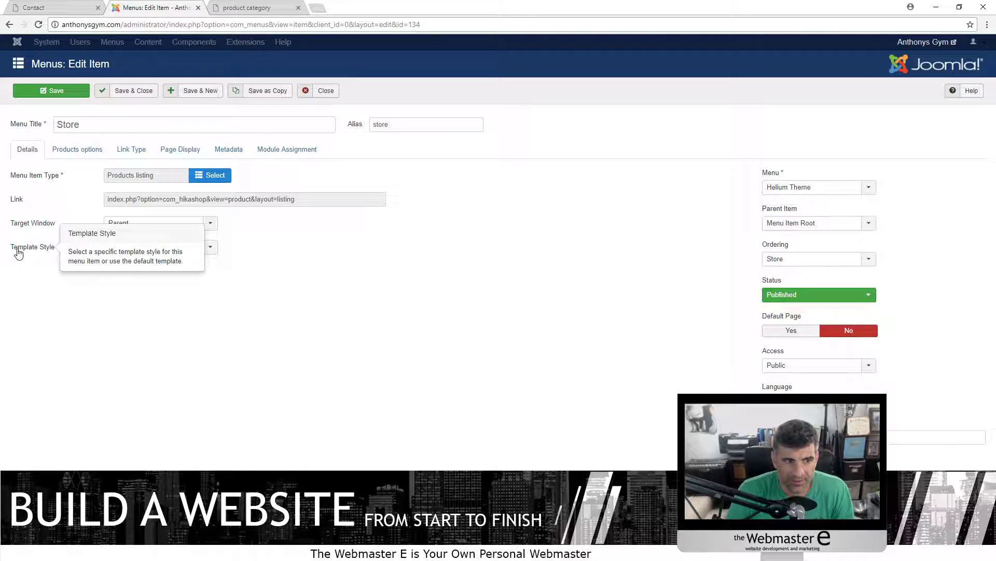
pyautogui.click(151, 250)
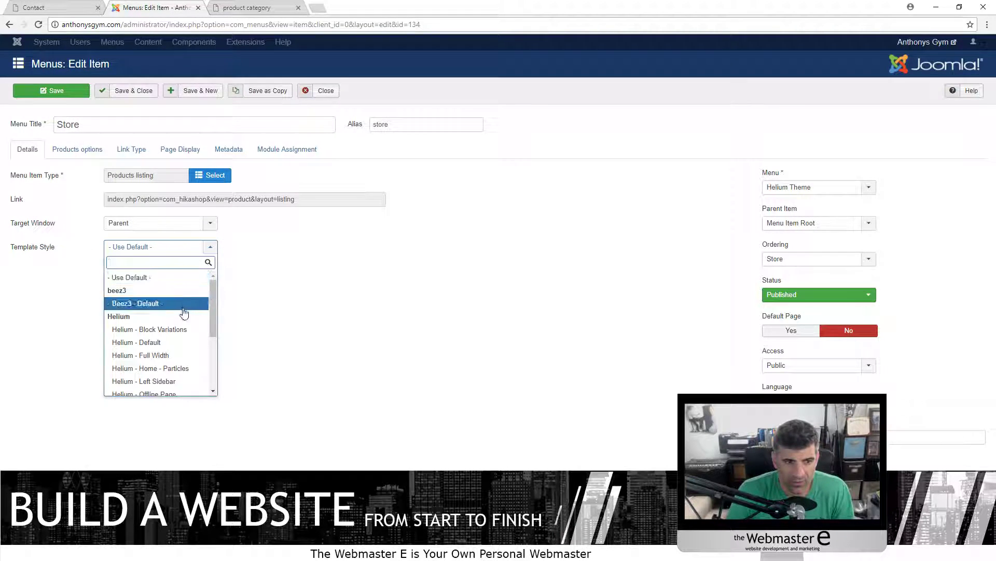
pyautogui.scroll(-1, 184, 344)
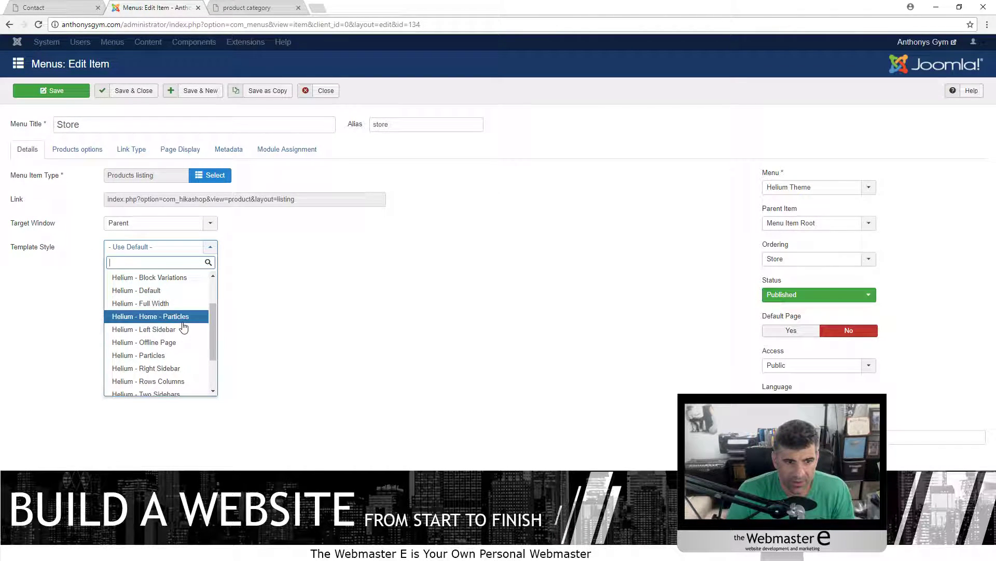
pyautogui.click(155, 316)
pyautogui.click(72, 96)
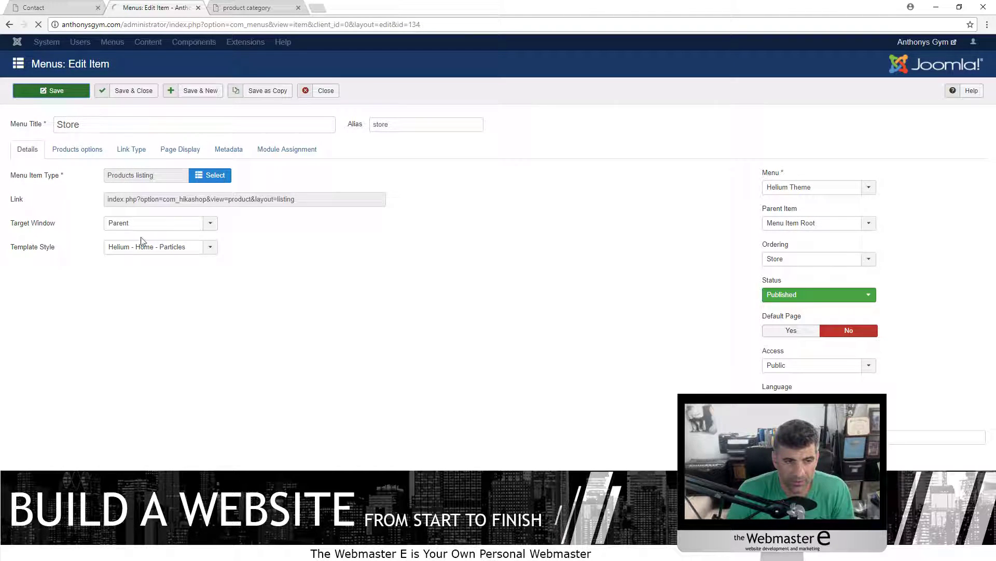
# Reload the gym site's Store page and look through it to check the applied template style
pyautogui.click(287, 5)
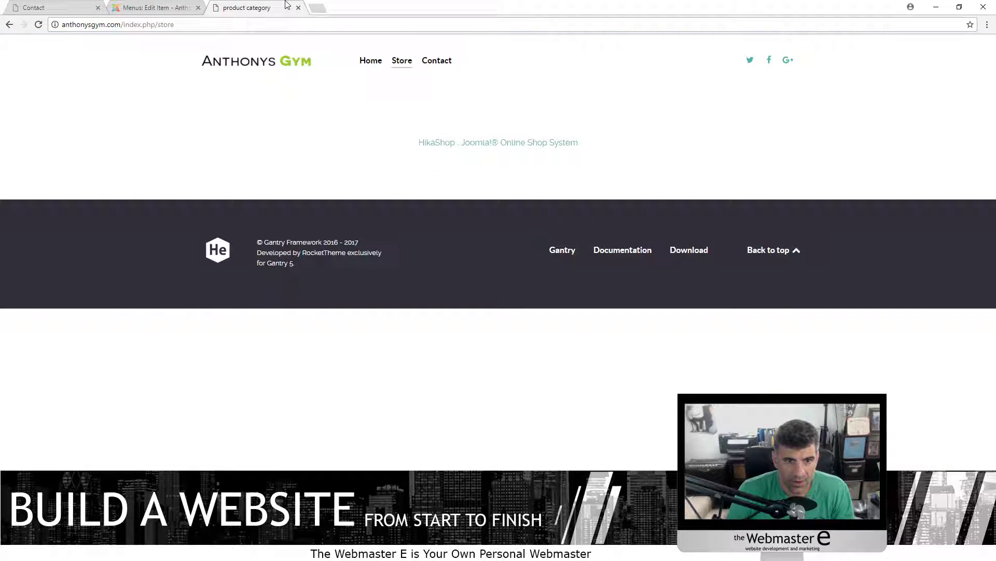
pyautogui.click(38, 23)
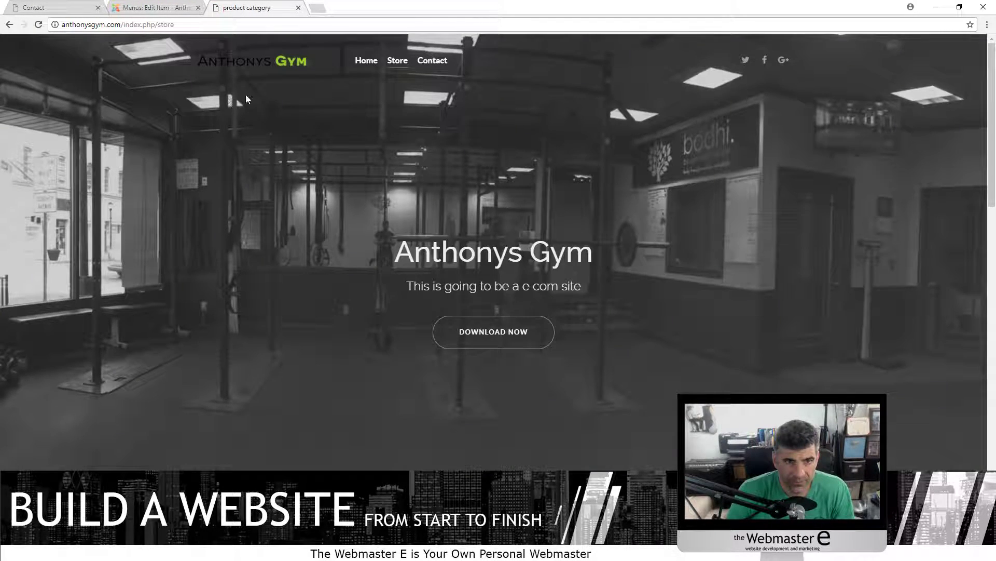
pyautogui.scroll(-15, 524, 232)
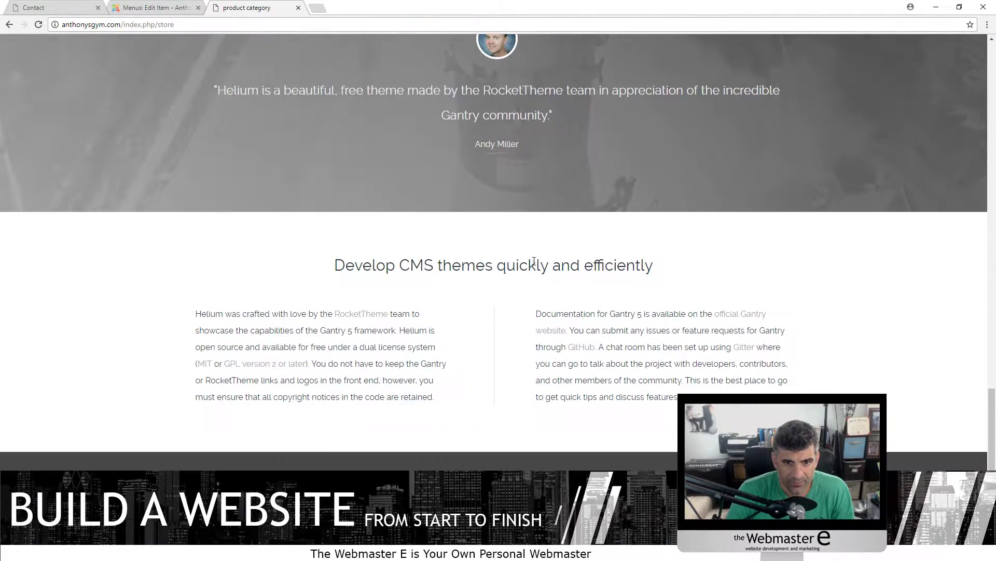
pyautogui.scroll(15, 488, 453)
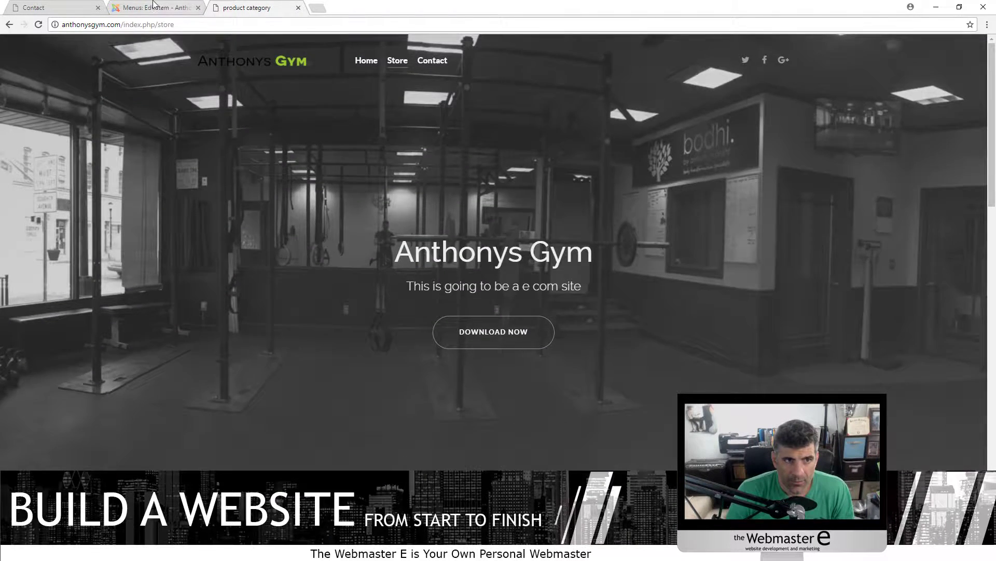
# Change the Store menu item's template style to Helium - Default, then save and close the item
pyautogui.hotkey('ctrl', 'shift', 'Tab')
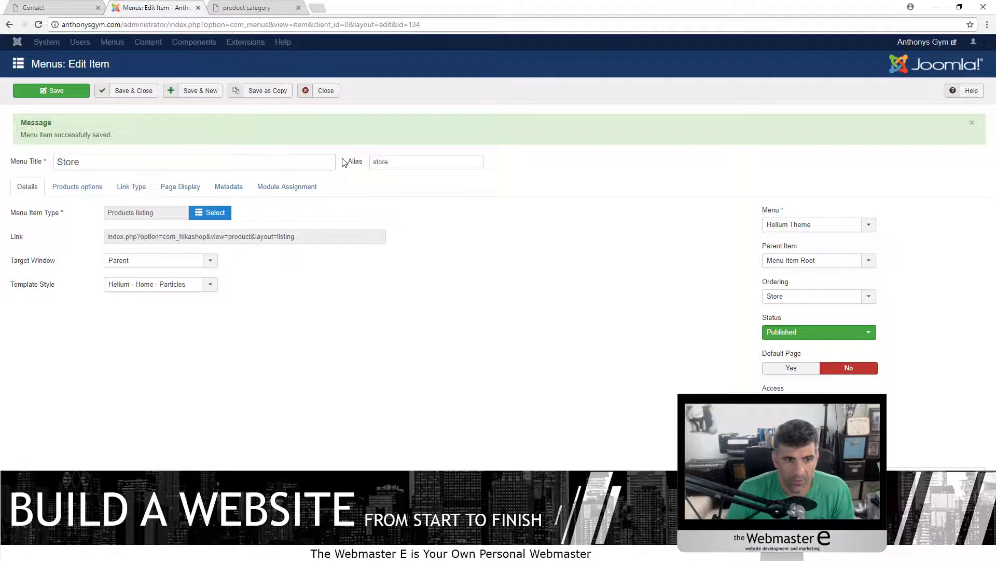
pyautogui.click(174, 284)
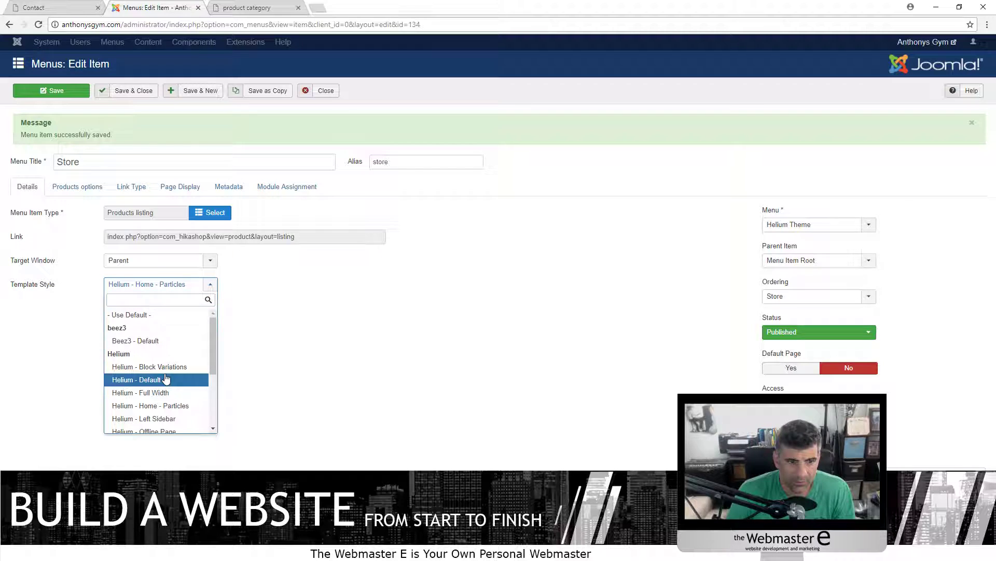
pyautogui.scroll(-2, 176, 376)
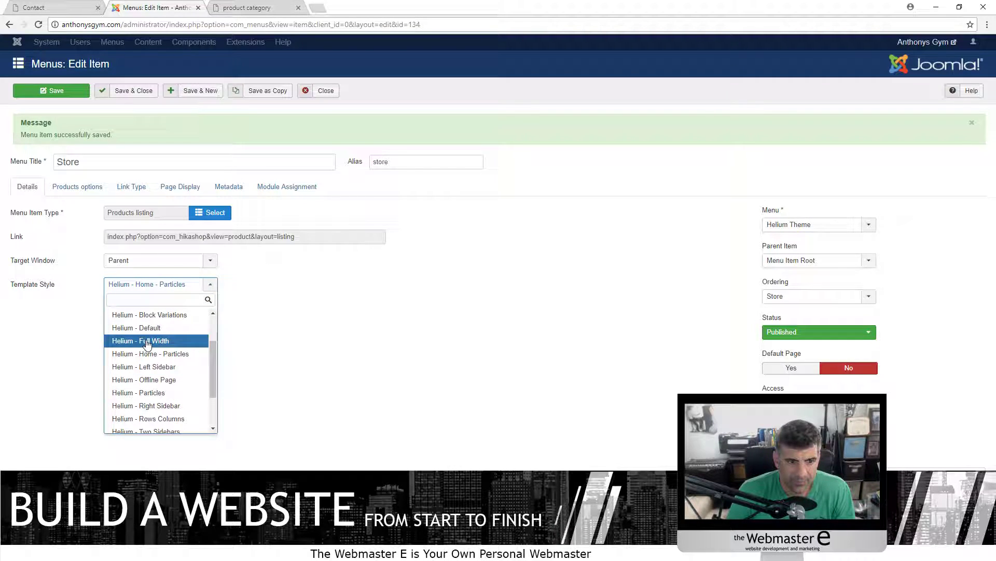
pyautogui.click(196, 328)
pyautogui.click(136, 92)
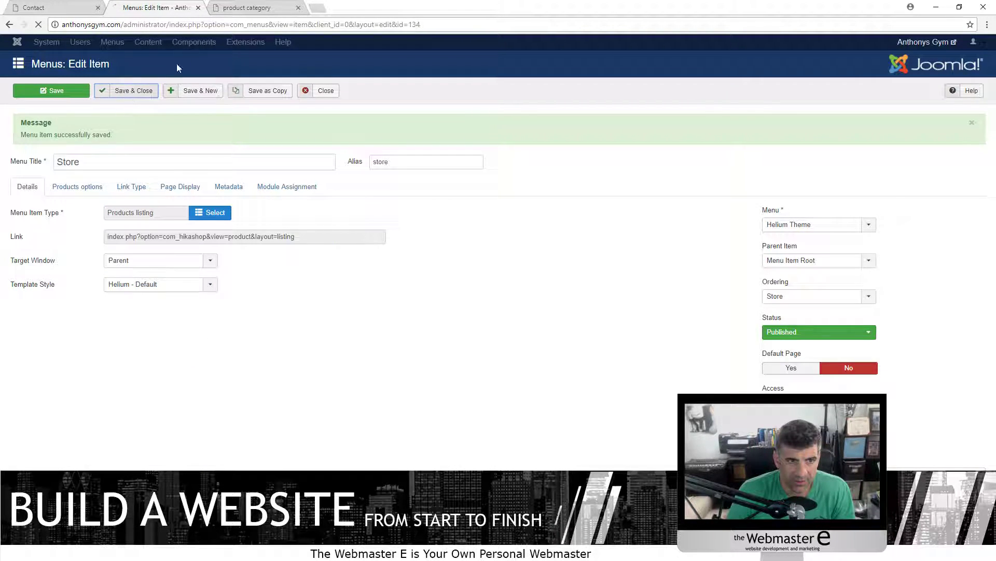
# Check the gym site's Store page, examining the main content area and the HikaShop line under the new style
pyautogui.click(247, 7)
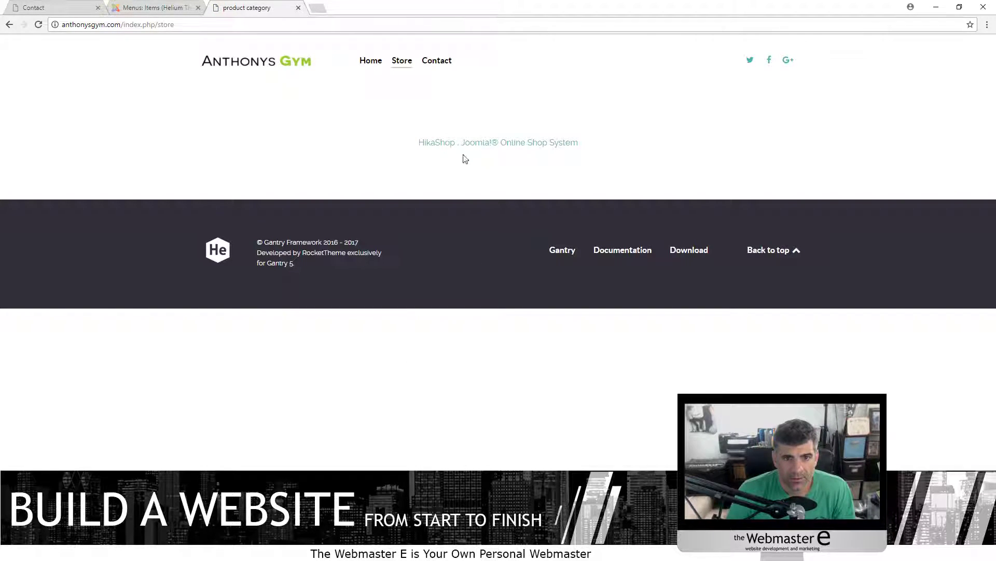
pyautogui.moveTo(416, 142); pyautogui.dragTo(671, 138)
pyautogui.click(558, 383)
pyautogui.moveTo(542, 149); pyautogui.dragTo(467, 459)
pyautogui.click(459, 400)
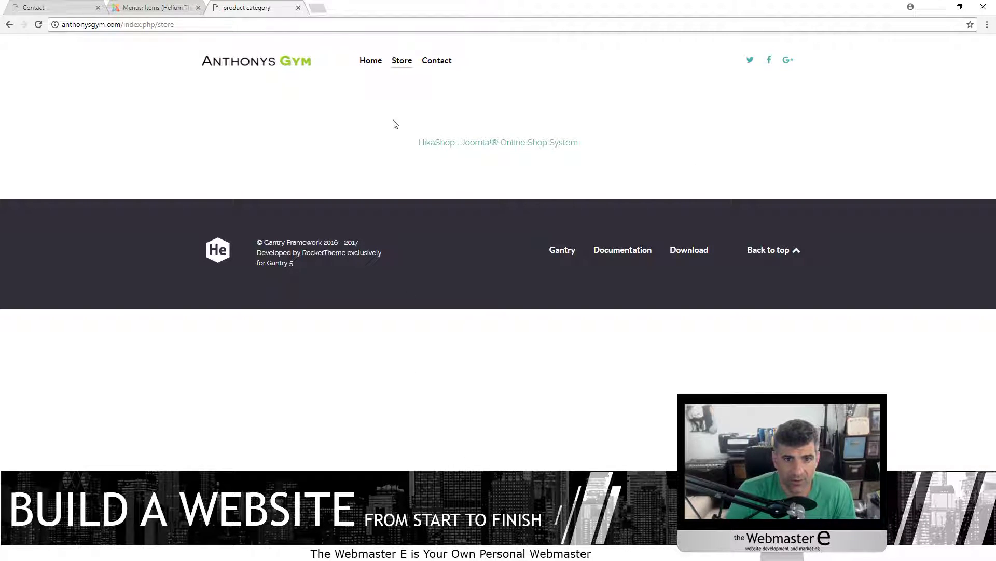
pyautogui.moveTo(395, 114); pyautogui.dragTo(609, 115)
pyautogui.click(373, 468)
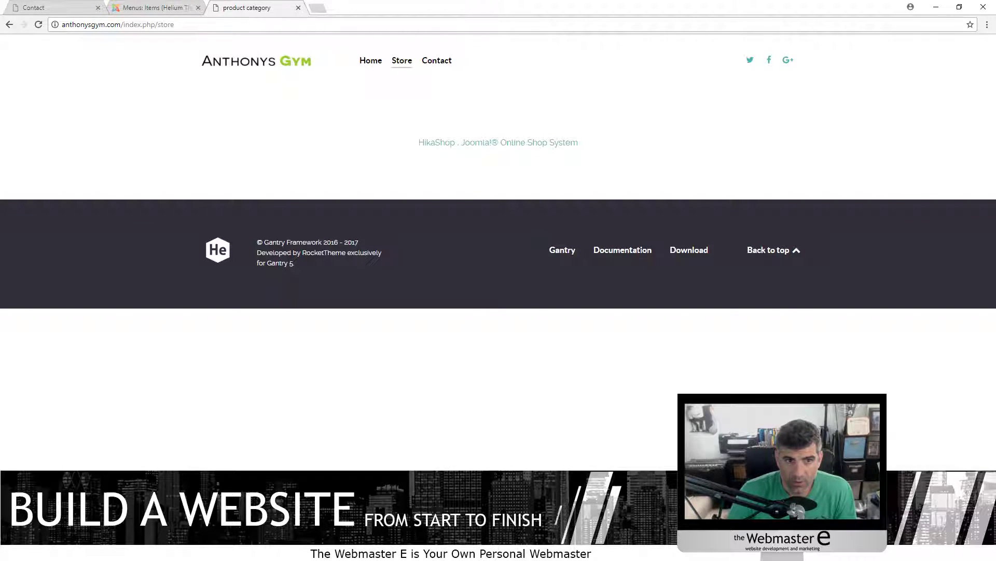
# Reopen the Store menu item in the administrator to check its assigned template style, then close it
pyautogui.click(183, 9)
pyautogui.click(262, 200)
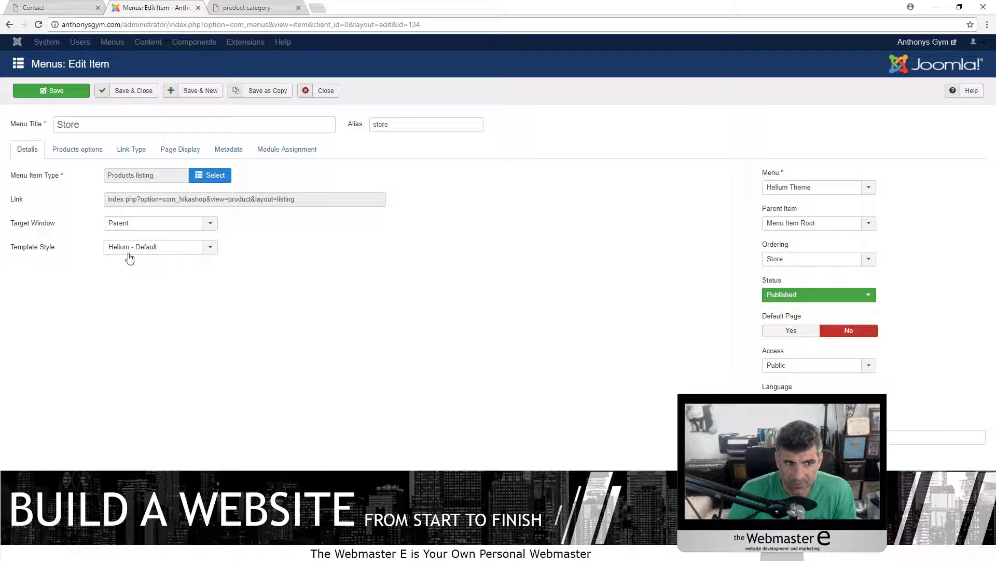
pyautogui.click(323, 91)
# Open the Helium - Default template style and bring up its layout
pyautogui.click(280, 42)
pyautogui.moveTo(306, 105)
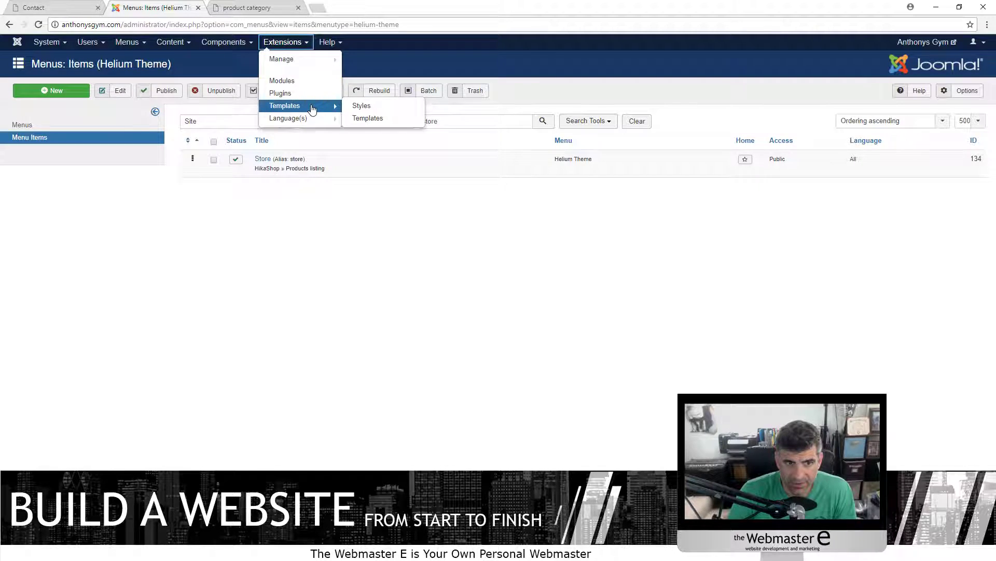
pyautogui.click(357, 103)
pyautogui.click(253, 178)
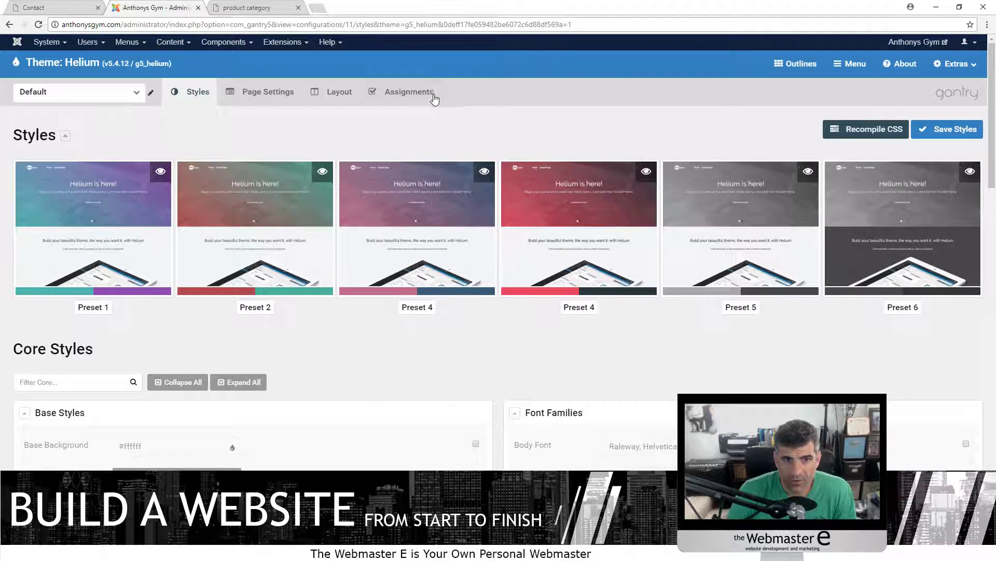
pyautogui.click(340, 92)
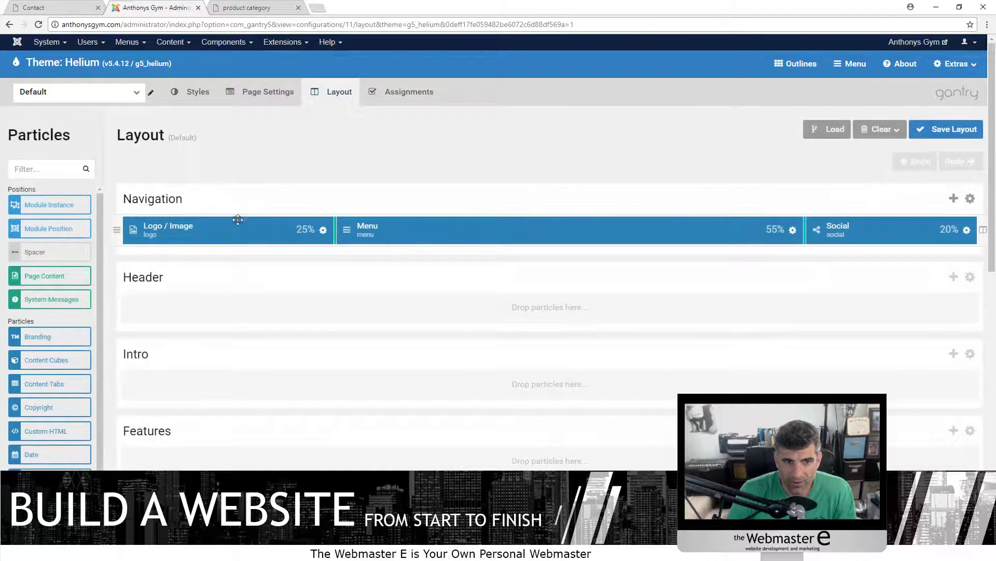
# Examine the Default layout's sections from Navigation to Offcanvas, including the Mainbar, Sidebar and Footer particles
pyautogui.scroll(-3, 596, 223)
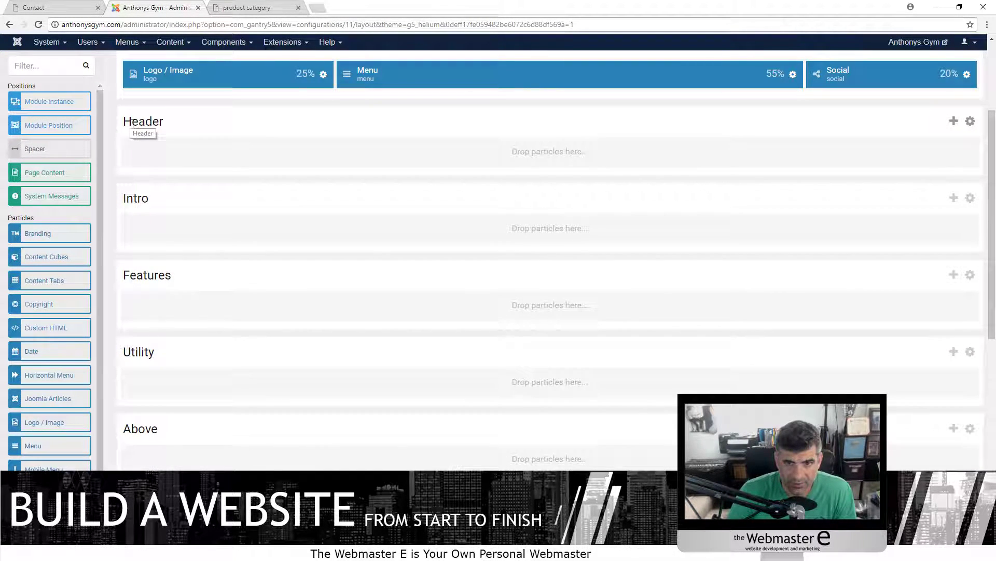
pyautogui.scroll(-8, 199, 408)
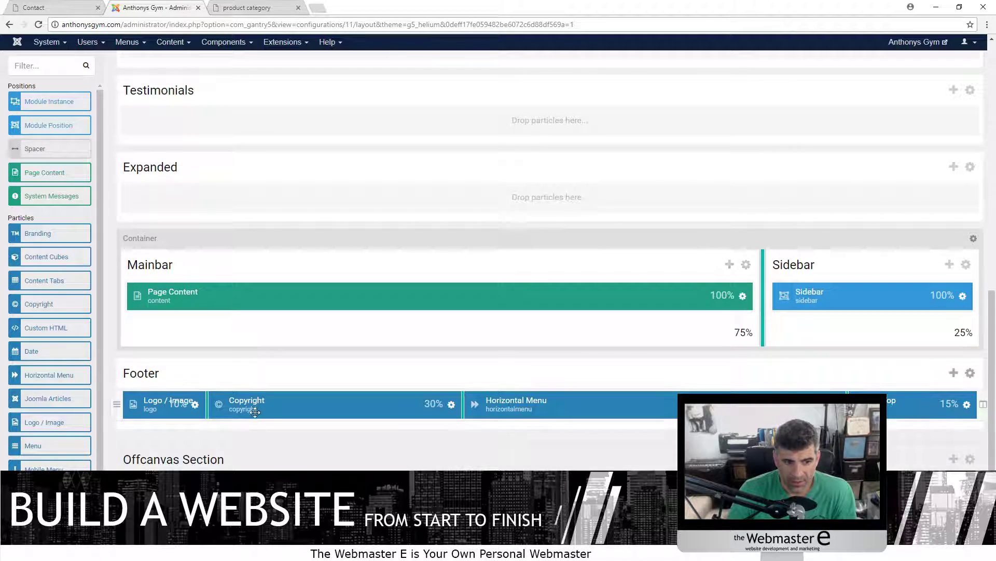
pyautogui.scroll(-2, 270, 333)
pyautogui.scroll(8, 236, 316)
pyautogui.scroll(3, 596, 176)
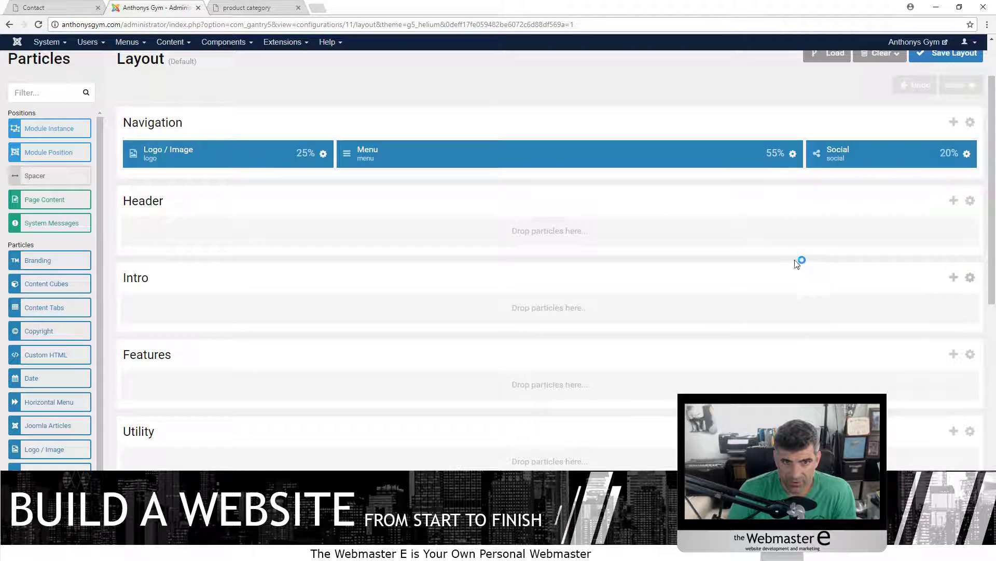
pyautogui.scroll(2, 92, 96)
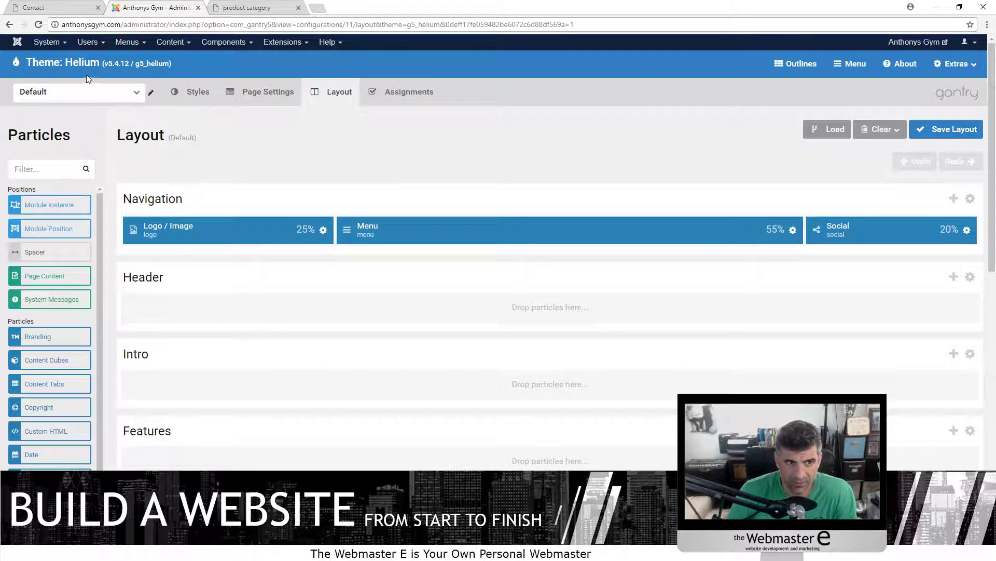
pyautogui.scroll(-10, 447, 364)
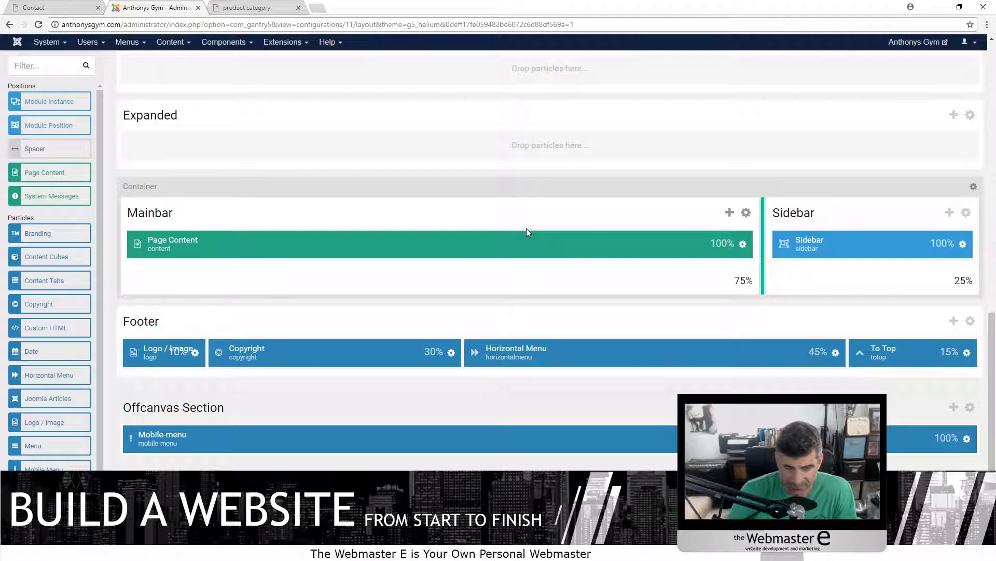
pyautogui.scroll(10, 524, 228)
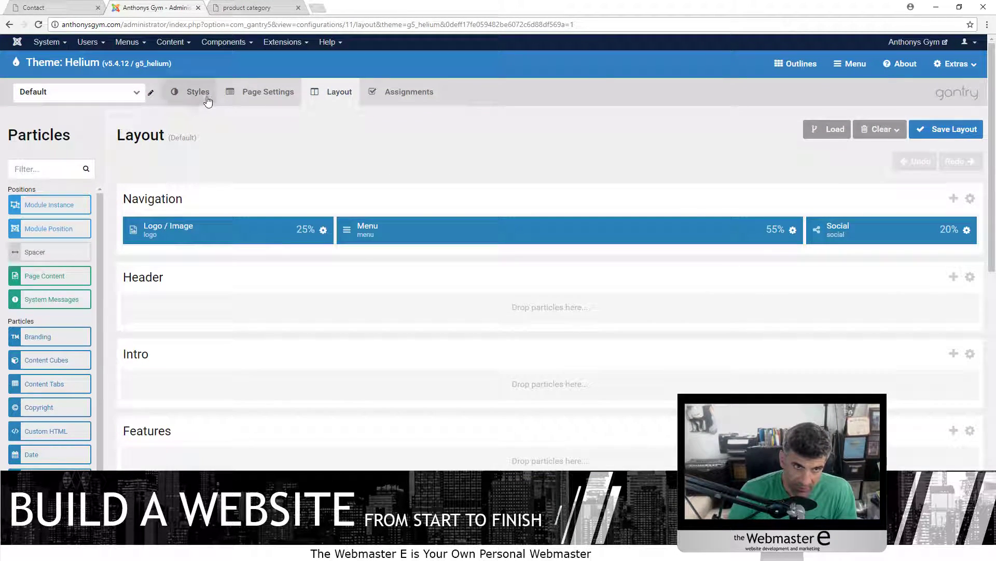
# Open the site modules list and clear its Home page filter
pyautogui.click(170, 43)
pyautogui.click(182, 58)
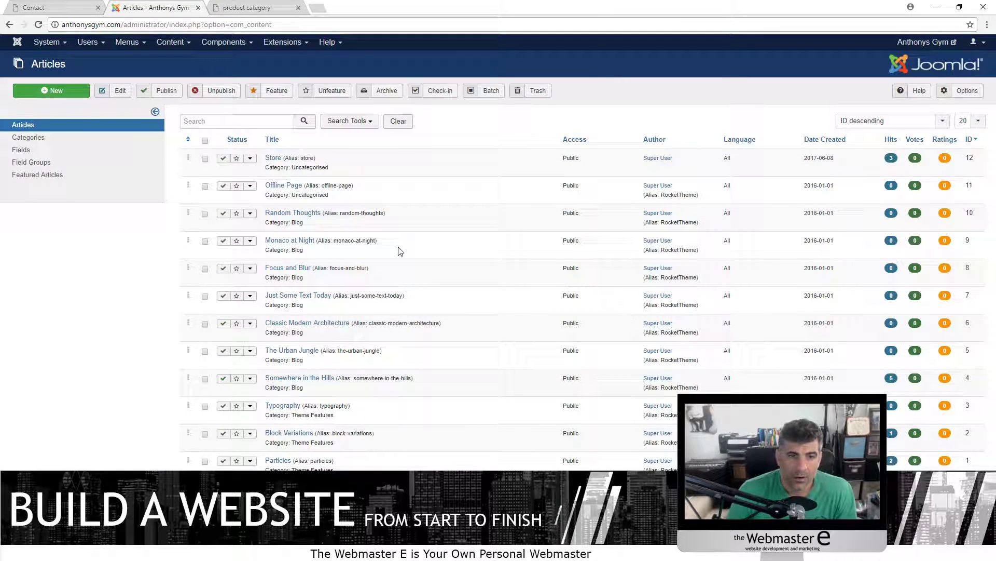
pyautogui.click(282, 42)
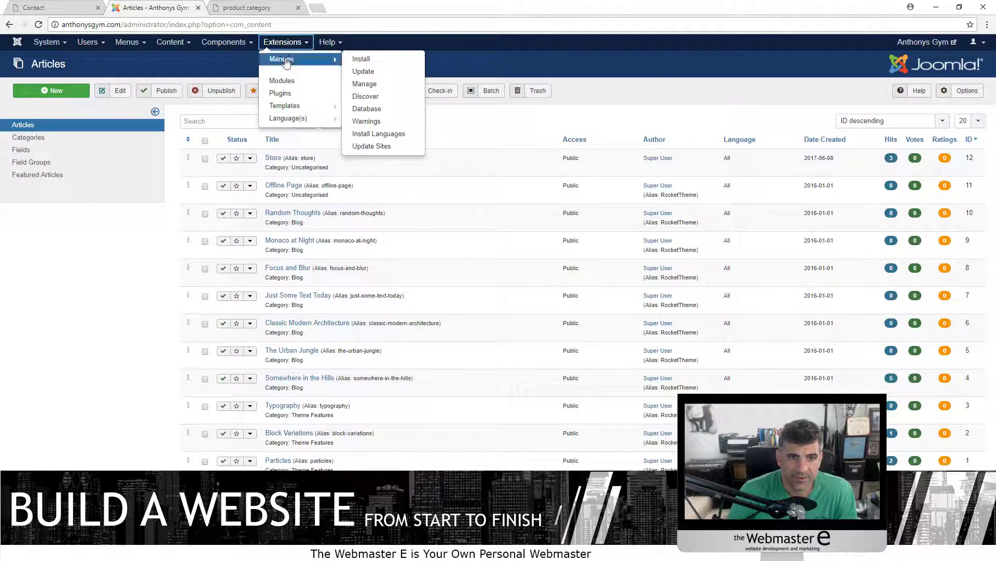
pyautogui.click(280, 81)
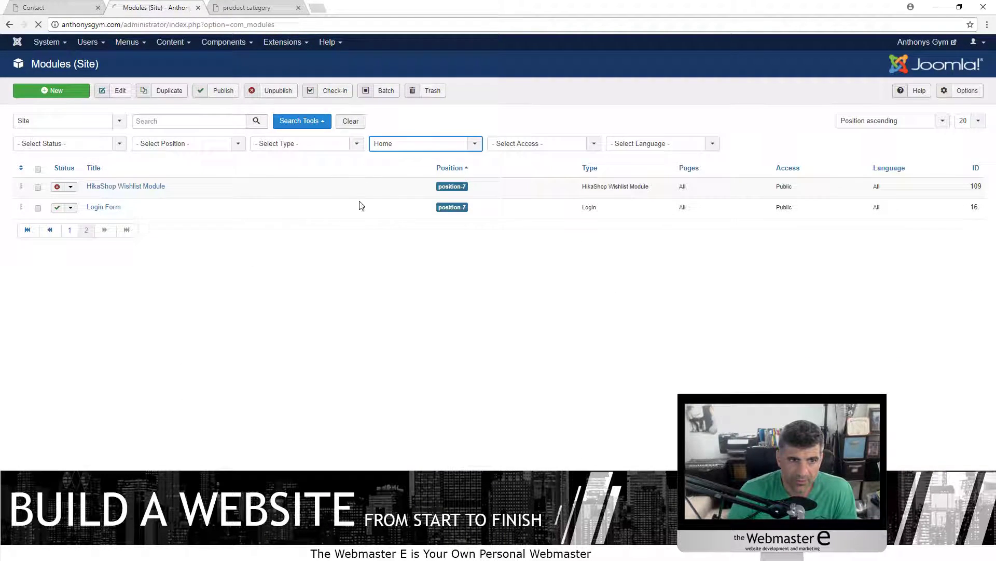
pyautogui.click(403, 145)
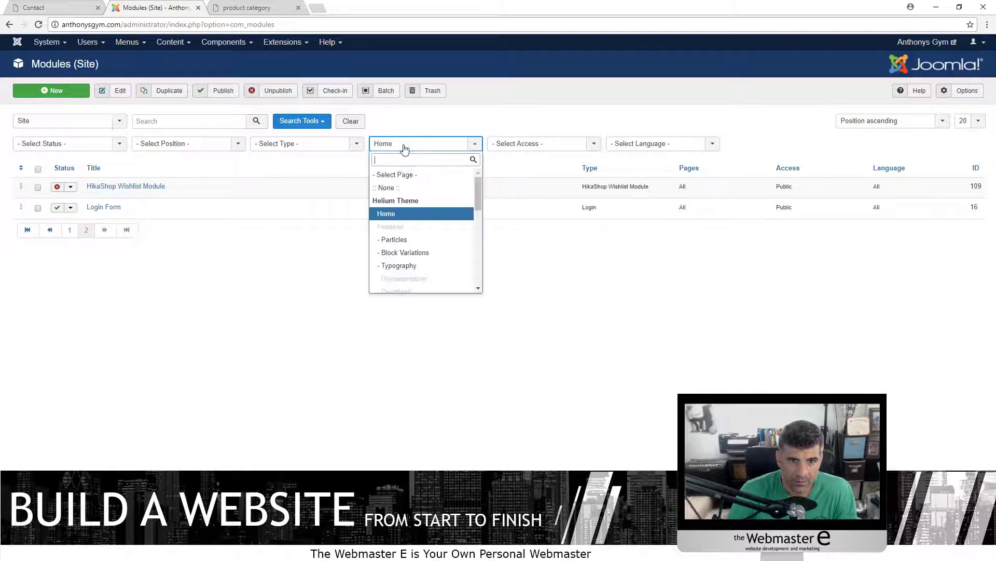
pyautogui.click(397, 176)
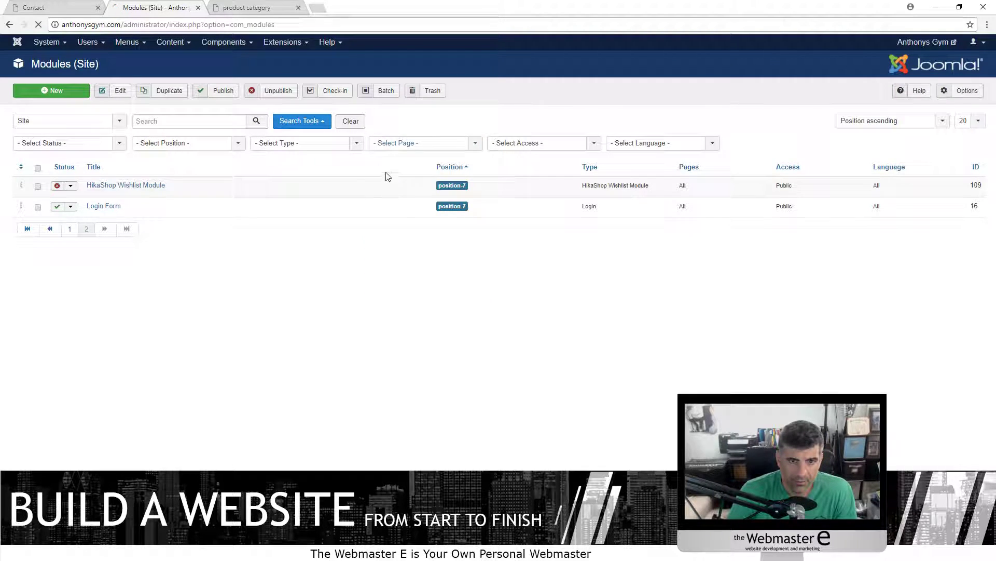
# Create a Custom module titled "This is the SideBar for the Product Page" with the text "I am a sidebar"
pyautogui.click(50, 90)
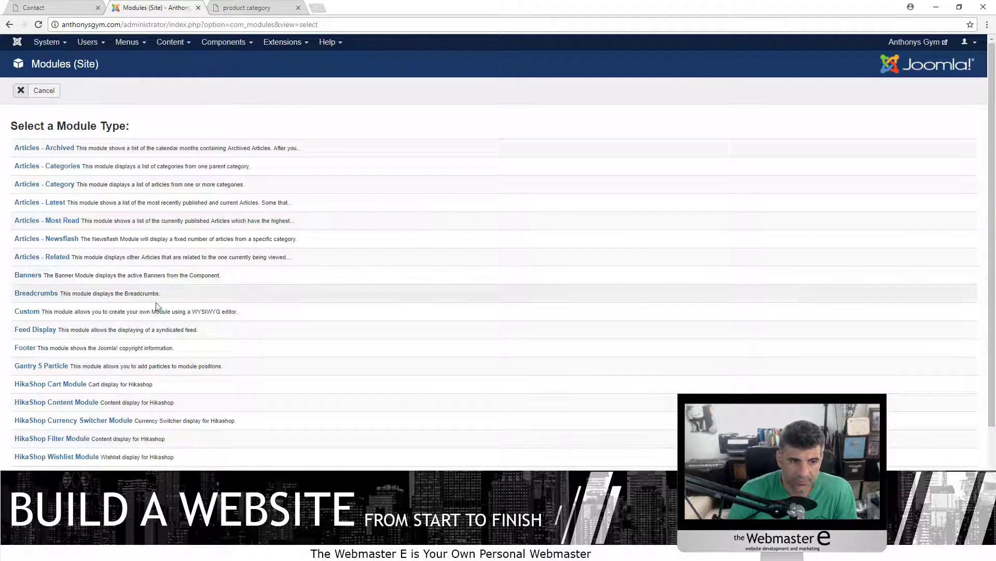
pyautogui.click(26, 312)
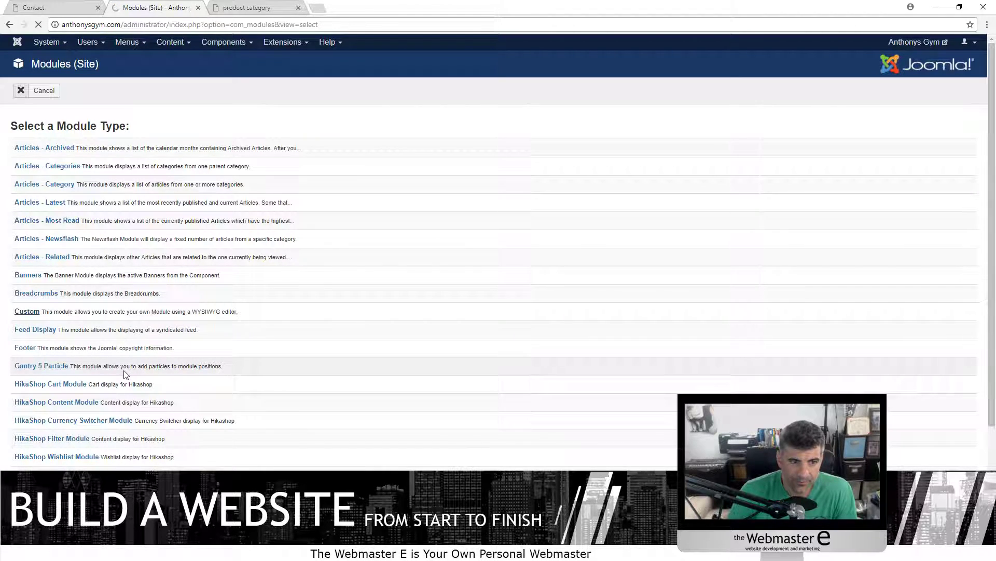
pyautogui.click(79, 125)
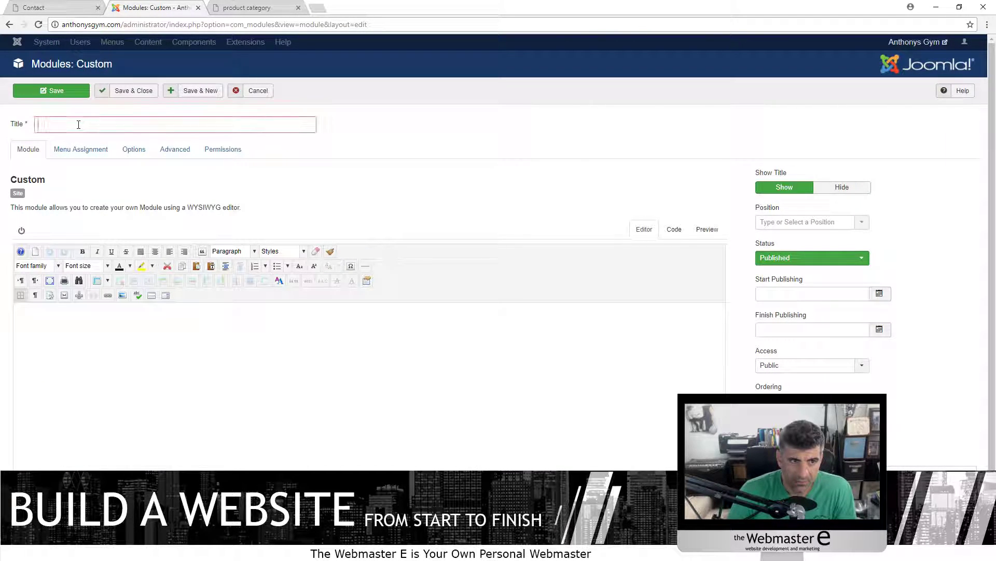
pyautogui.write('This is the SideBar for the Product Page')
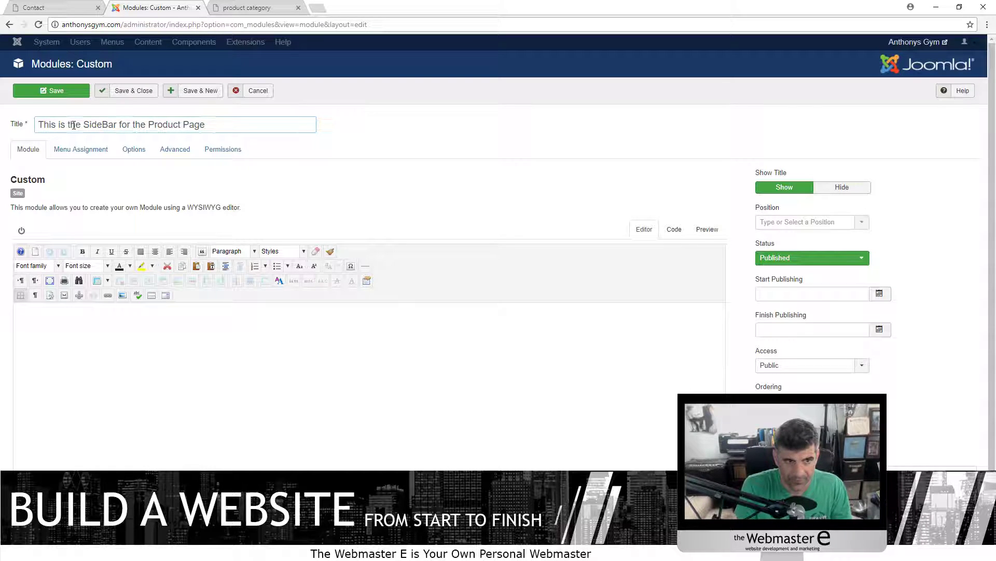
pyautogui.press('Tab')
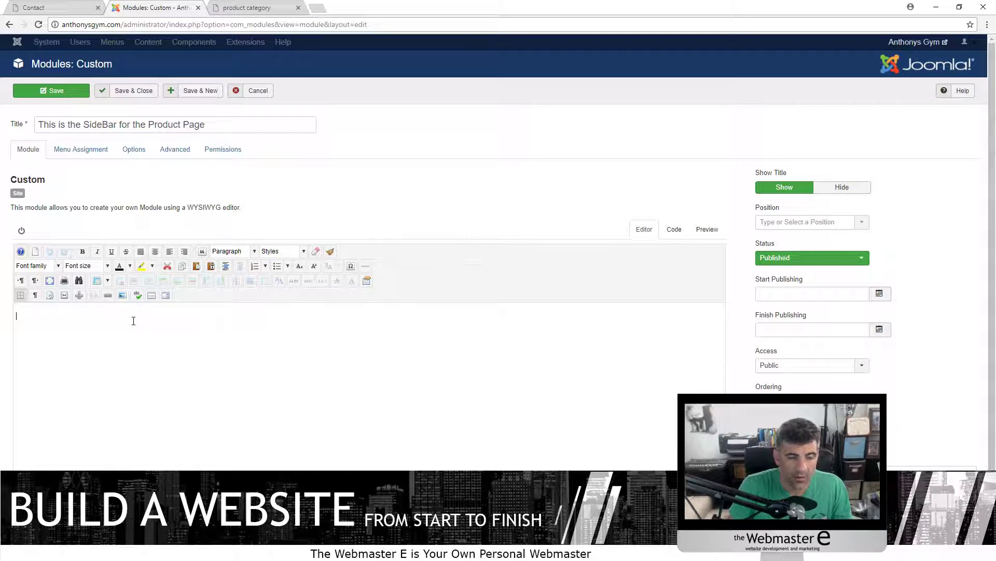
pyautogui.write('debar')
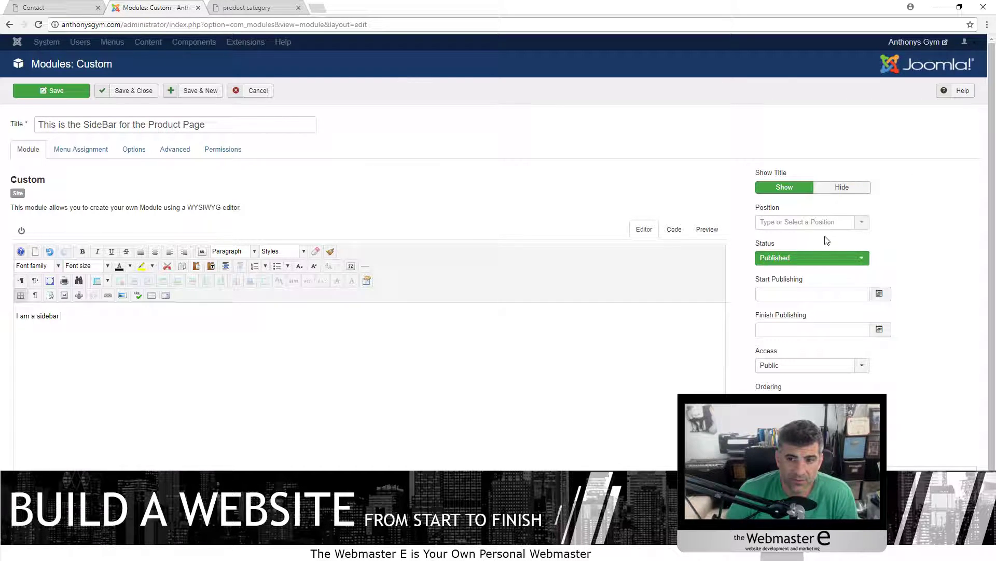
# Set the custom module's position to Sidebar [sidebar] of the G5_helium template
pyautogui.click(809, 223)
pyautogui.click(743, 228)
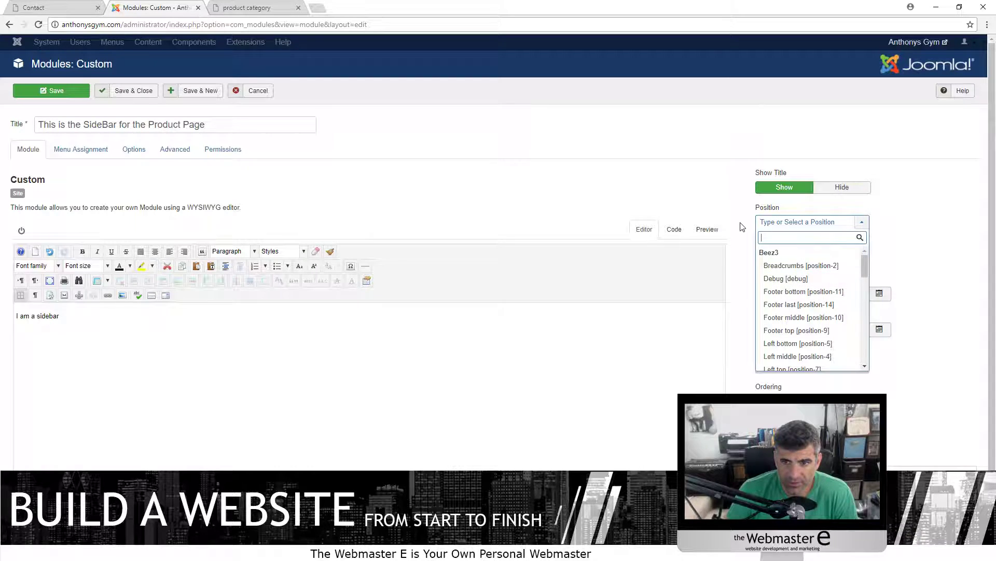
pyautogui.click(821, 223)
pyautogui.scroll(-3, 826, 332)
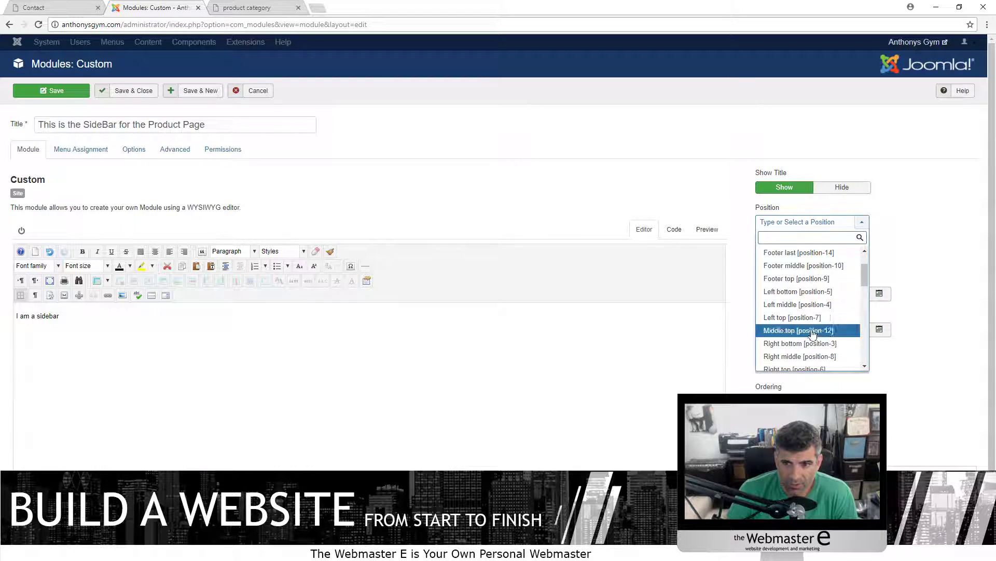
pyautogui.scroll(-5, 825, 322)
pyautogui.scroll(2, 791, 328)
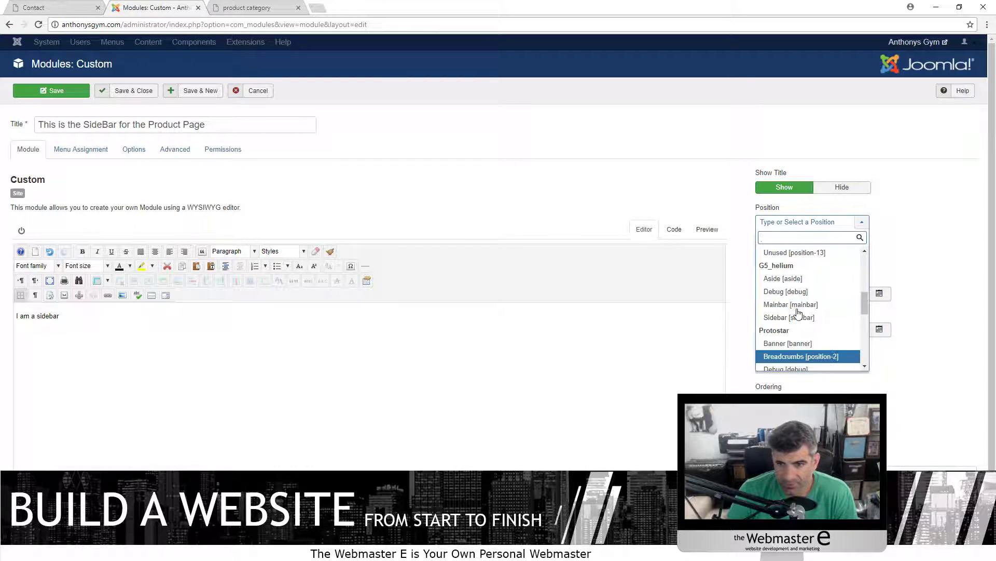
pyautogui.scroll(-5, 781, 328)
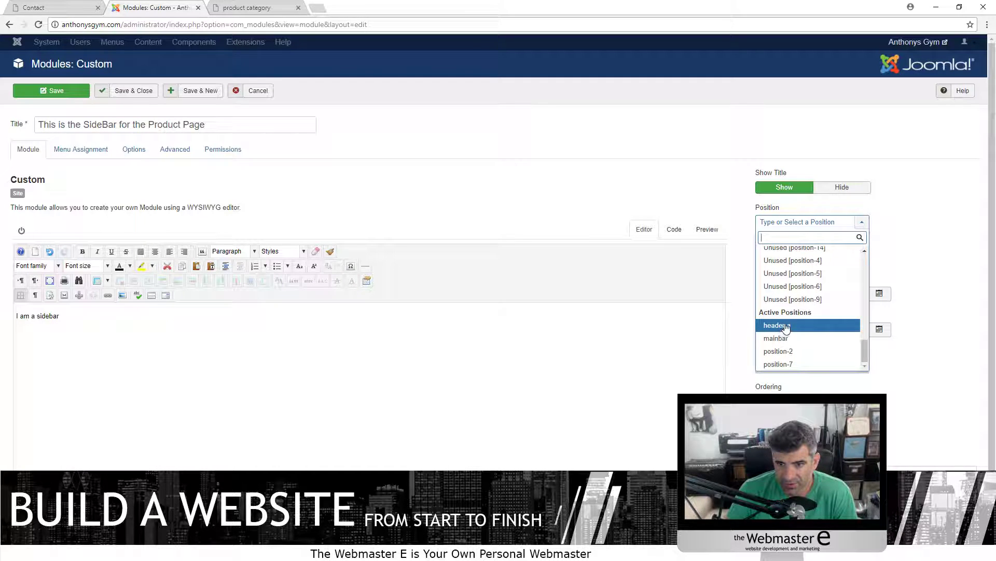
pyautogui.scroll(6, 787, 326)
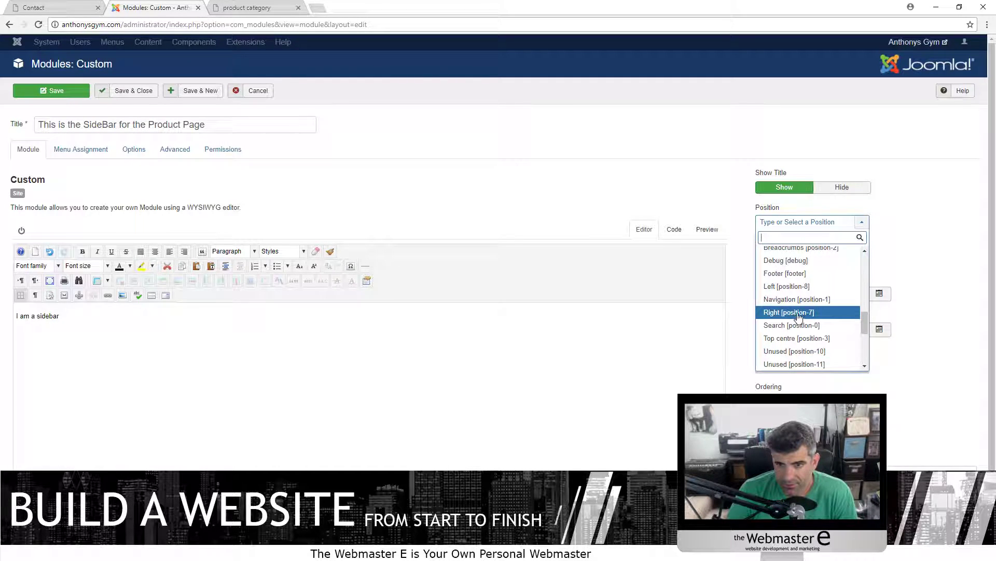
pyautogui.moveTo(865, 313); pyautogui.dragTo(863, 281)
pyautogui.scroll(-1, 831, 327)
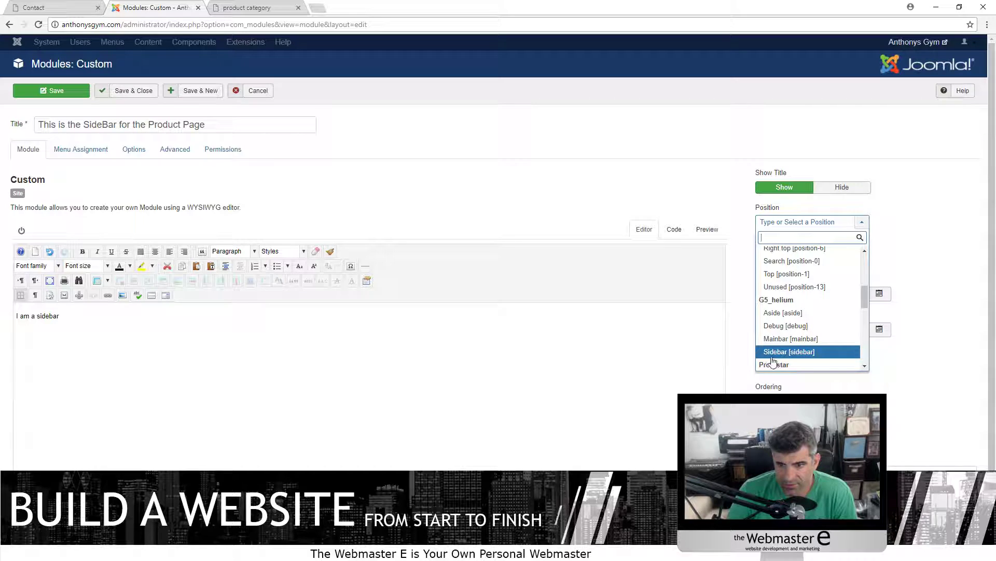
pyautogui.click(806, 353)
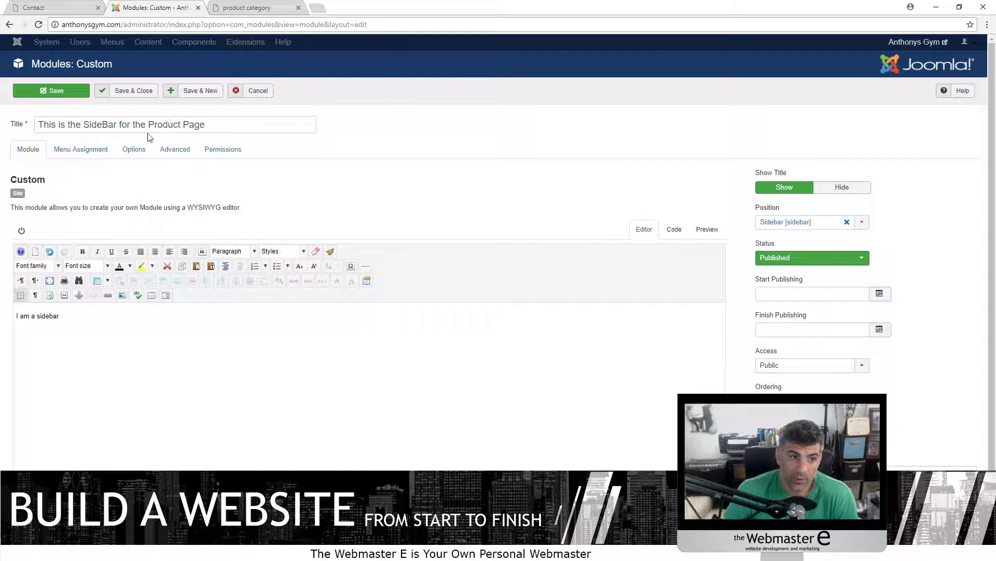
# Assign the custom module only to the Store page of the Helium Theme menu, with all other menu items deselected, and save it
pyautogui.click(94, 150)
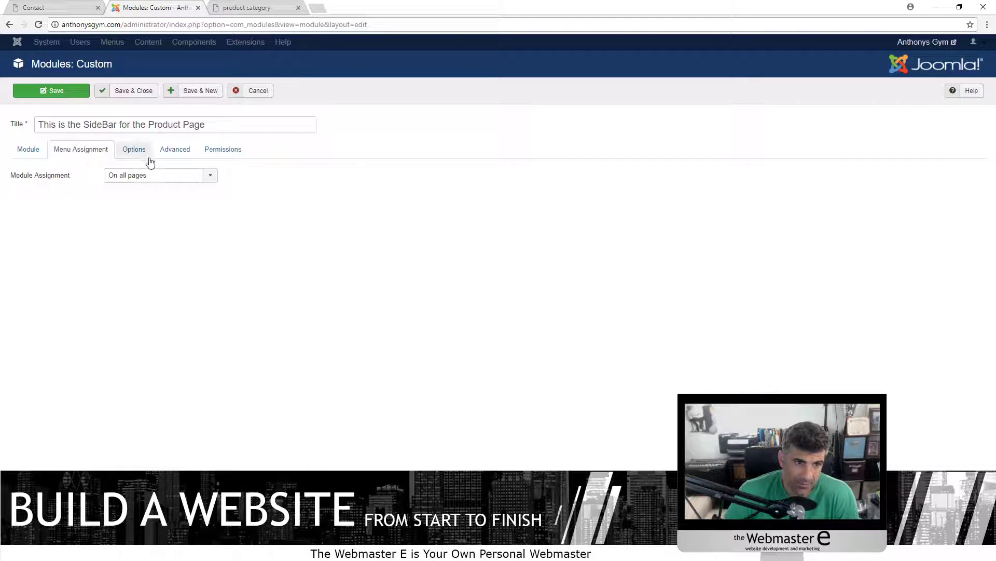
pyautogui.click(125, 179)
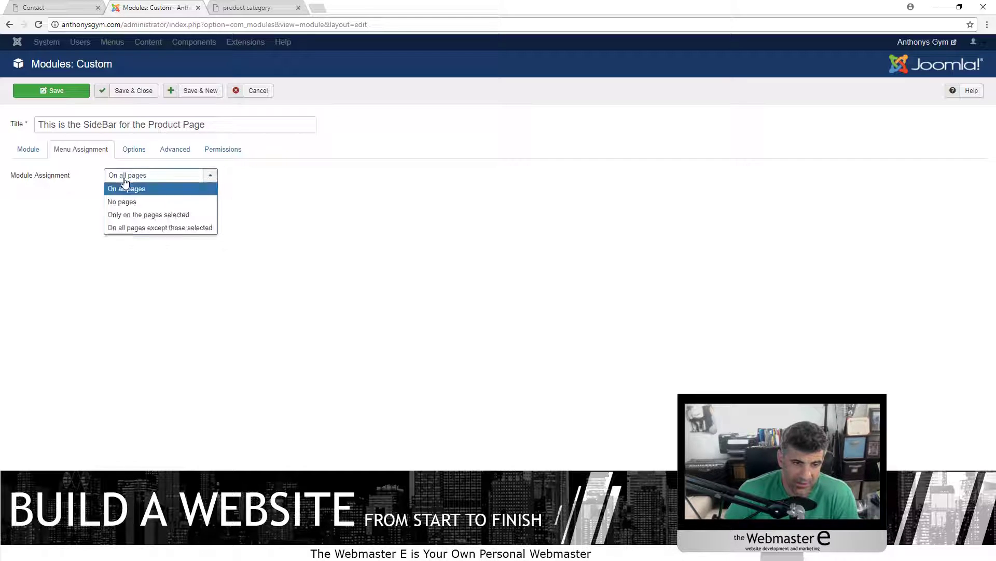
pyautogui.click(178, 215)
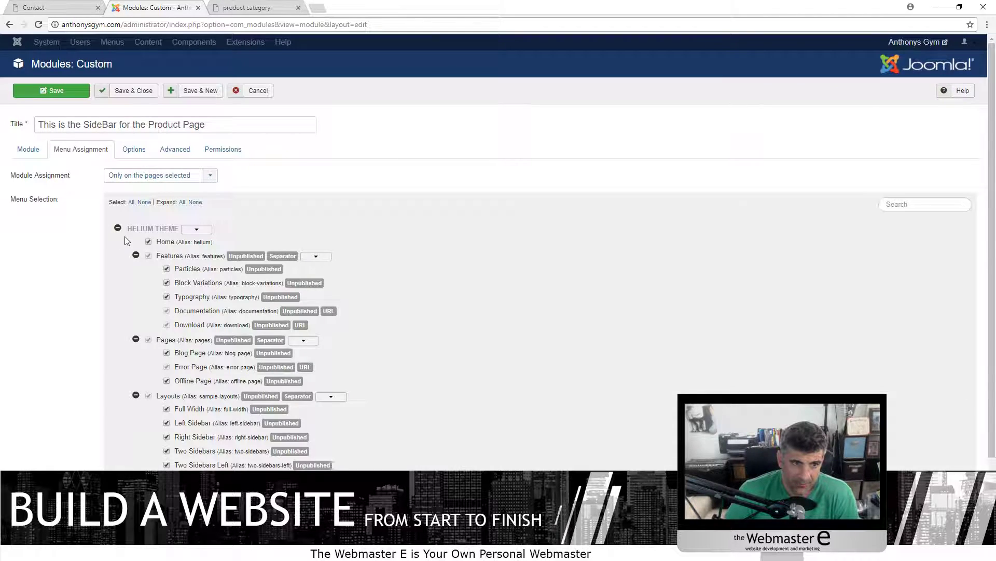
pyautogui.click(144, 202)
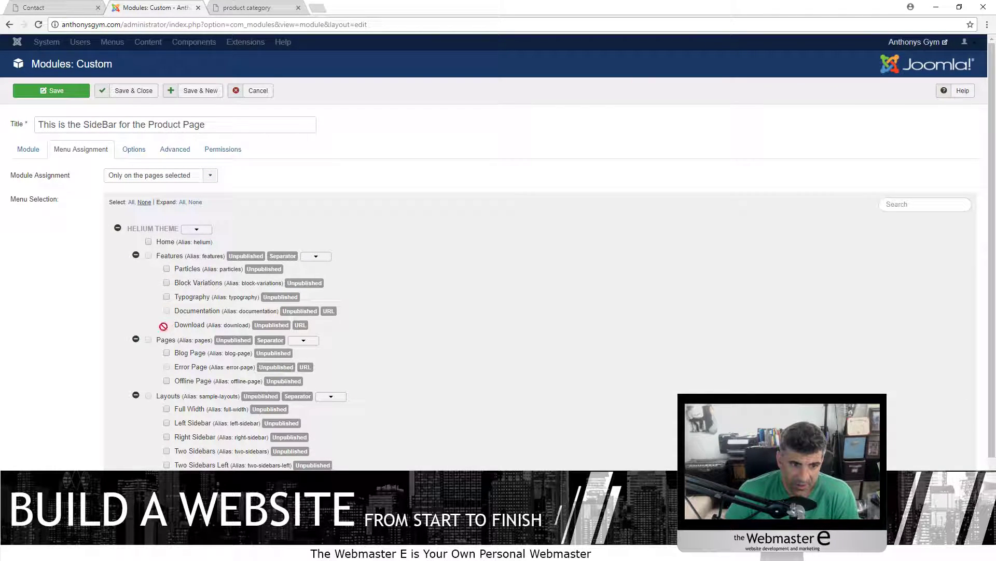
pyautogui.scroll(-1, 134, 338)
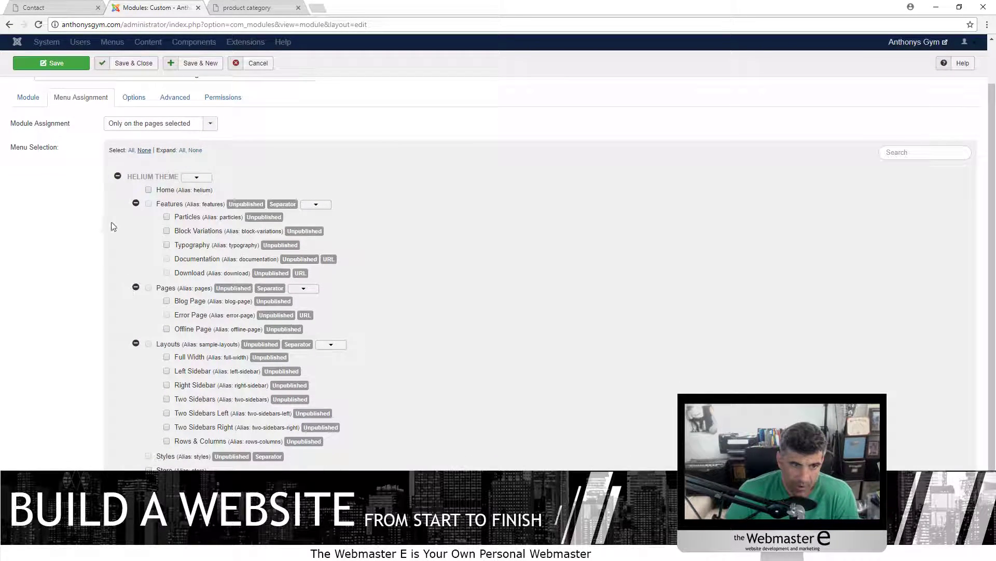
pyautogui.scroll(-1, 100, 248)
pyautogui.scroll(-1, 83, 280)
pyautogui.click(149, 402)
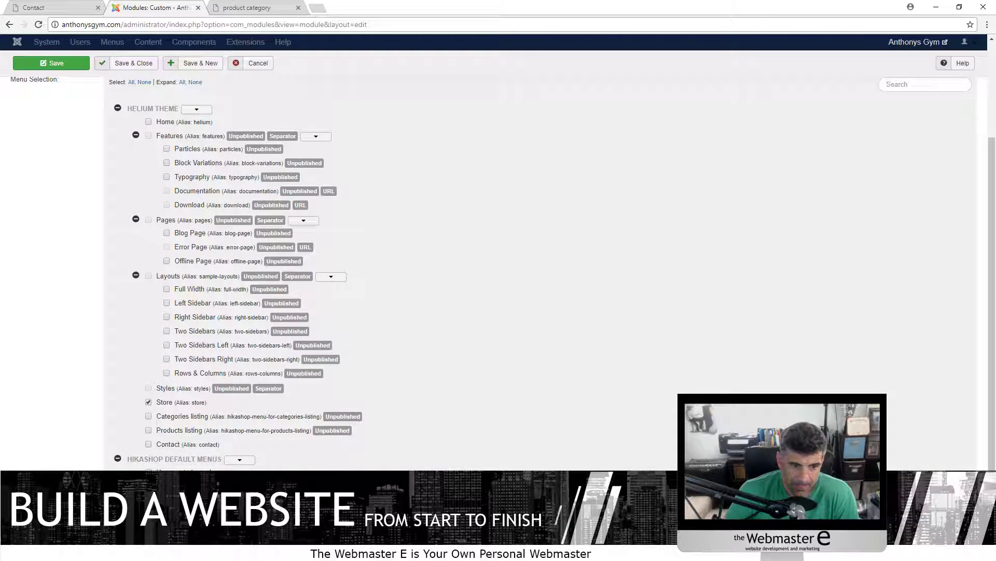
pyautogui.scroll(2, 113, 155)
pyautogui.click(57, 75)
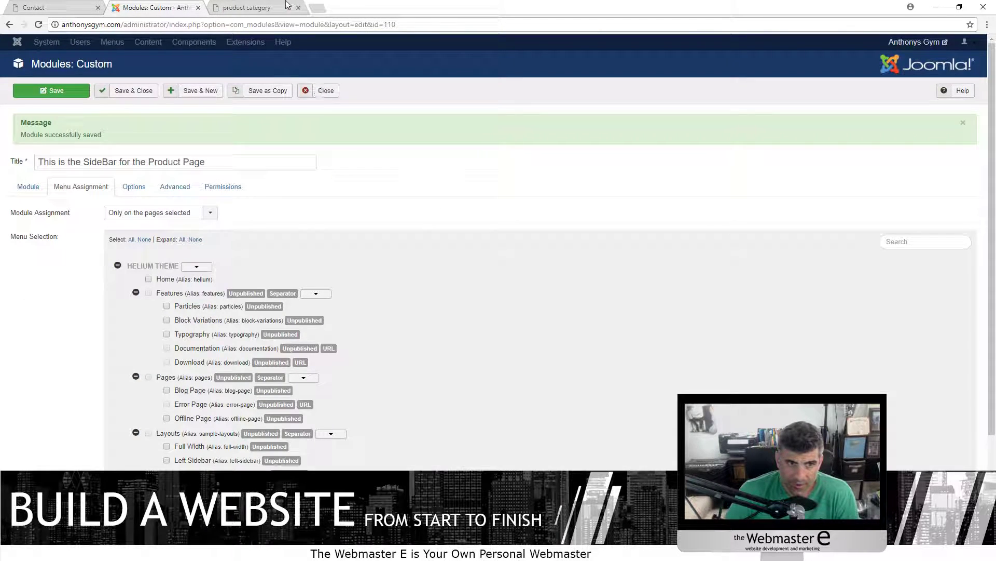
# Load the site's Store page and check how the new sidebar module appears there
pyautogui.click(252, 8)
pyautogui.click(409, 66)
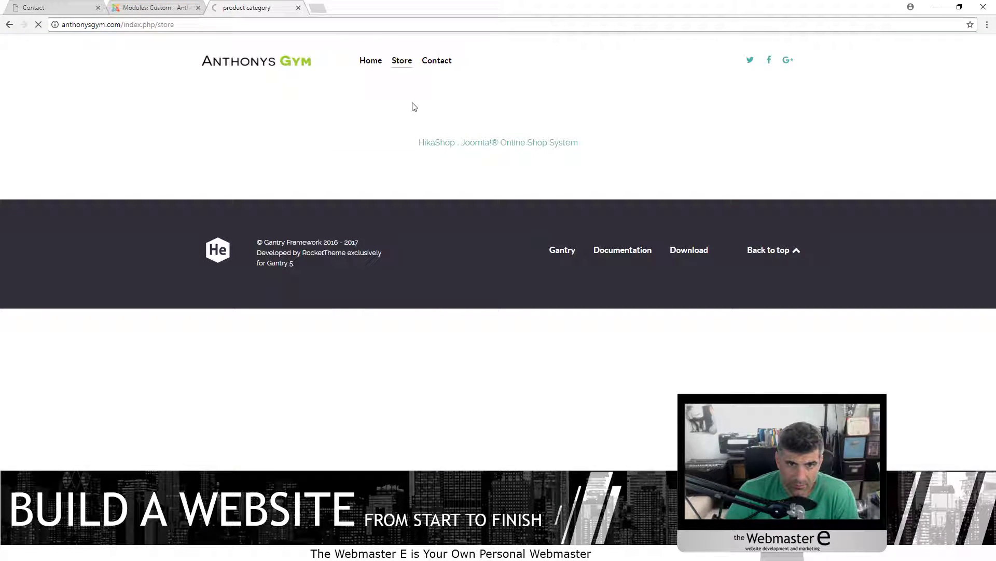
pyautogui.moveTo(667, 140); pyautogui.dragTo(746, 269)
pyautogui.click(641, 195)
# Edit the sidebar module from the Store page, append "adding more content if needed" to its text, save and close it, and check the page
pyautogui.moveTo(775, 143)
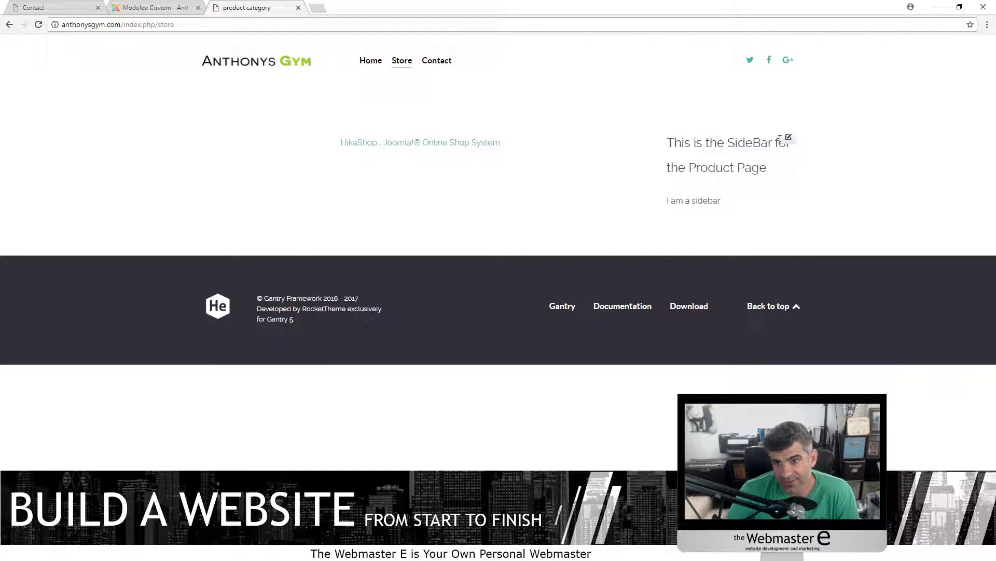
pyautogui.click(790, 137)
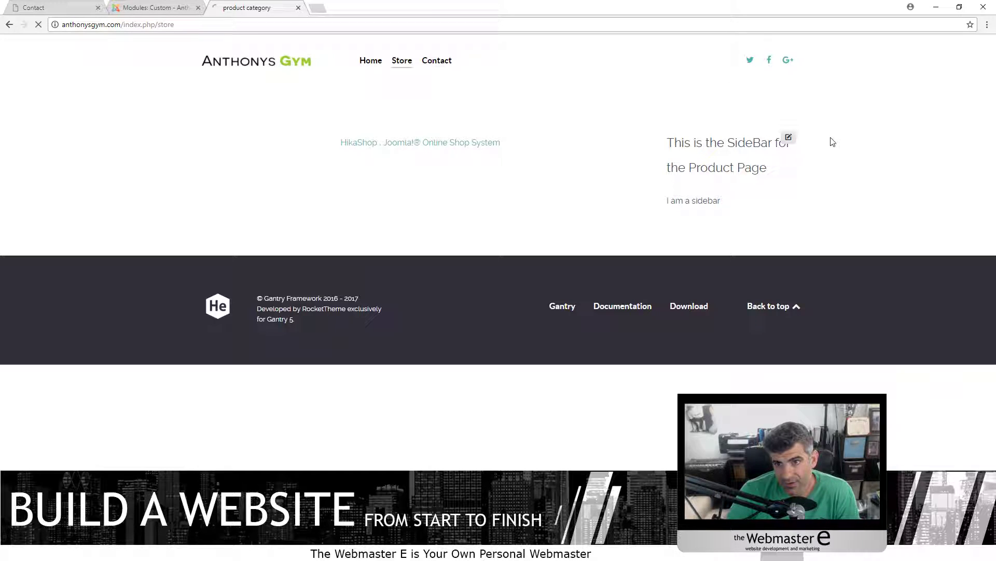
pyautogui.scroll(-10, 483, 331)
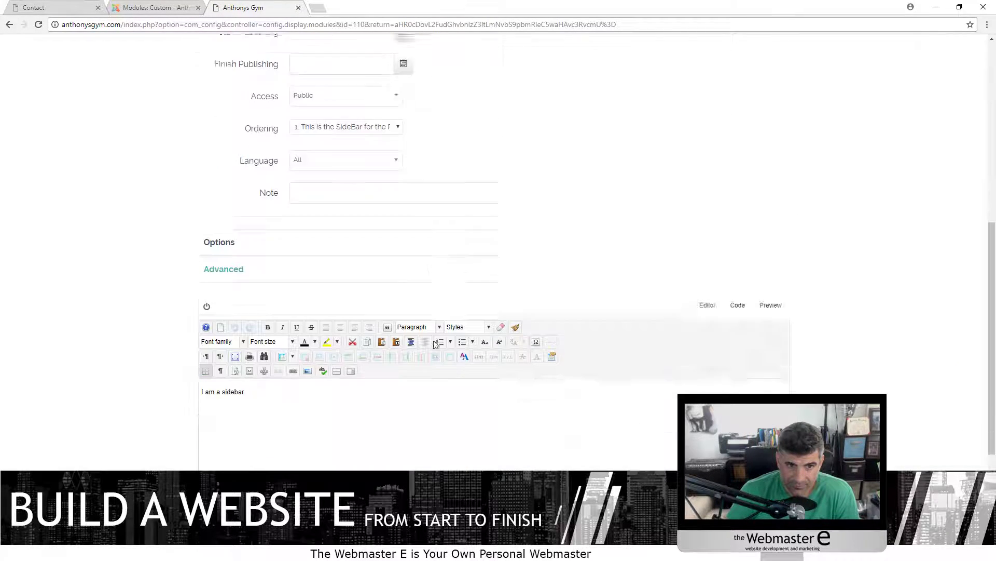
pyautogui.write('adding more conte')
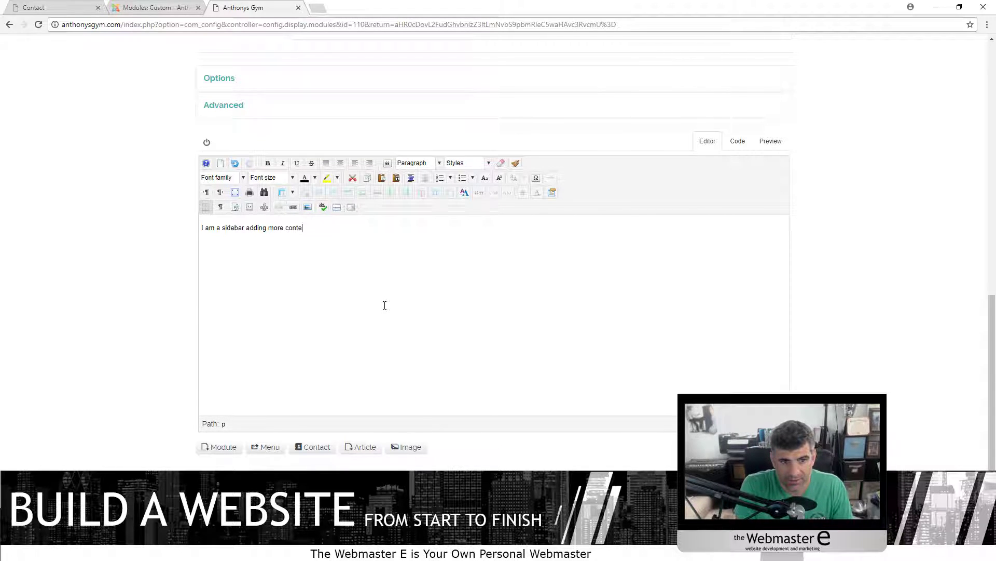
pyautogui.write('nt if needed')
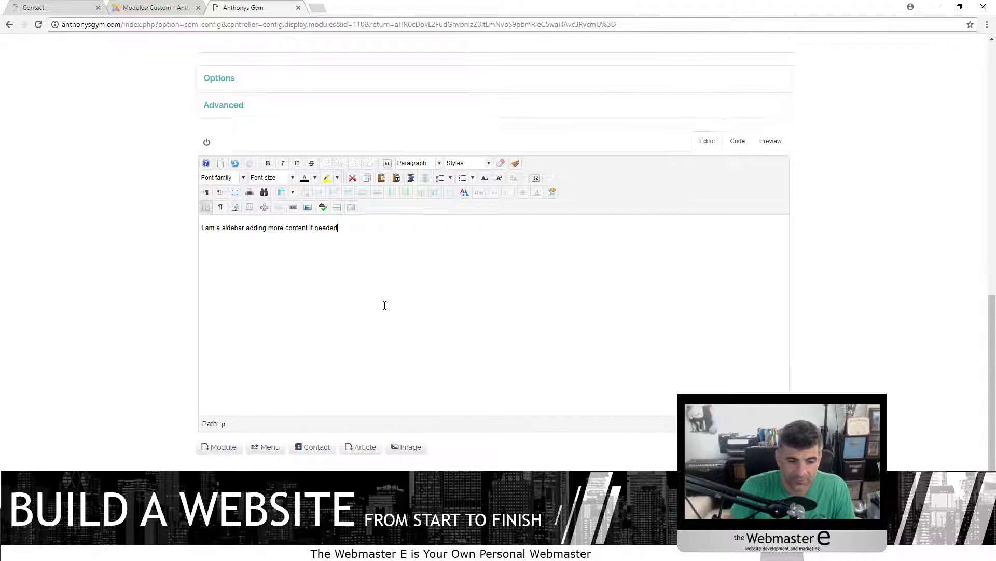
pyautogui.scroll(10, 444, 434)
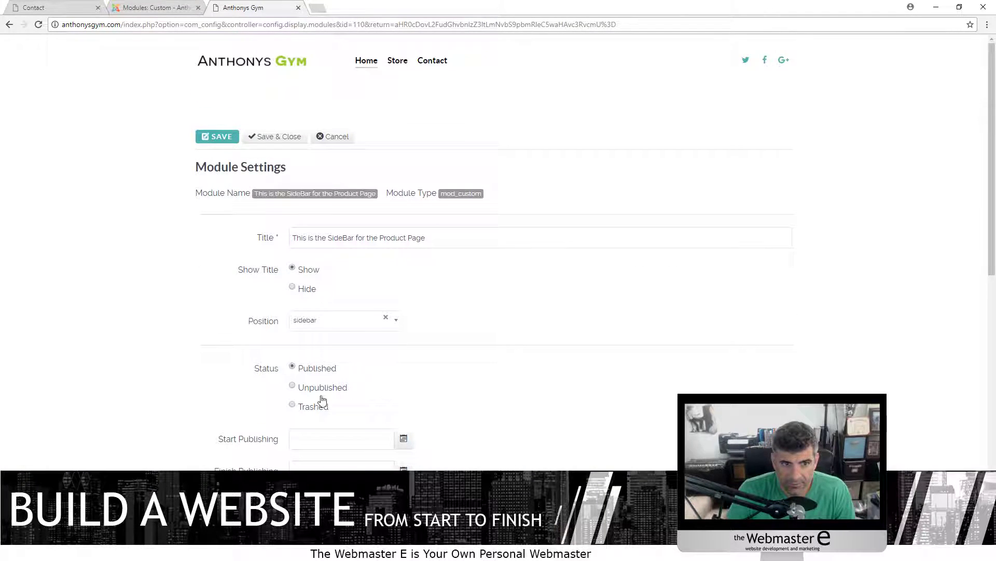
pyautogui.click(283, 137)
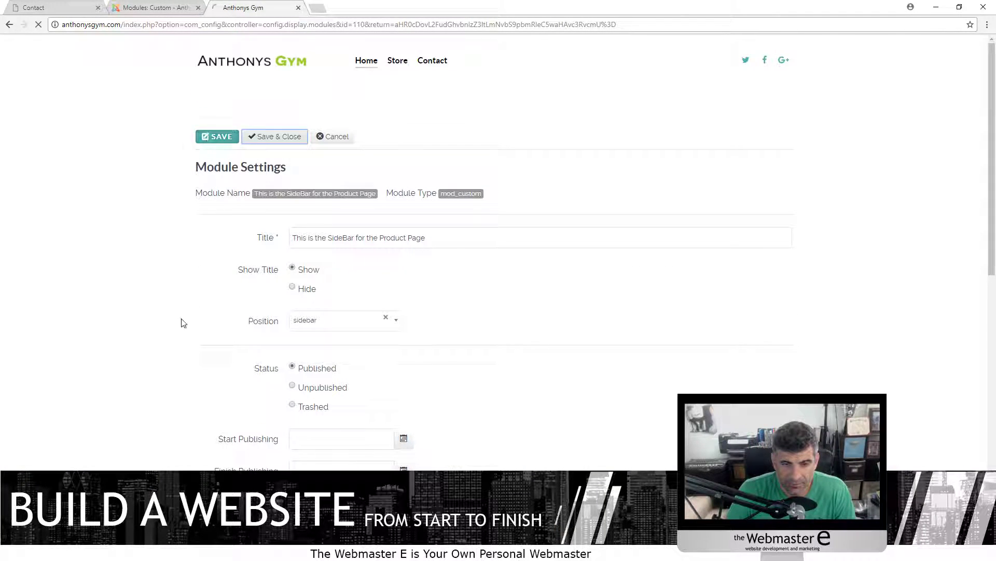
pyautogui.moveTo(684, 143); pyautogui.dragTo(730, 216)
pyautogui.moveTo(235, 133); pyautogui.dragTo(542, 138)
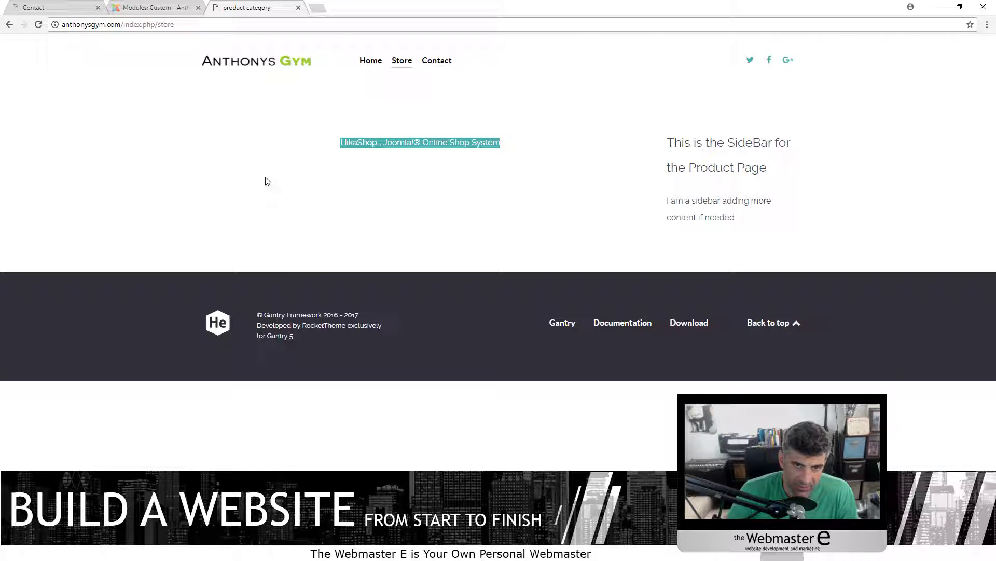
# Return to the custom module in the administrator and review its Helium Theme menu assignments and sub-item selection options
pyautogui.click(171, 7)
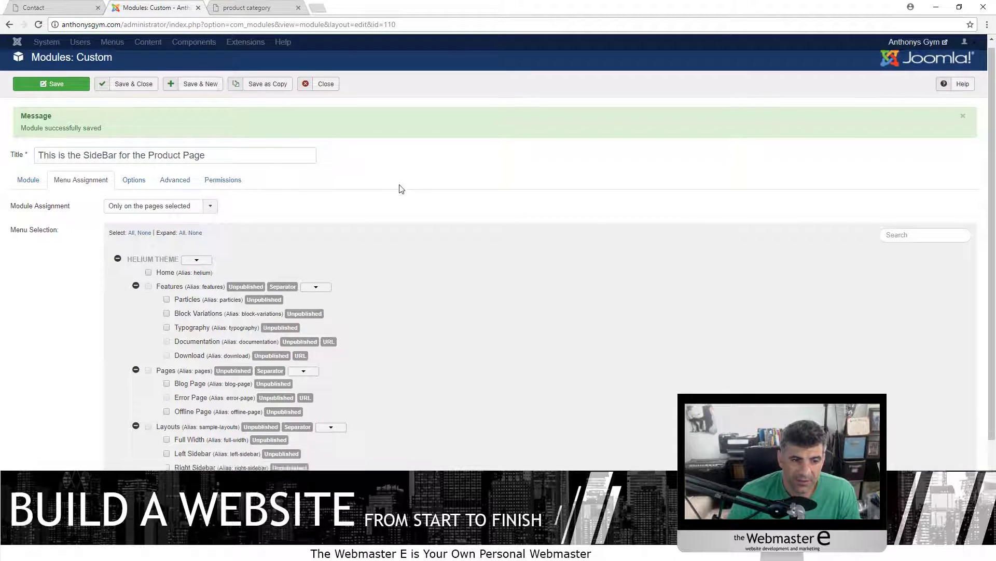
pyautogui.scroll(-3, 403, 218)
pyautogui.scroll(3, 401, 223)
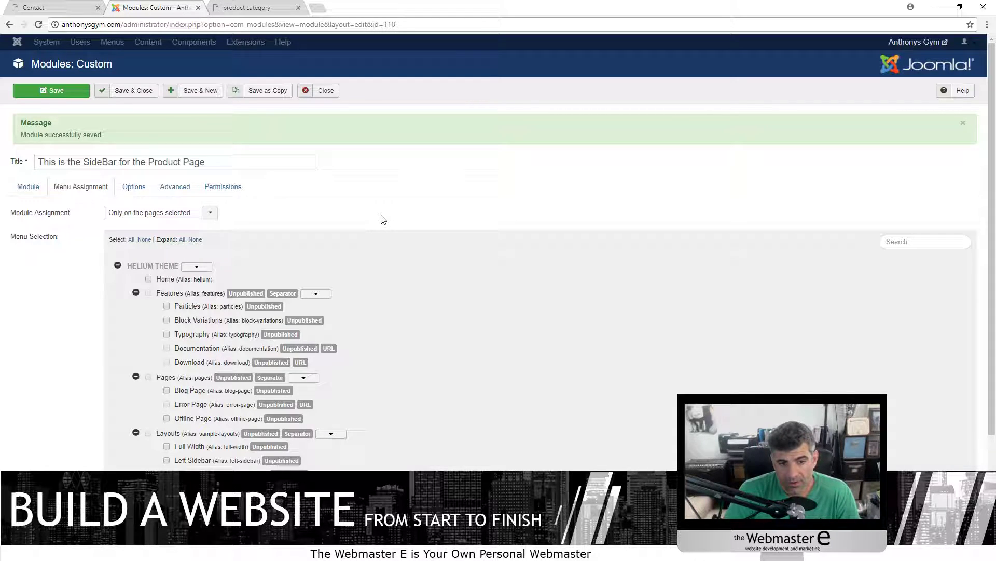
pyautogui.click(197, 266)
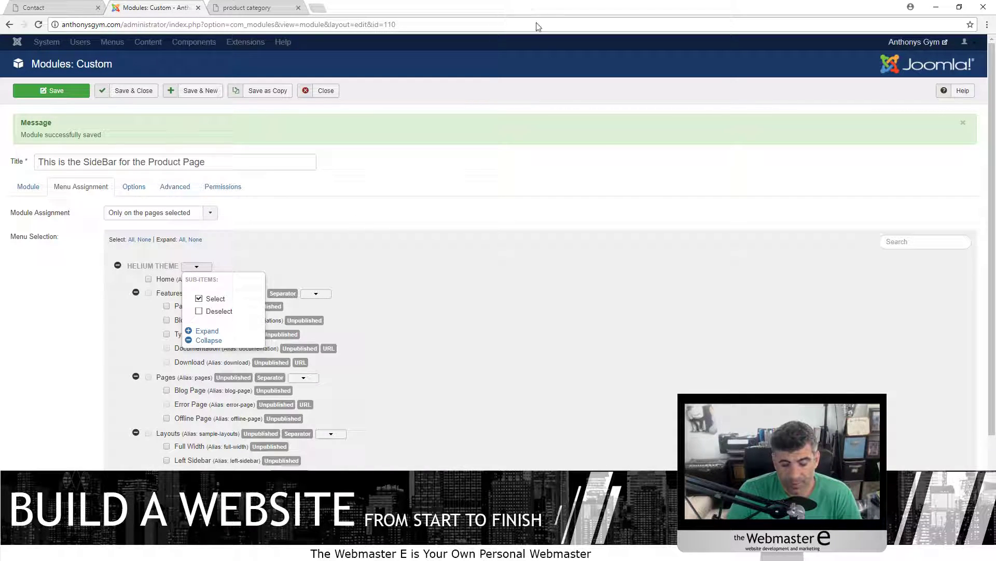